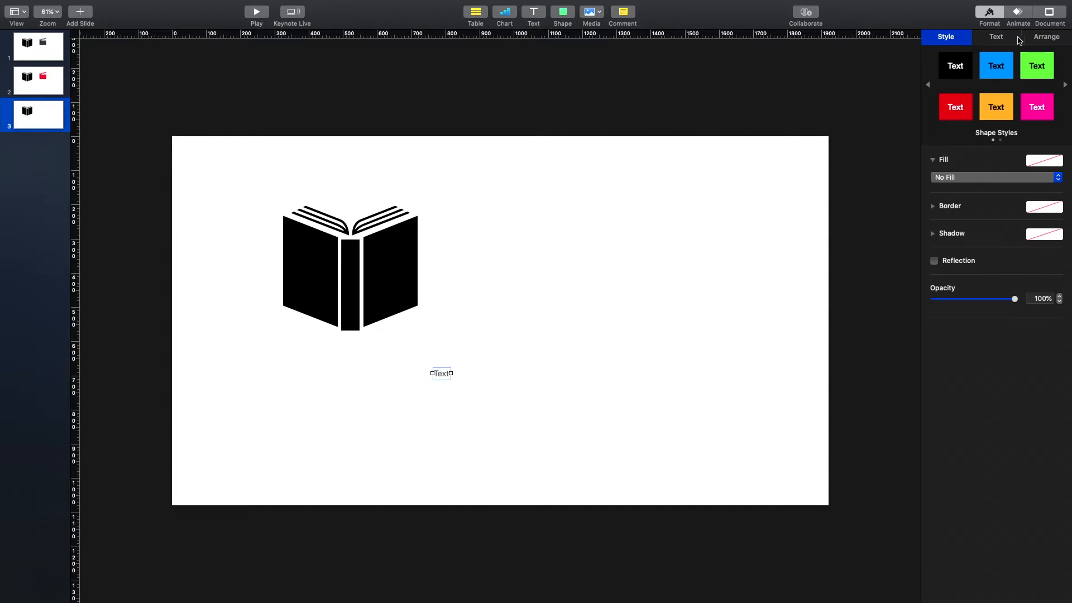
- Set the new text box's font to Arial Bold and clear its placeholder text
click(985, 149)
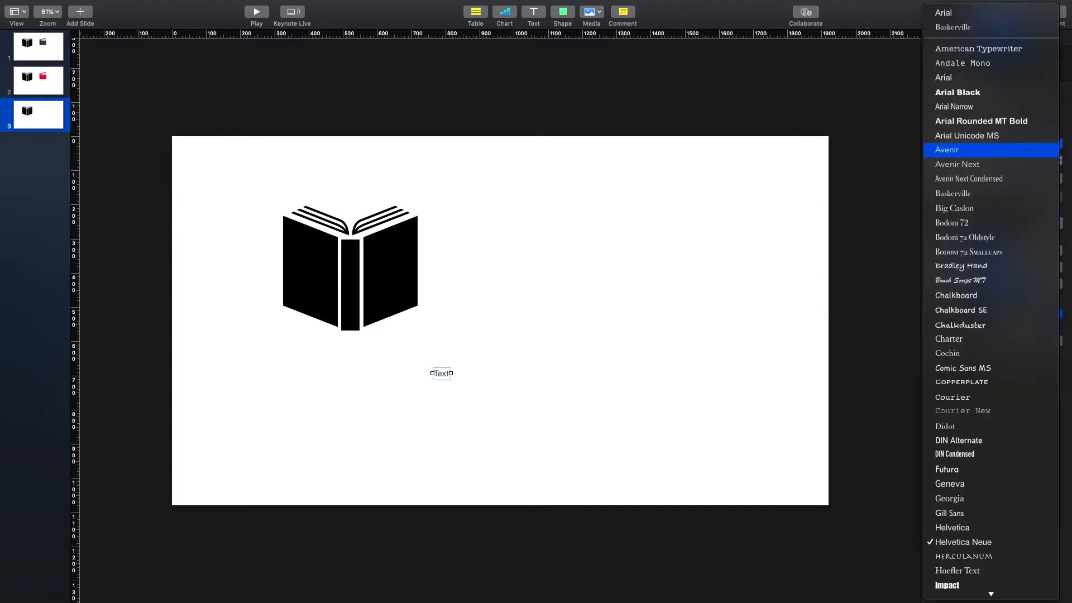
click(950, 77)
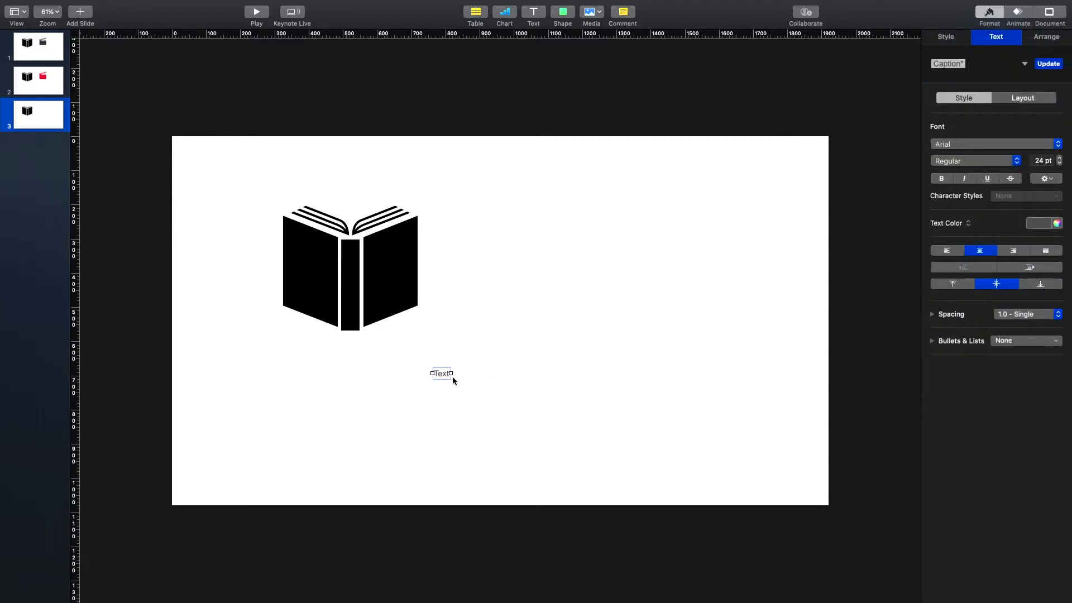
key(super+b)
key(BackSpace)
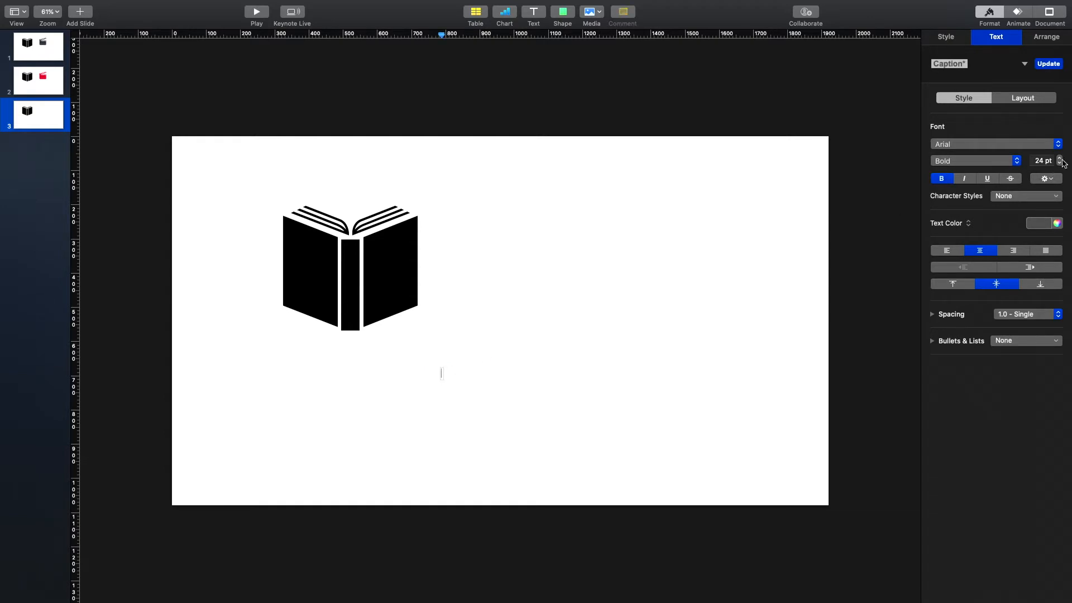
- Raise the text box's font size to 154 pt and enter "1 2 3 4" in it
click(1061, 159)
click(1061, 159)
click(1061, 159)
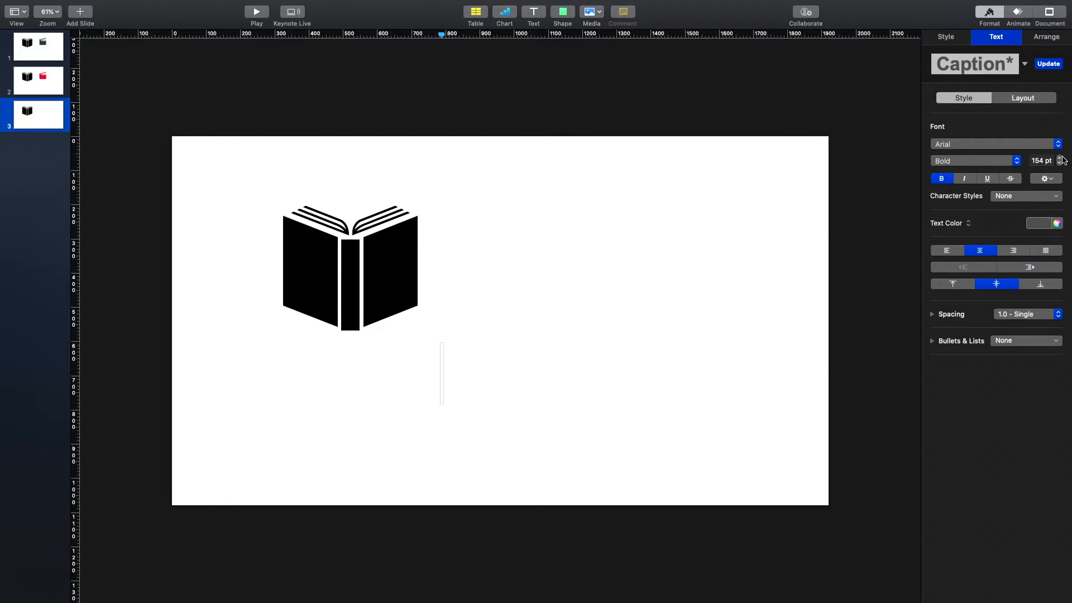
text(2)
key(BackSpace)
text(1 2 3 4)
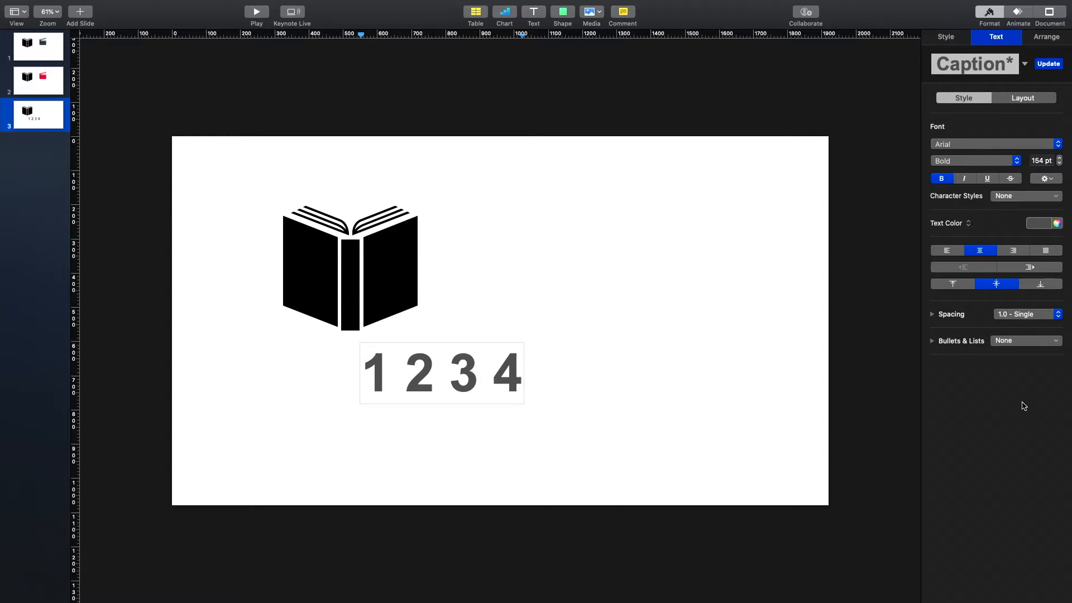
- Move the "1 2 3 4" text to the upper middle of the slide and delete the book shape
click(603, 506)
click(471, 370)
drag(471, 370, 521, 205)
click(368, 289)
key(BackSpace)
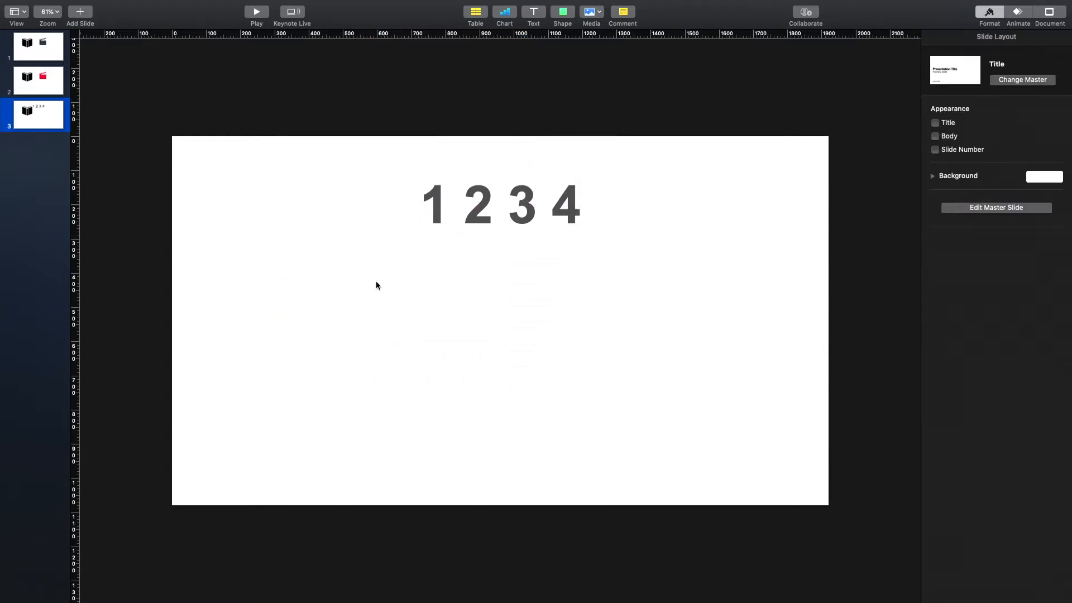
- Enlarge the "1 2 3 4" text to 222 pt and reposition it near the slide's upper edge
click(488, 220)
drag(489, 220, 457, 234)
click(1063, 159)
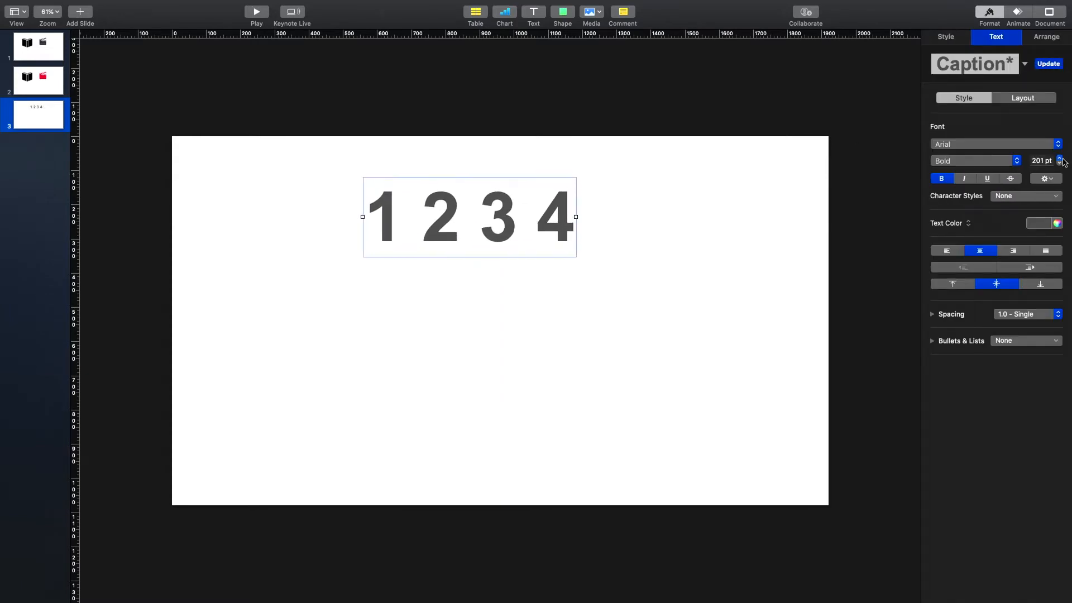
click(708, 365)
click(491, 248)
drag(493, 248, 507, 247)
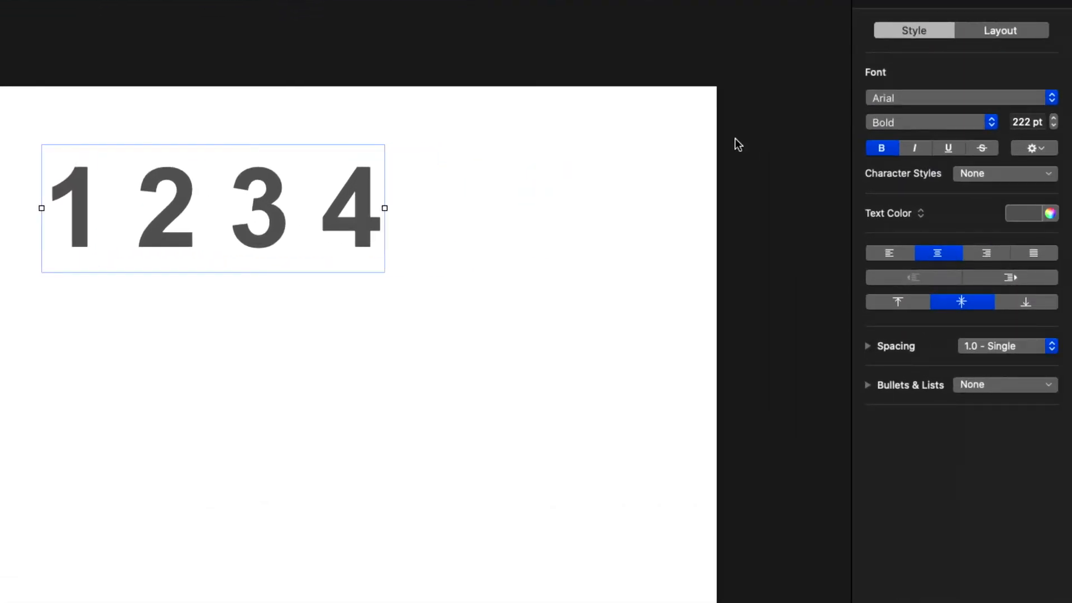
- Delete the digit 2 from the centred number text and enter it again
click(273, 206)
click(177, 227)
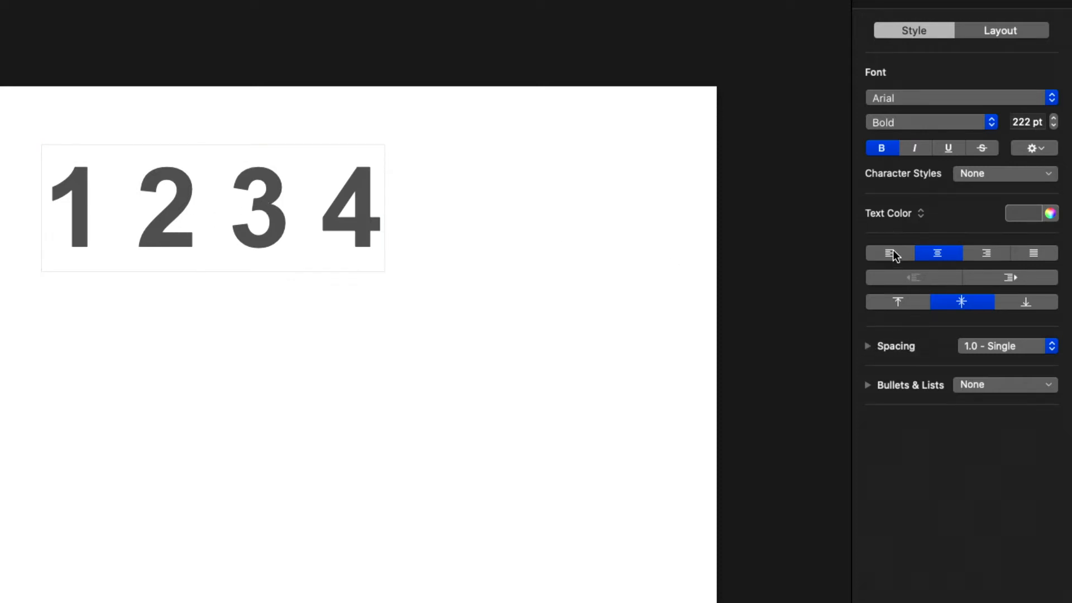
key(BackSpace)
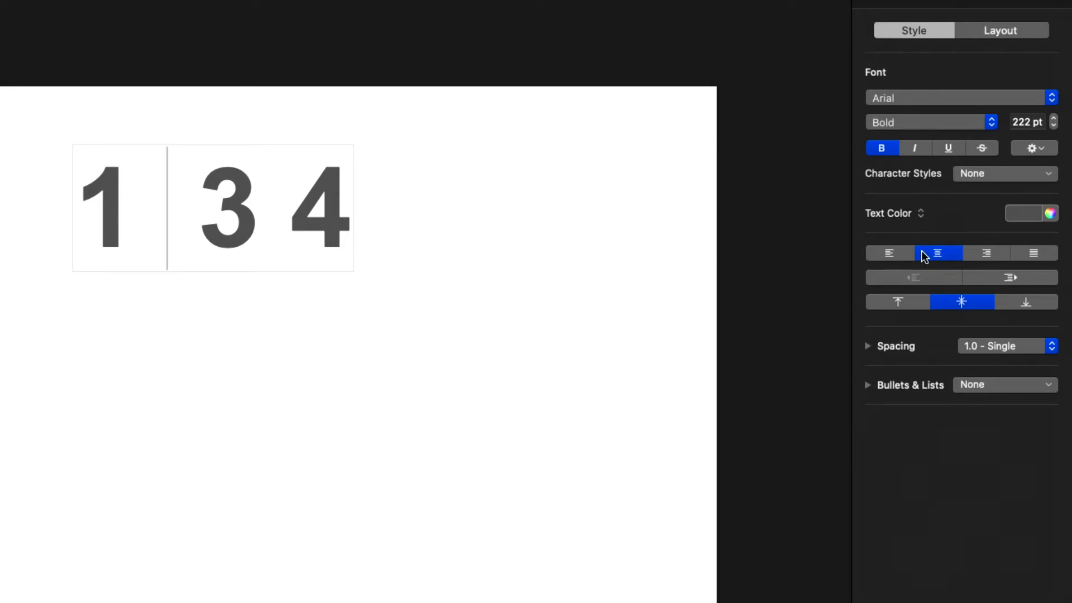
text(2)
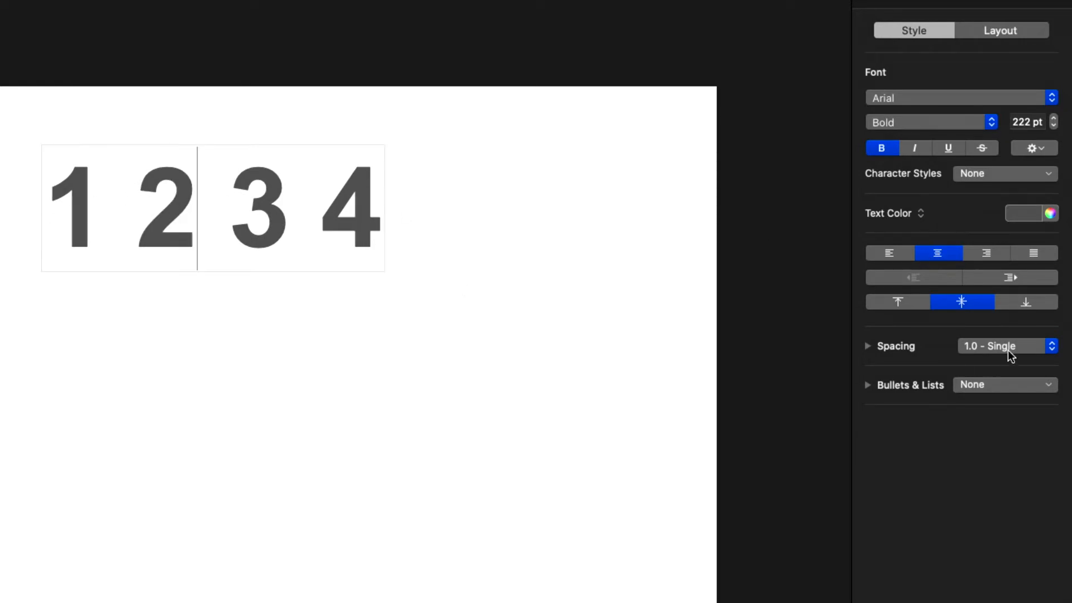
- Left-align the number text, replace its digit 2 with the same digit, and undo the last text edit
click(899, 255)
key(BackSpace)
text(2)
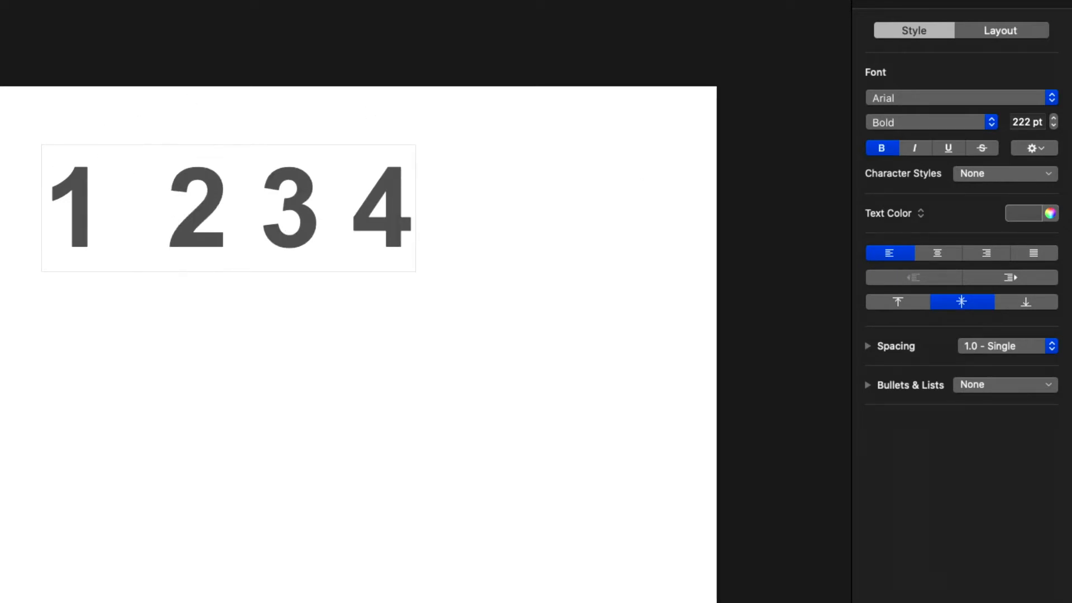
key(super+z)
click(134, 347)
scroll(134, 347, down, 5)
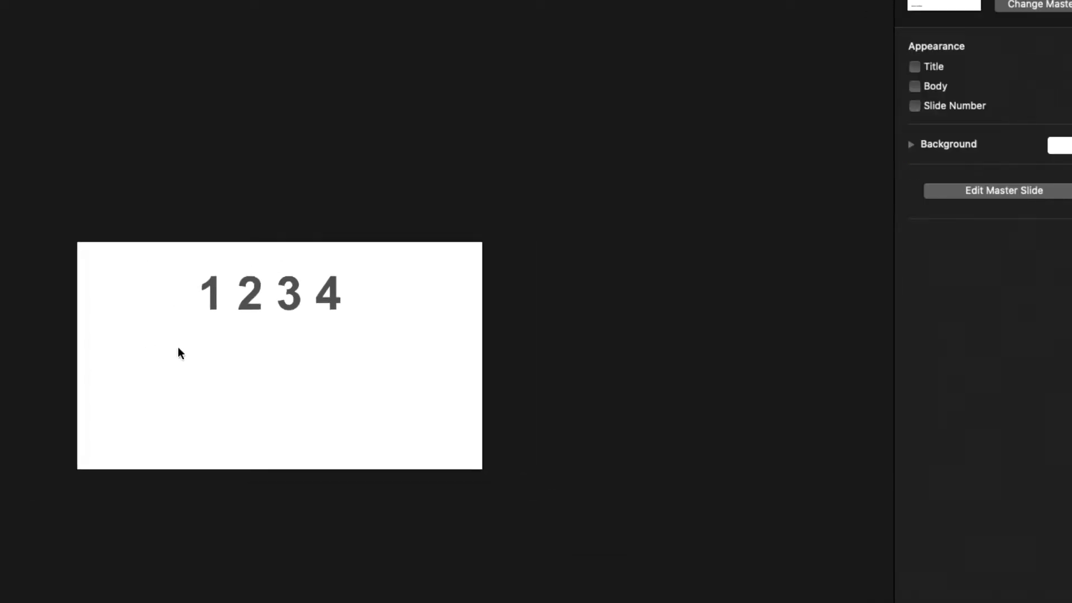
scroll(197, 336, up, 5)
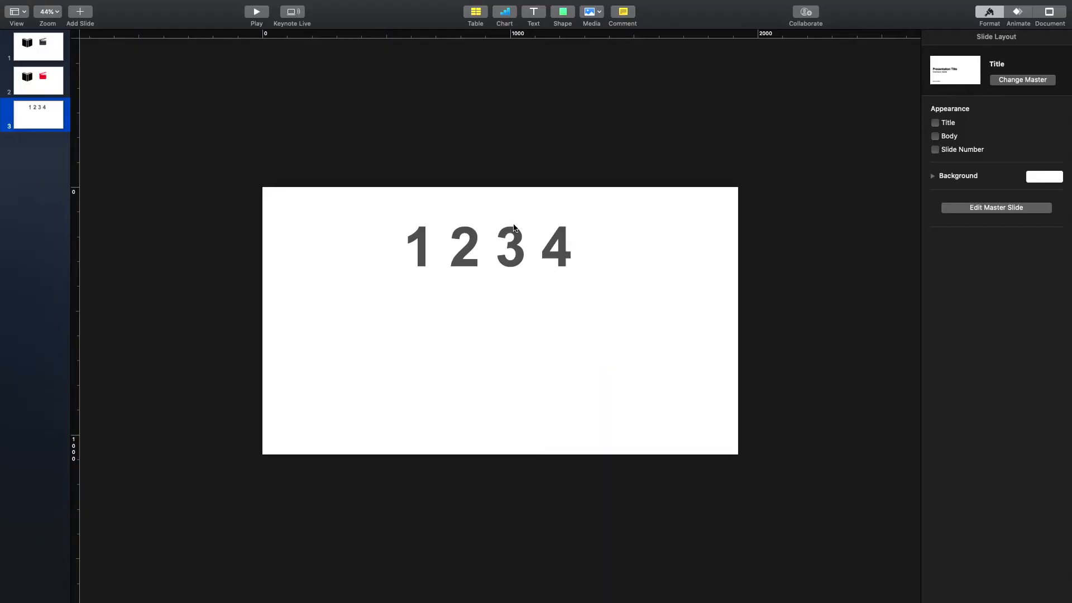
click(421, 242)
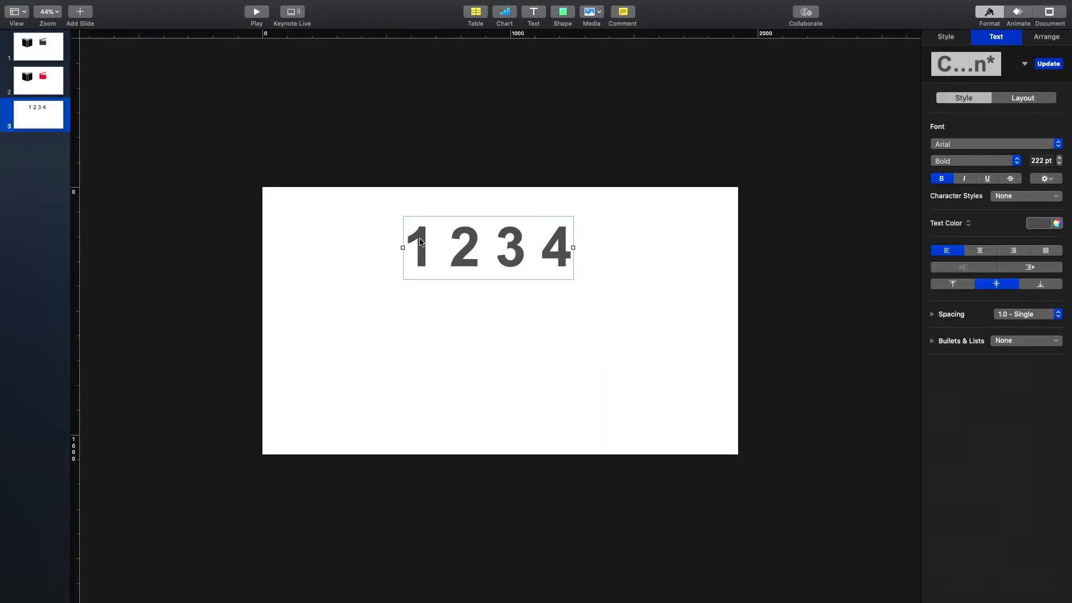
double_click(472, 244)
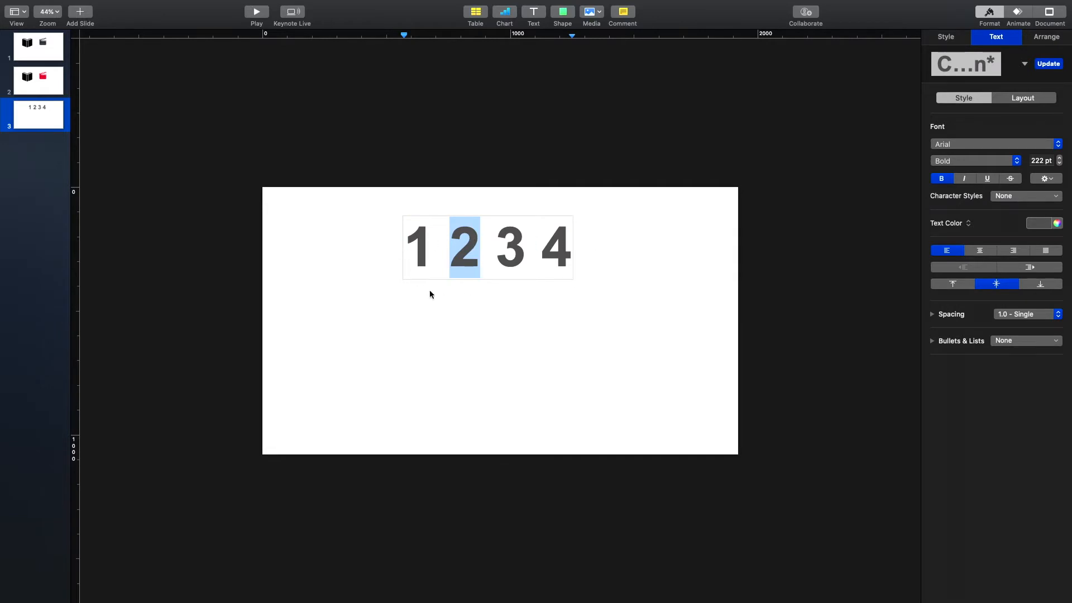
click(414, 320)
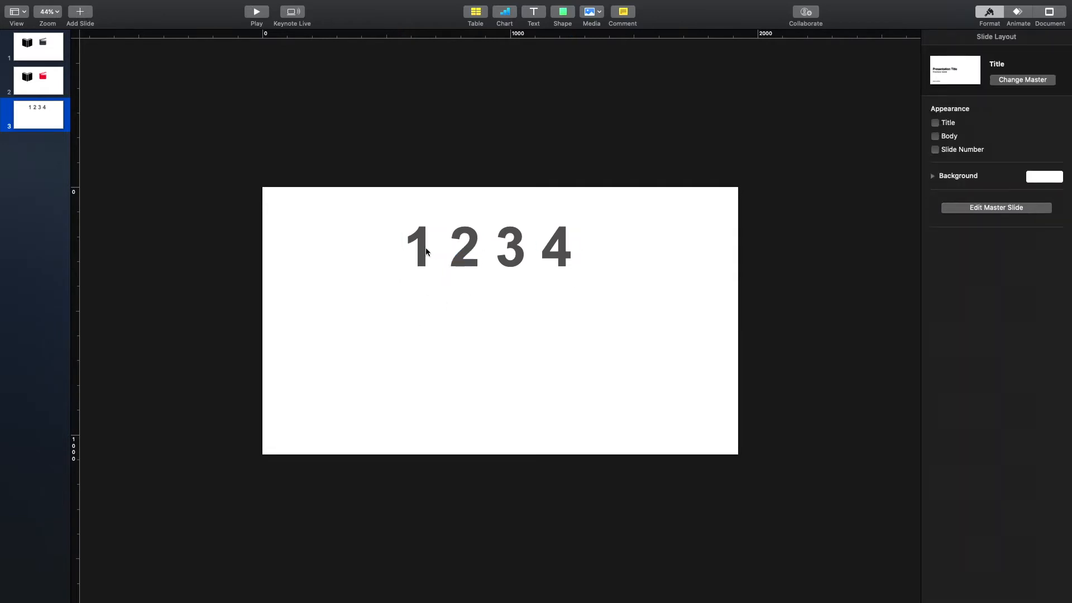
double_click(426, 251)
click(437, 304)
- Duplicate slide 3 and color the digit 1 red on the copy
click(38, 118)
key(super+d)
double_click(420, 262)
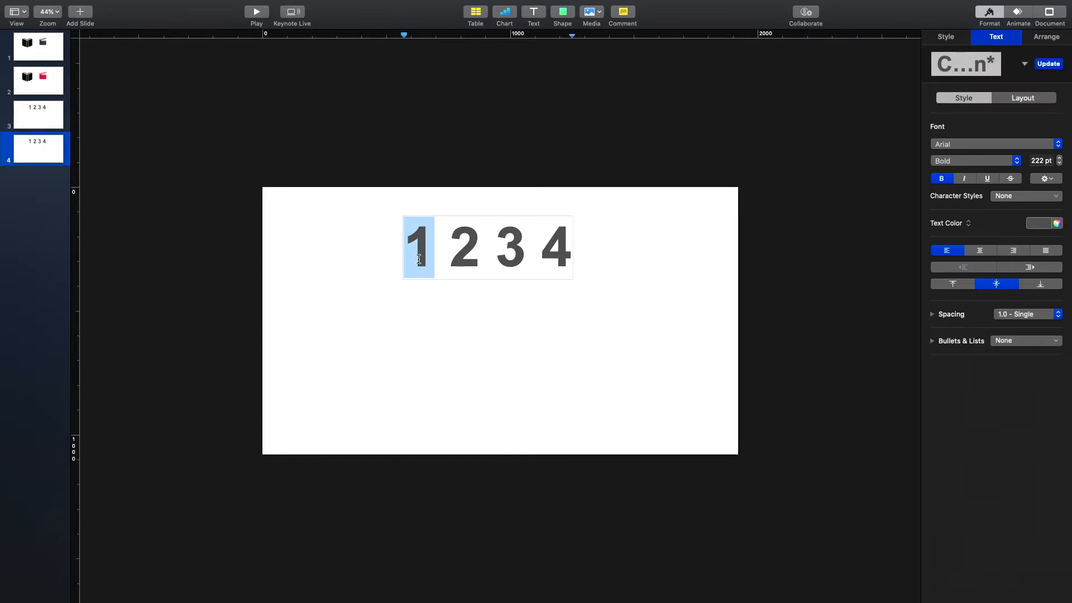
click(1047, 224)
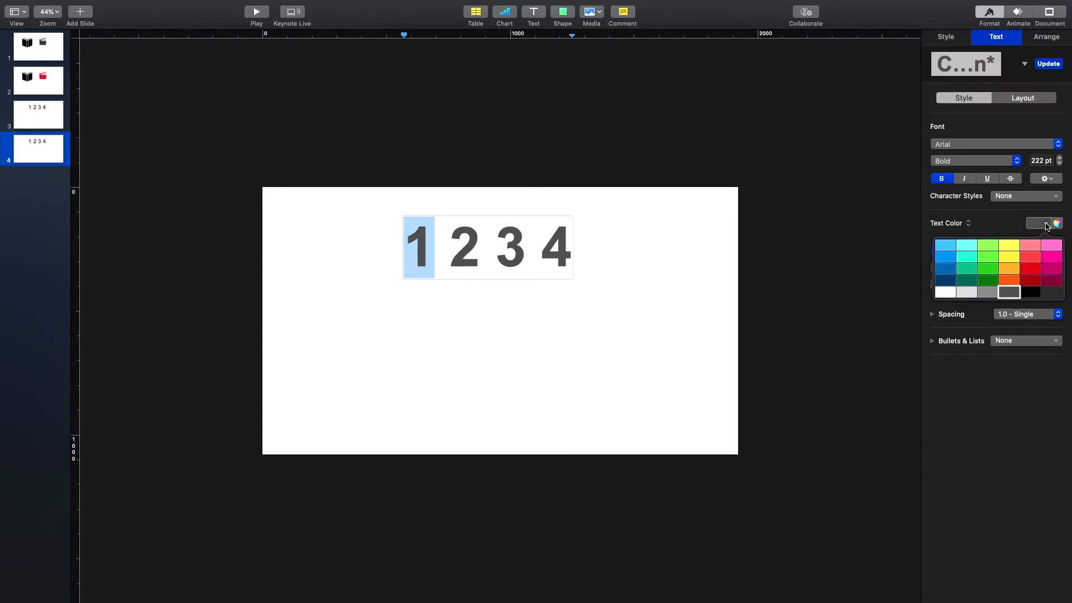
click(1031, 268)
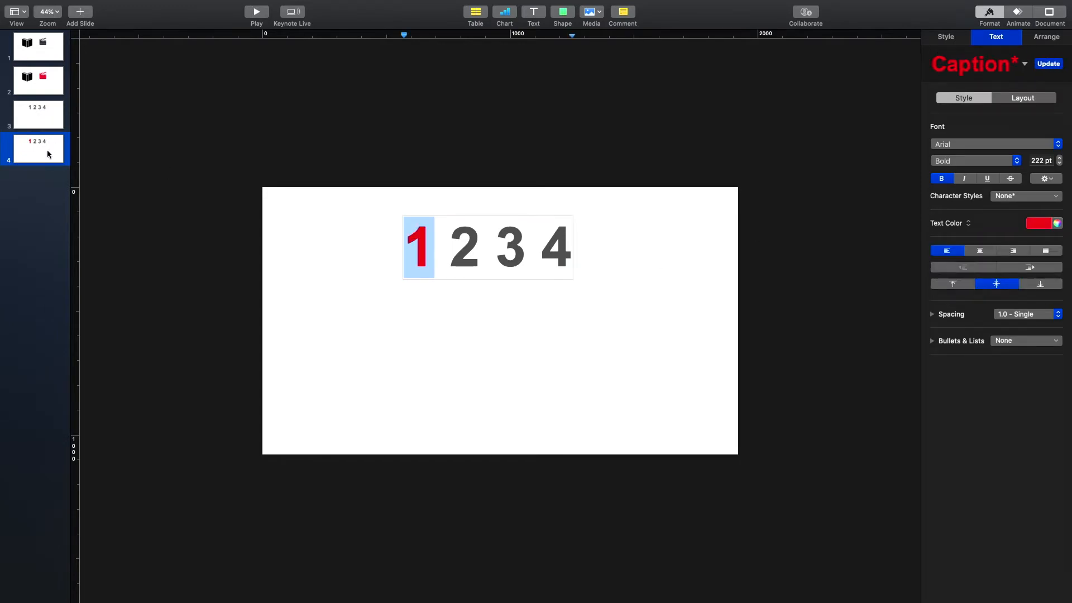
- Paste a plain copy of slide 3 after slide 4 and color its digit 2 red
click(44, 124)
click(43, 143)
key(super+v)
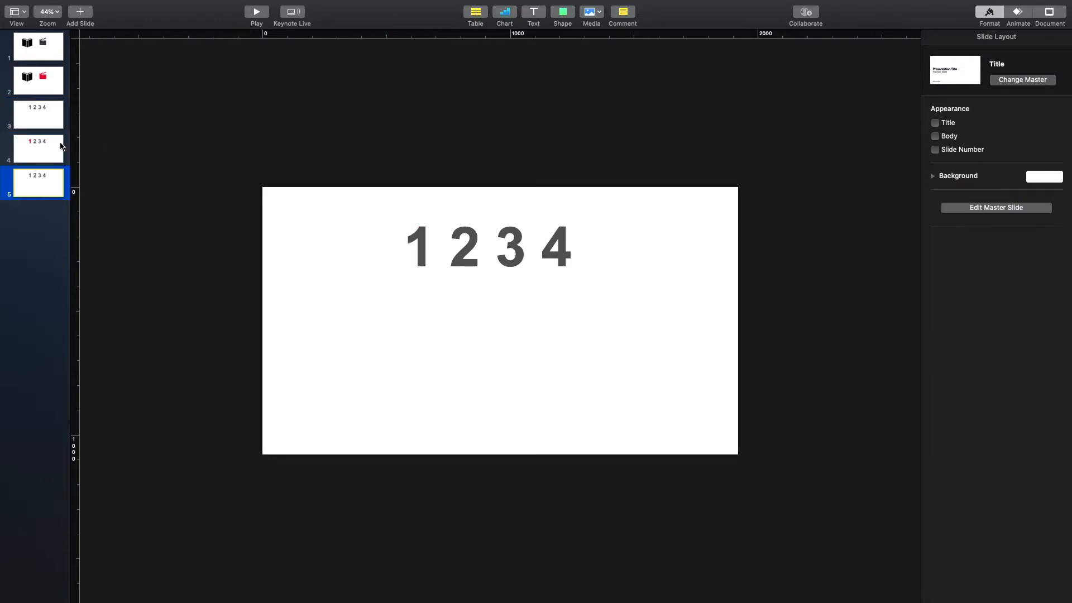
double_click(476, 253)
click(1039, 224)
click(1037, 270)
- Paste a plain copy of slide 3 after slide 5 and color its digit 3 red
click(49, 127)
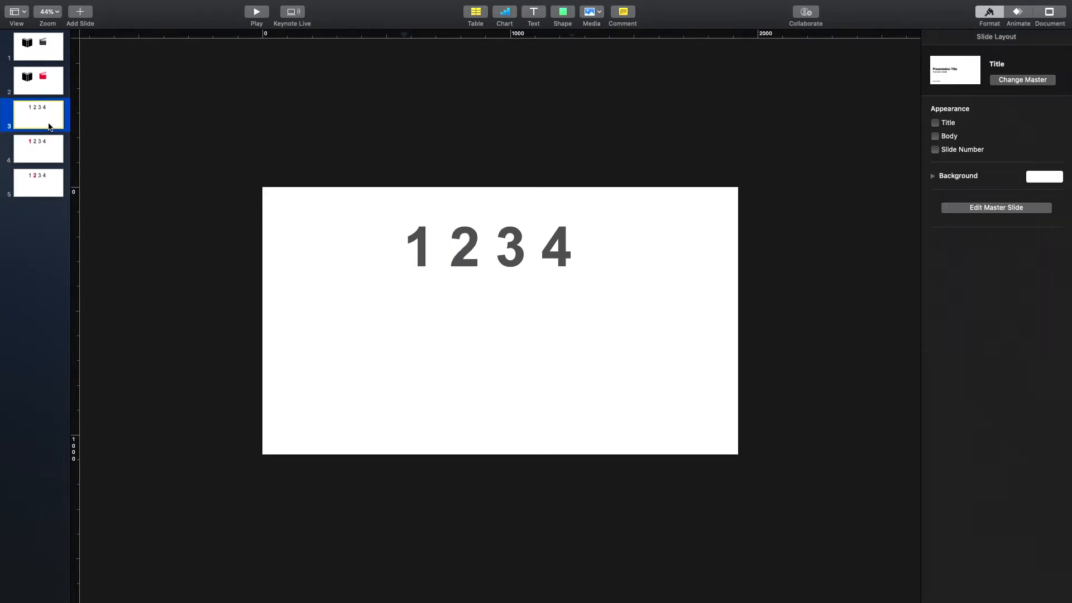
click(39, 174)
key(super+v)
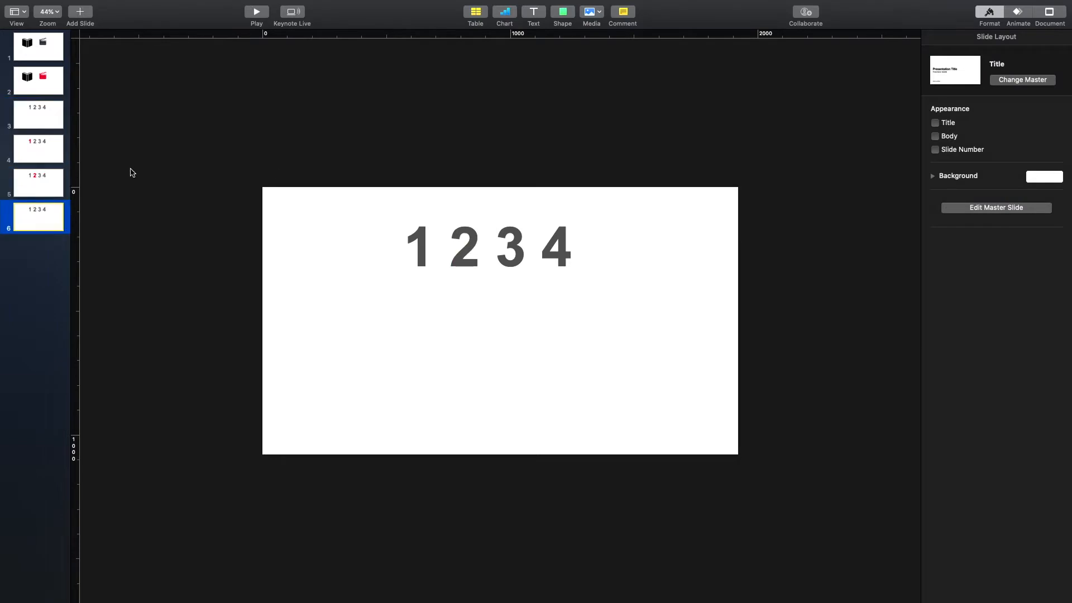
double_click(511, 248)
click(1038, 224)
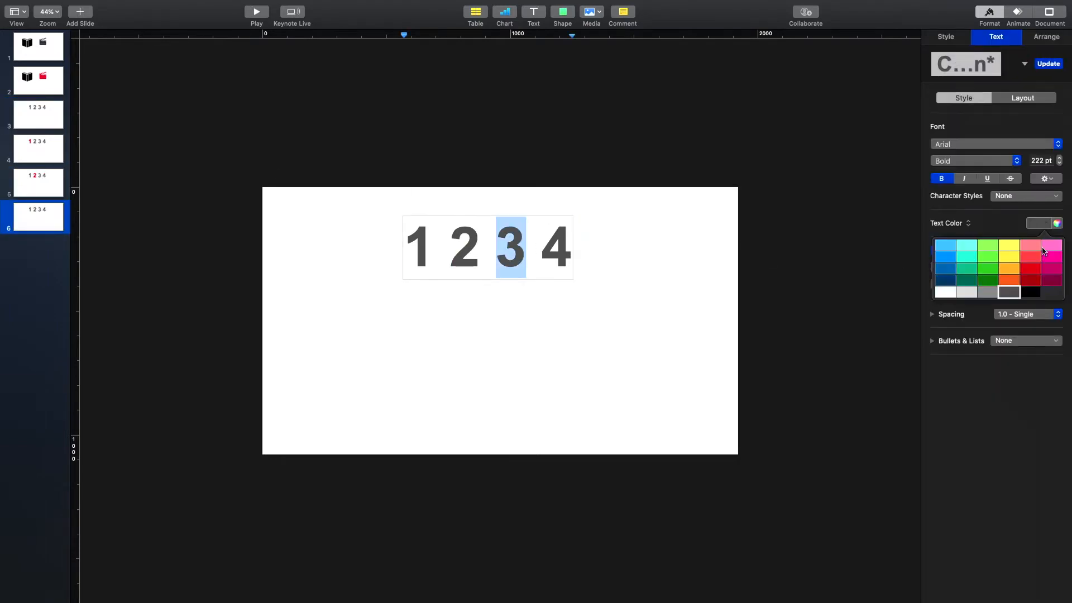
click(1033, 271)
- Paste a plain copy of slide 3 after slide 6 and color its digit 4 red
click(39, 127)
click(39, 127)
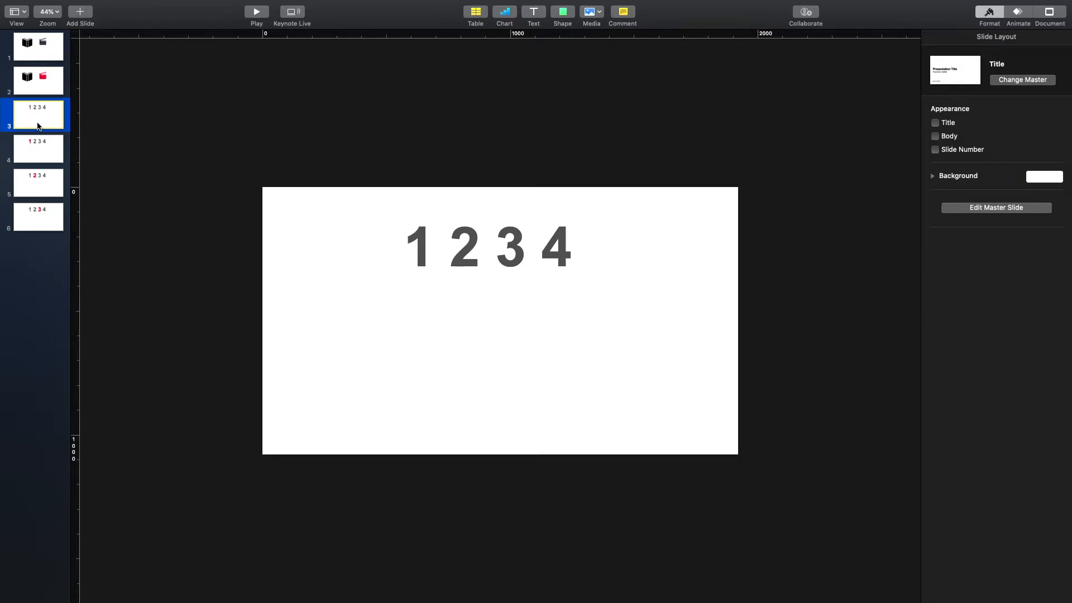
click(37, 209)
key(super+v)
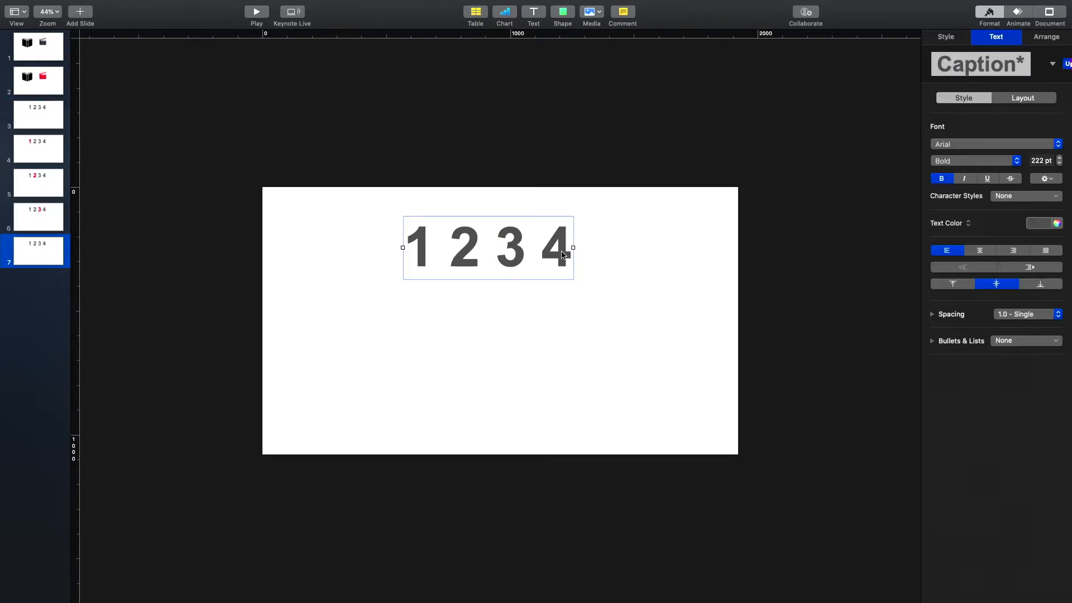
double_click(561, 253)
click(1039, 223)
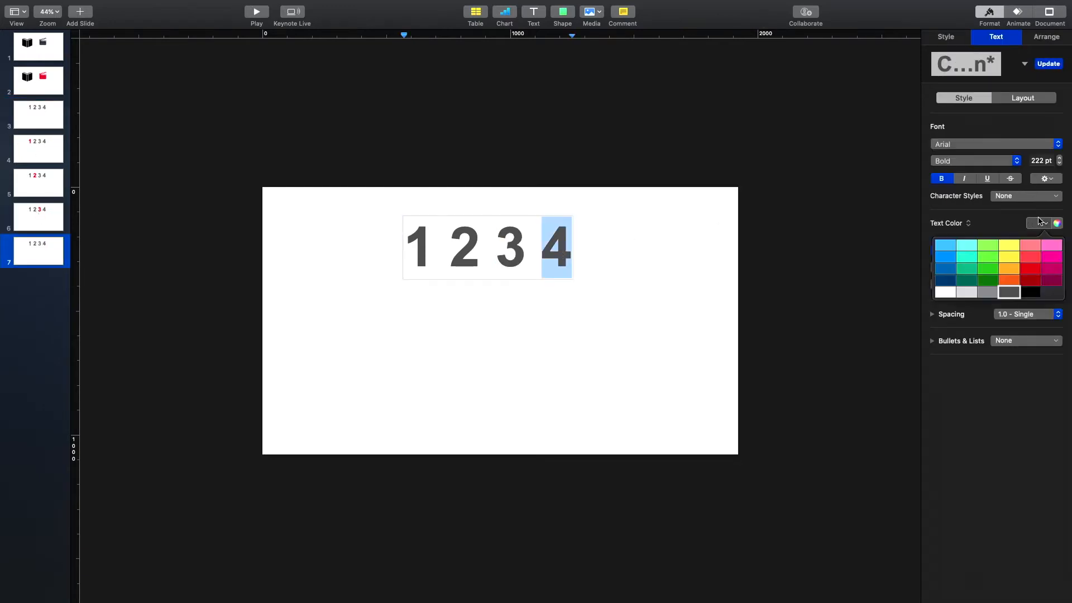
click(1032, 271)
- Play the slideshow from slide 3 through slide 7 to preview the digit highlights, and exit it
click(49, 119)
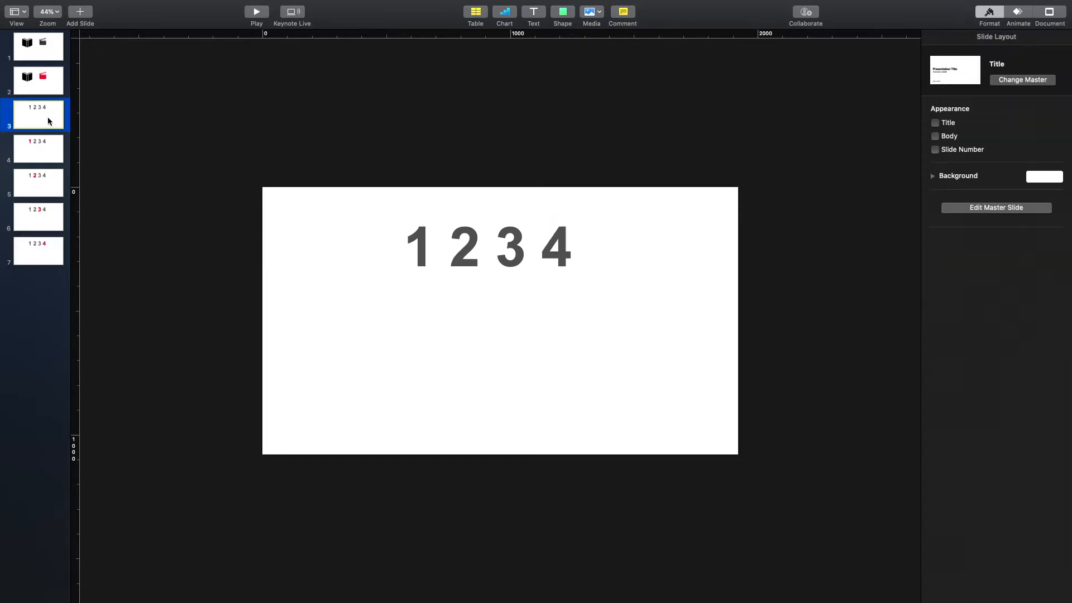
click(256, 13)
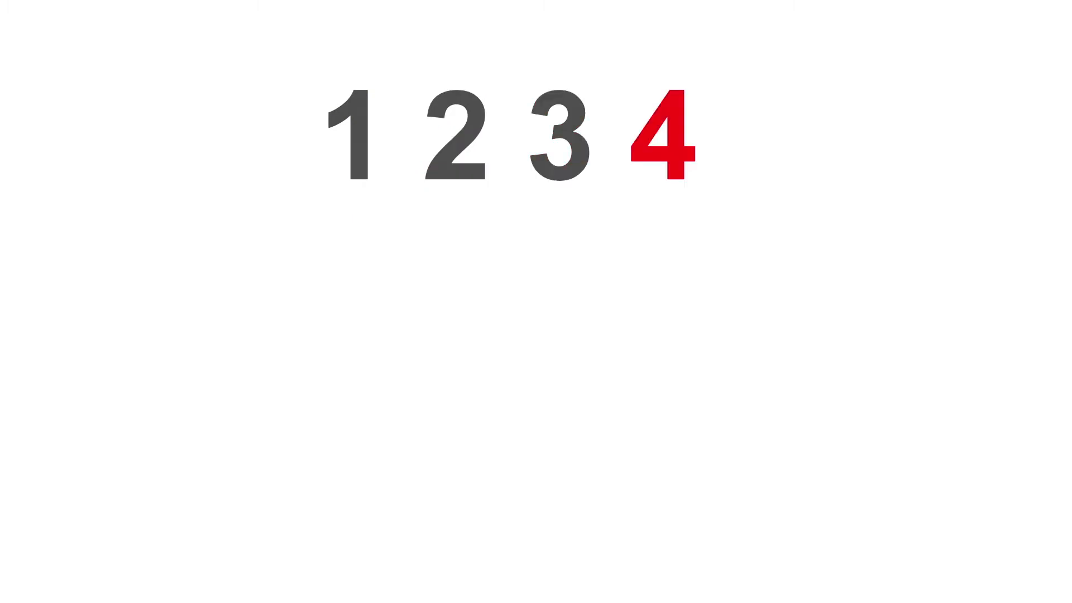
key(Escape)
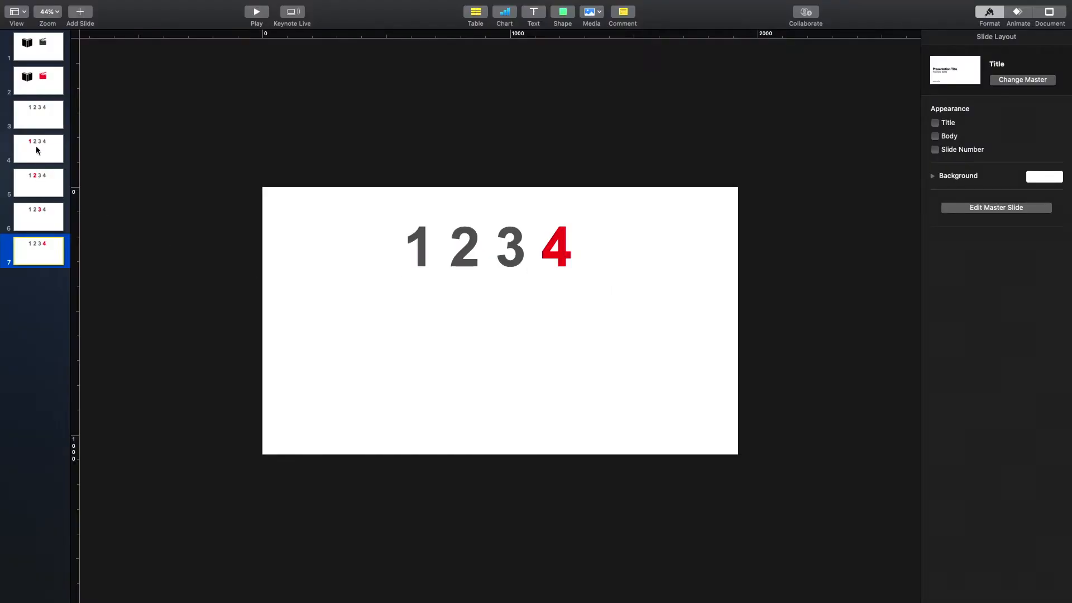
- Delete slides 4 to 7 with the red digits, keeping only the plain number slide 3
click(33, 109)
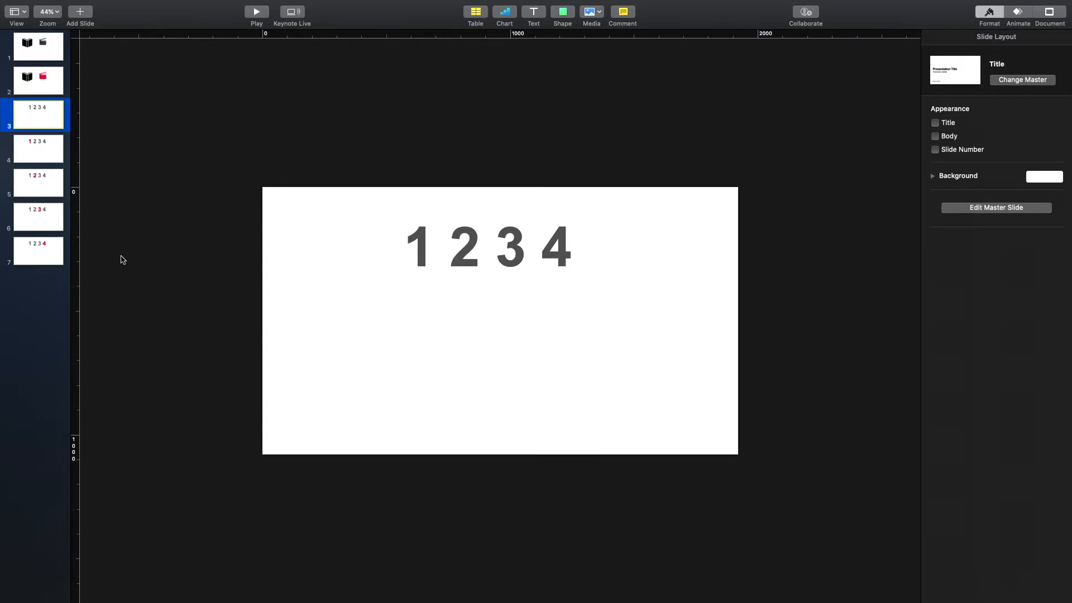
click(35, 251)
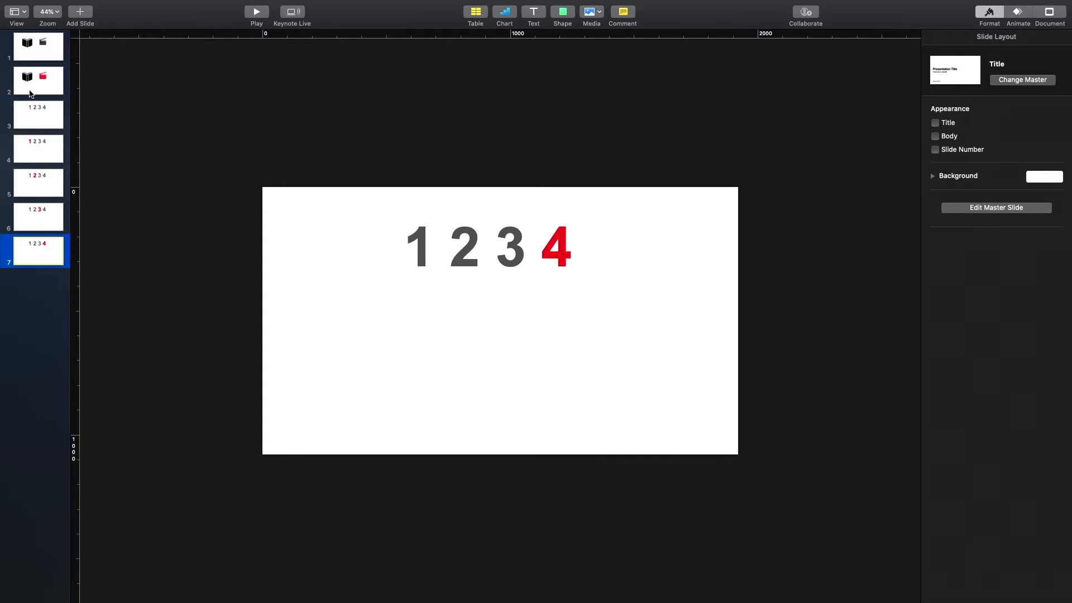
click(35, 128)
click(52, 259)
key(BackSpace)
key(BackSpace)
key(BackSpace)
key(BackSpace)
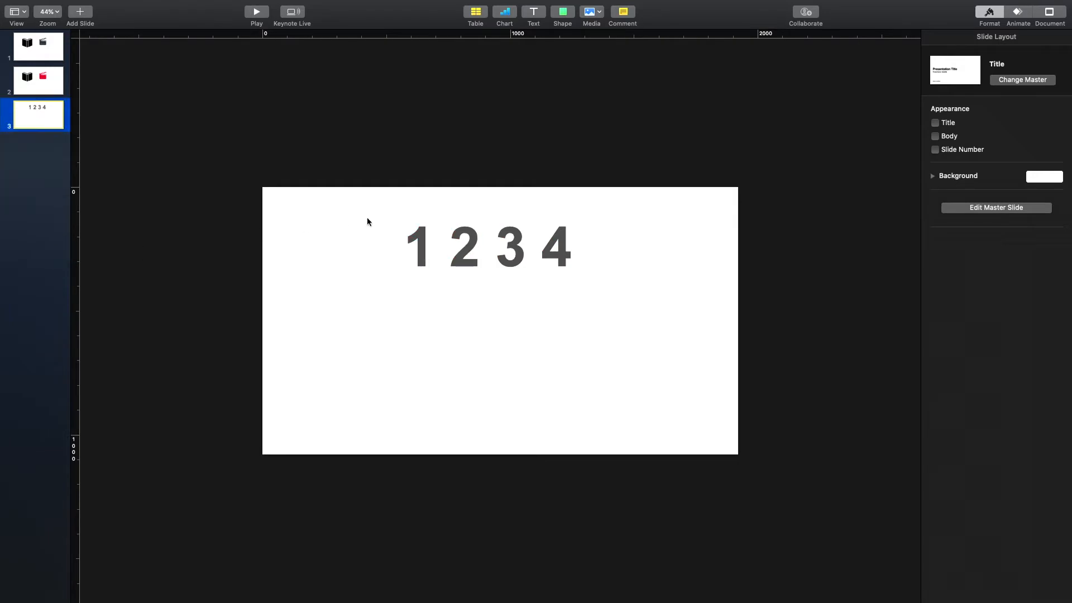
- Delete the digits 2, 3 and 4 from the number text box on slide 3, keeping only the 1
click(422, 261)
double_click(455, 261)
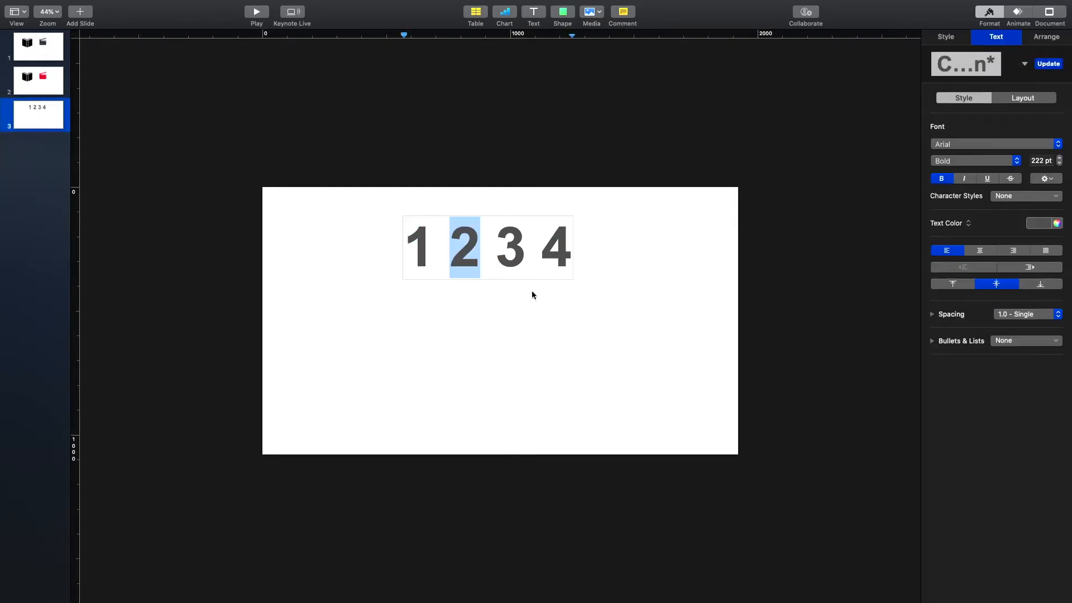
drag(459, 251, 636, 253)
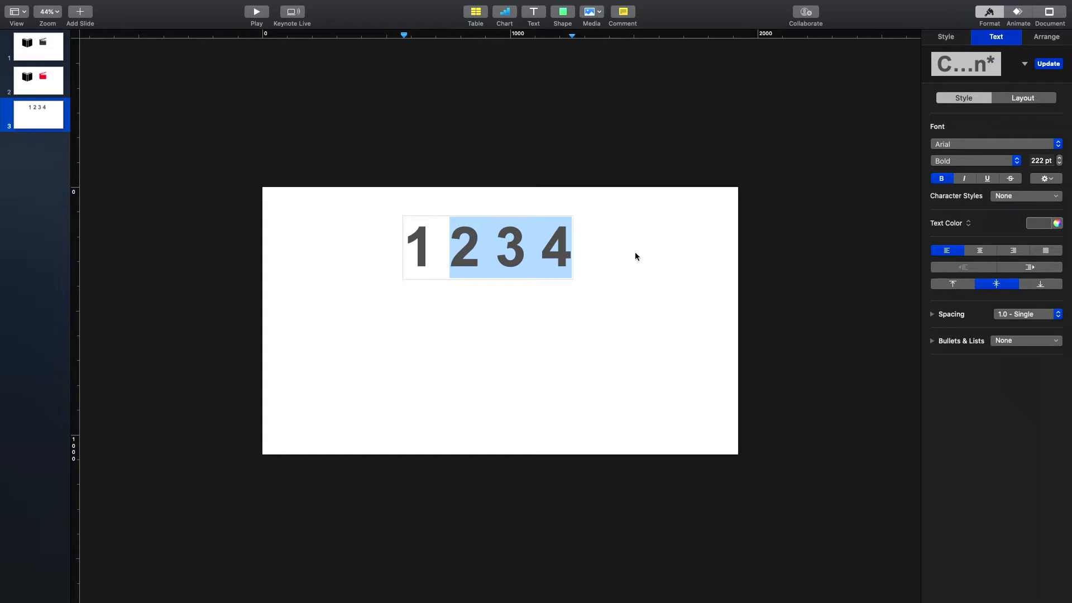
key(BackSpace)
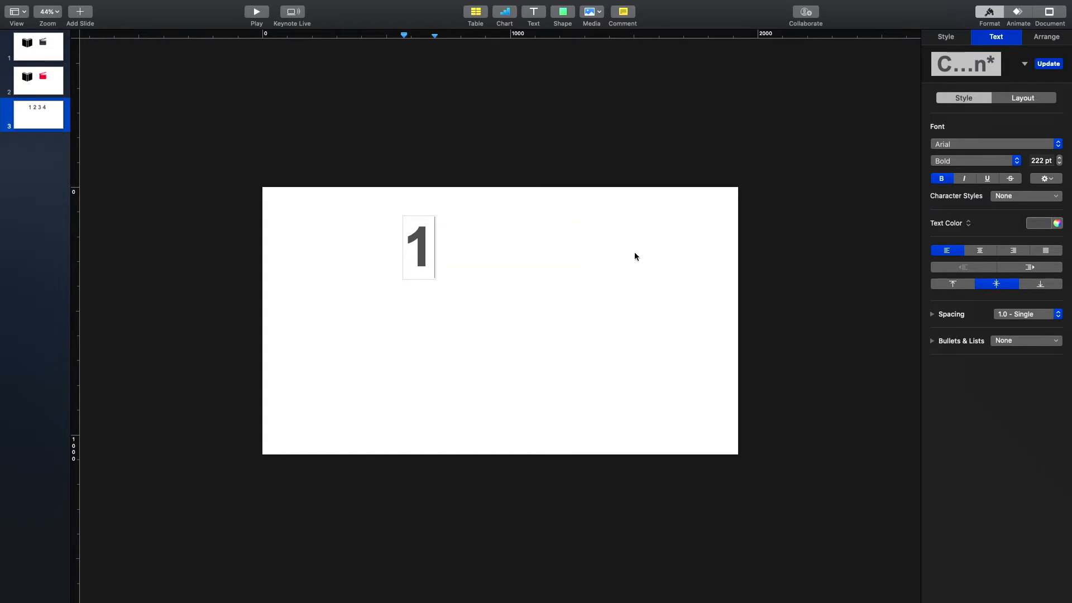
- Place three copies of the digit 1 text box beside the original to form an evenly spaced row of four
click(546, 274)
click(413, 257)
drag(430, 260, 550, 253)
click(551, 253)
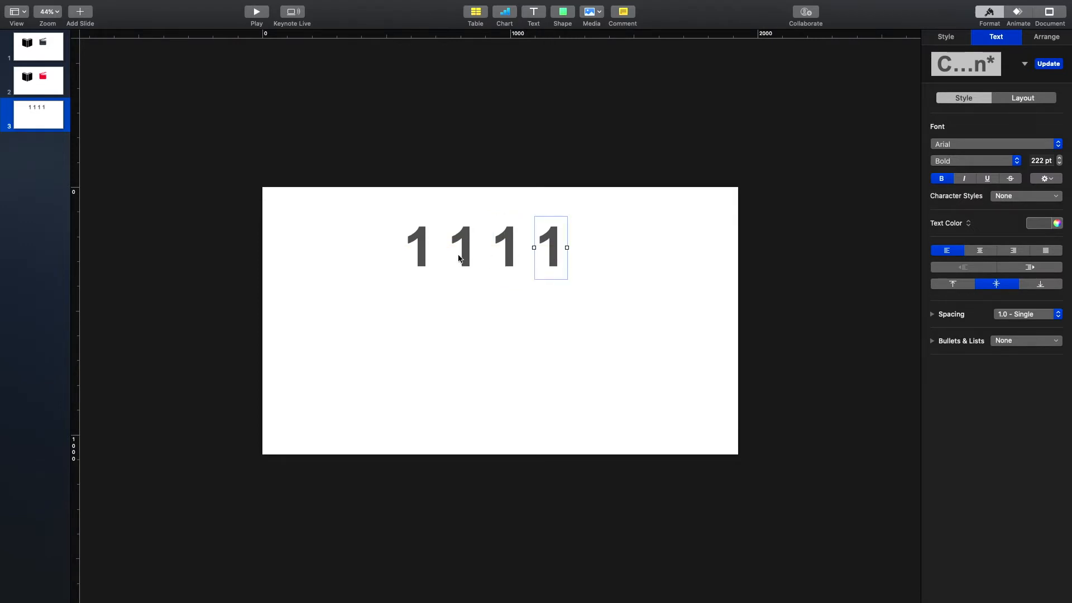
- Change the three copied digits to 2, 3 and 4 in order
double_click(458, 258)
text(2)
double_click(506, 254)
text(3)
double_click(551, 254)
text(4)
click(599, 293)
- Shift the digits 3 and 4 to the right so that the gaps between the digits are uneven
drag(537, 272, 558, 271)
click(514, 254)
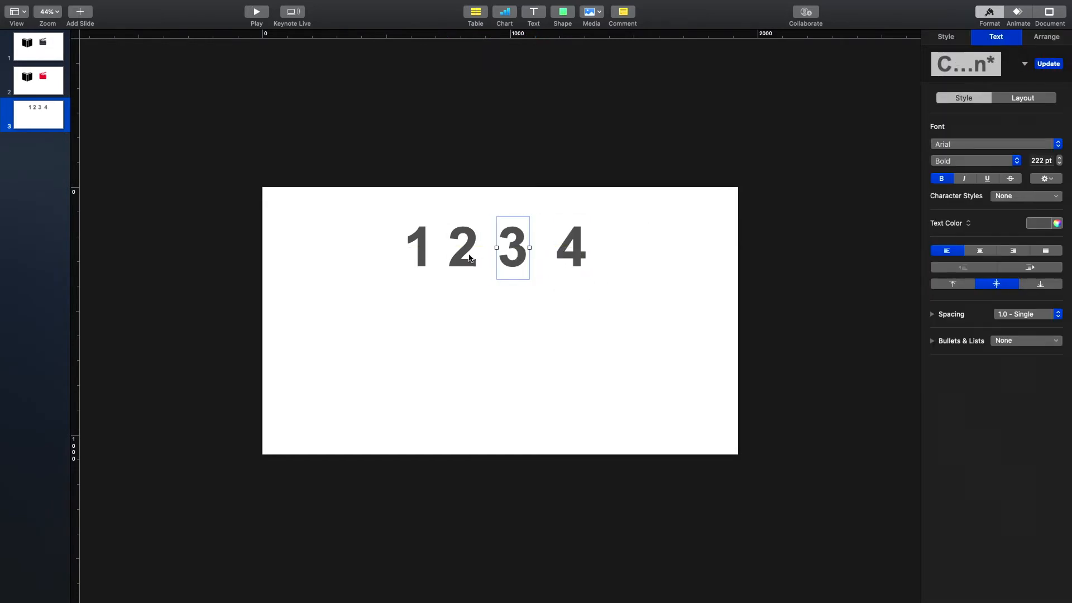
click(521, 317)
scroll(521, 317, up, 5)
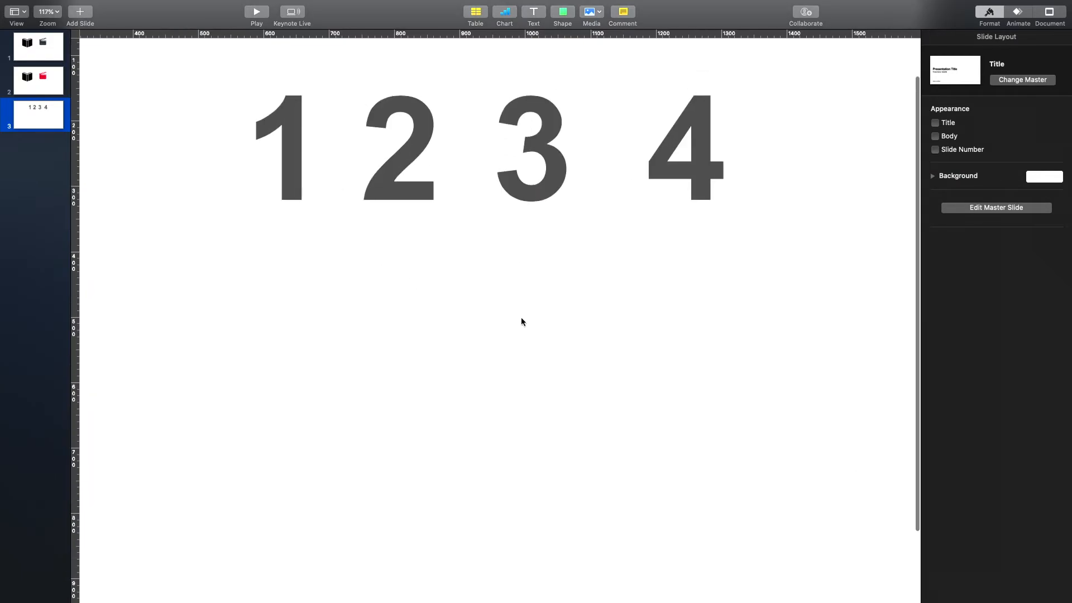
scroll(521, 318, up, 3)
- Move all four digits down slightly and shift the digit 3 lower than the others
drag(772, 330, 147, 128)
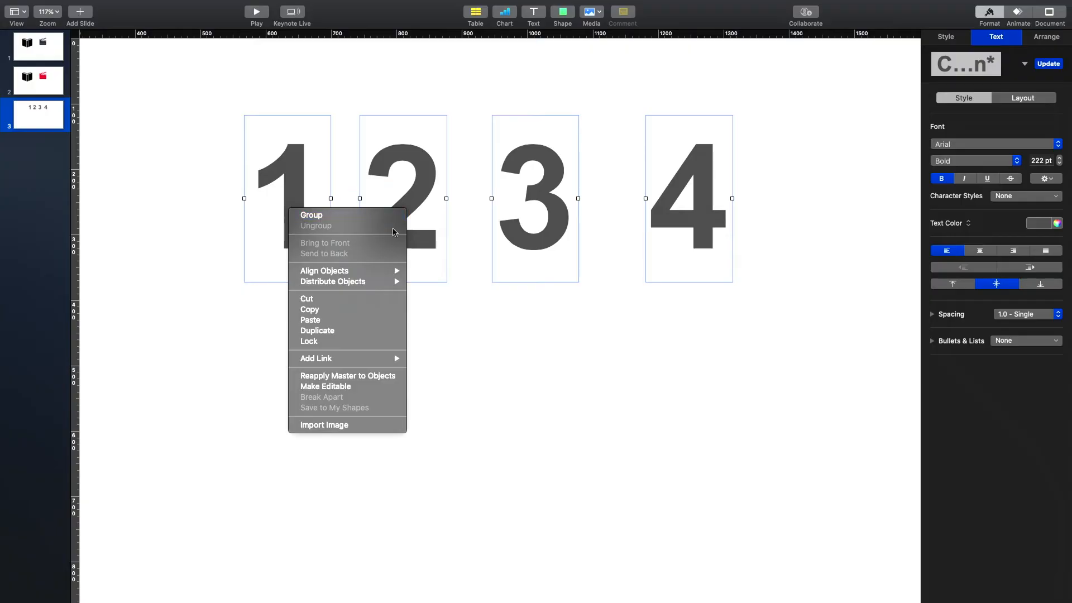
mouse_move(395, 272)
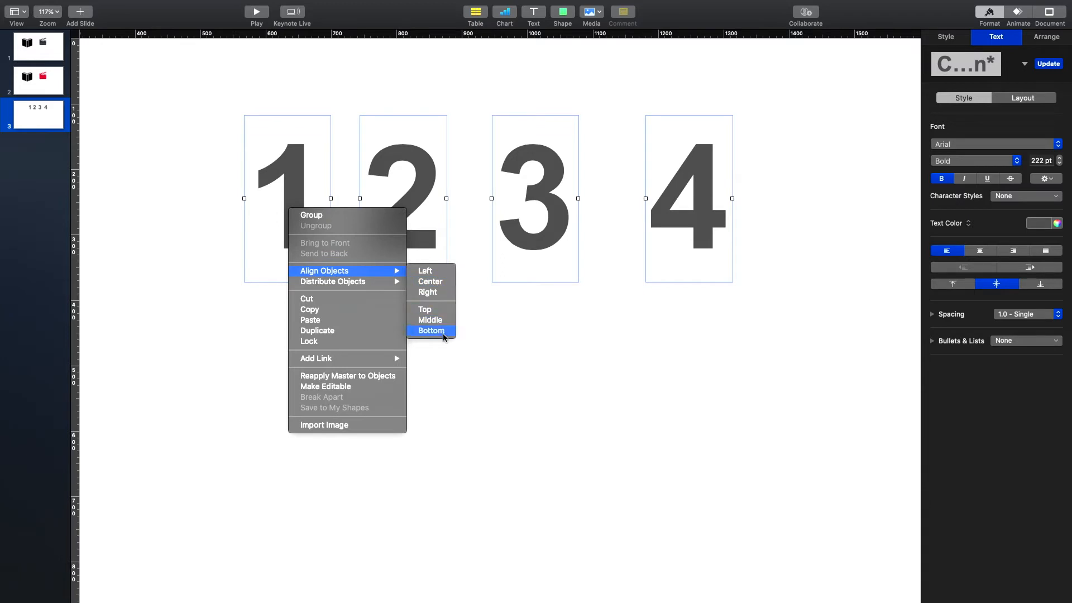
click(561, 331)
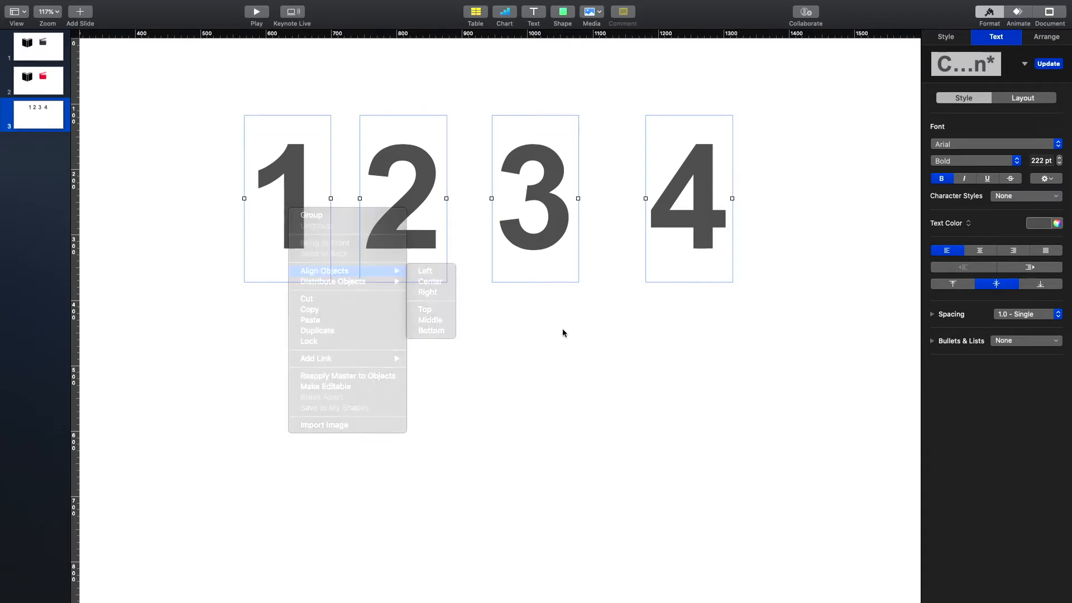
drag(548, 223, 547, 254)
click(522, 357)
click(564, 299)
drag(564, 299, 565, 334)
click(592, 344)
- Align all four digit text boxes to the top
drag(792, 377, 136, 98)
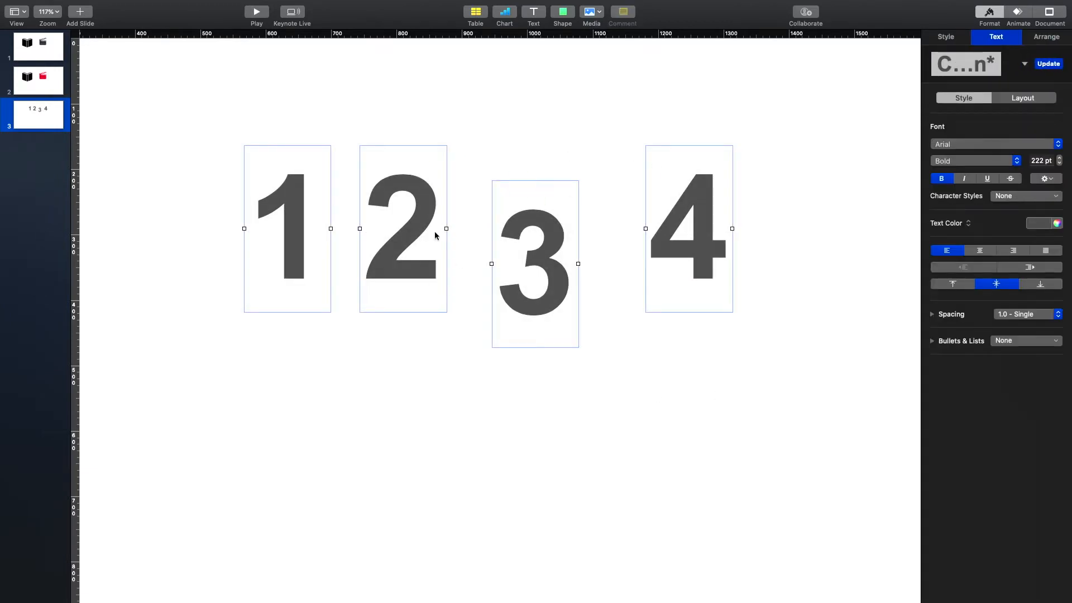
right_click(410, 226)
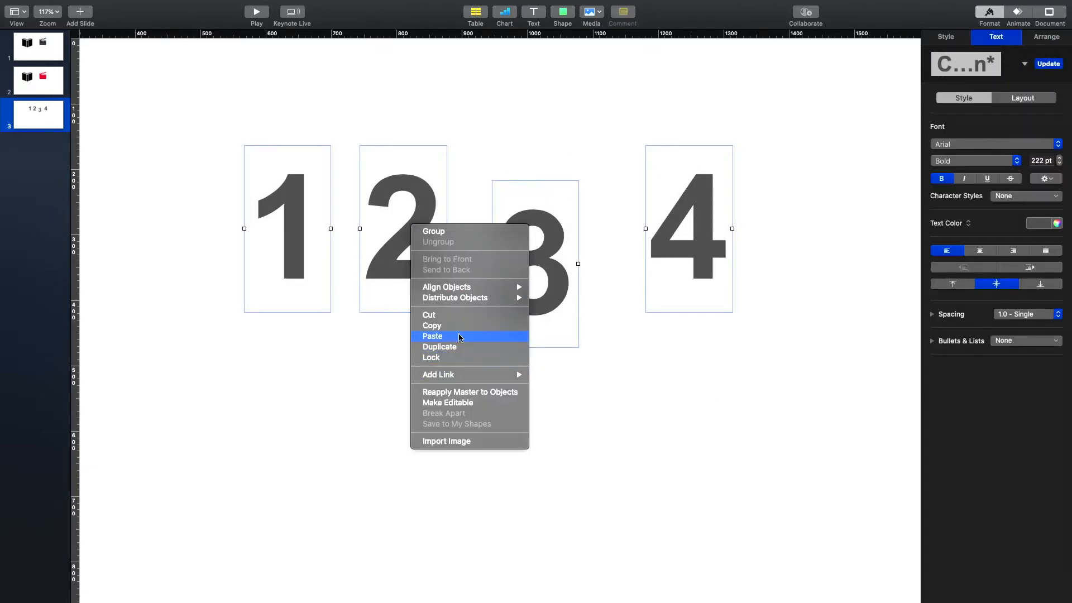
mouse_move(469, 292)
click(552, 327)
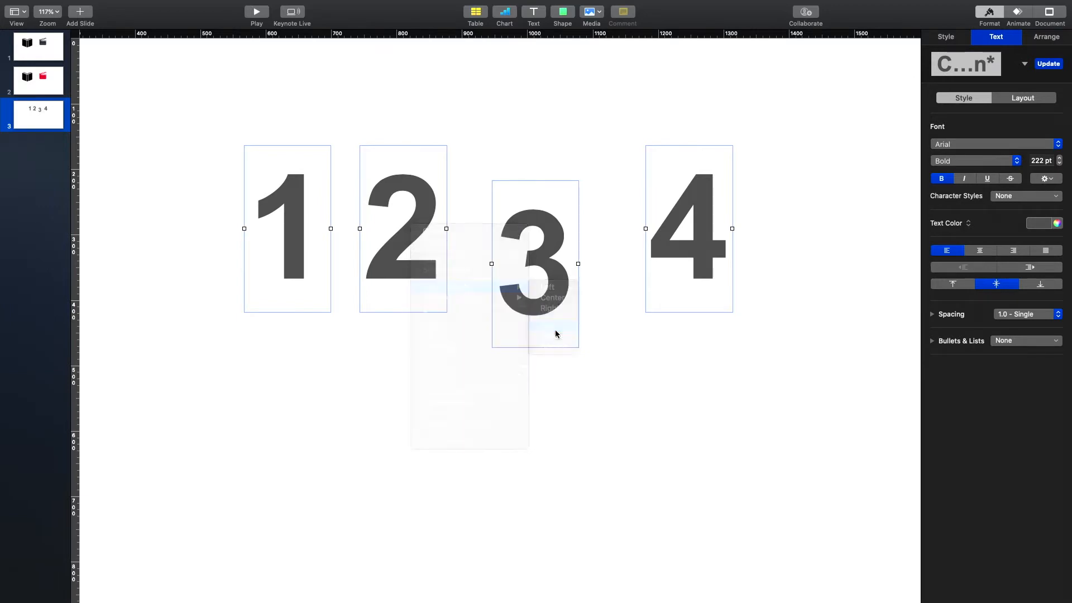
- Distribute the four selected digit text boxes evenly and deselect them
right_click(543, 222)
mouse_move(591, 293)
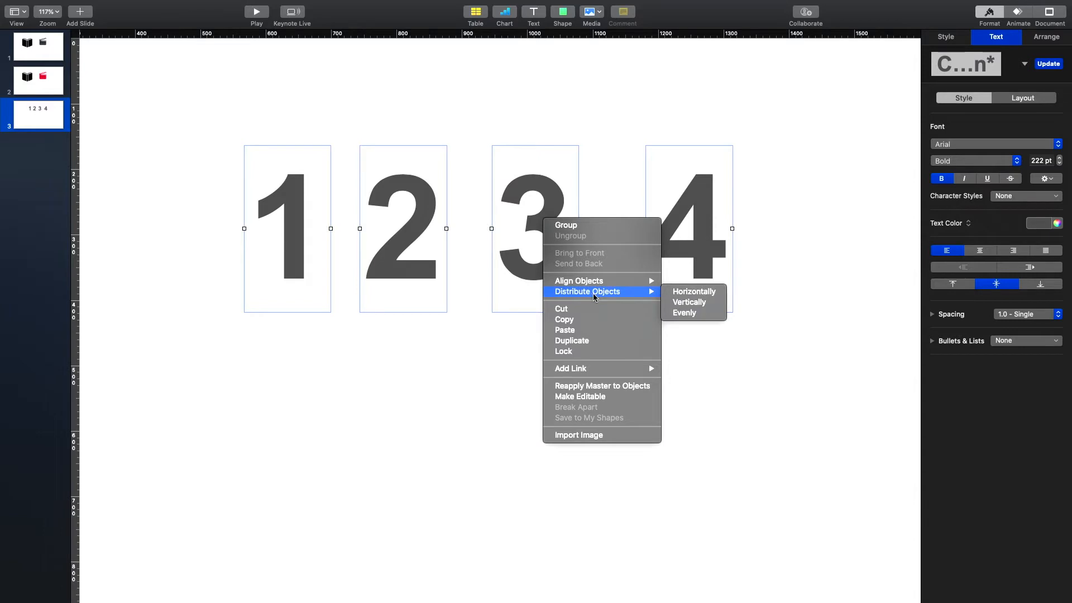
click(683, 313)
click(614, 344)
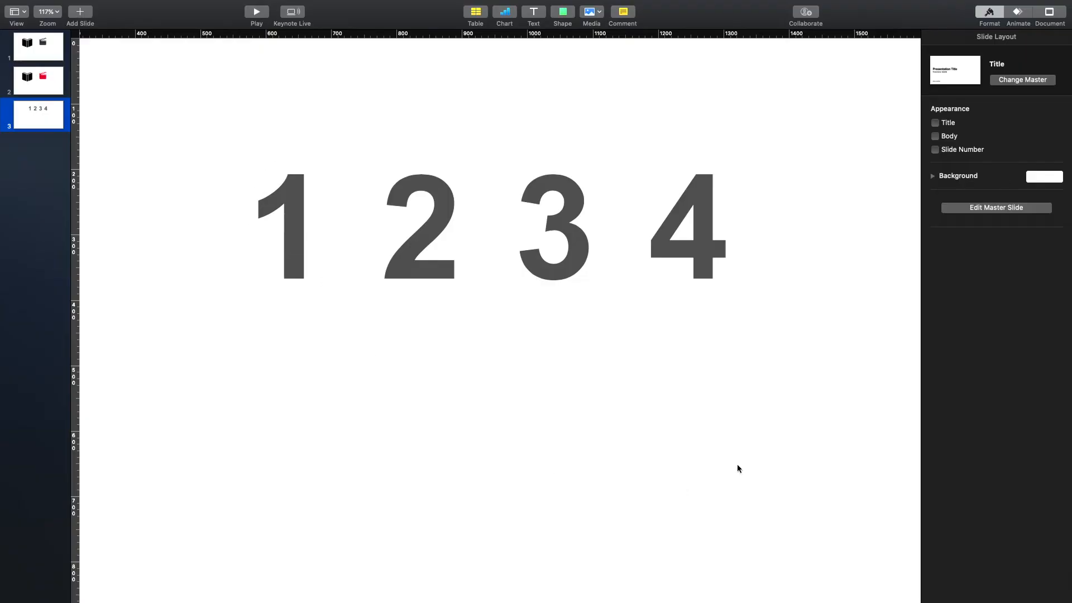
- Duplicate slide 3 four times to create slides 4 to 7
scroll(622, 299, down, 5)
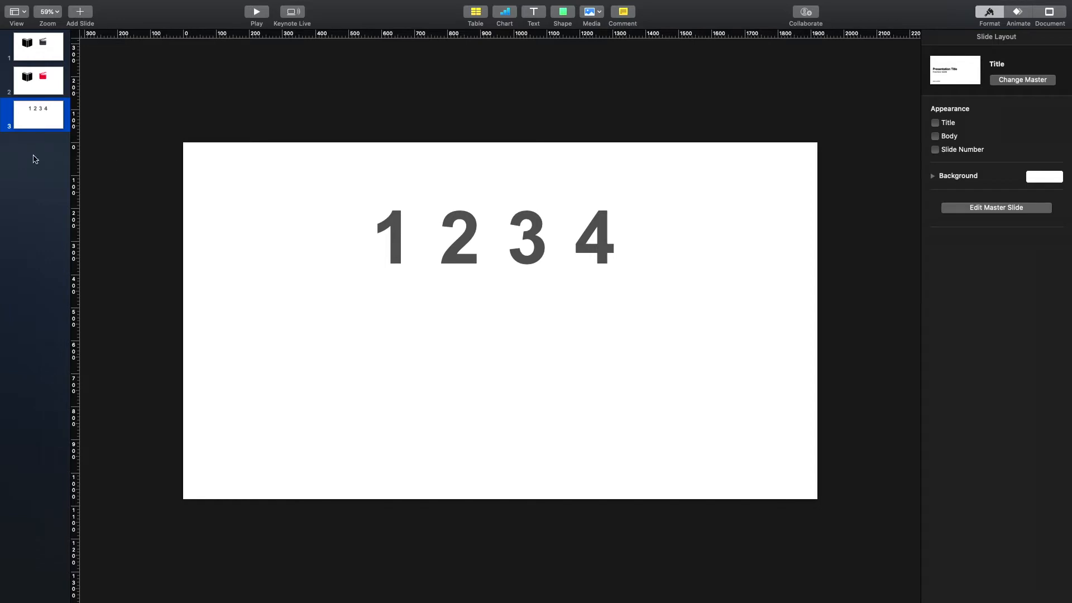
key(super+d)
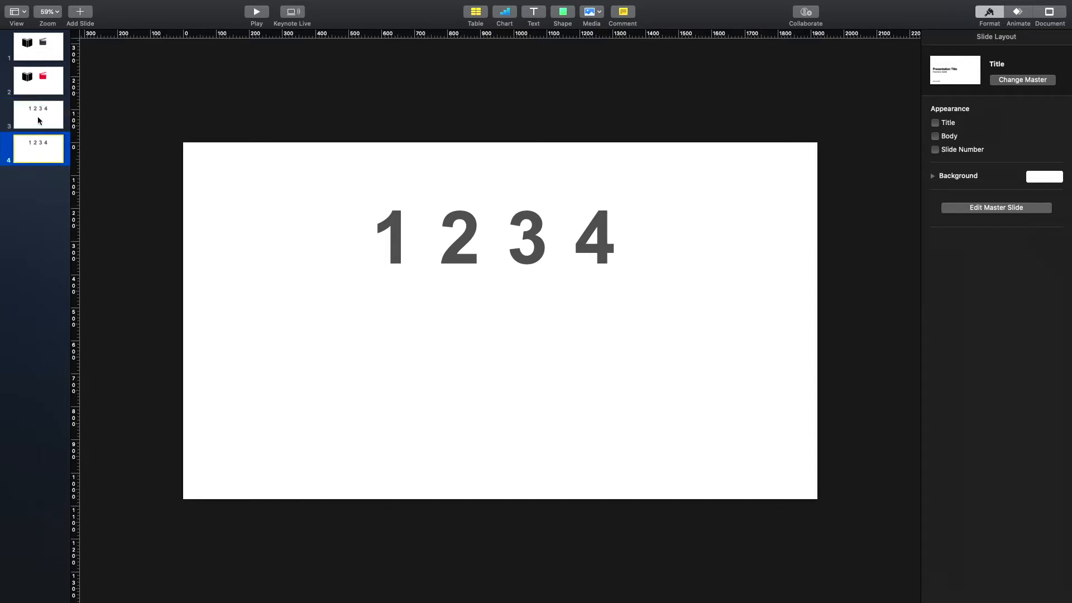
key(super+d)
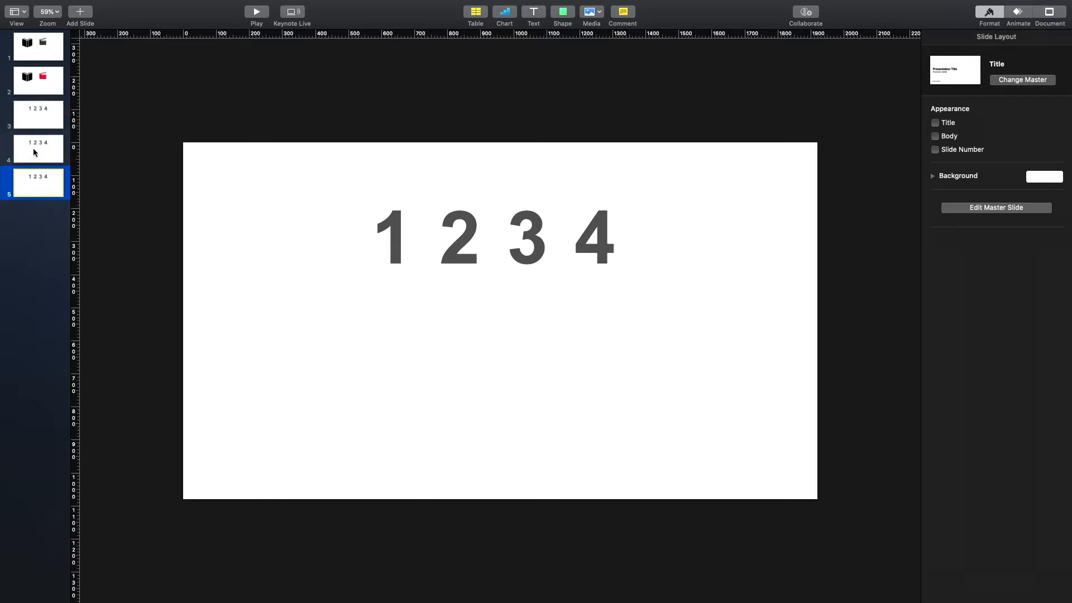
key(super+d)
key(super+d)
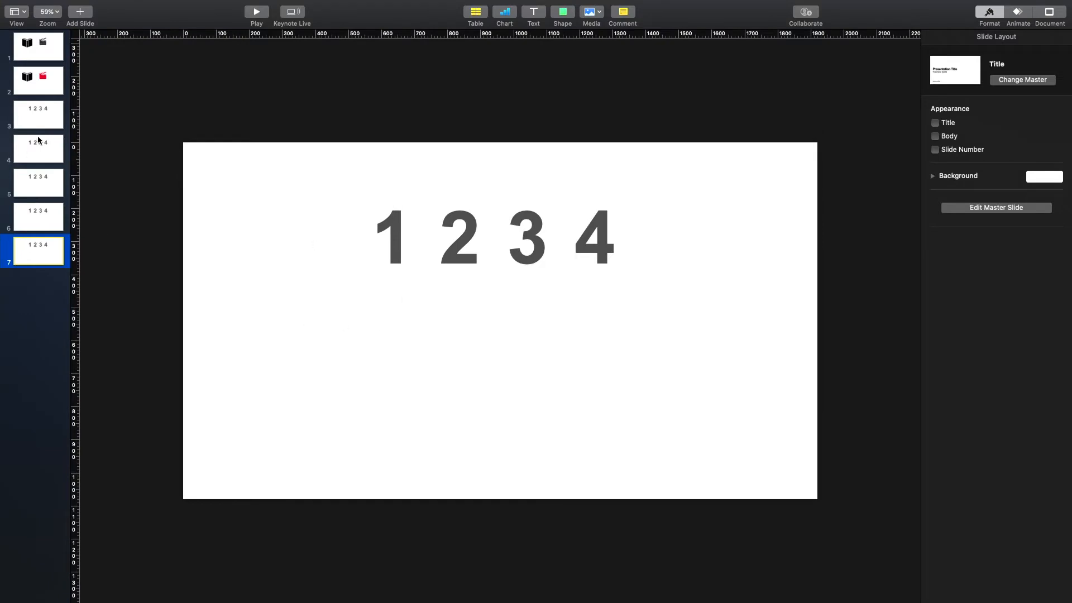
- On slide 4, center-align the digit 1, enlarge it to 309 pt and color it red
click(38, 141)
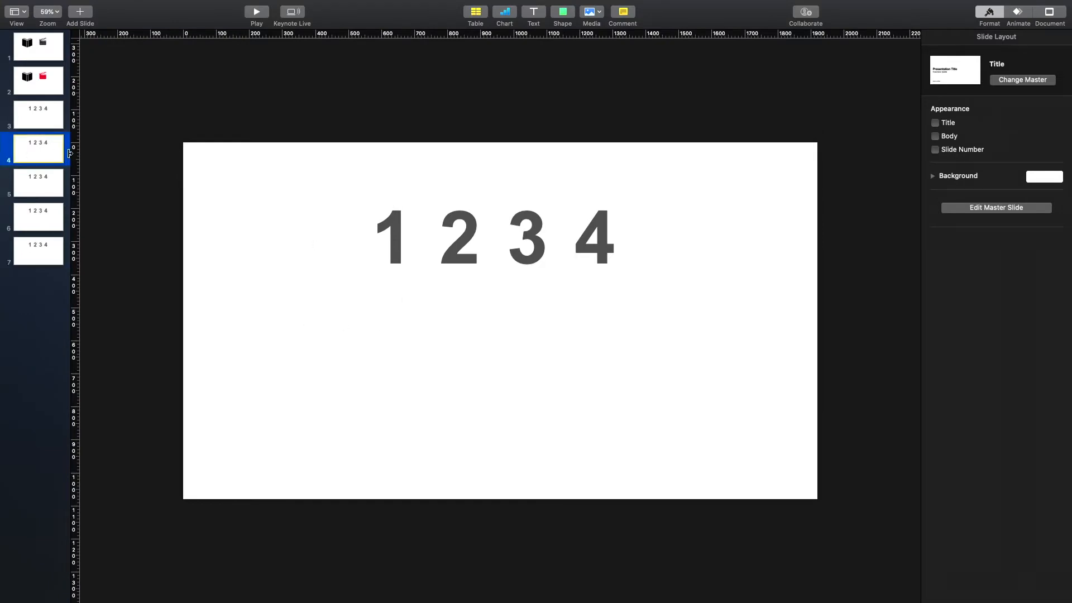
click(416, 237)
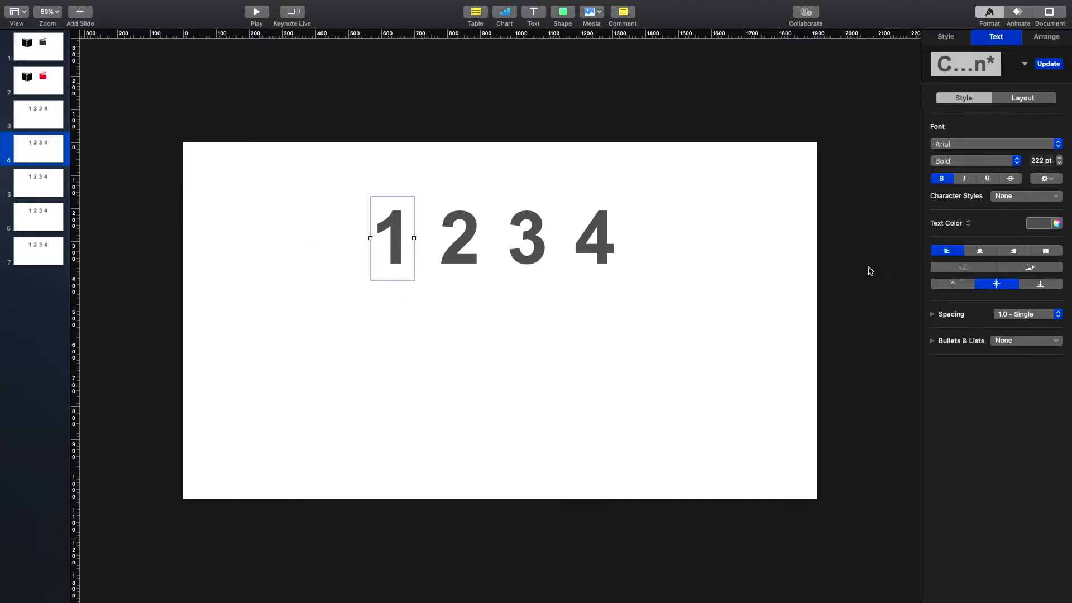
click(987, 255)
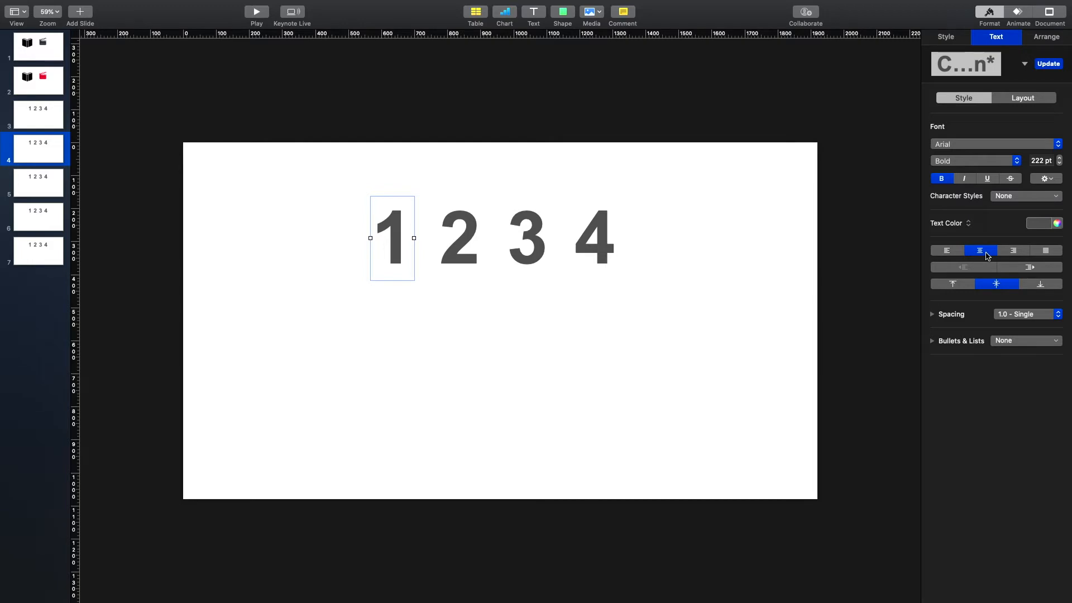
drag(1061, 159, 1061, 161)
click(1047, 233)
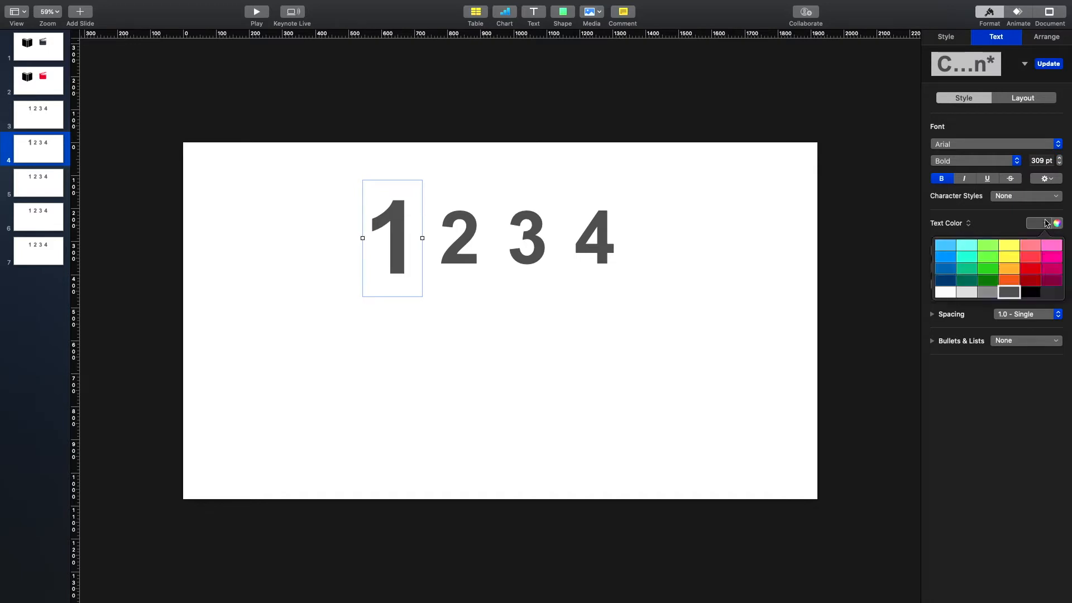
click(1027, 272)
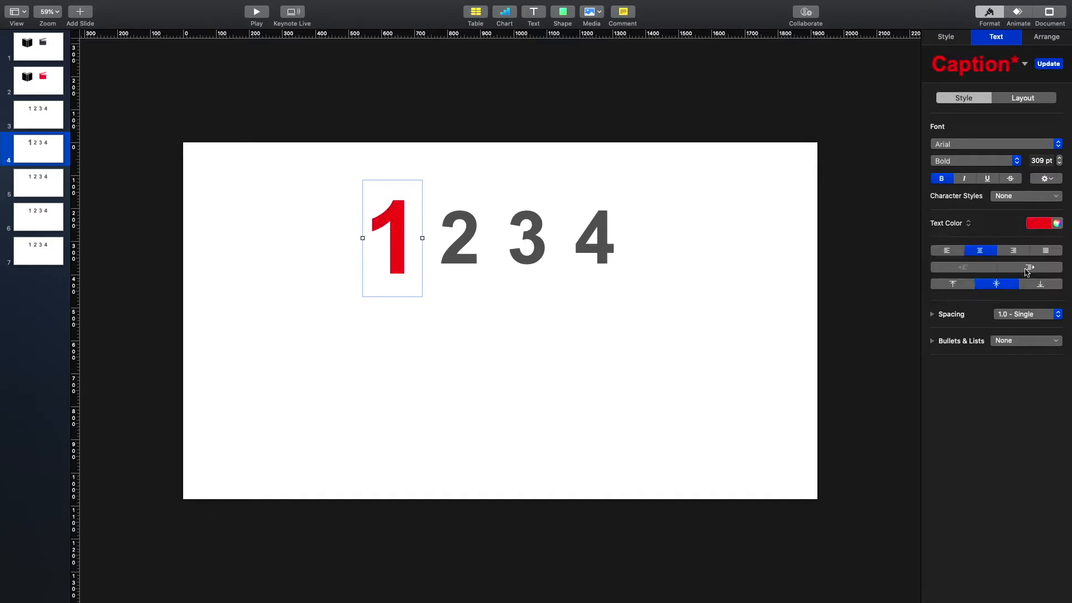
- Compare the font size of the digit 1 on slide 5 with that of the enlarged digit 1 on slide 4
click(39, 194)
click(413, 249)
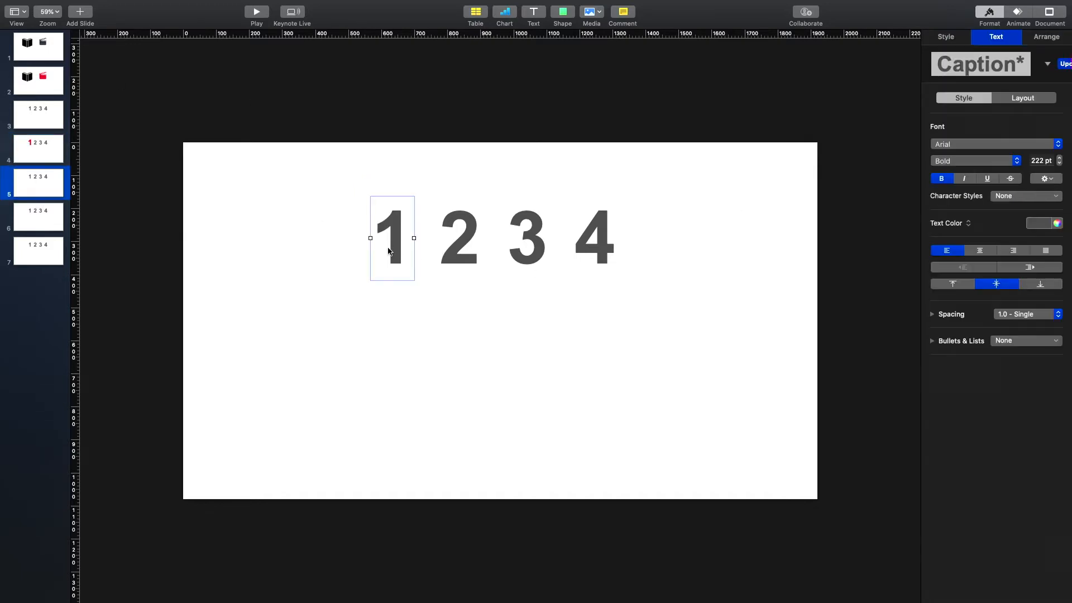
click(43, 149)
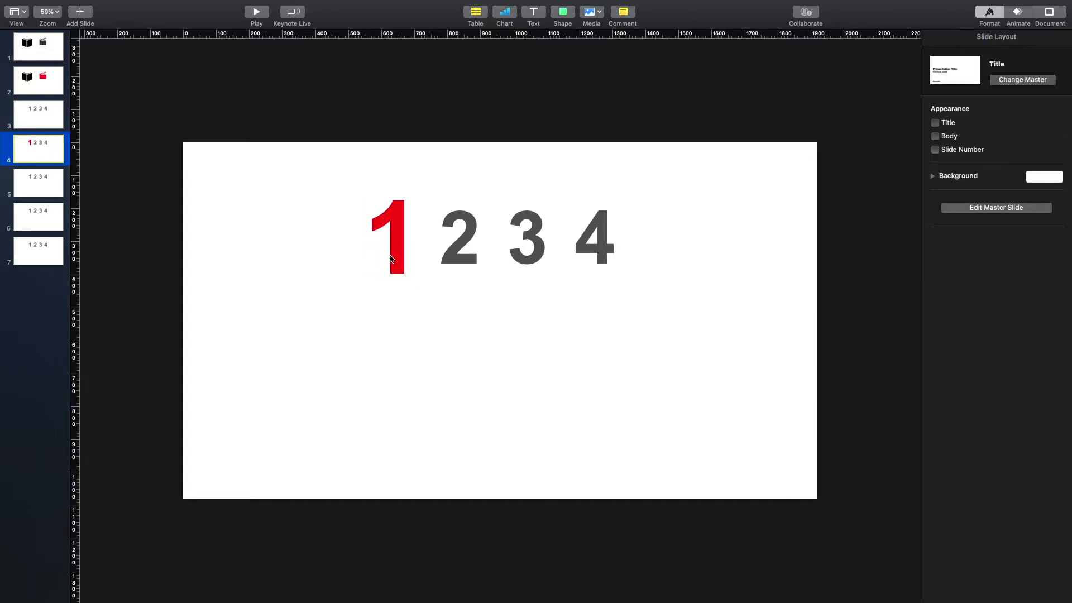
click(391, 258)
- Try a 309 pt font size on the left-aligned digit 2 of slide 5, and undo it
click(44, 193)
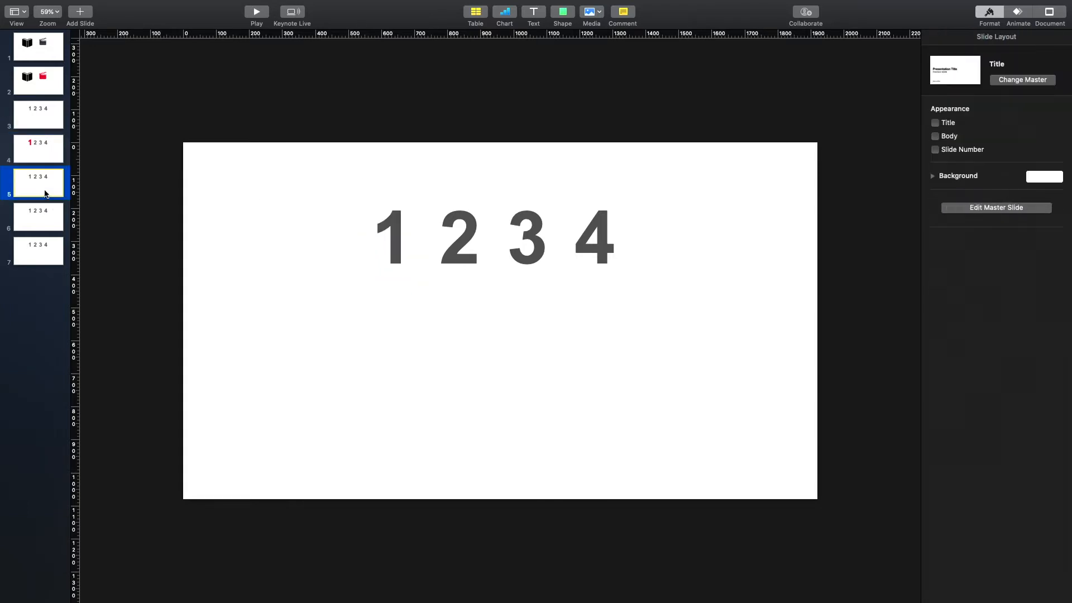
click(445, 248)
click(1032, 159)
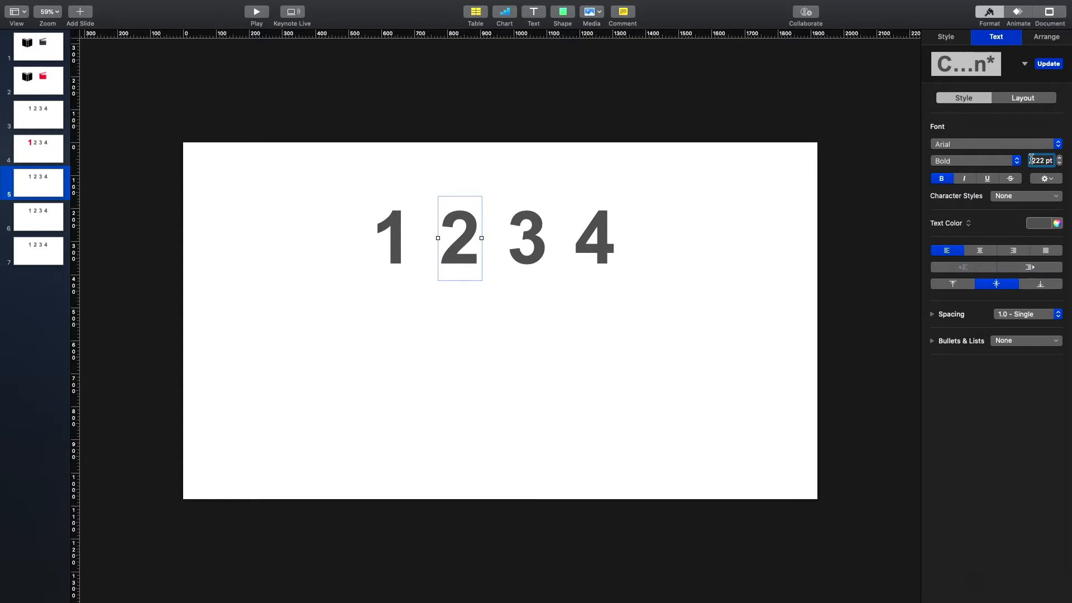
text(309)
key(Return)
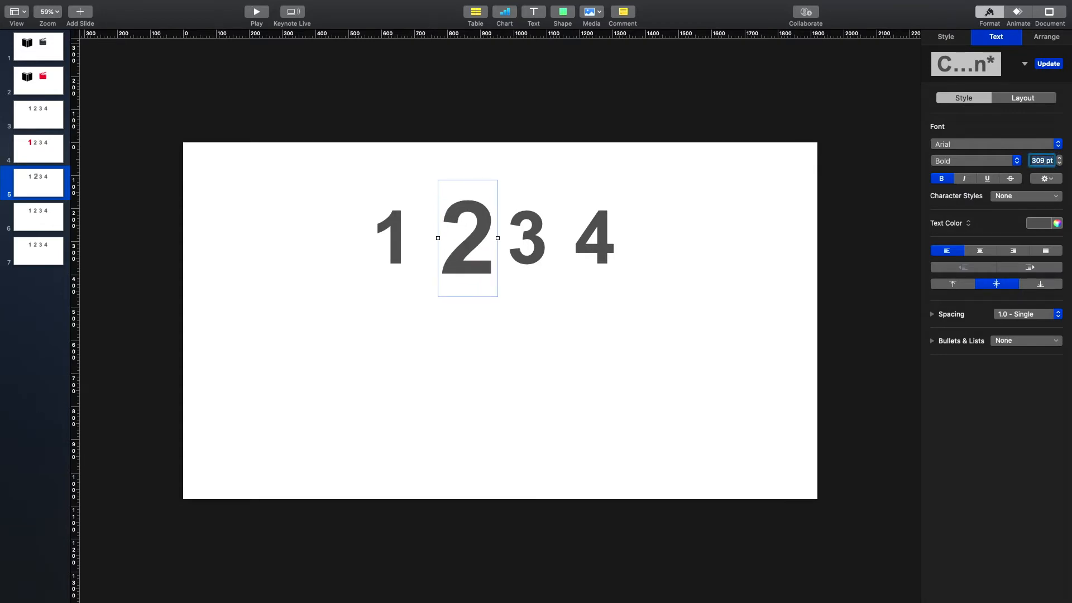
key(super+z)
- Center-align the digit 2 on slide 5, set its font size to 309 pt and color it red
click(979, 251)
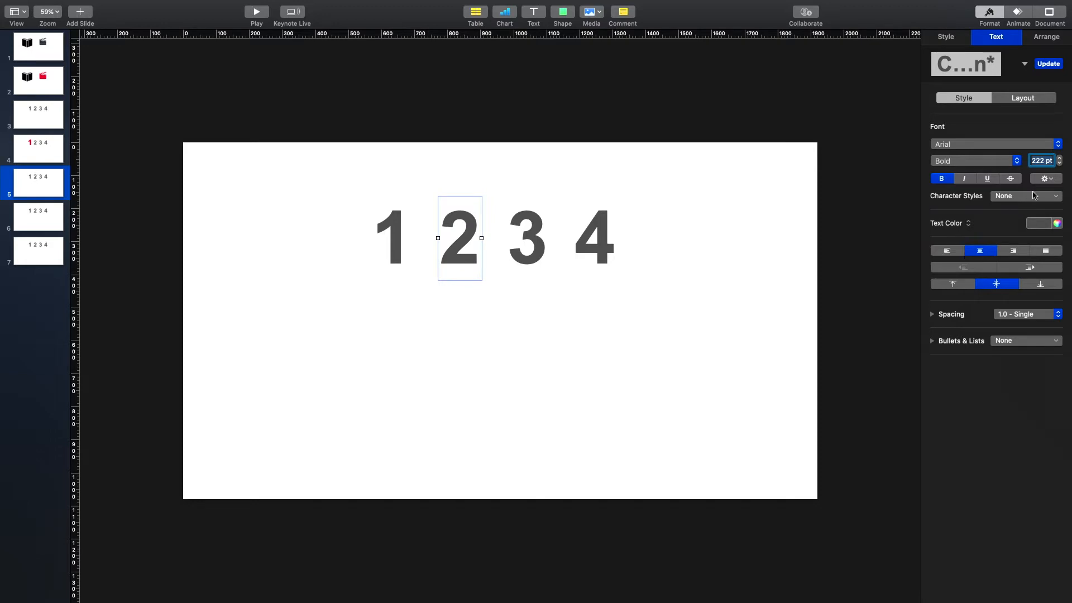
text(309)
key(Return)
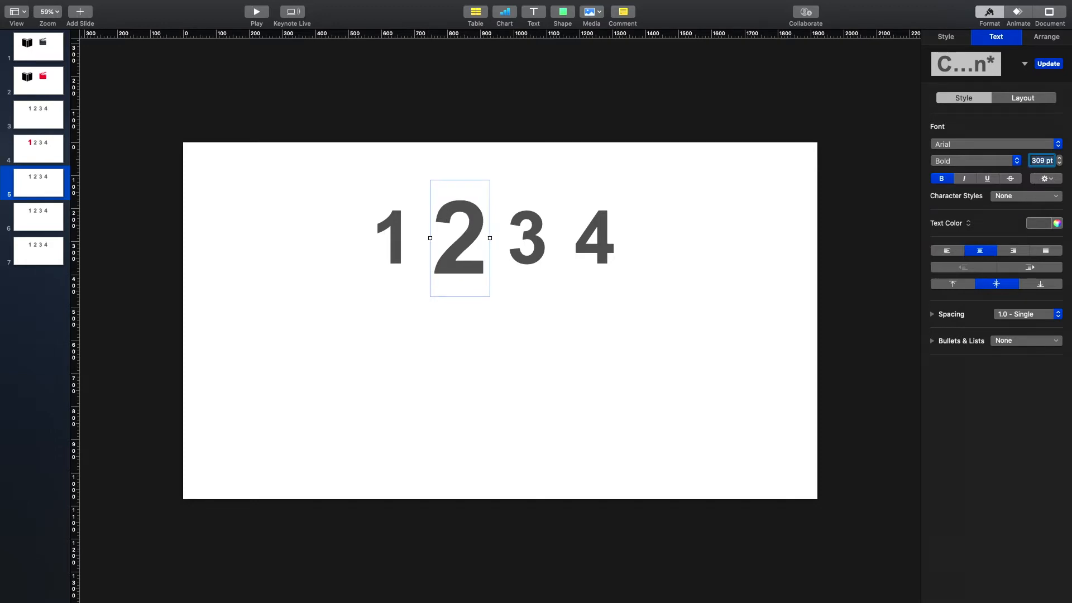
click(1045, 223)
click(1031, 276)
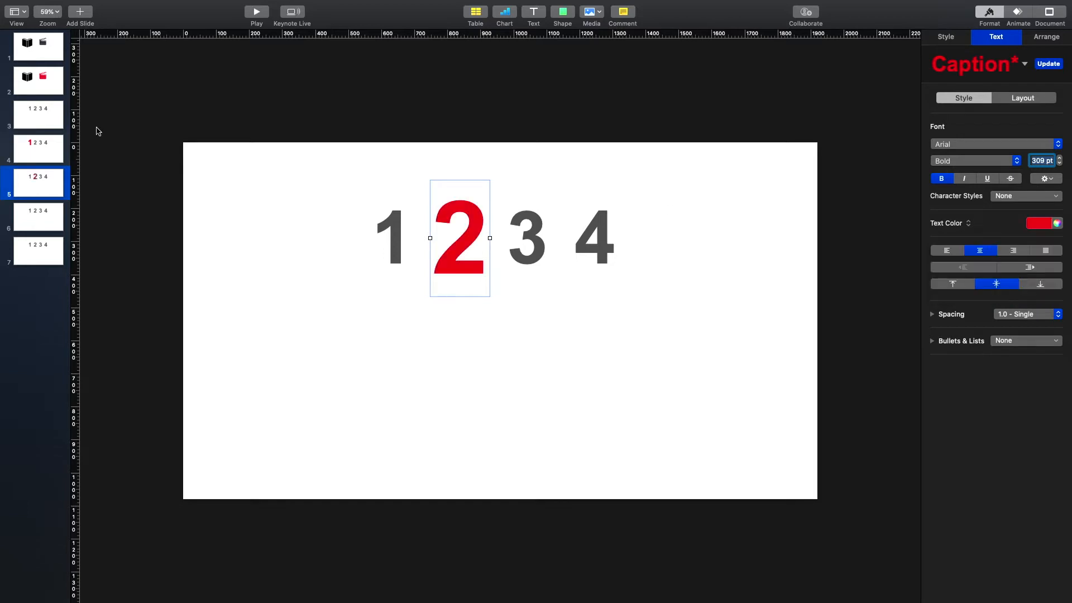
- On slide 6, center-align the digit 3, set its font size to 309 pt and color it red
click(41, 216)
click(527, 254)
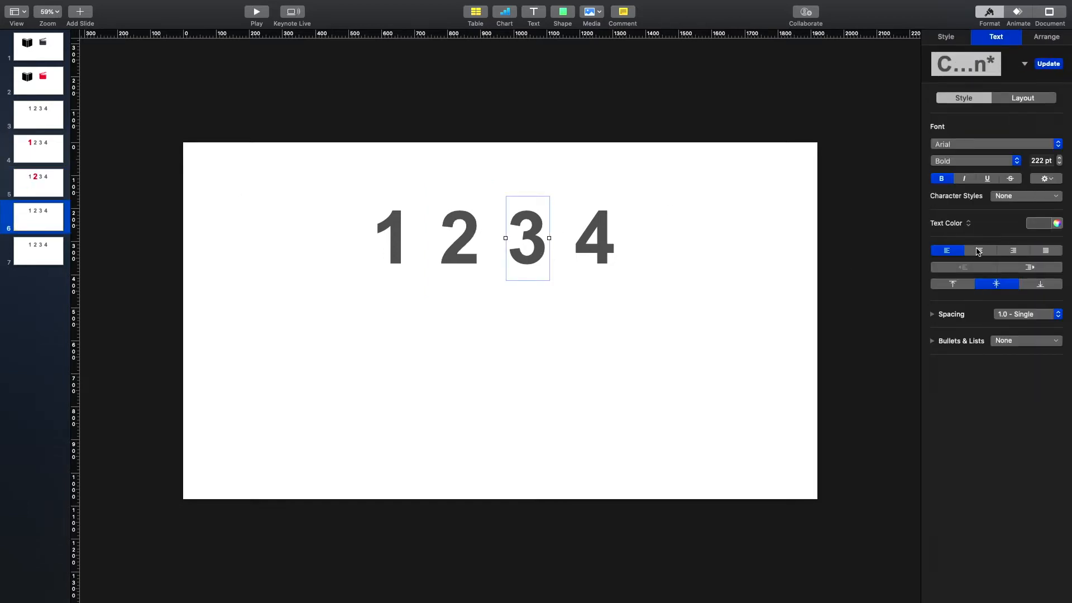
click(1043, 162)
text(309)
key(Return)
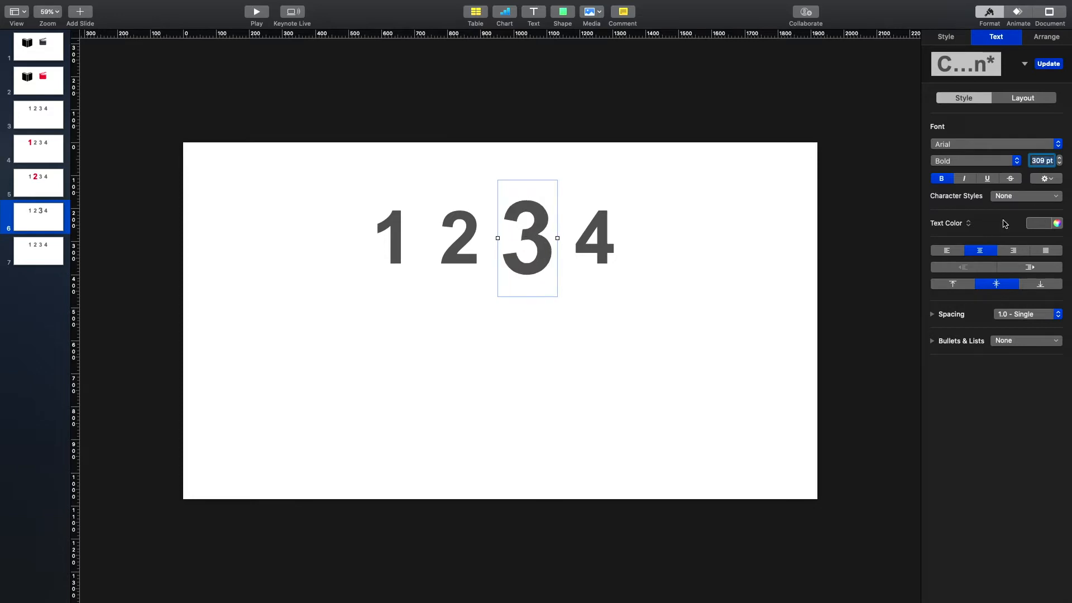
click(1036, 226)
click(1026, 274)
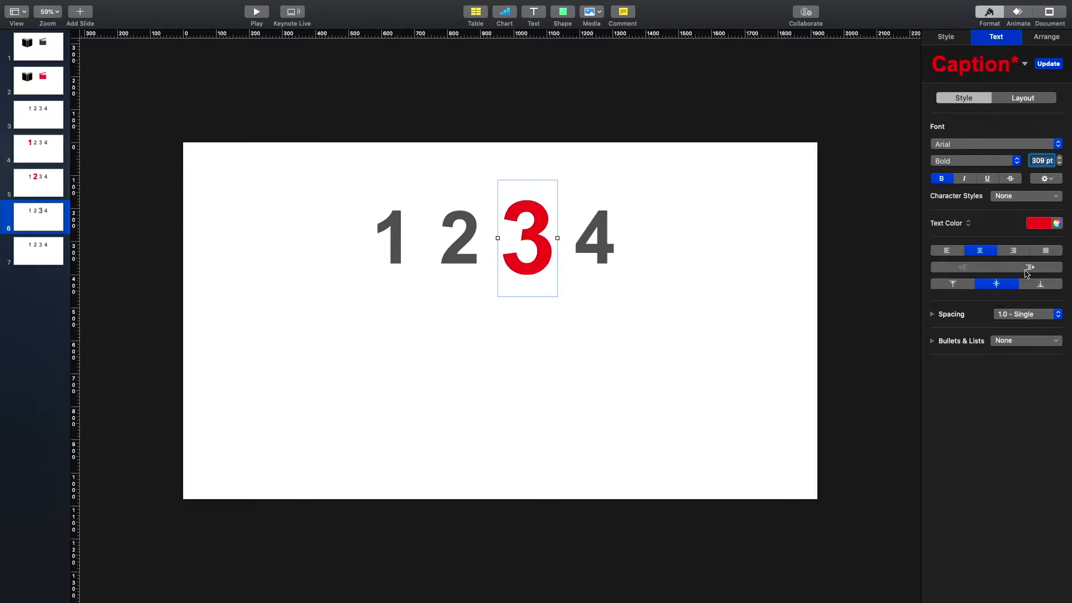
- On slide 7, set the digit 4 to a 309 pt font size and color it red
click(49, 246)
click(595, 238)
click(1039, 161)
text(3)
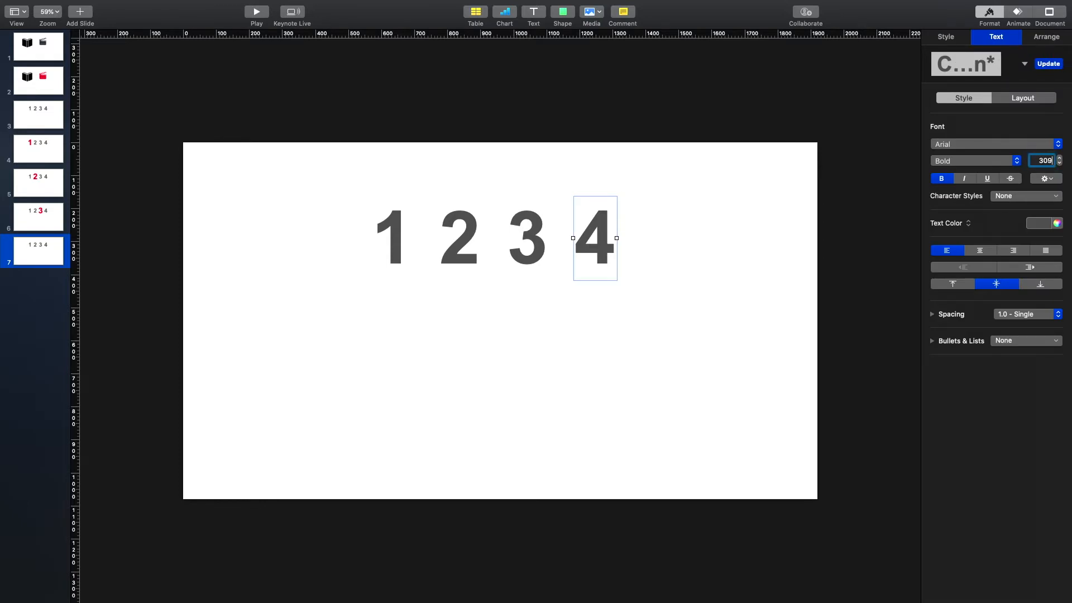
click(1038, 224)
click(1029, 269)
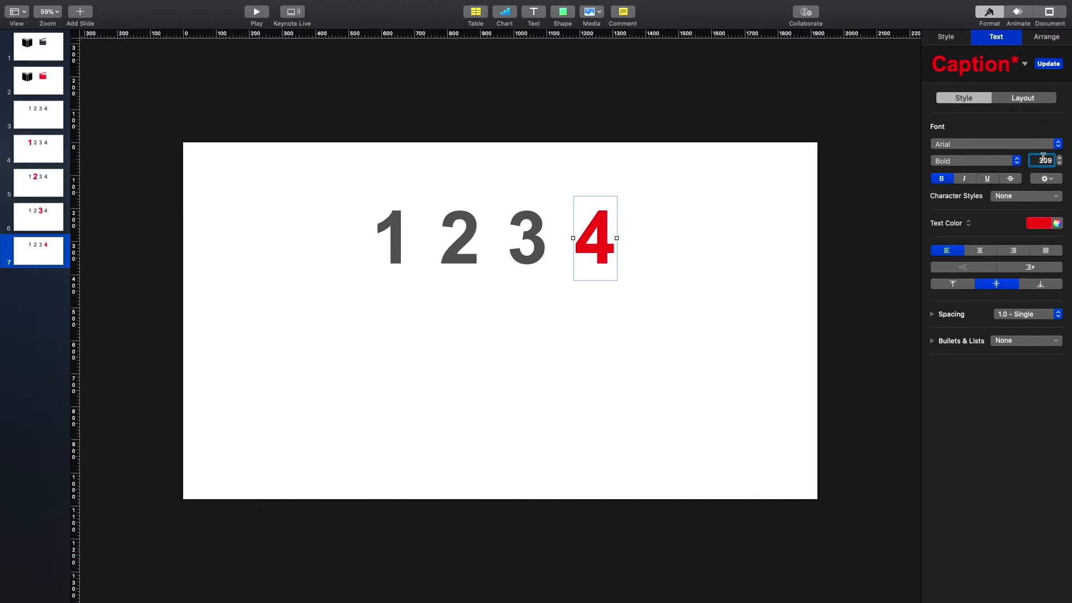
key(Return)
- Center-align the digit 4 on slide 7, reset its font size to 222 pt and enlarge it again to 309 pt
click(982, 254)
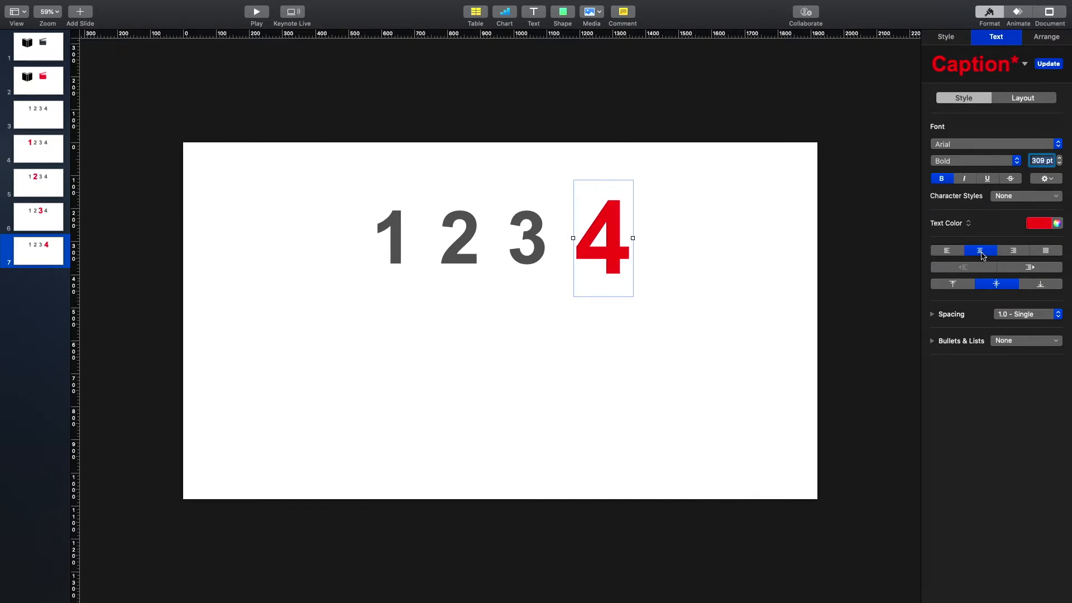
text(222)
key(Return)
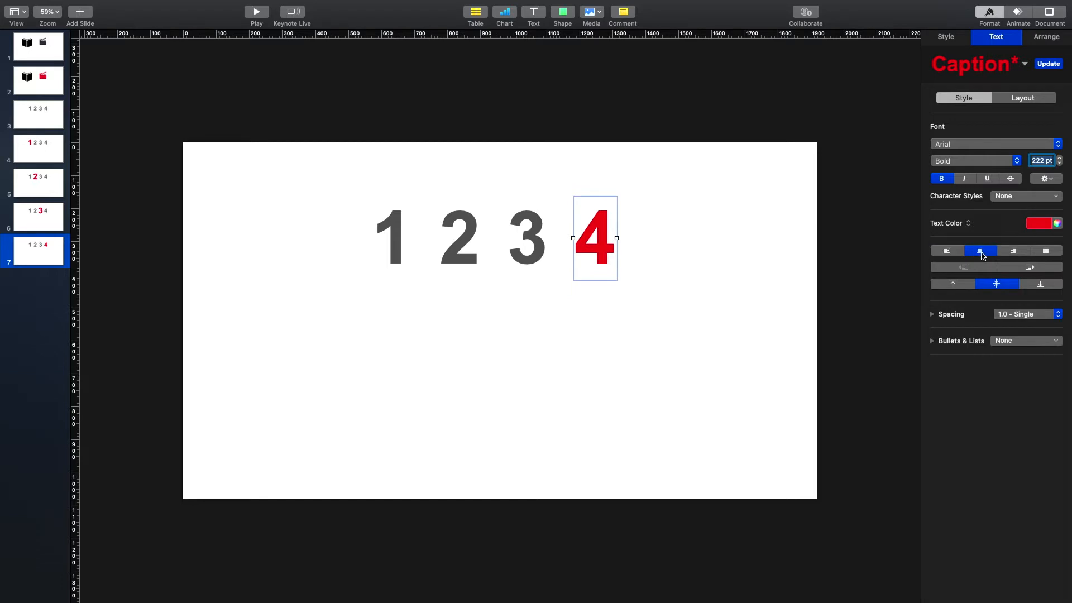
text(309)
key(Return)
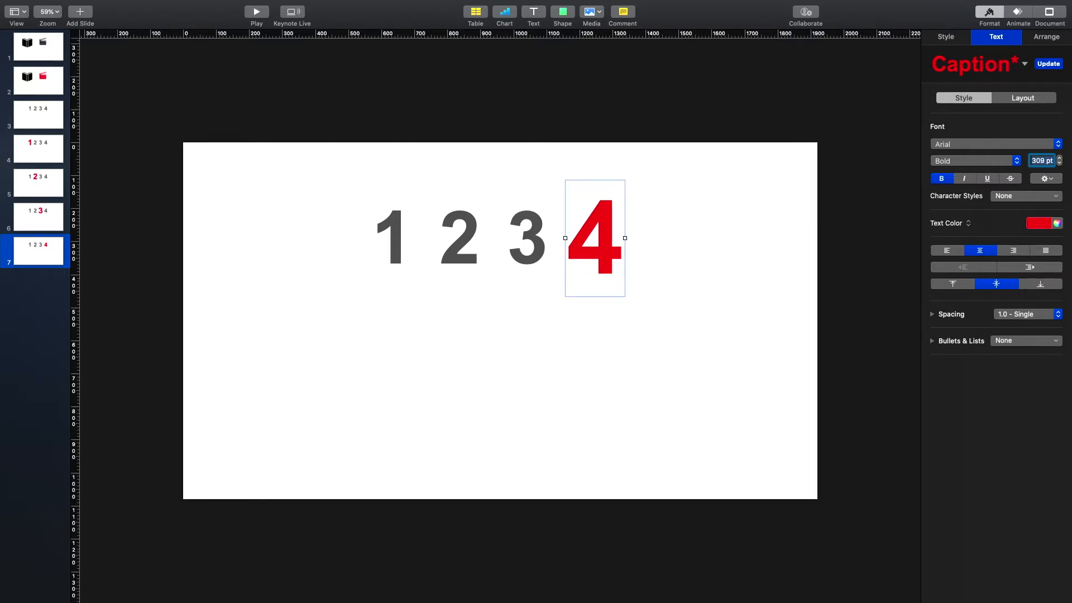
- Play the slideshow from slide 3 to check the digit highlights
click(705, 382)
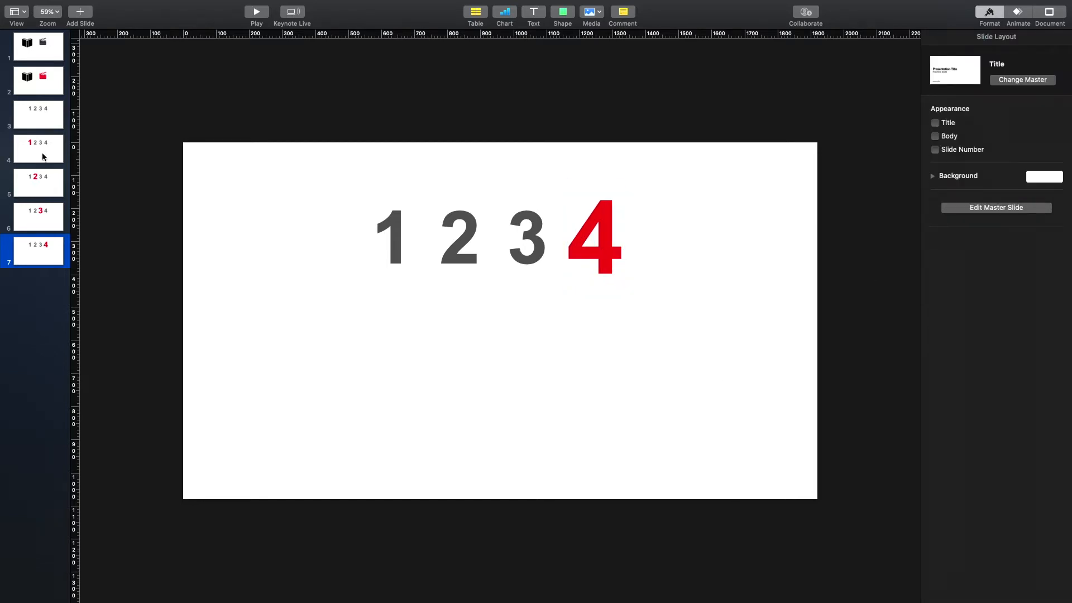
click(42, 119)
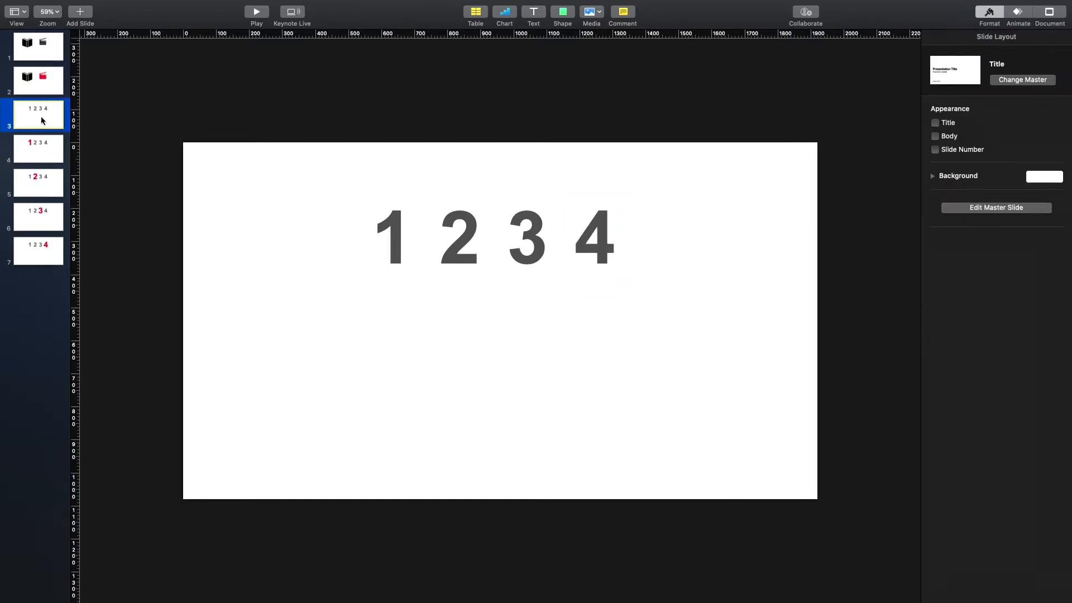
click(256, 12)
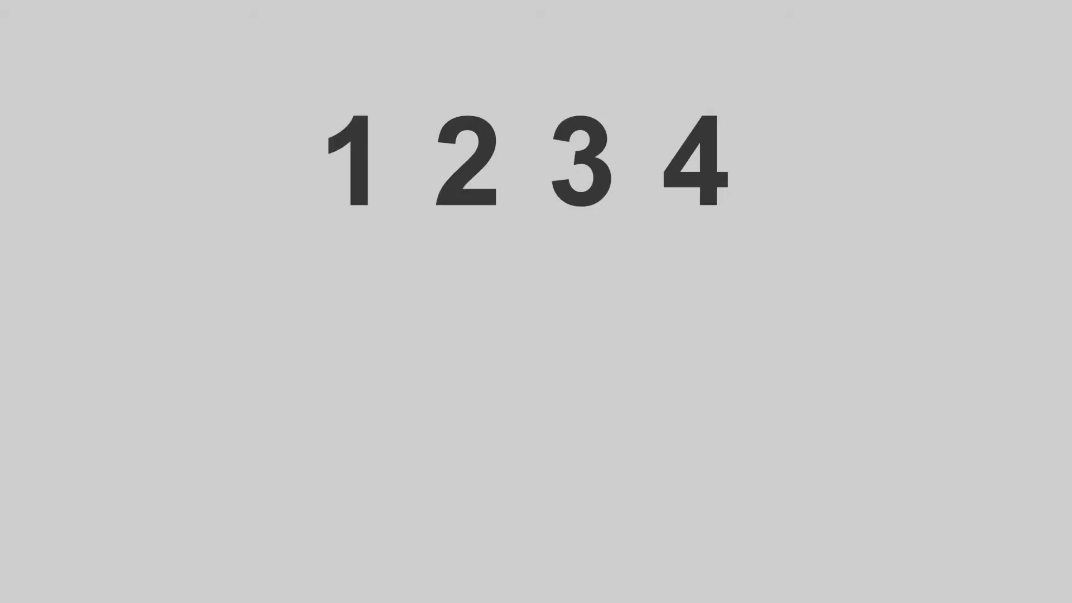
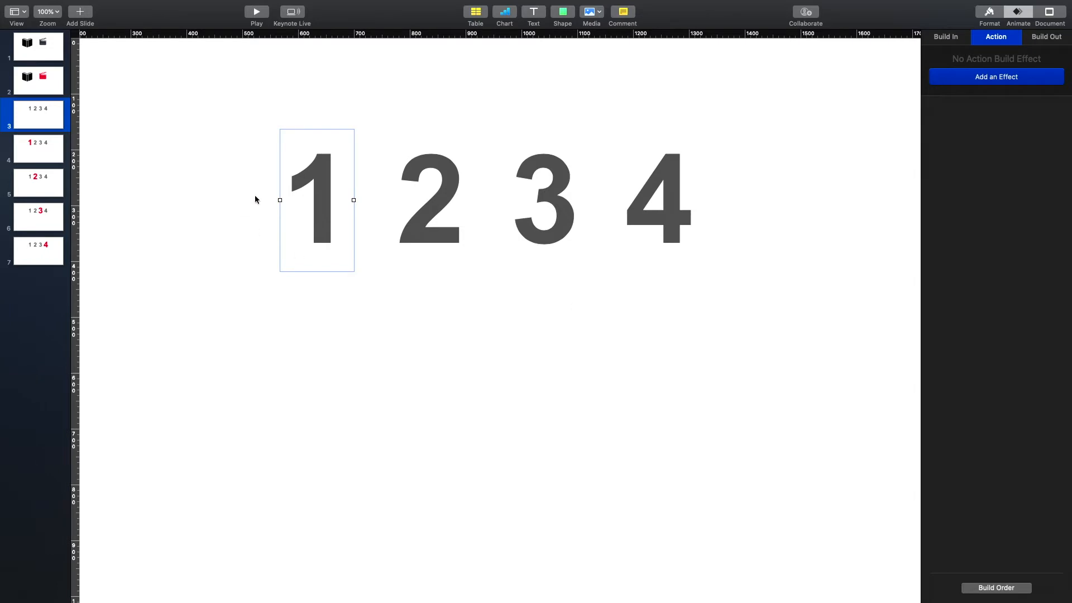
- Add a Pop action effect to the digit 1 on slide 3, set its scale to 140% and preview it
click(984, 83)
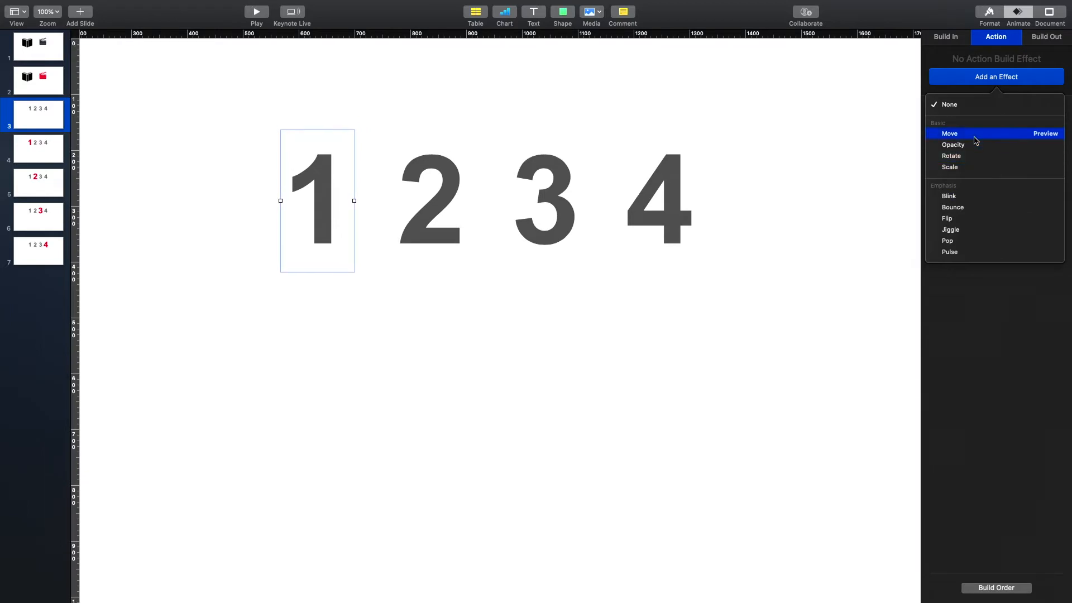
click(967, 241)
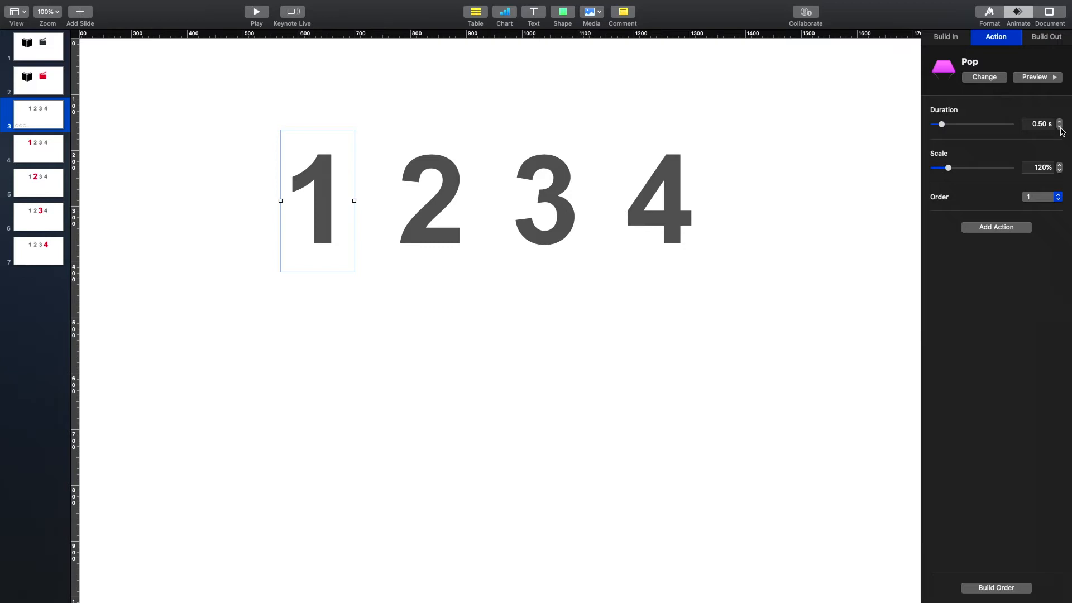
drag(1060, 166, 1059, 166)
click(1028, 79)
- Remove the stray copy of the digit 1 and duplicate slide 3 with its Pop effect
key(super+d)
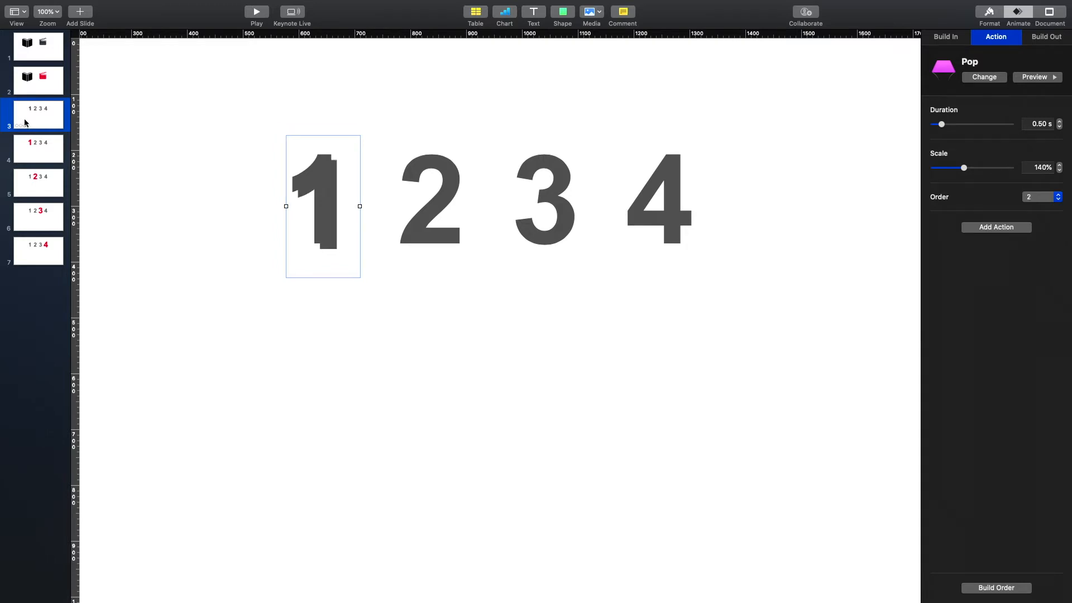
key(Delete)
key(super+d)
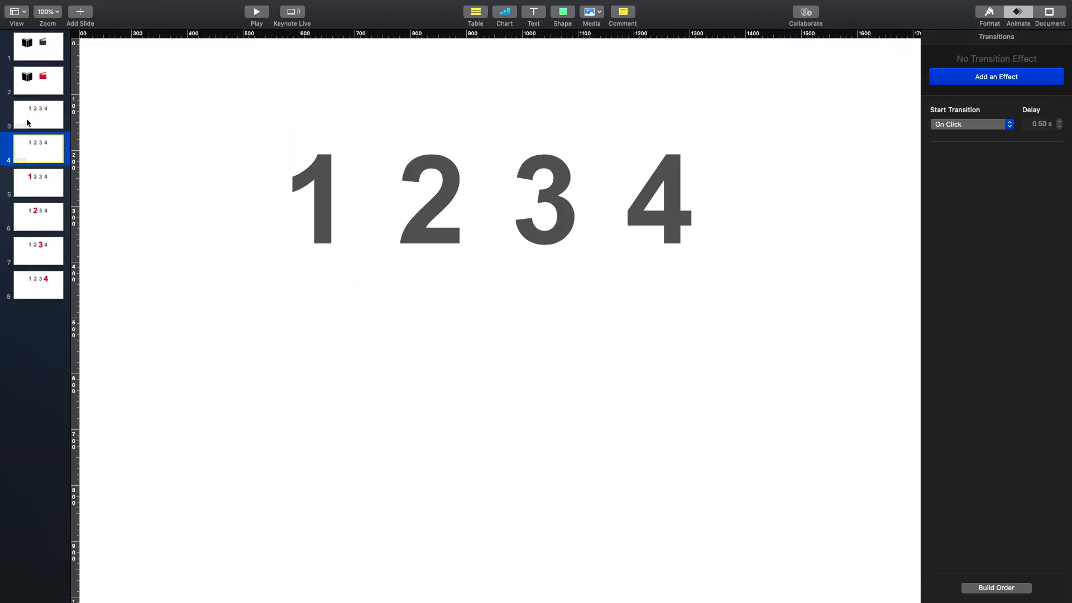
- Delete the digit 1's Pop effect from the build order of slide 3
click(996, 588)
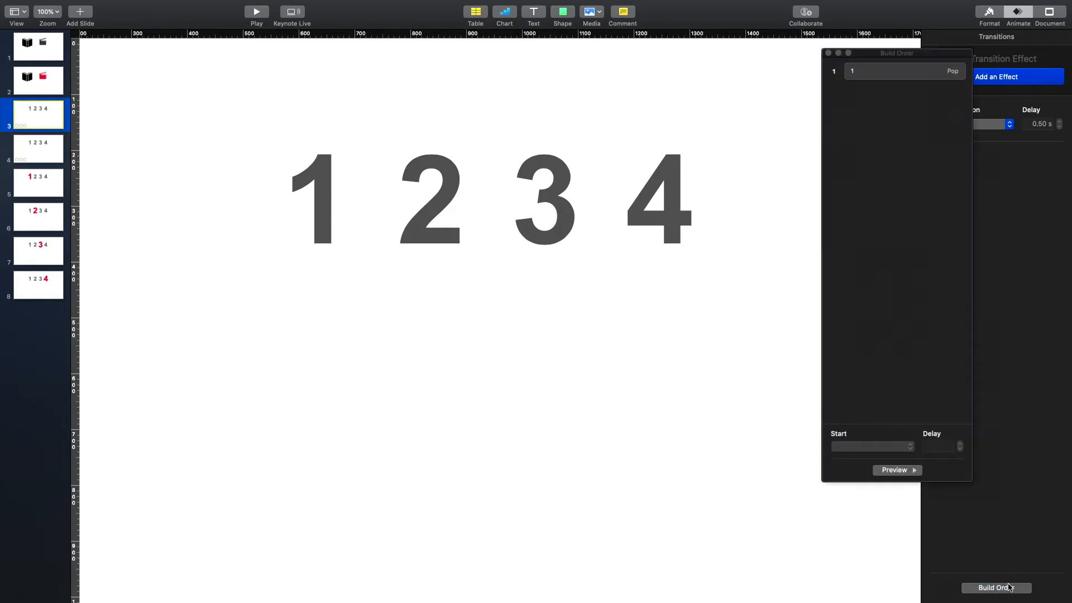
click(872, 82)
key(Delete)
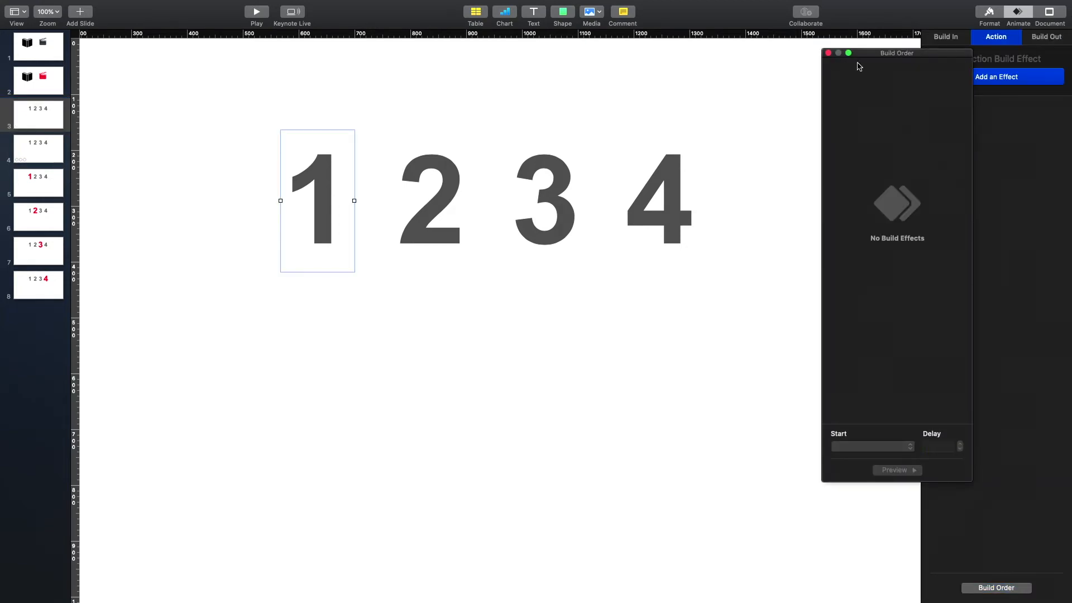
click(828, 53)
- On the duplicated slide 4, color the digit 1 red
click(46, 160)
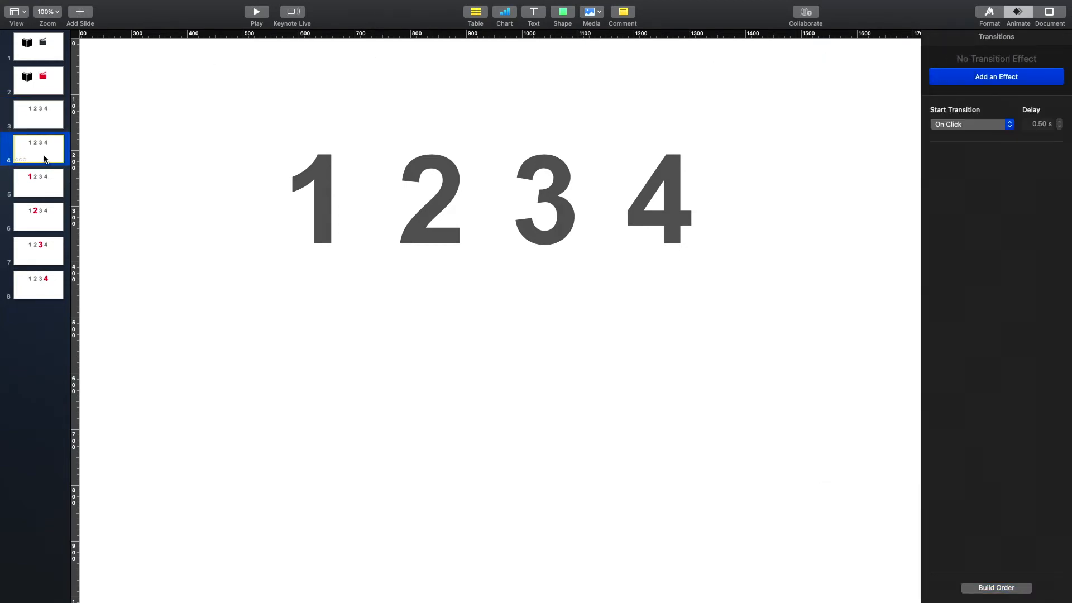
click(321, 181)
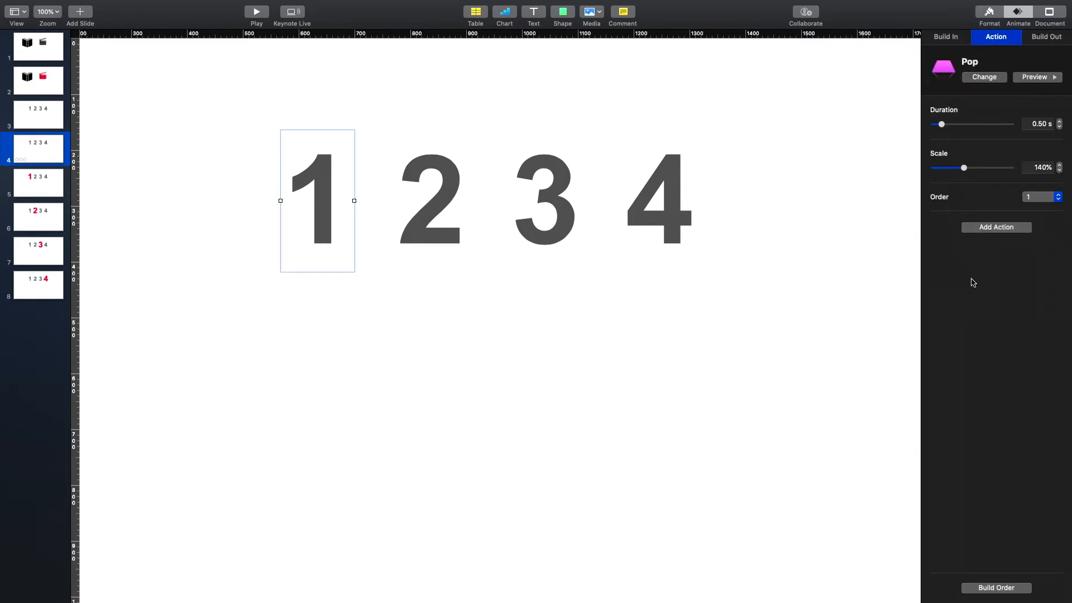
click(946, 37)
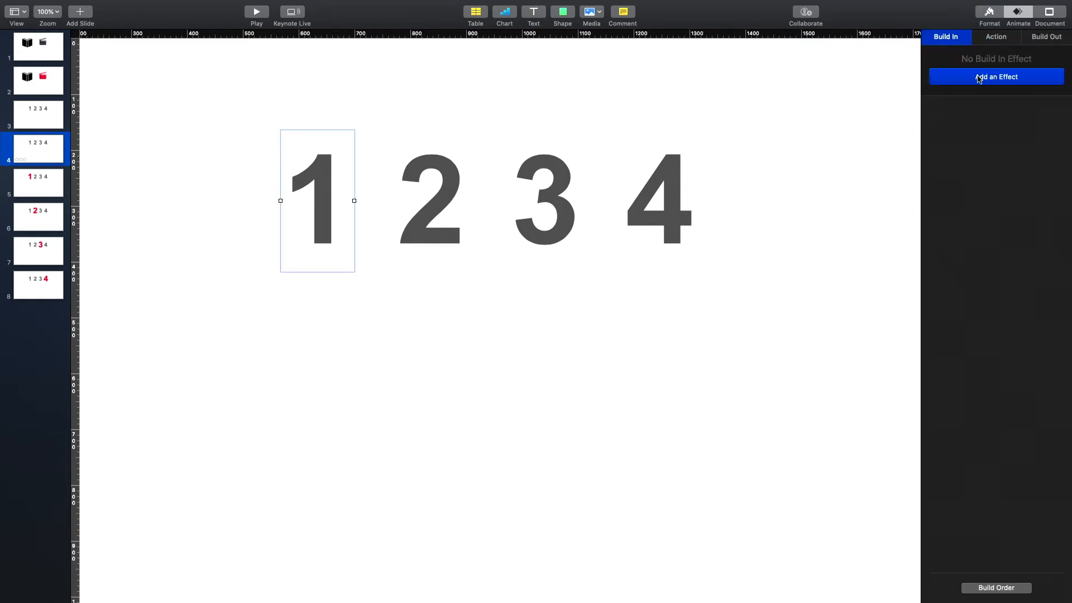
click(978, 78)
click(983, 104)
click(993, 14)
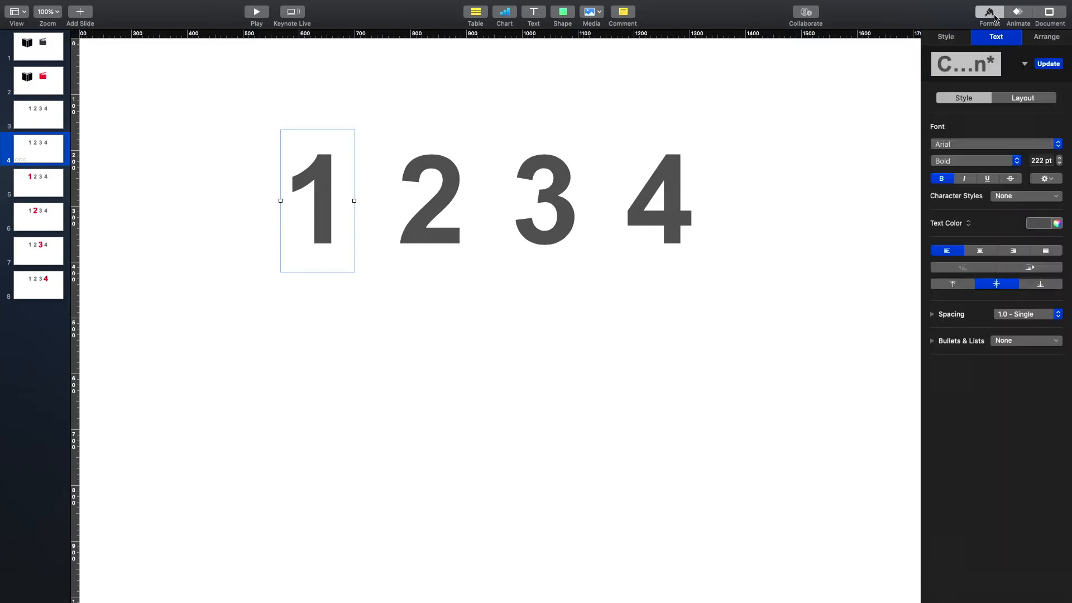
click(1040, 224)
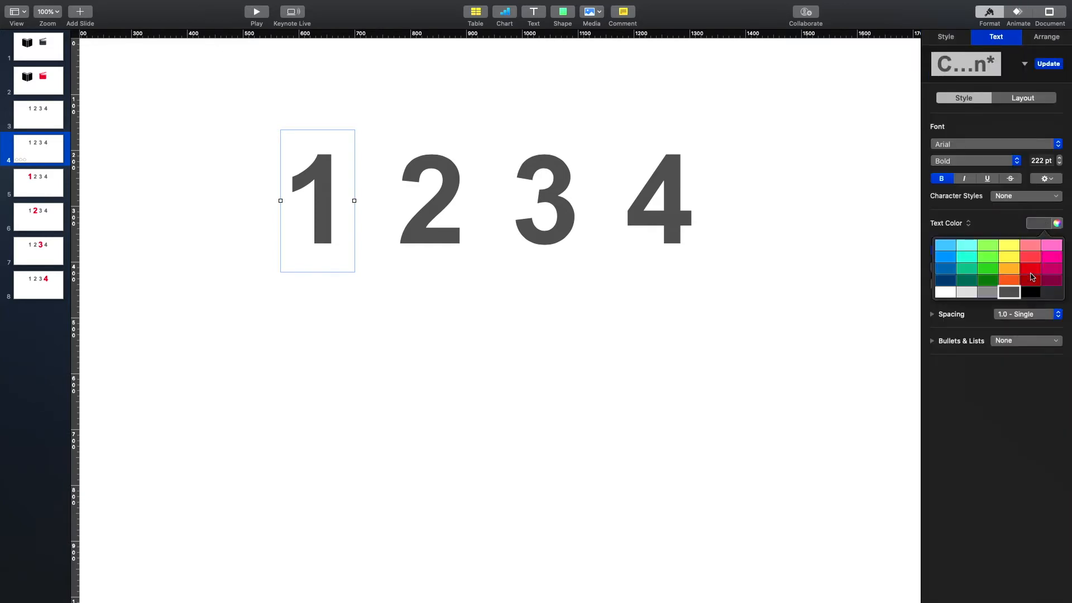
click(1031, 275)
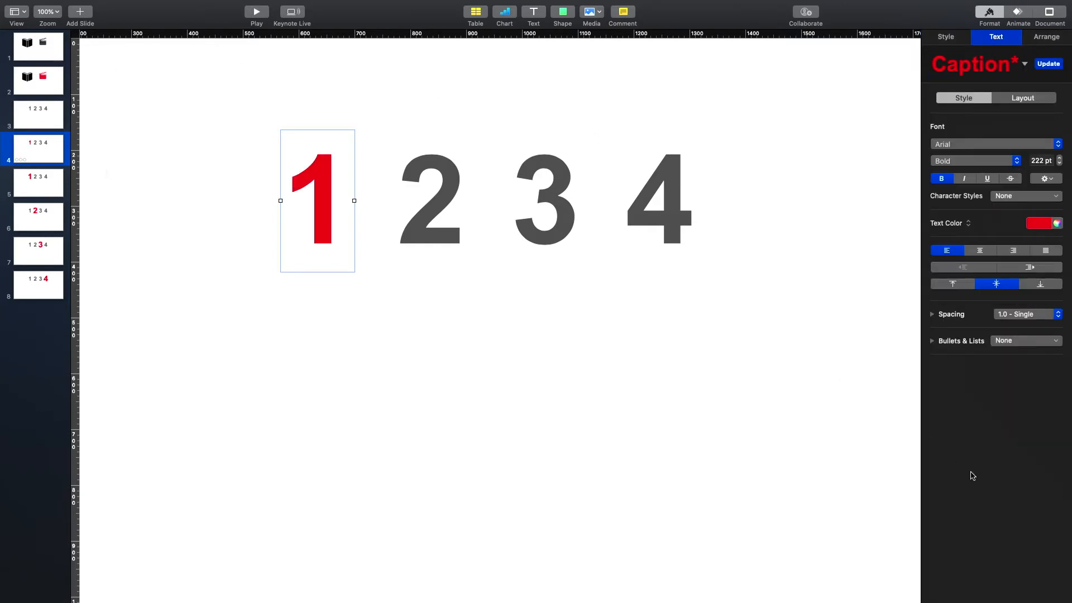
- Set the digit 1's Pop effect on slide 4 to start After Transition in the build order
click(952, 36)
click(1018, 12)
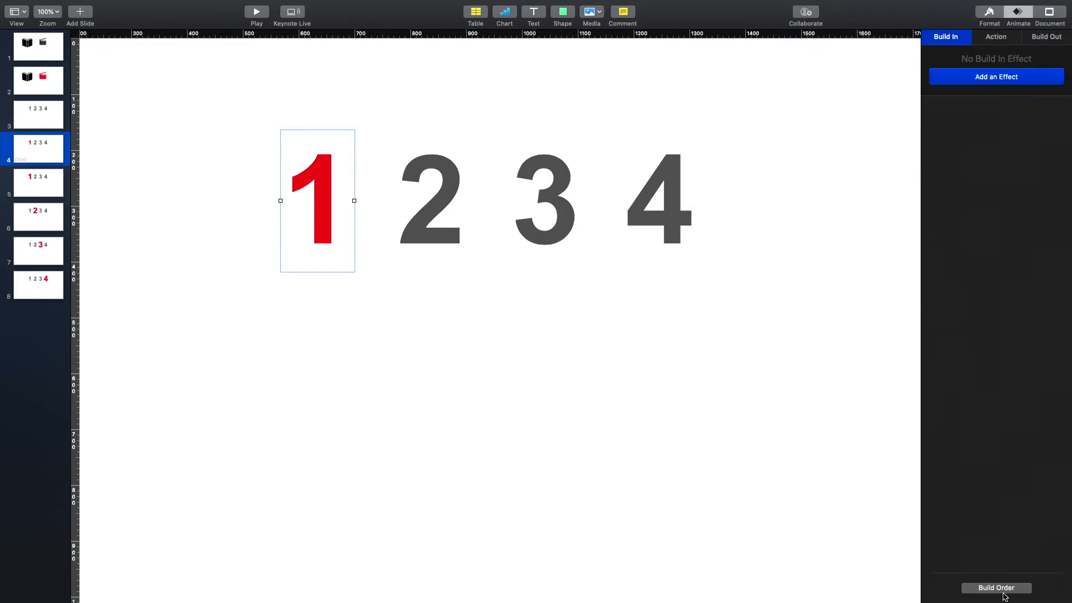
click(1004, 591)
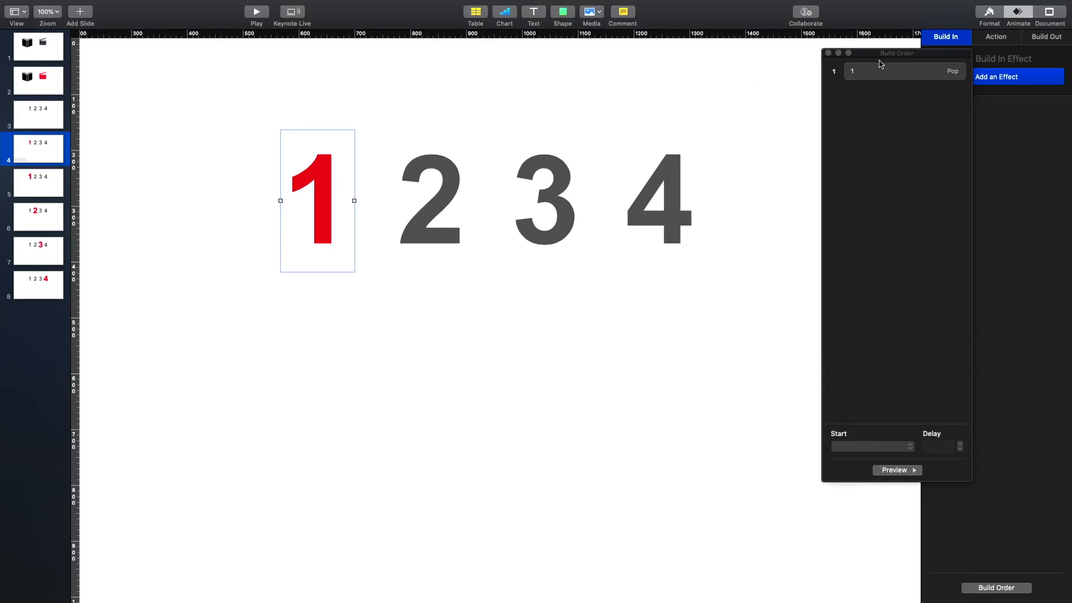
click(897, 78)
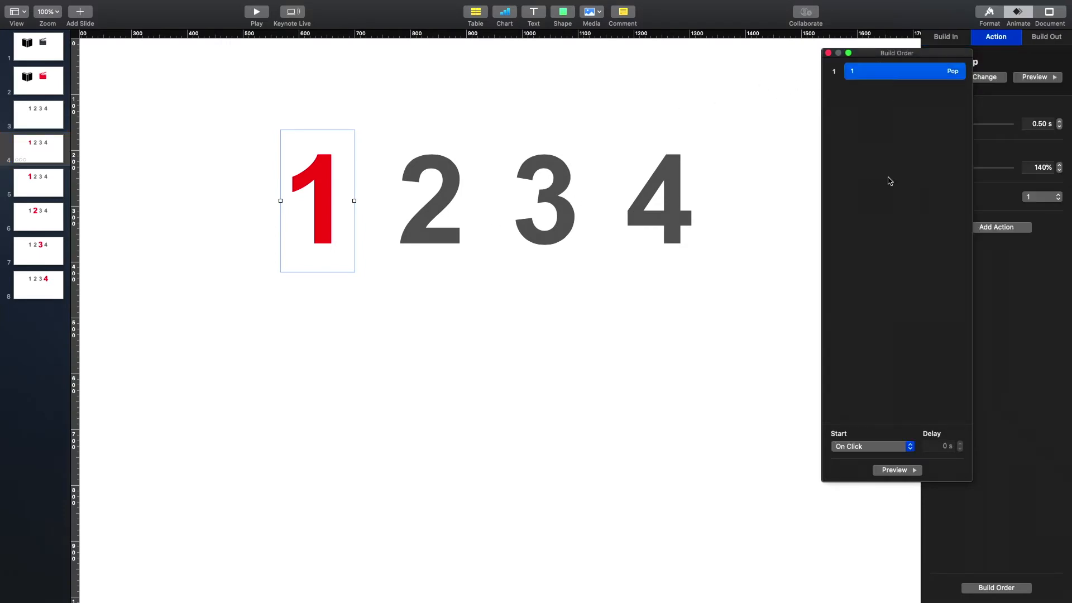
click(872, 450)
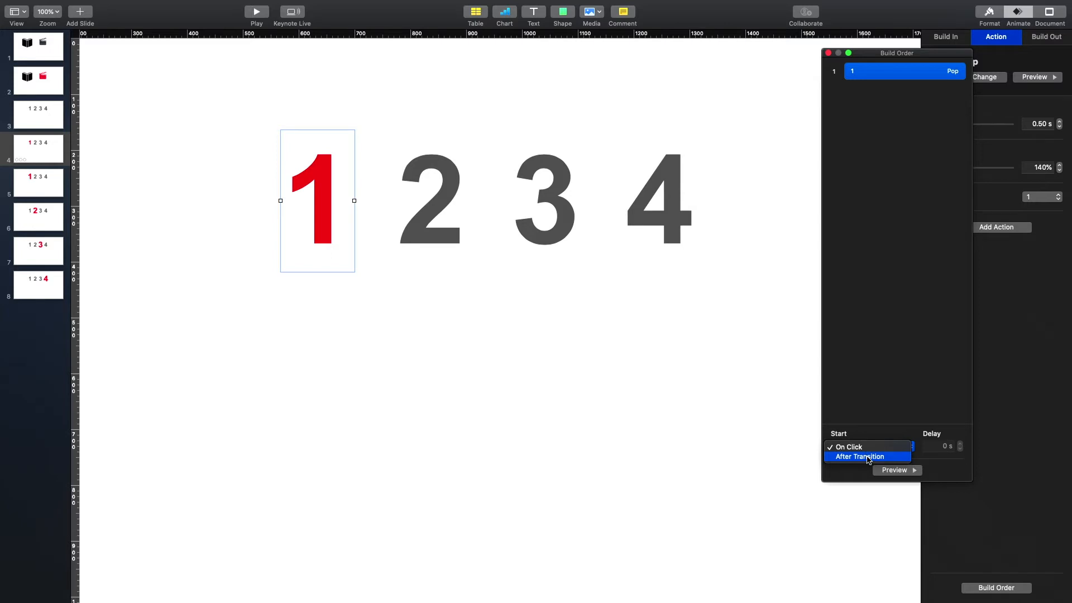
click(869, 460)
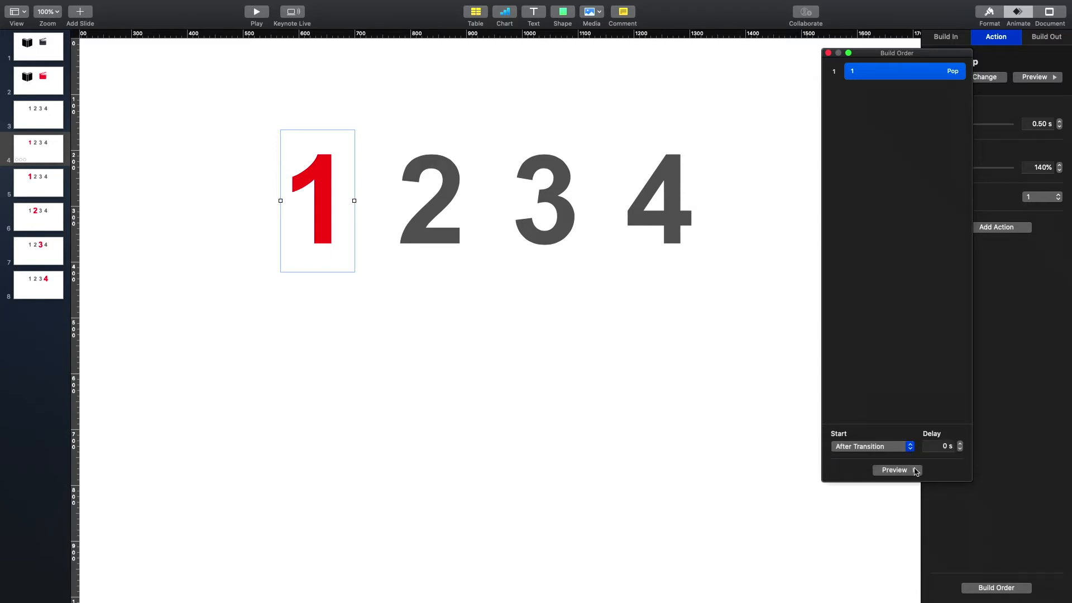
click(829, 53)
- Play the slideshow from slide 3 and advance to slide 4 to check the Pop effect on the red digit 1
click(31, 120)
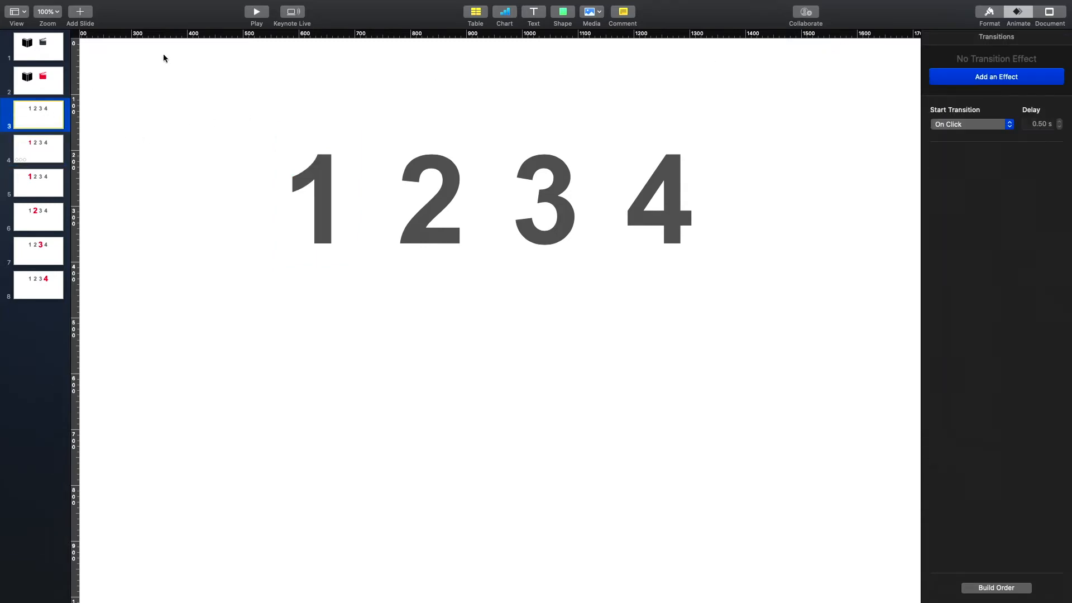
click(256, 12)
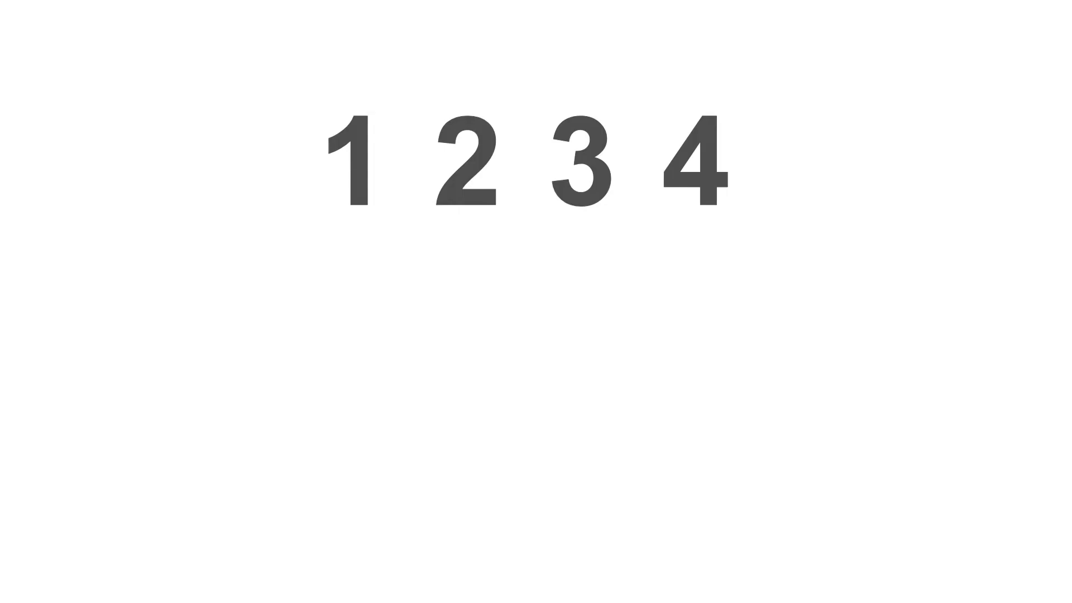
key(Right)
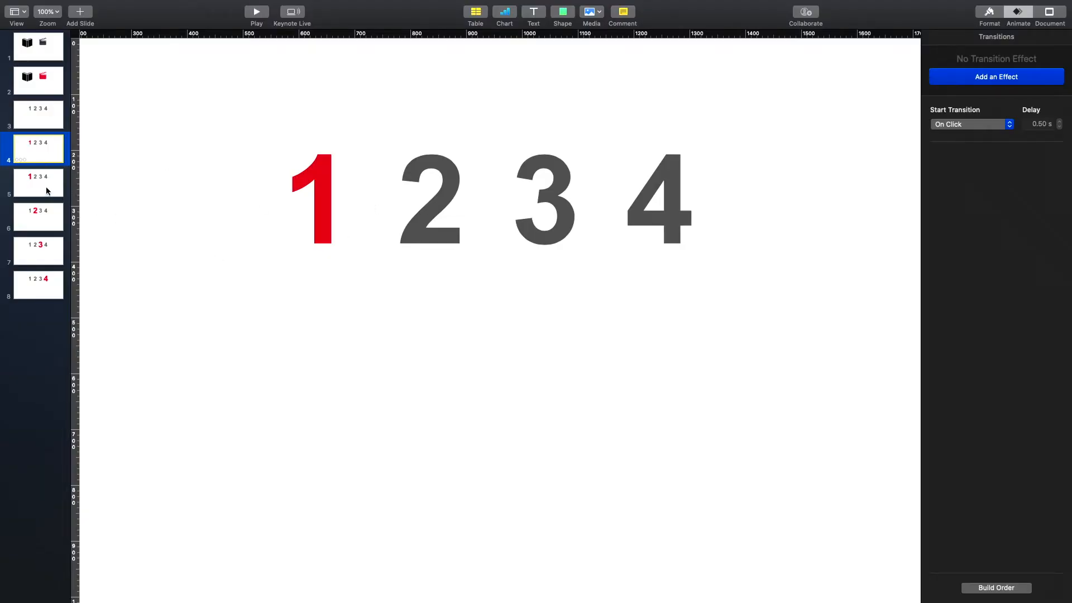
- Delete slides 5 to 8 with the enlarged red digits
click(44, 195)
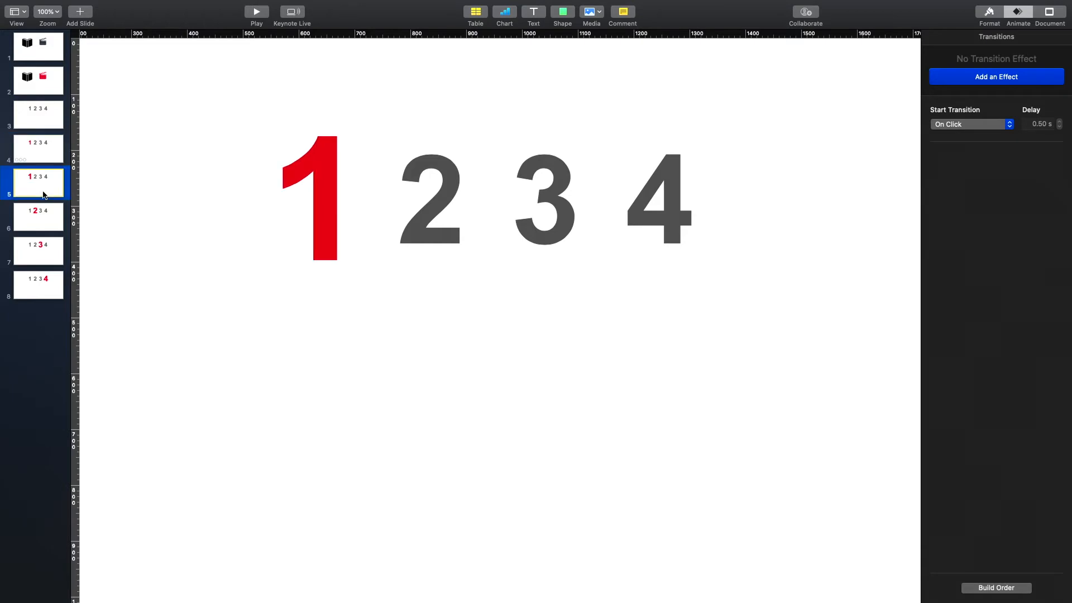
key(BackSpace)
key(BackSpace)
key(BackSpace)
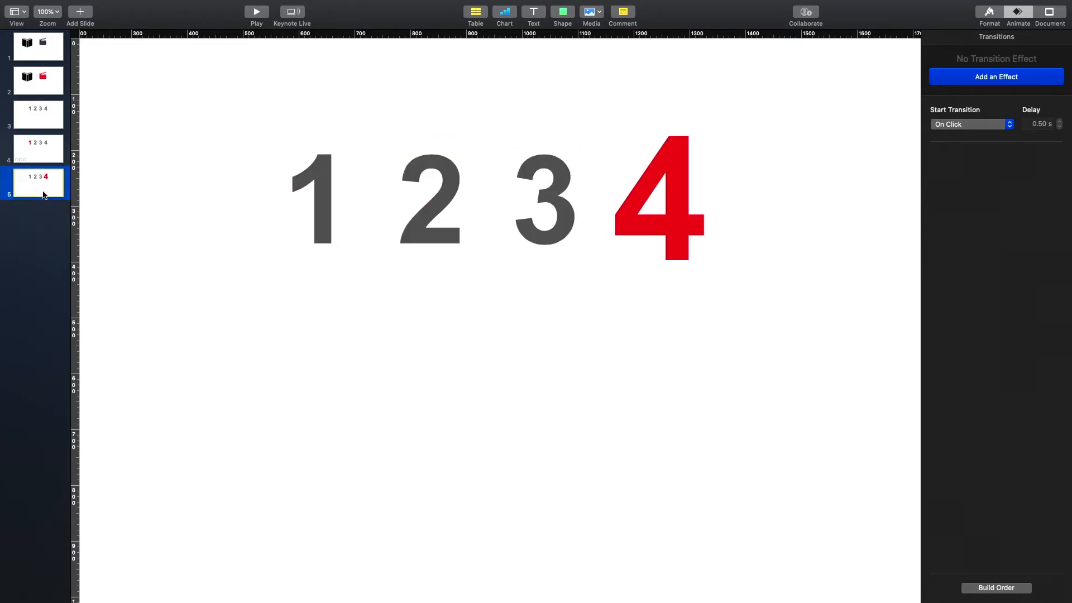
key(BackSpace)
- Copy the plain slide 3 and paste it three times after slide 4
click(38, 119)
click(40, 159)
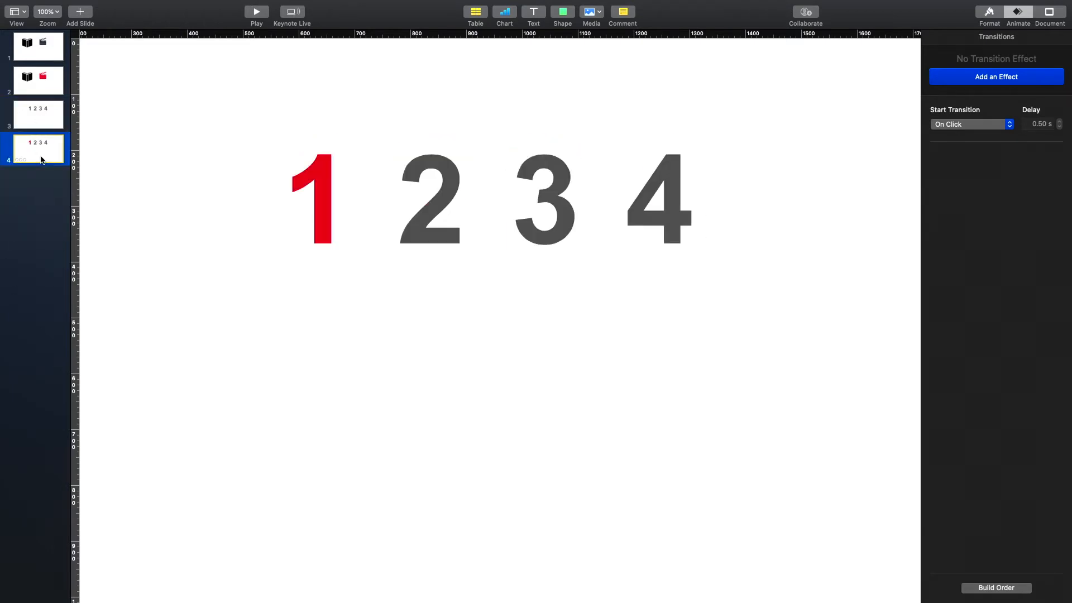
click(47, 126)
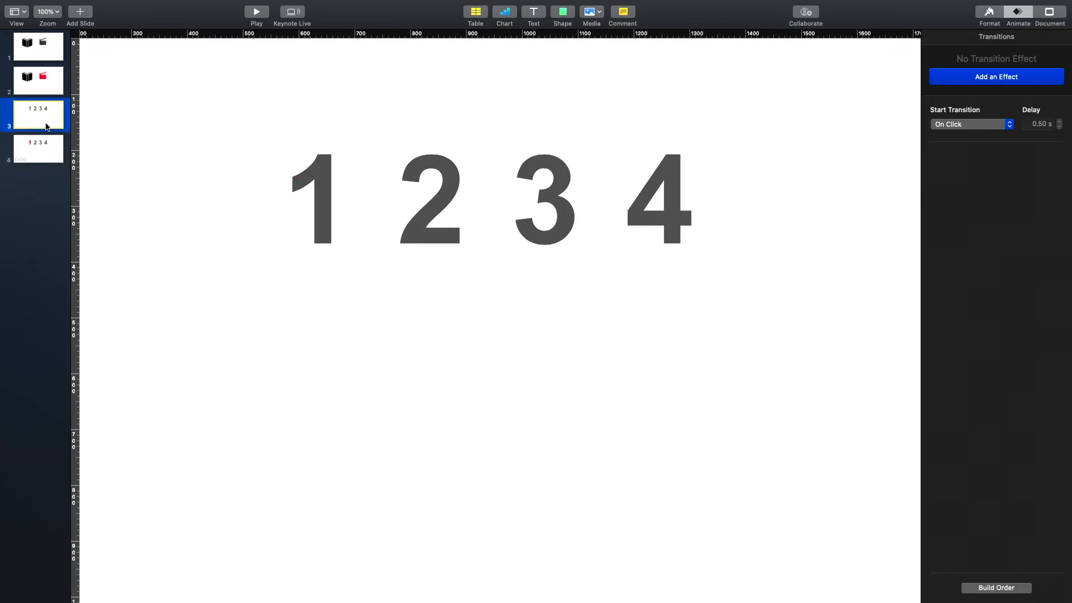
click(44, 150)
key(super+z)
click(44, 116)
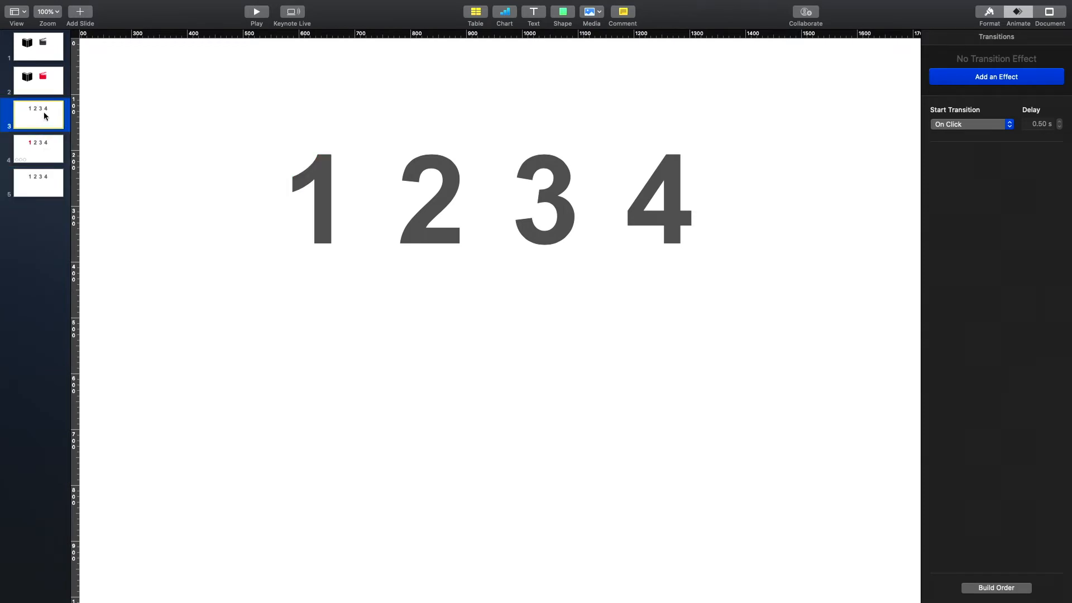
click(41, 186)
key(super+v)
key(super+v)
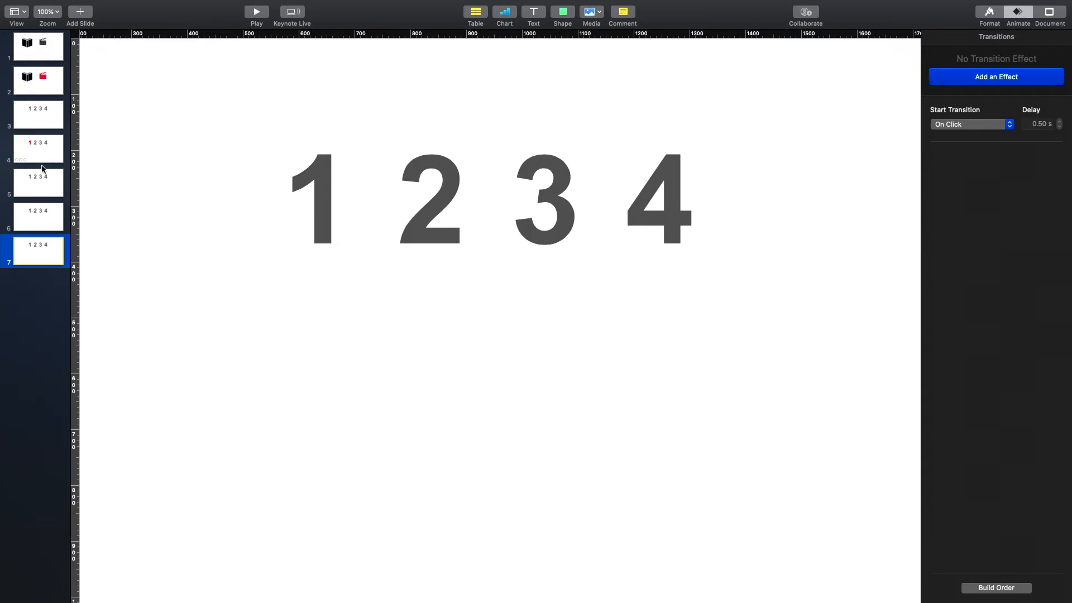
- Paste one more copy of the plain 1 2 3 4 slide after slide 7
click(52, 116)
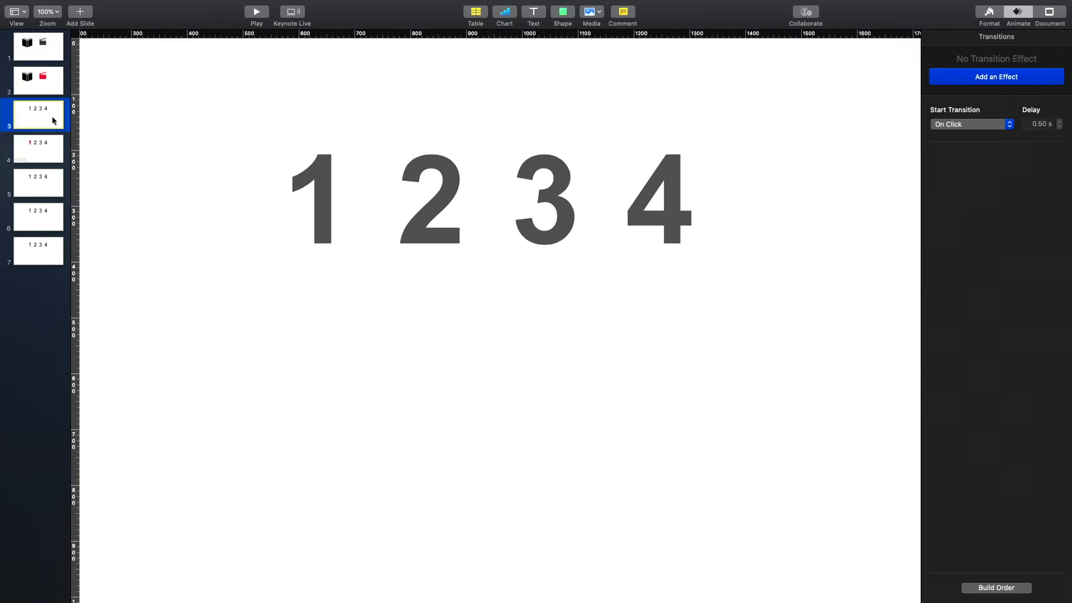
click(53, 257)
key(super+v)
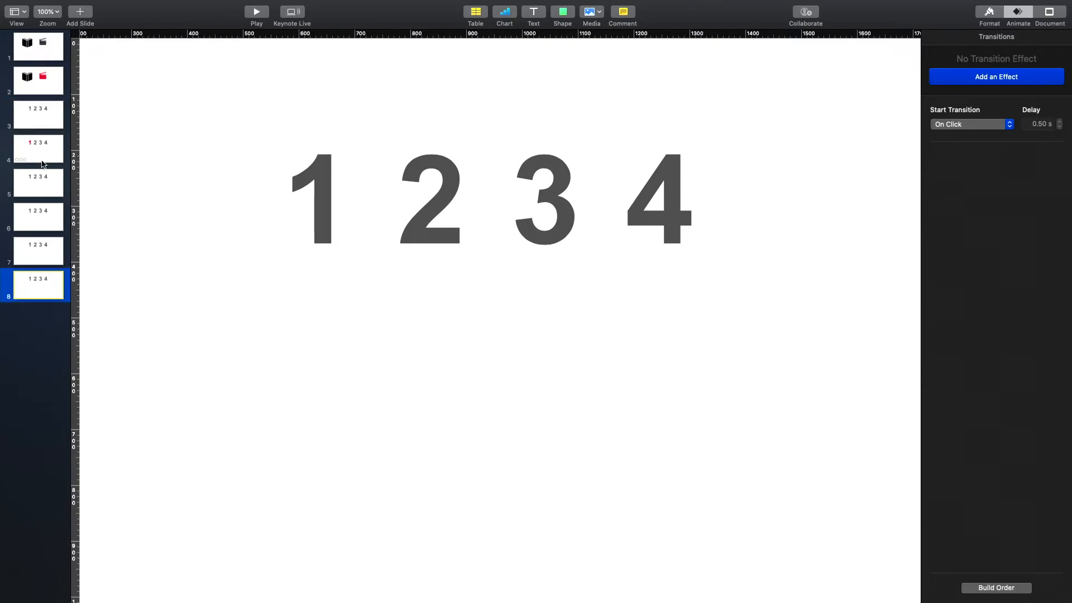
- Add a Pop action with a 140% scale to the digit 2 on slide 5, matching the digit 1 on slide 4
click(41, 180)
click(32, 161)
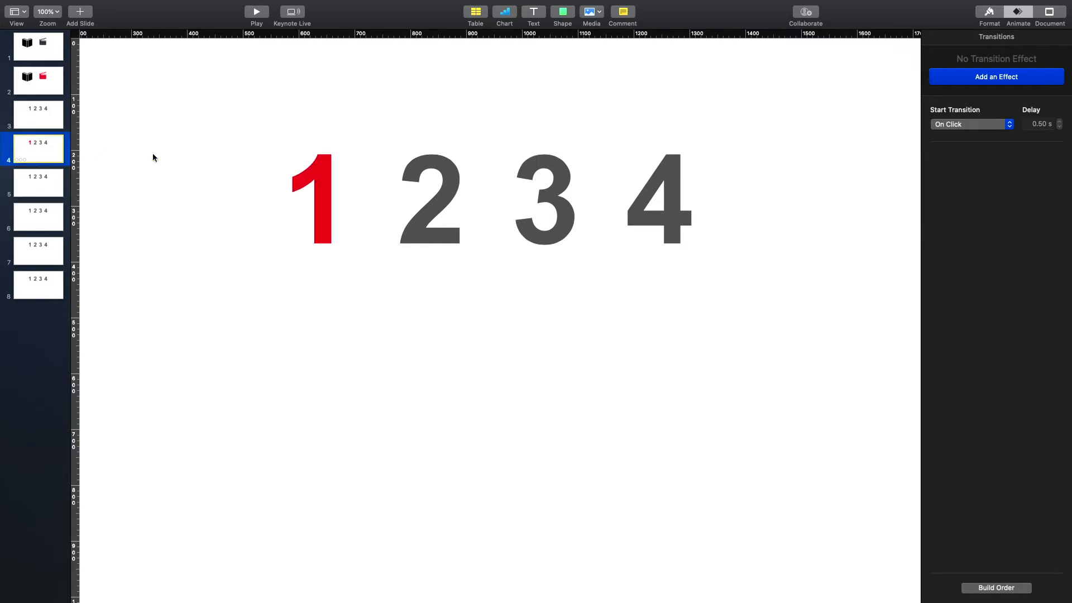
click(316, 204)
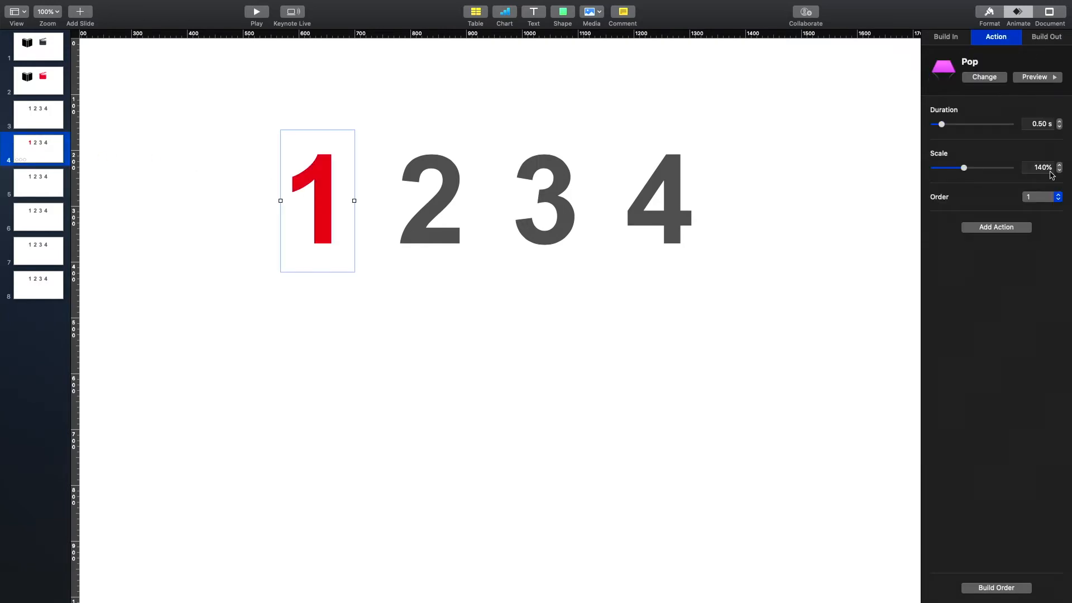
click(54, 180)
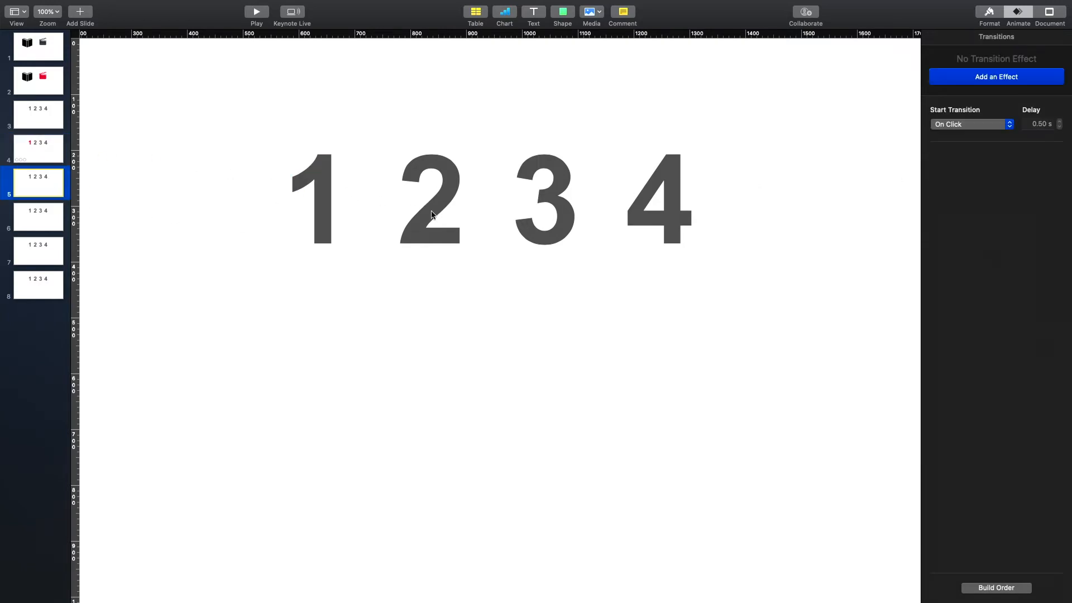
click(432, 215)
click(1022, 77)
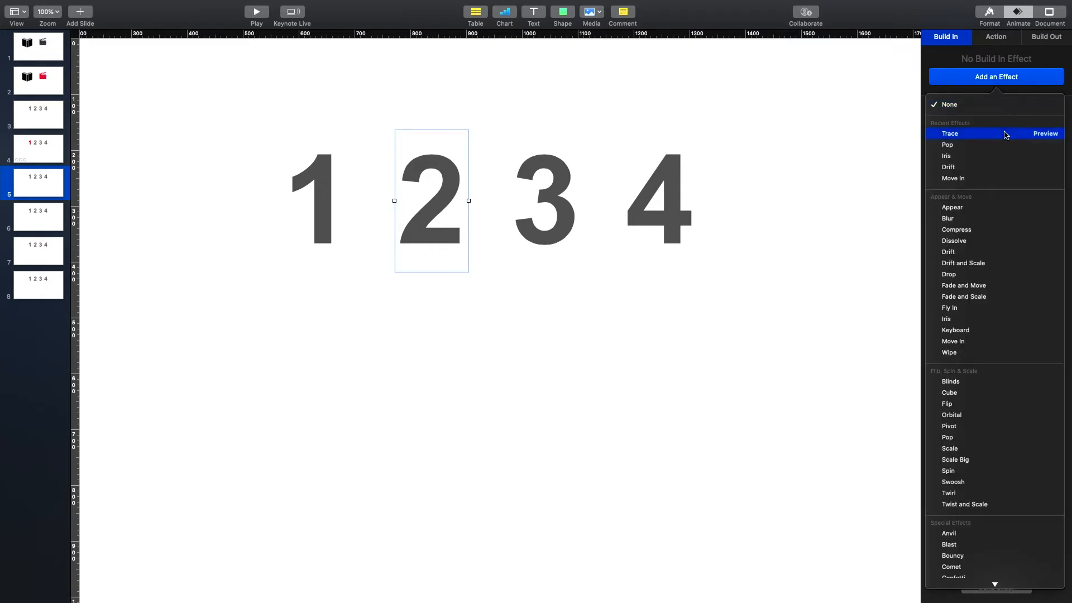
click(997, 38)
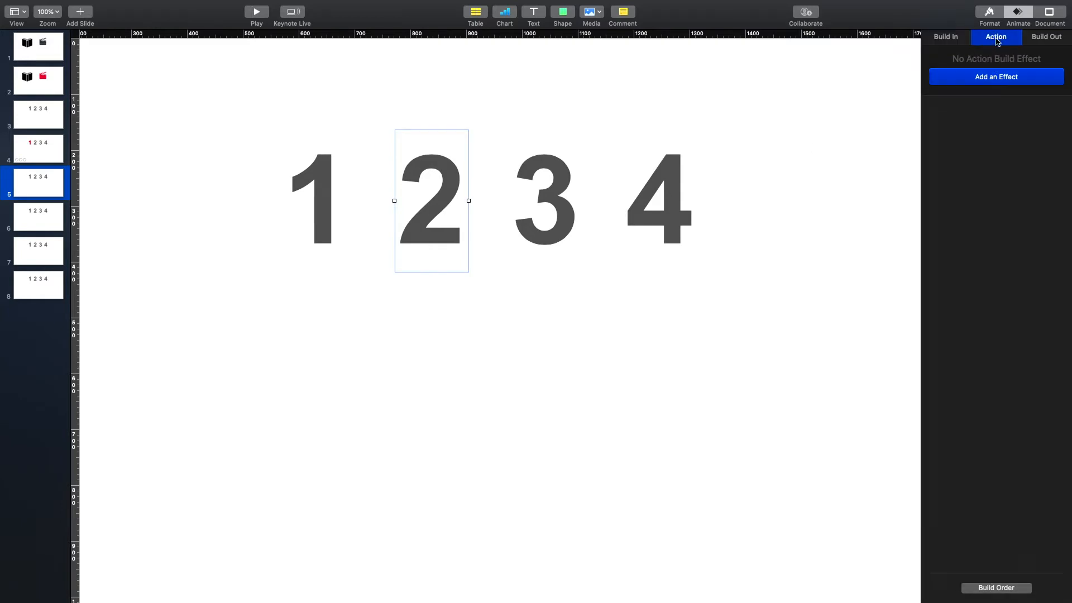
click(997, 77)
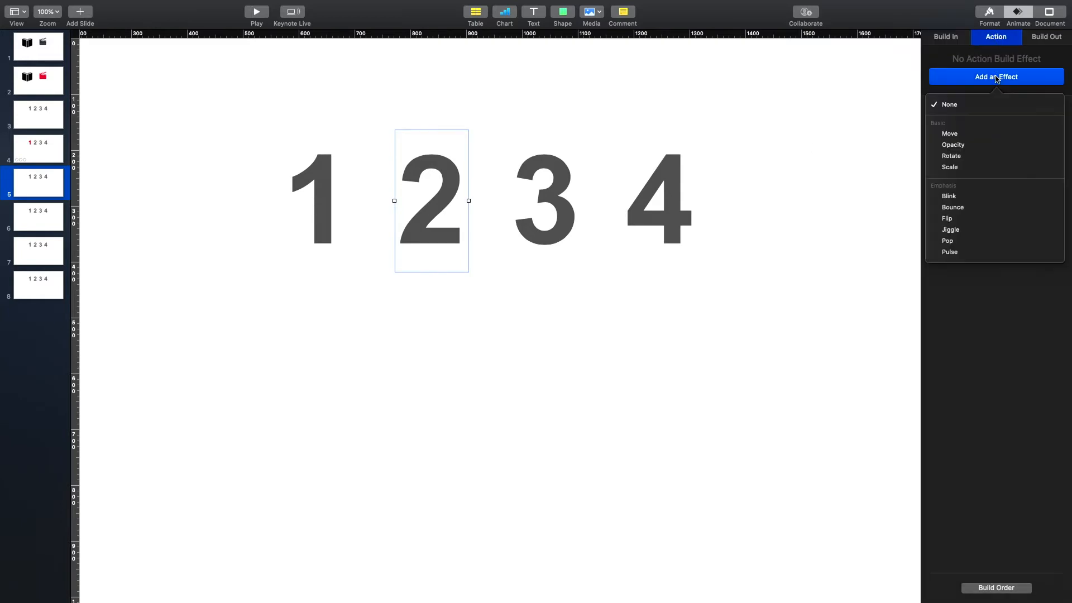
click(959, 241)
click(1036, 169)
text(1)
key(Return)
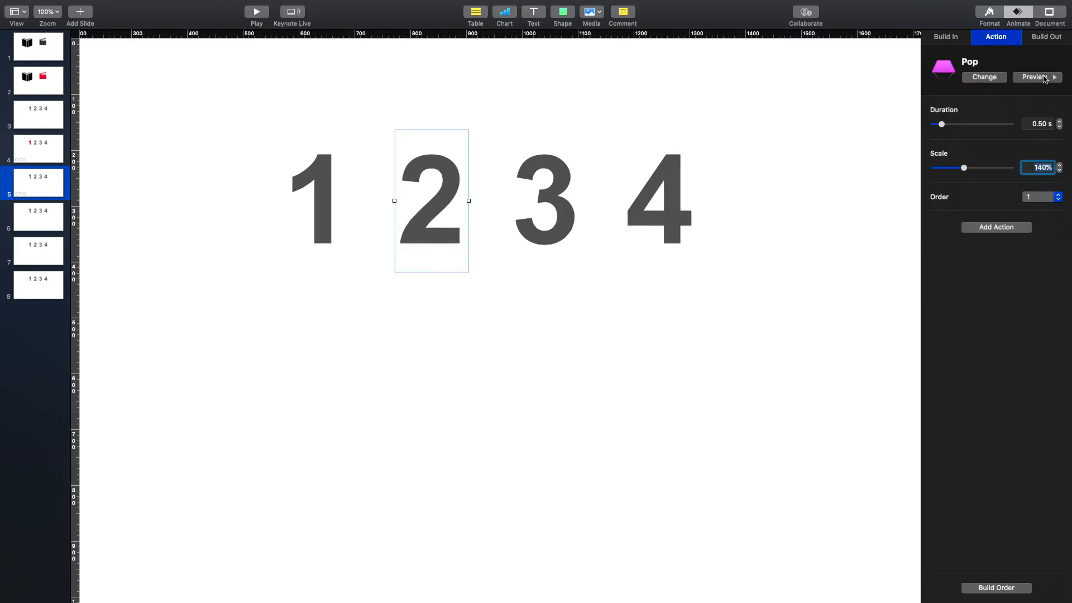
- Change the text color of the digit 2 on slide 5 to red
click(990, 12)
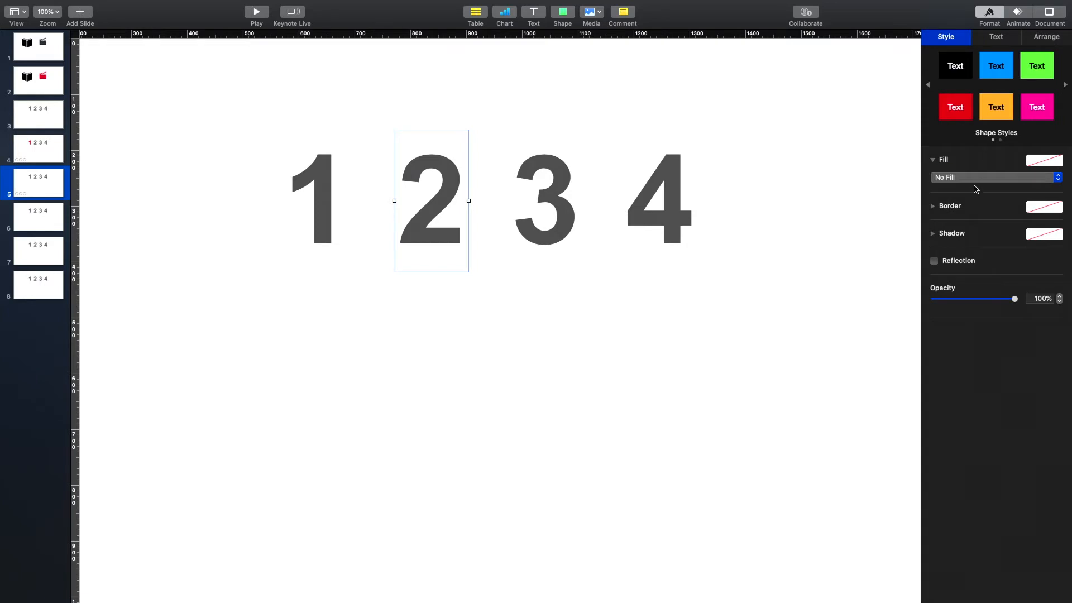
click(997, 37)
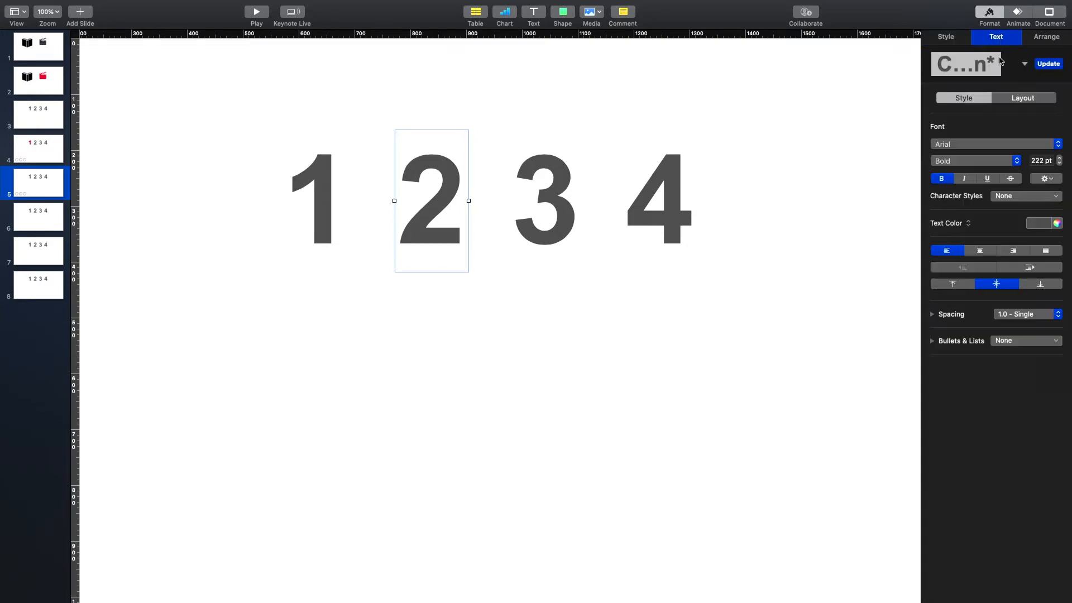
click(1040, 224)
click(1028, 272)
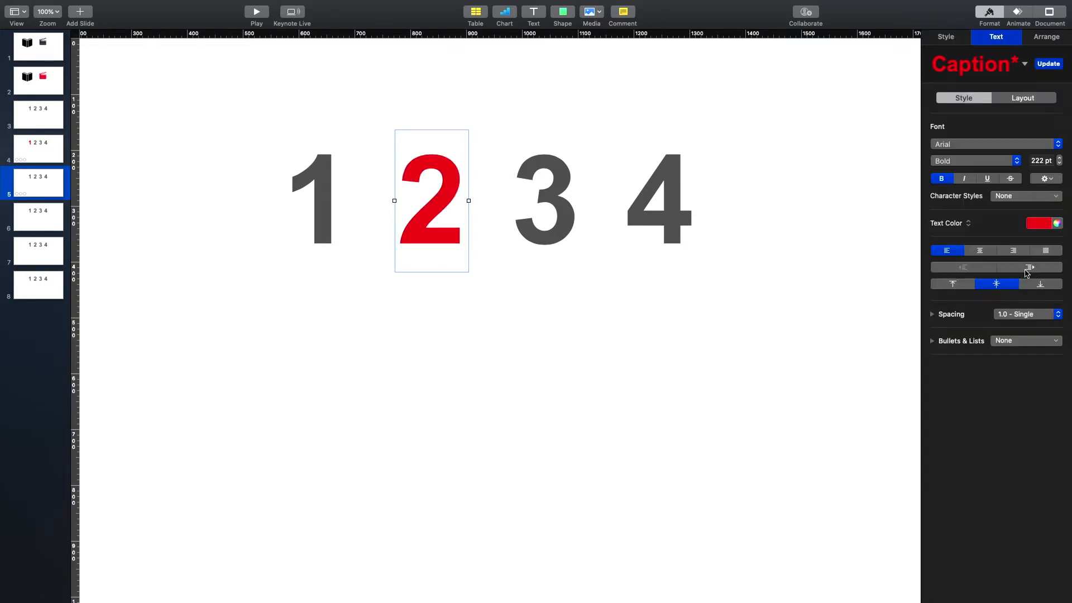
- Set the digit 2's Pop effect on slide 5 to start After Transition in the build order
click(1019, 15)
click(1005, 589)
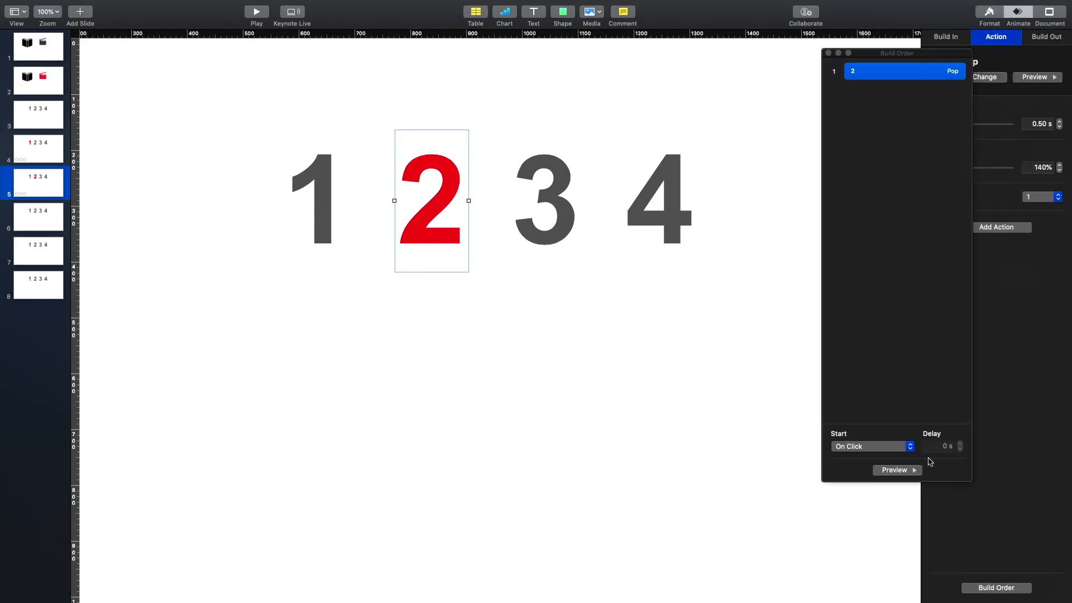
click(909, 447)
click(898, 457)
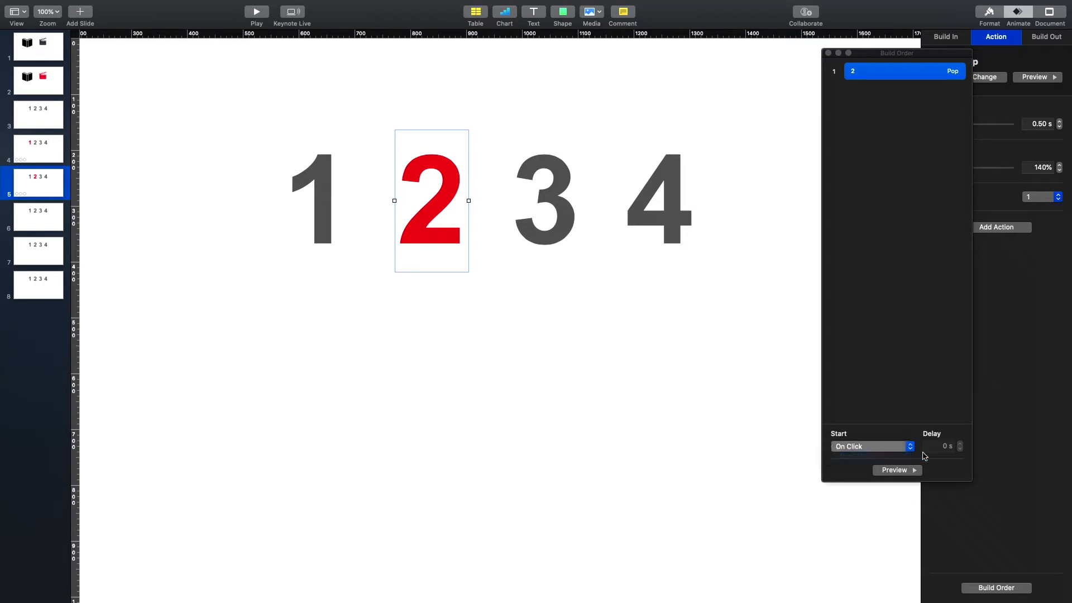
- Change the text color of the digit 3 on slide 6 to red
click(42, 224)
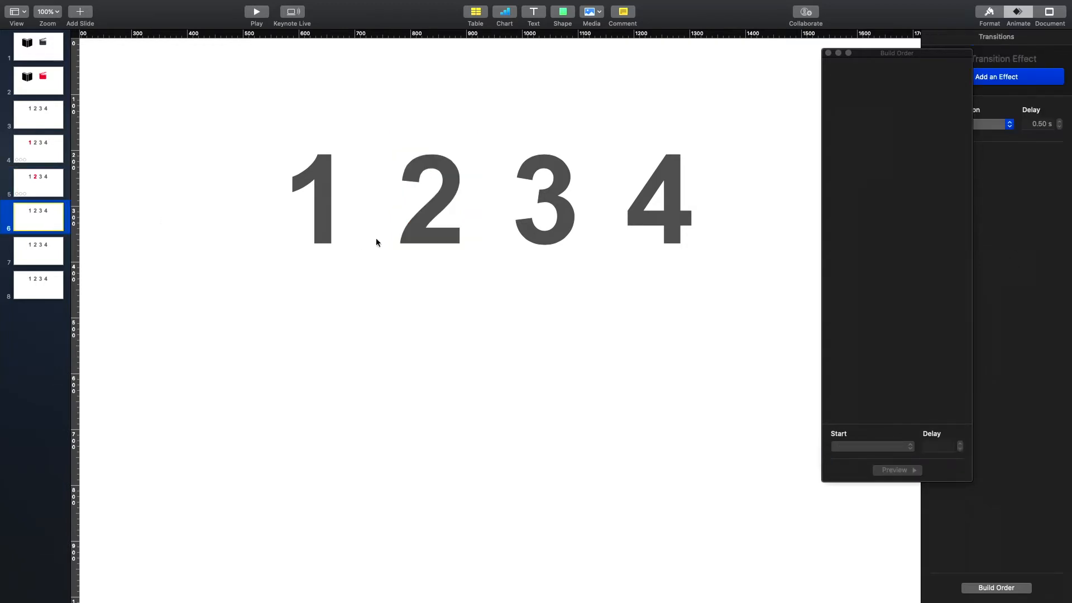
click(525, 237)
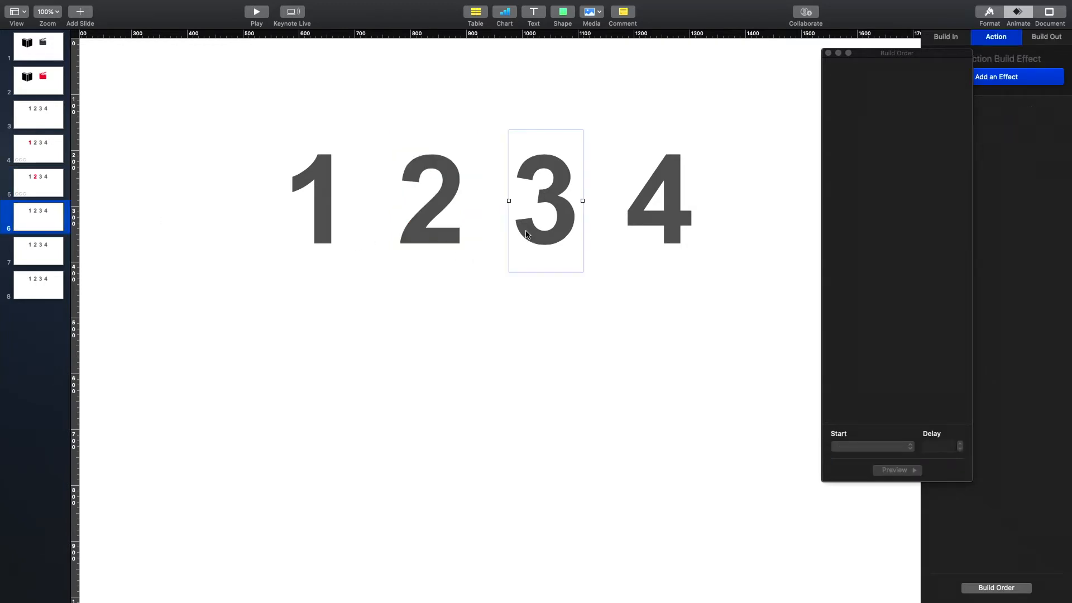
click(829, 54)
click(990, 15)
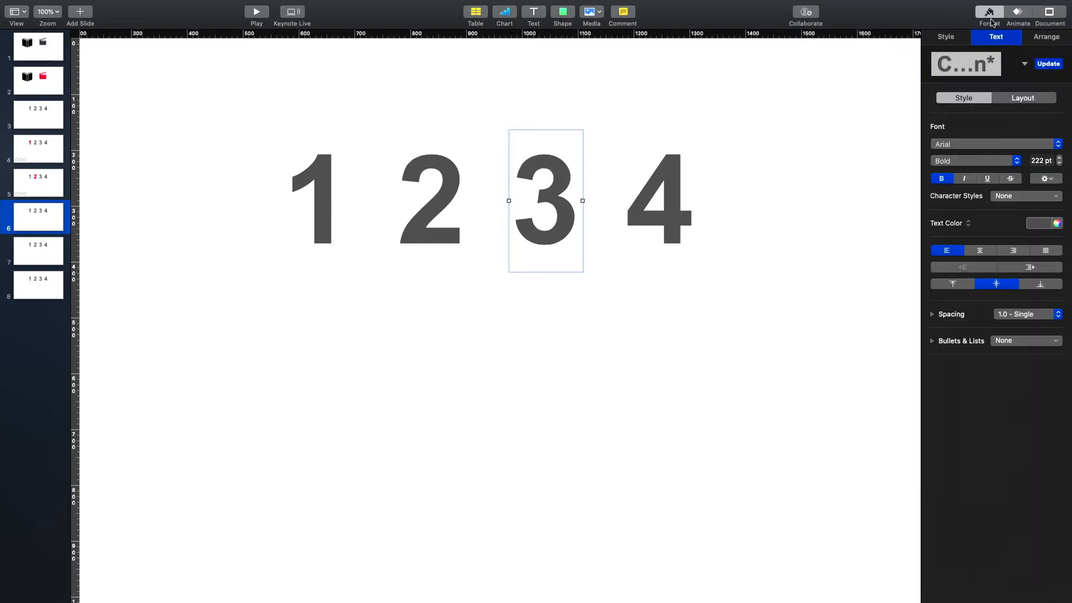
click(1045, 225)
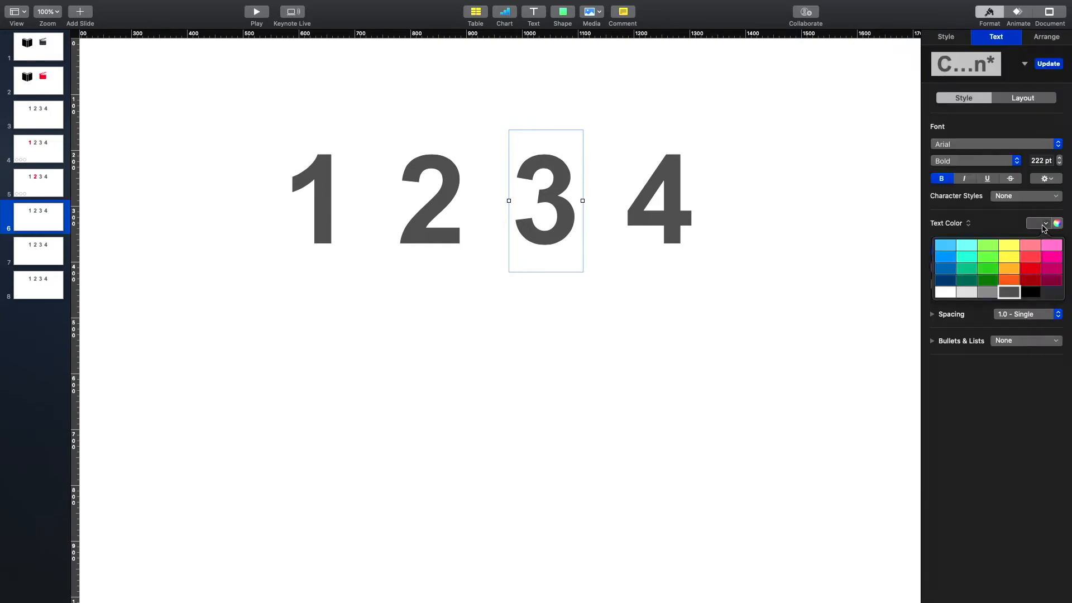
click(1030, 278)
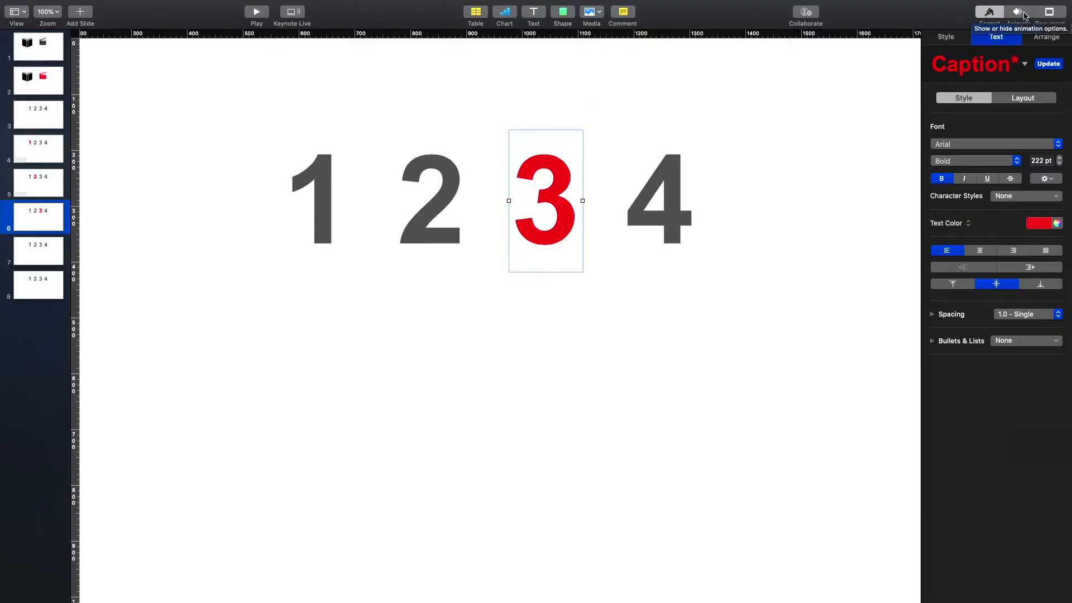
- Add a Pop action with a 140% scale to the red digit 3 on slide 6
click(1025, 17)
click(1008, 77)
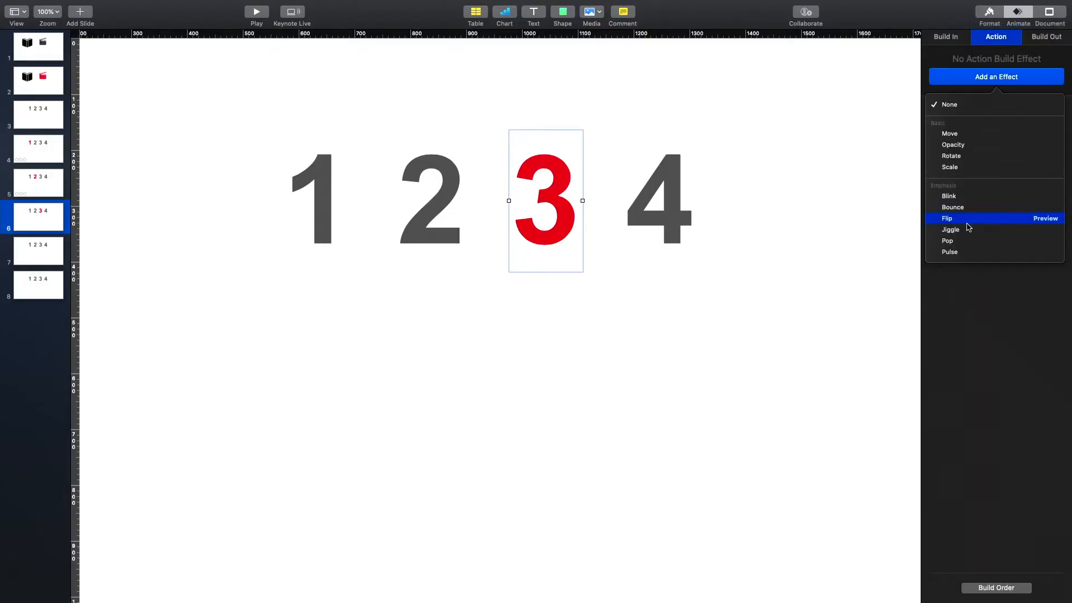
click(960, 240)
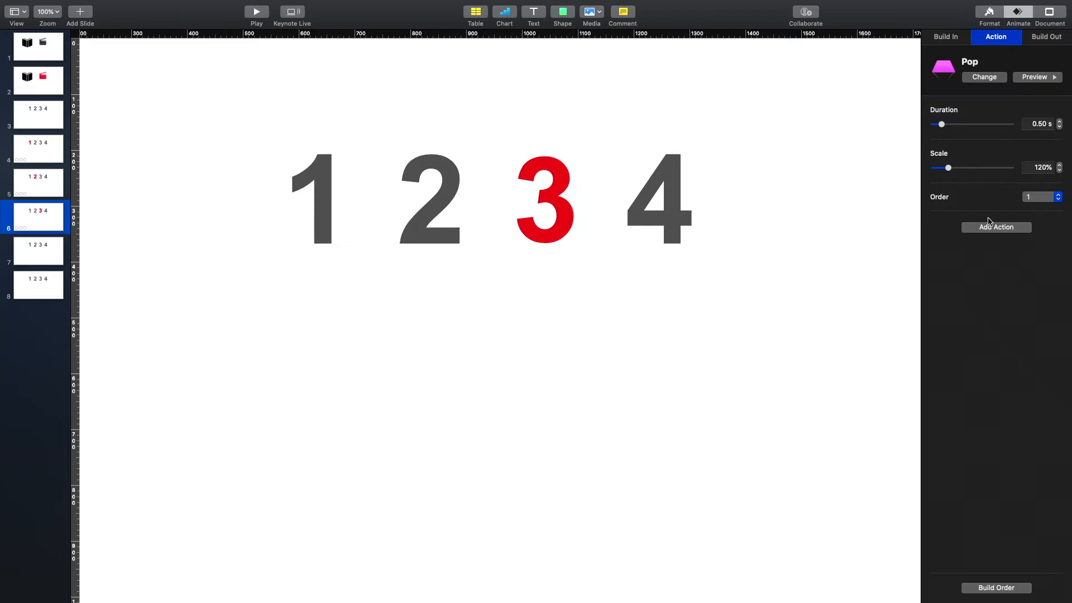
click(1042, 167)
text(1)
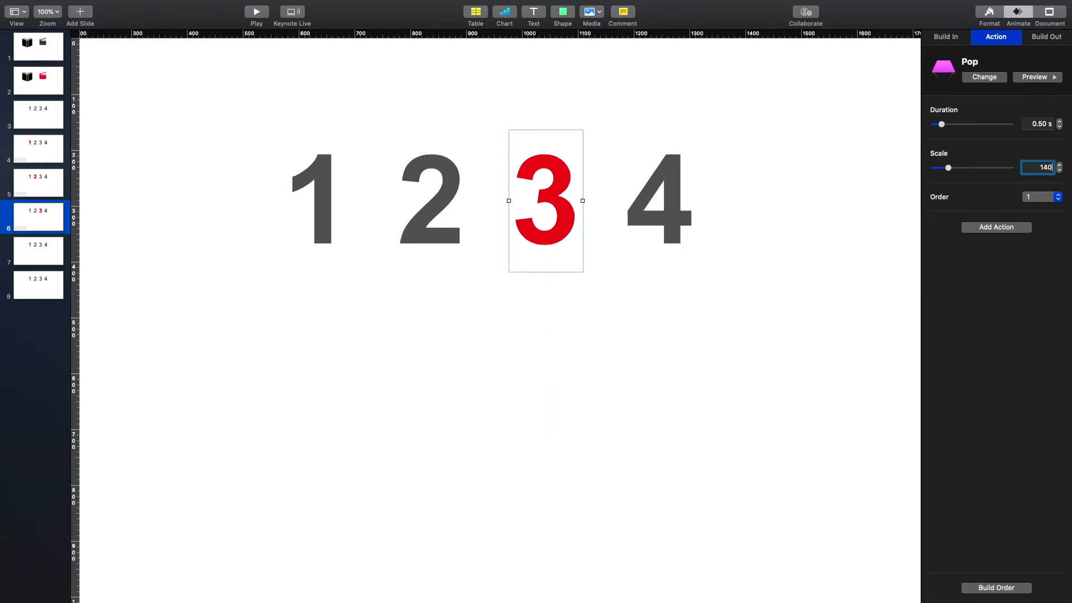
key(Return)
- Set the digit 3's Pop effect on slide 6 to start After Transition in the build order
click(1002, 589)
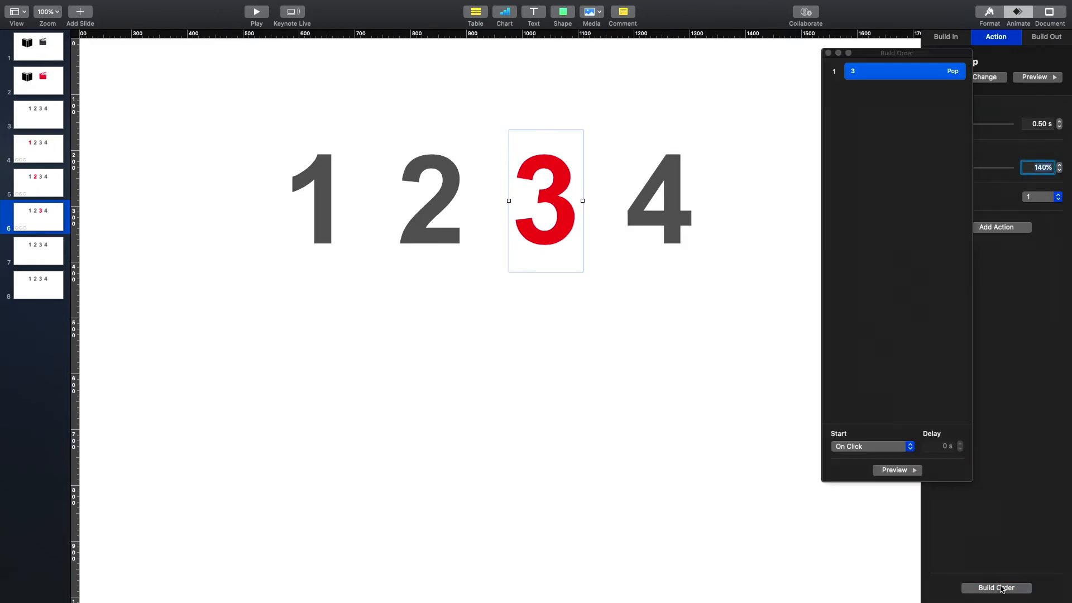
click(901, 447)
click(896, 454)
- Add a Pop action with a 140% scale to the digit 4 on slide 7
click(35, 253)
click(630, 241)
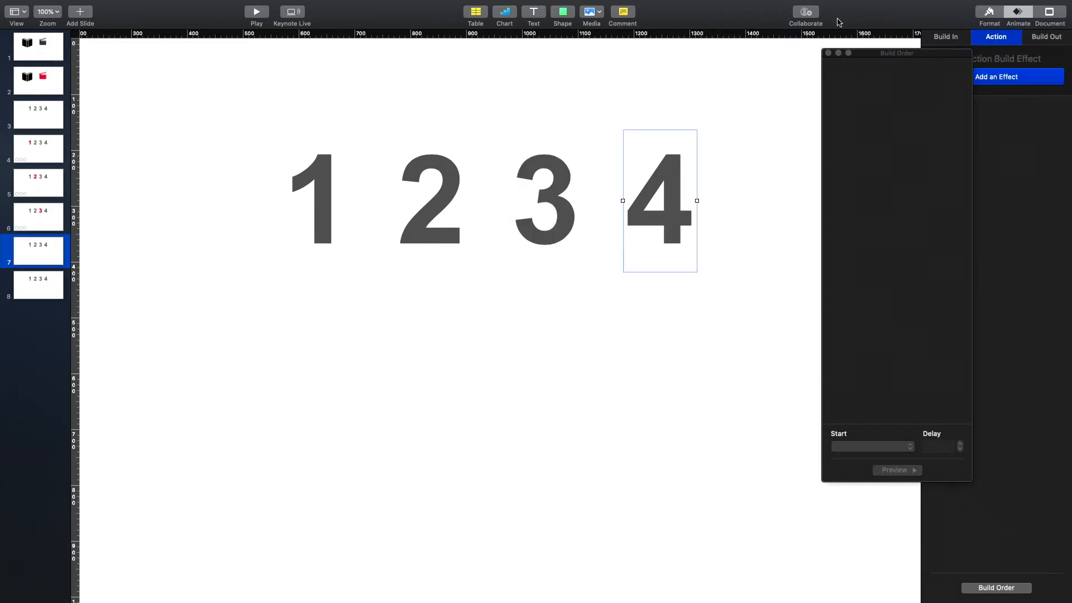
click(828, 52)
click(998, 78)
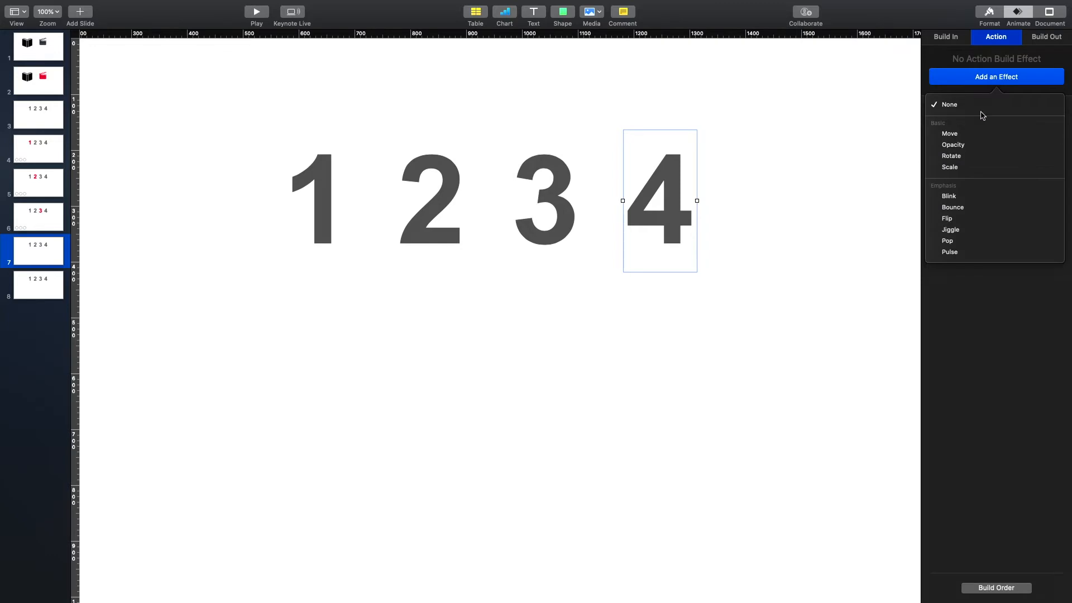
click(1000, 240)
click(1038, 167)
text(140)
key(Return)
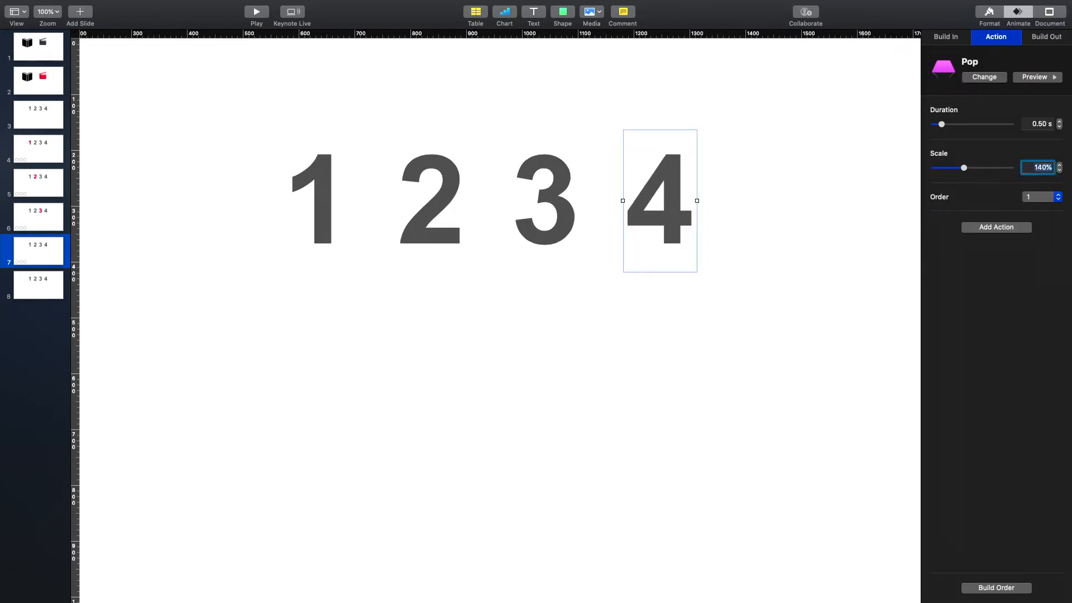
- Change the text color of the digit 4 on slide 7 to red and deselect it
click(990, 15)
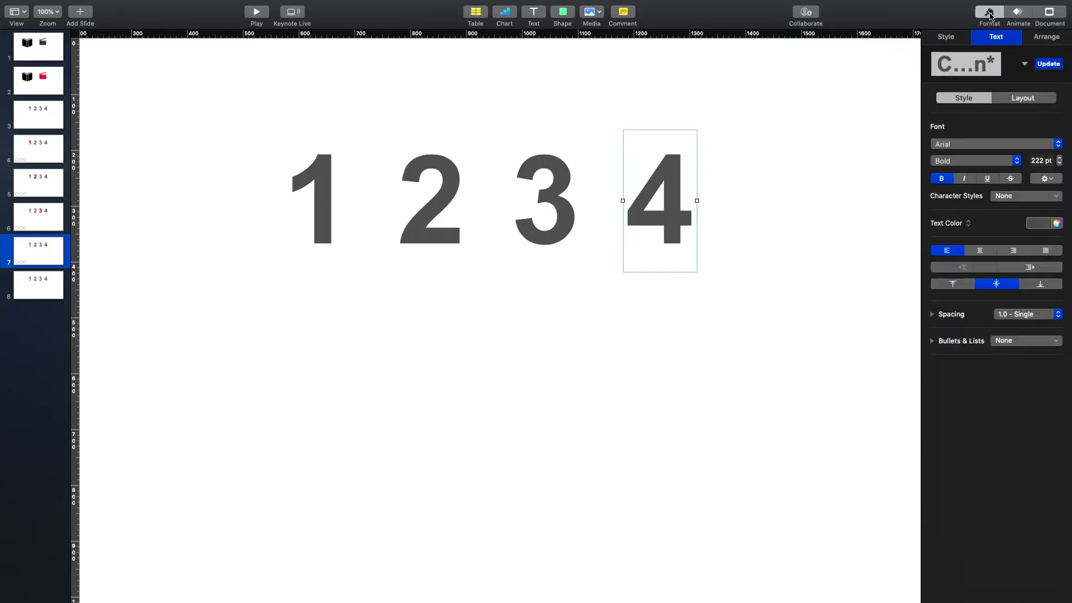
click(1047, 222)
click(1031, 268)
click(827, 355)
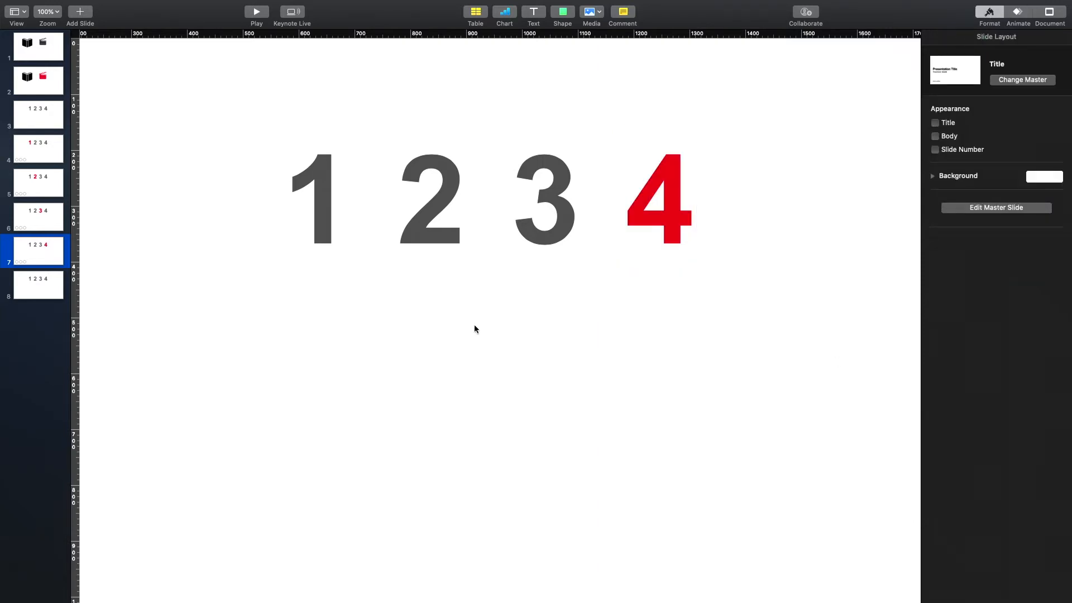
- Play the slideshow to check the digit highlights, and exit it on slide 7
click(21, 290)
click(257, 12)
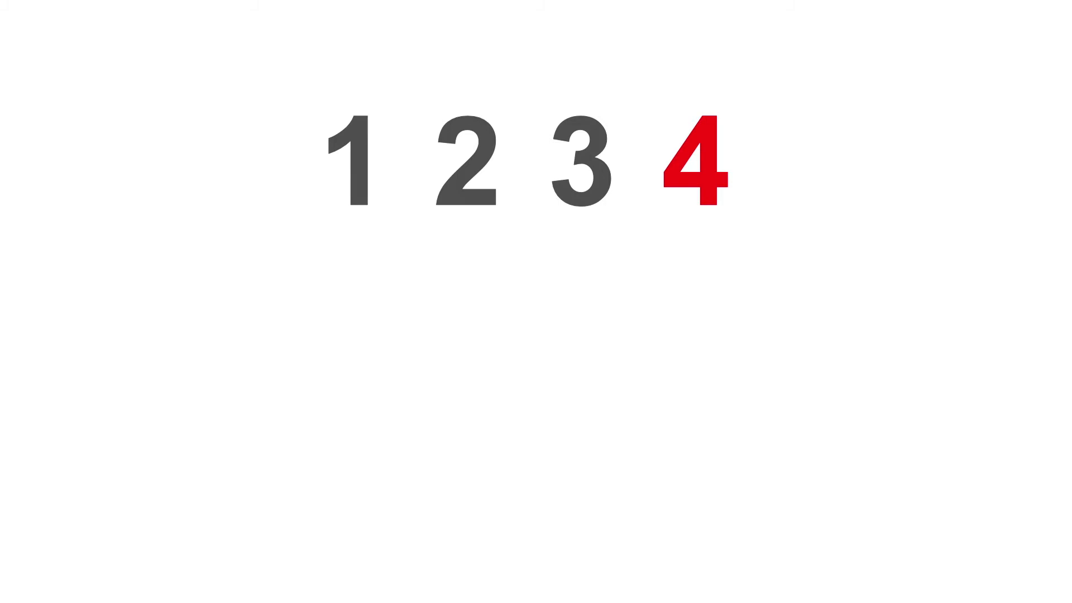
key(Escape)
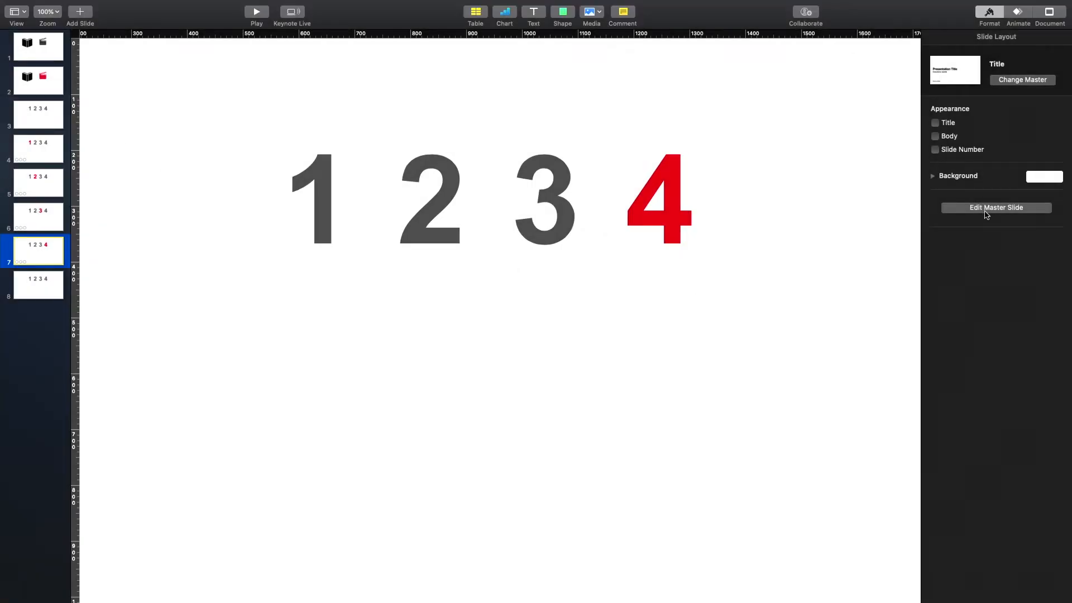
- Set the digit 4's Pop effect on slide 7 to start After Transition and close the build order
click(1017, 16)
click(974, 590)
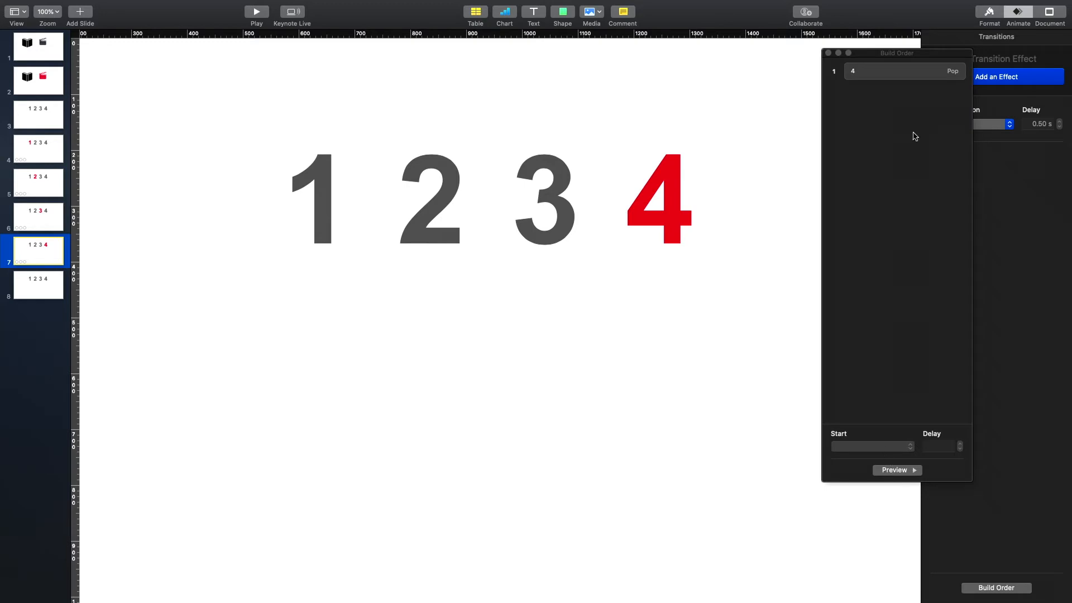
click(917, 69)
click(871, 446)
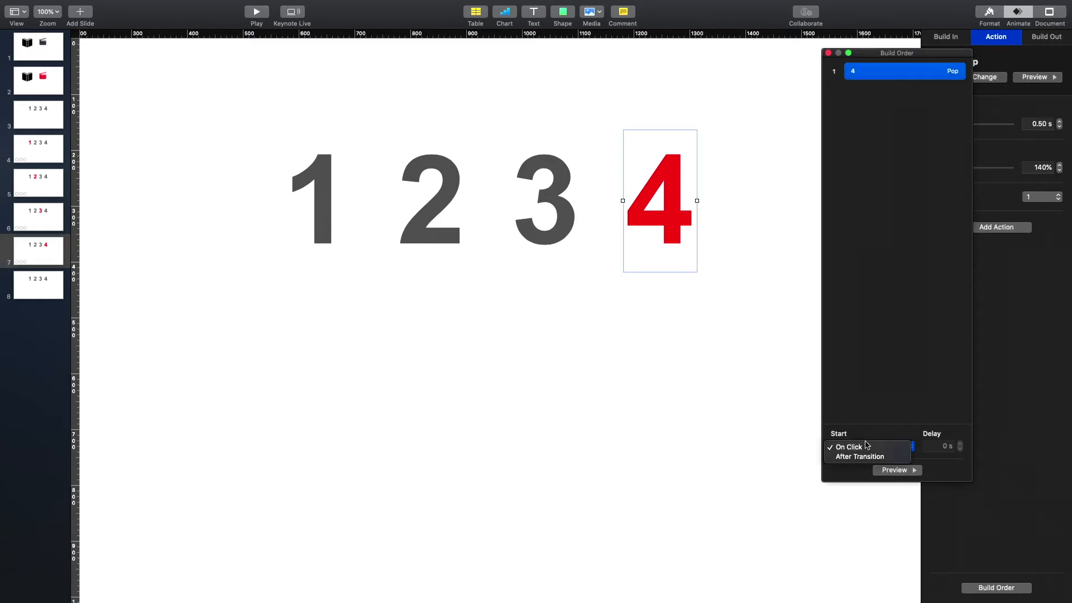
click(857, 458)
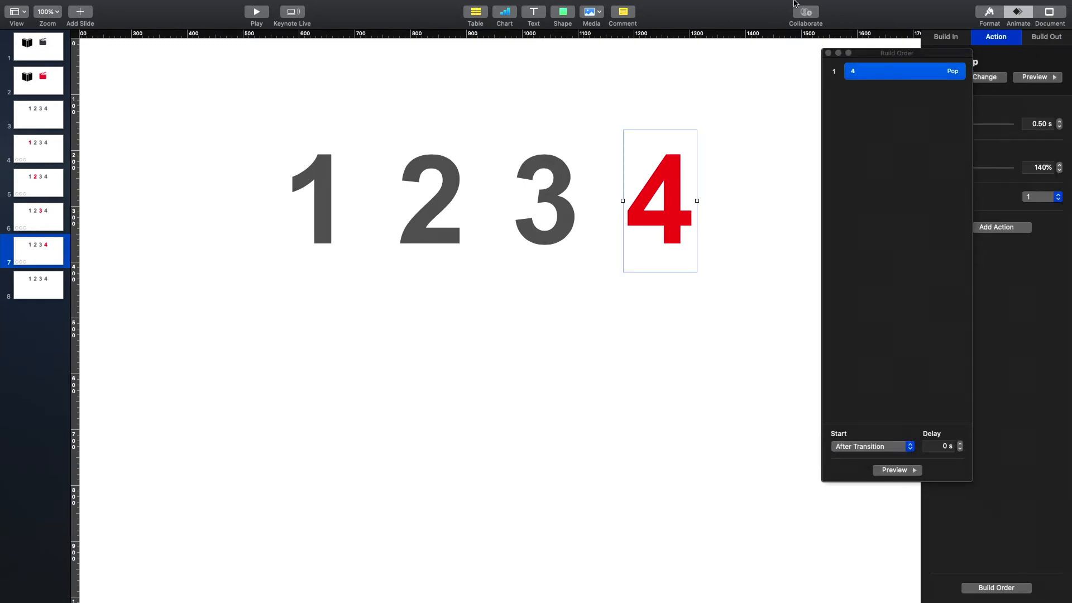
click(828, 52)
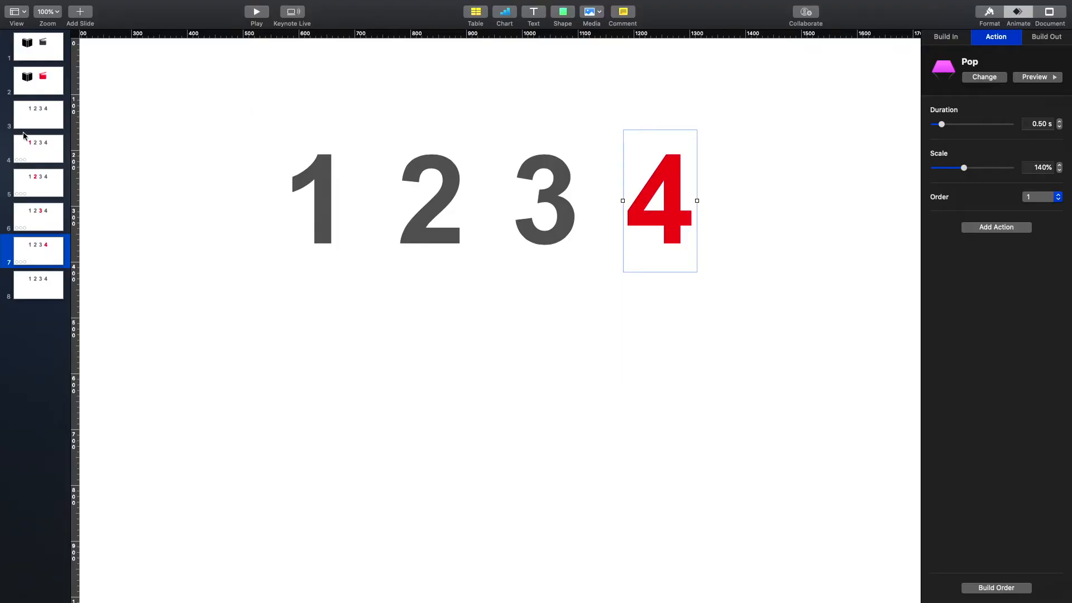
- Add a Fly Out build-out effect to all four digits on slide 8
click(19, 287)
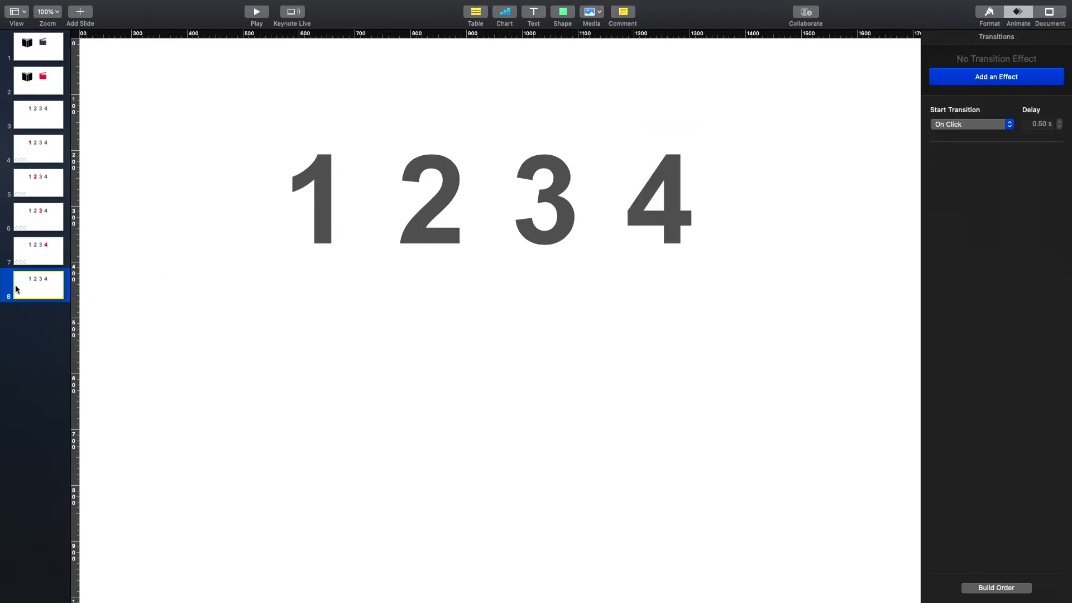
key(super+shift+0)
drag(679, 329, 285, 162)
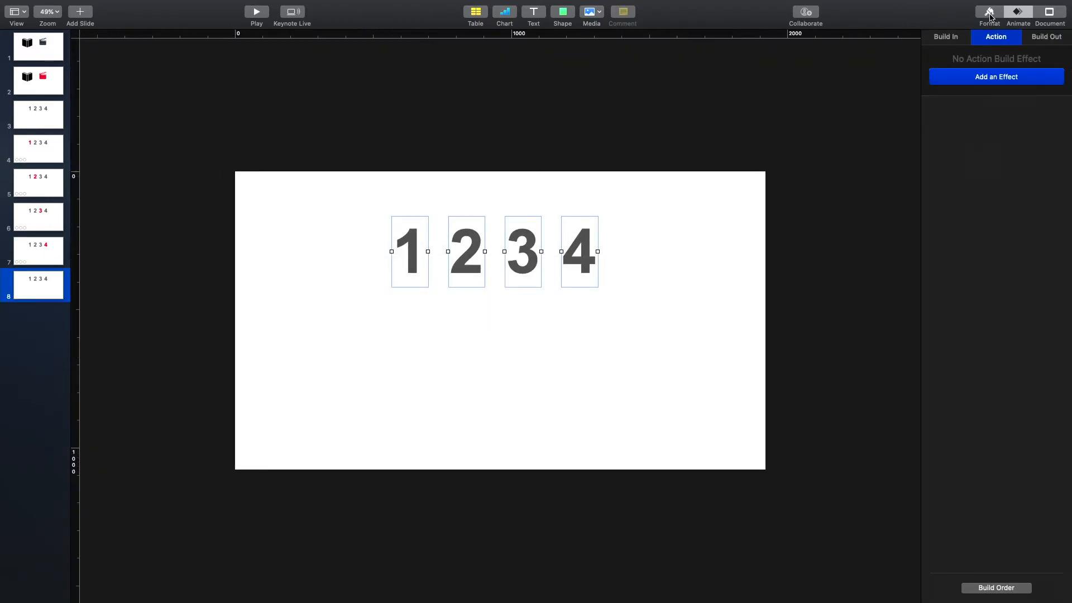
click(1056, 44)
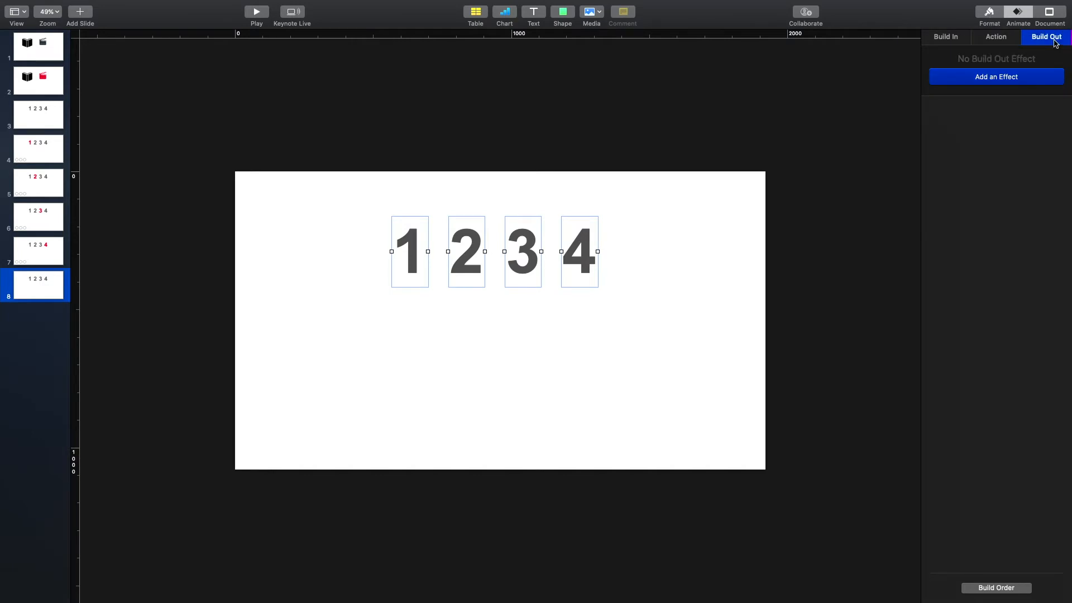
click(1034, 78)
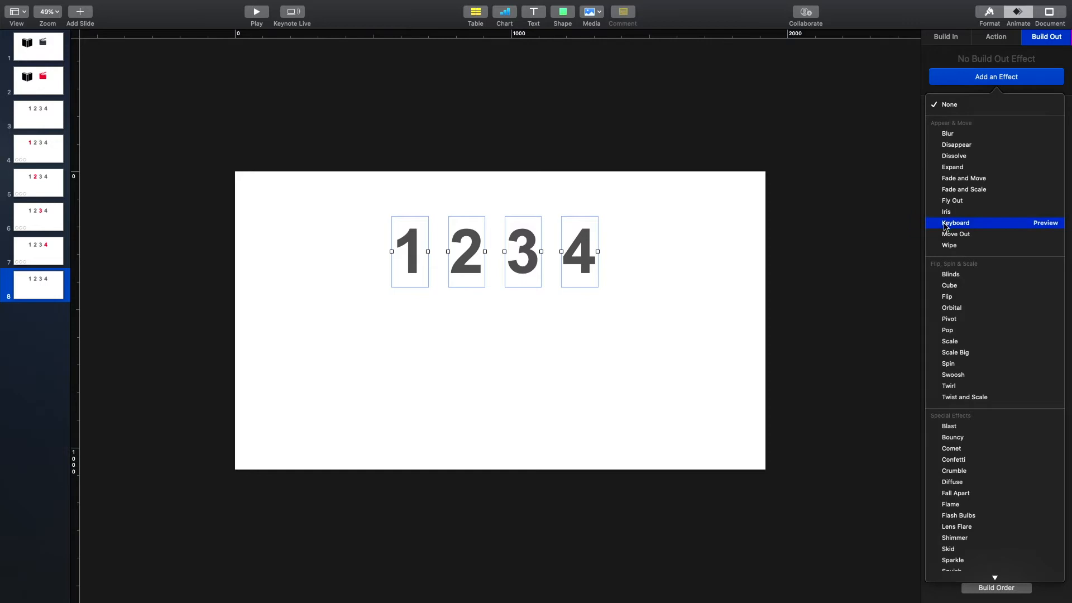
click(954, 201)
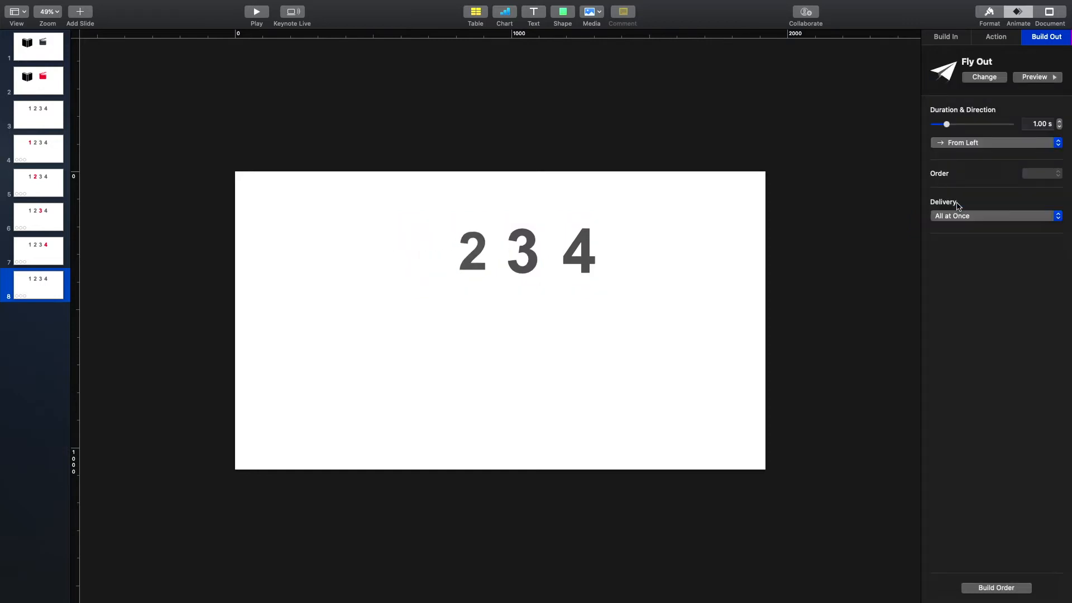
- Set the digits' Fly Out direction to Random, preview it, and set the duration to 0.60 s
click(975, 143)
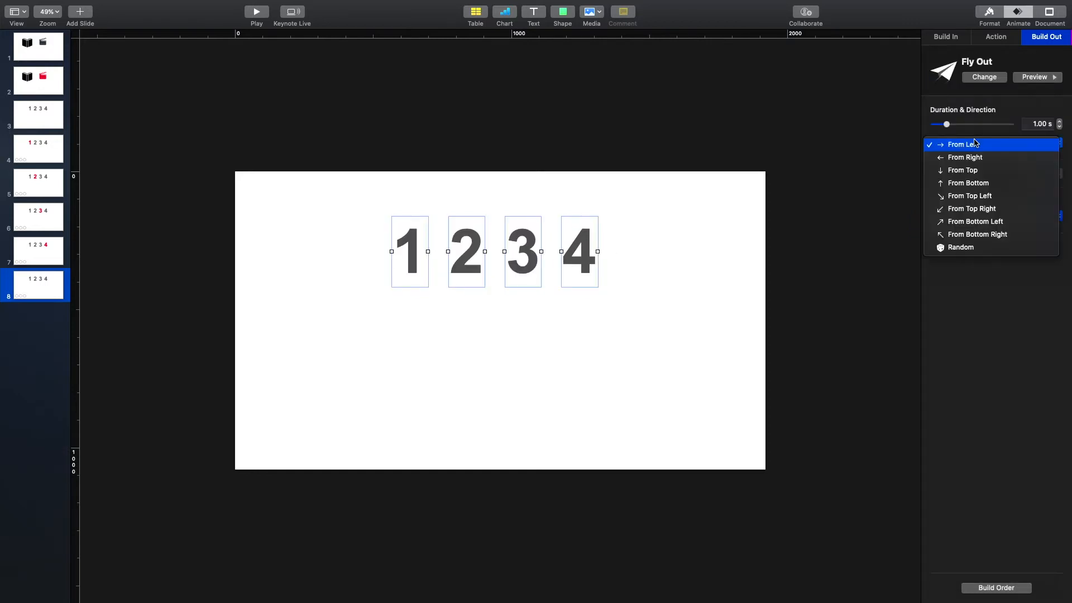
click(961, 247)
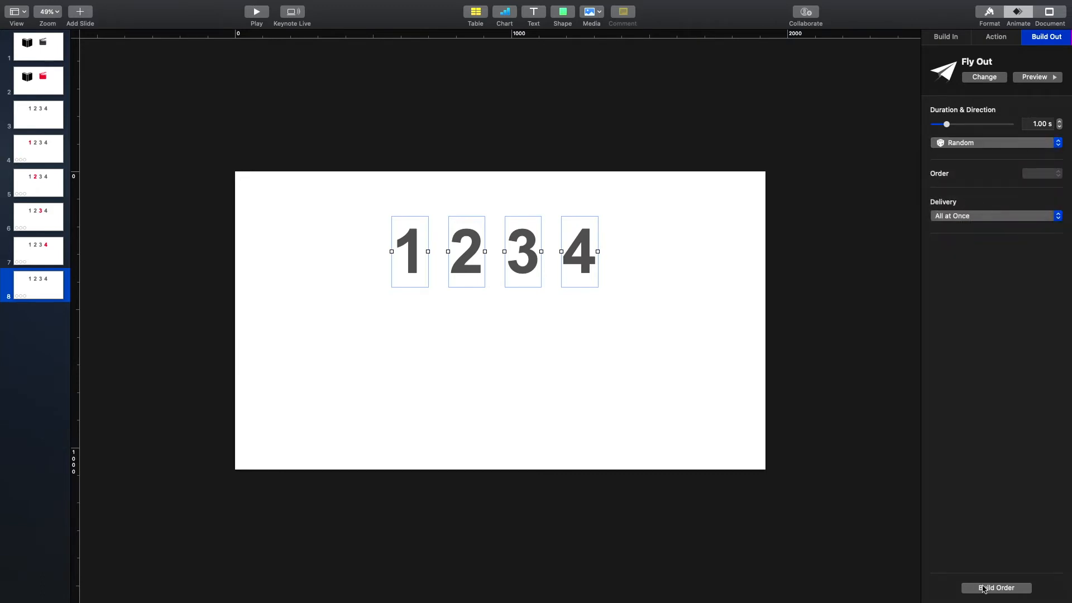
click(1045, 80)
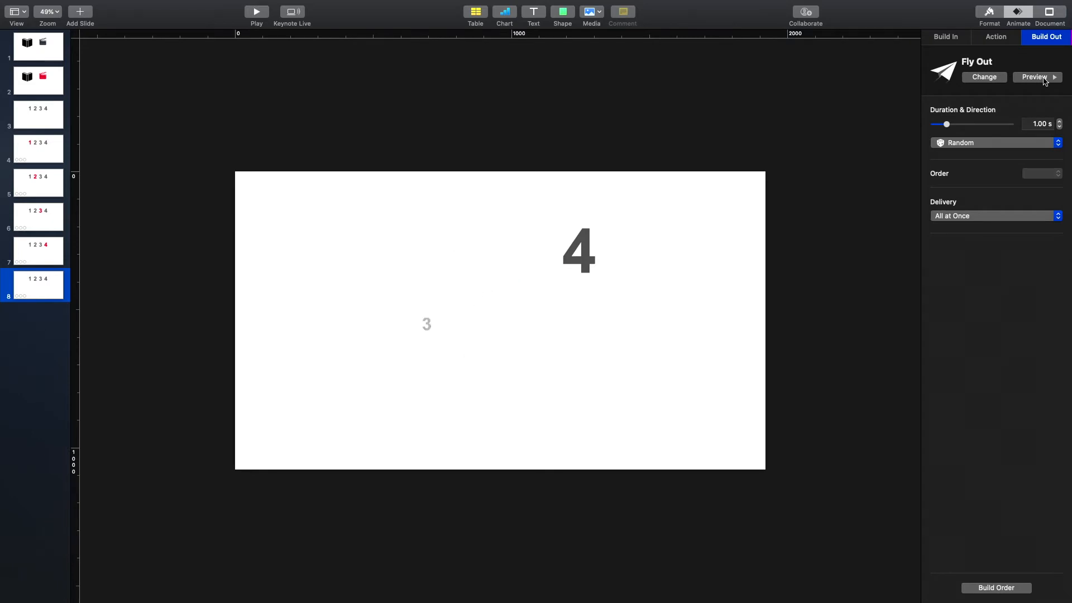
click(1060, 126)
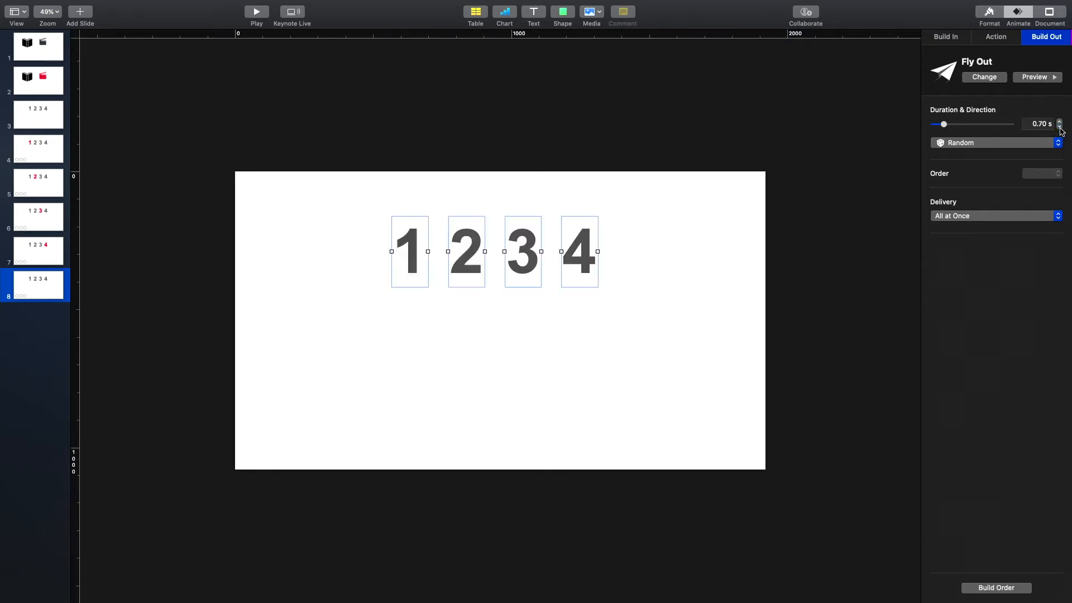
- Set the Fly Out builds of digits 2, 3 and 4 to start With Previous Build in the build order
click(988, 589)
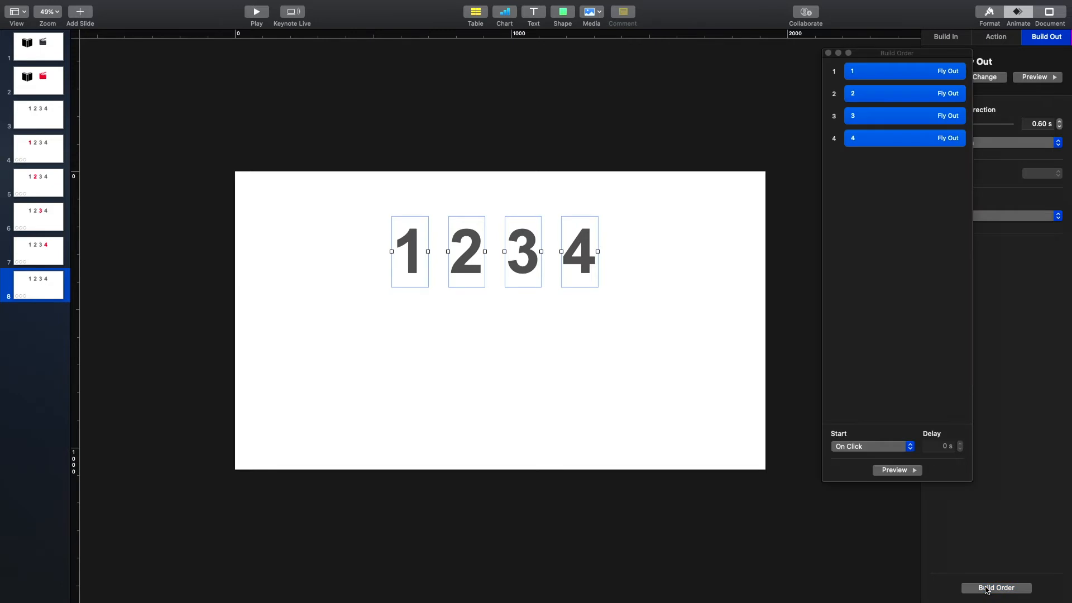
click(872, 165)
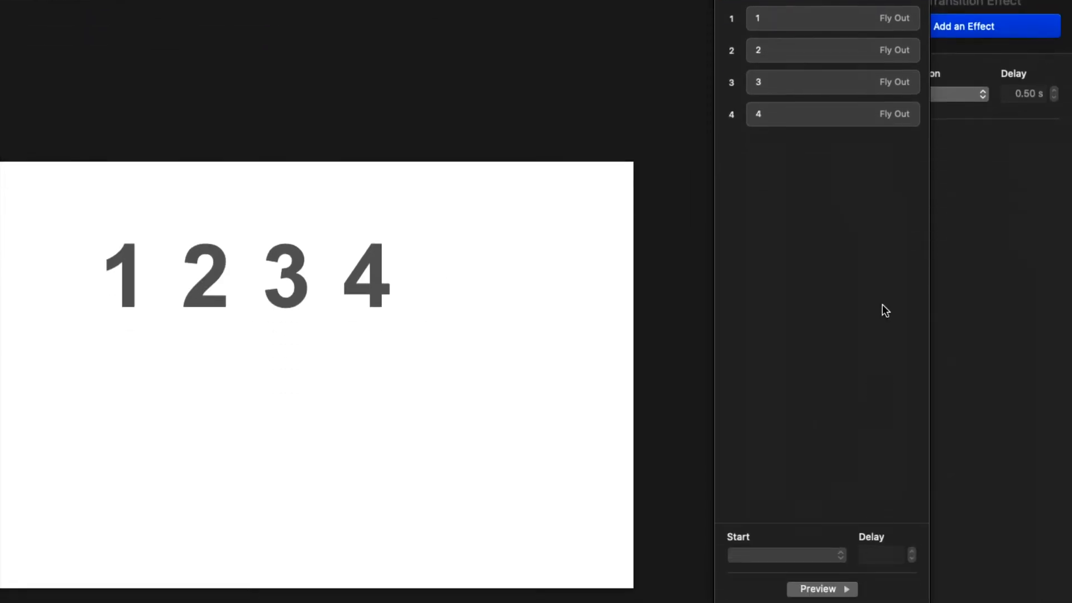
click(857, 29)
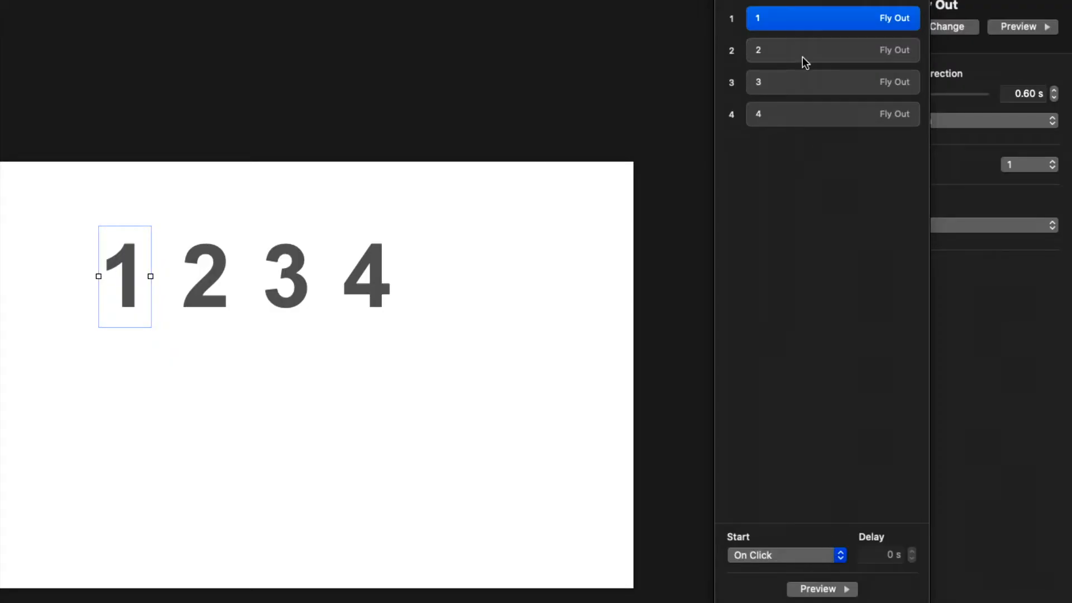
click(806, 166)
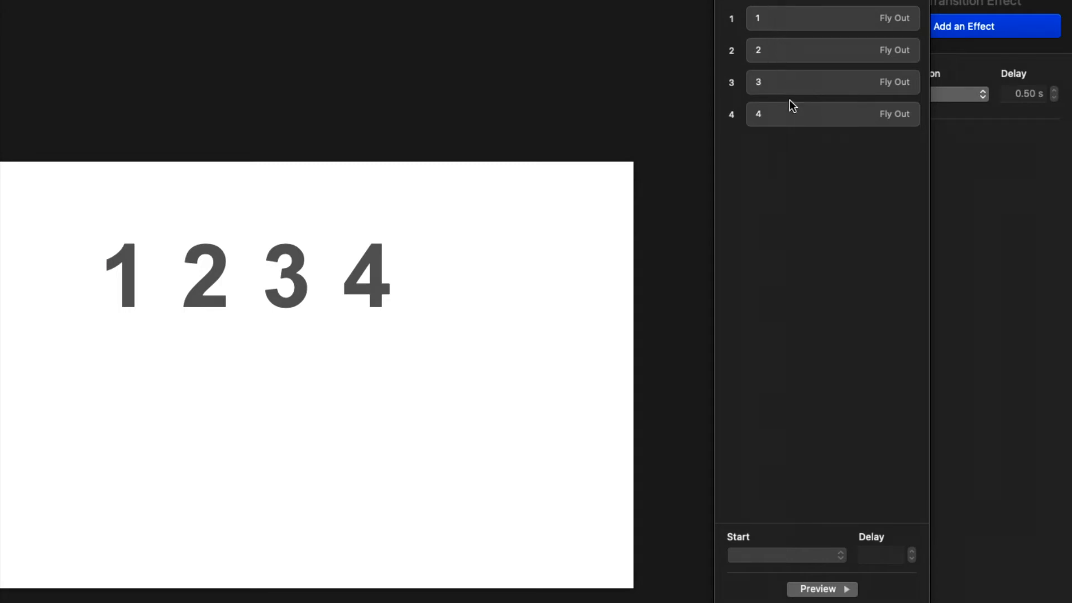
drag(786, 115, 775, 52)
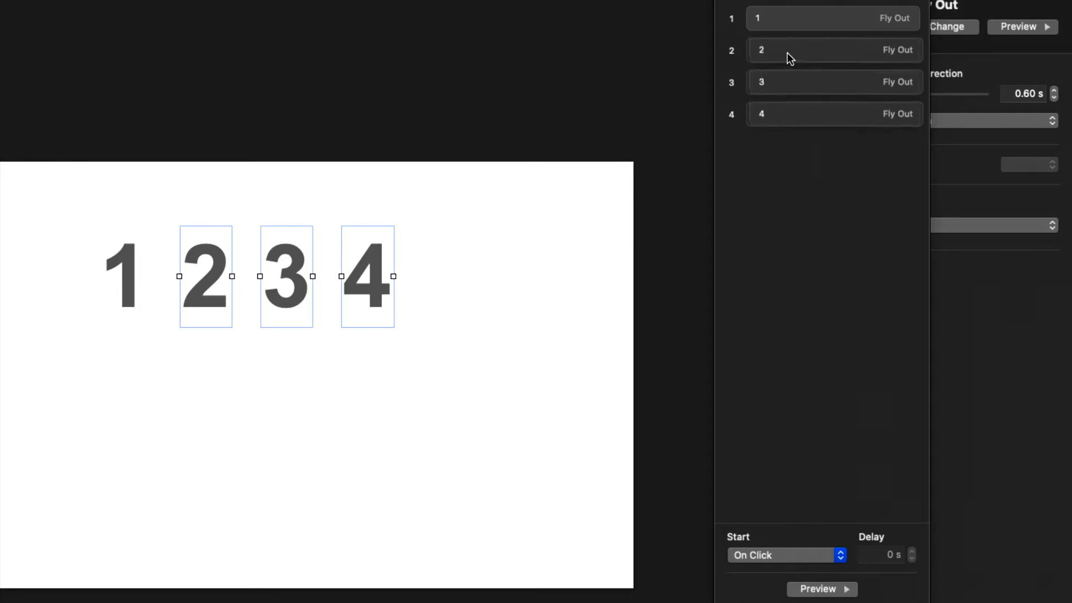
drag(811, 153, 789, 52)
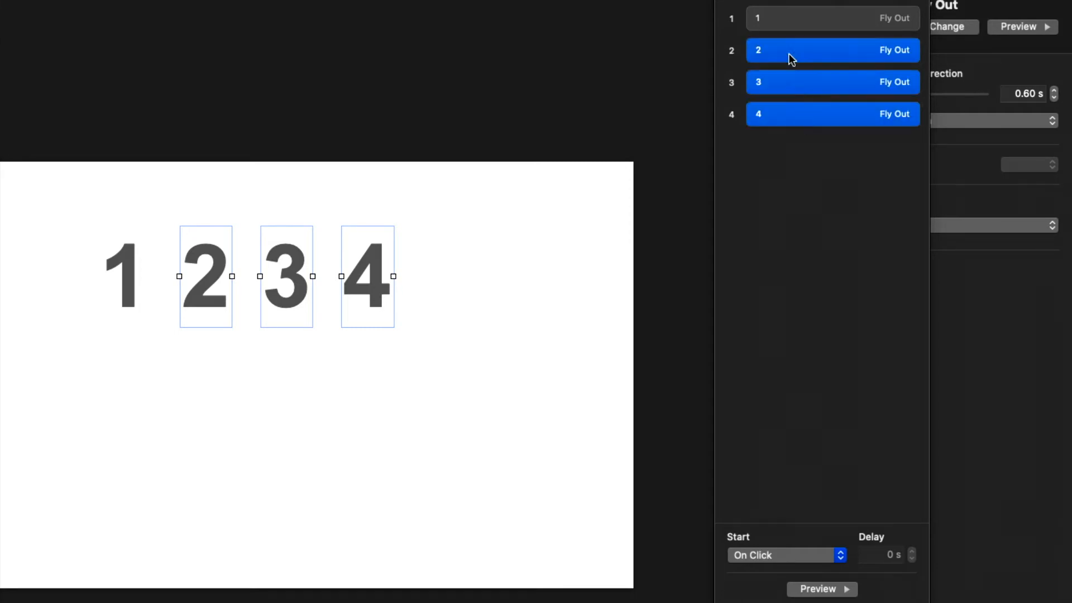
click(794, 557)
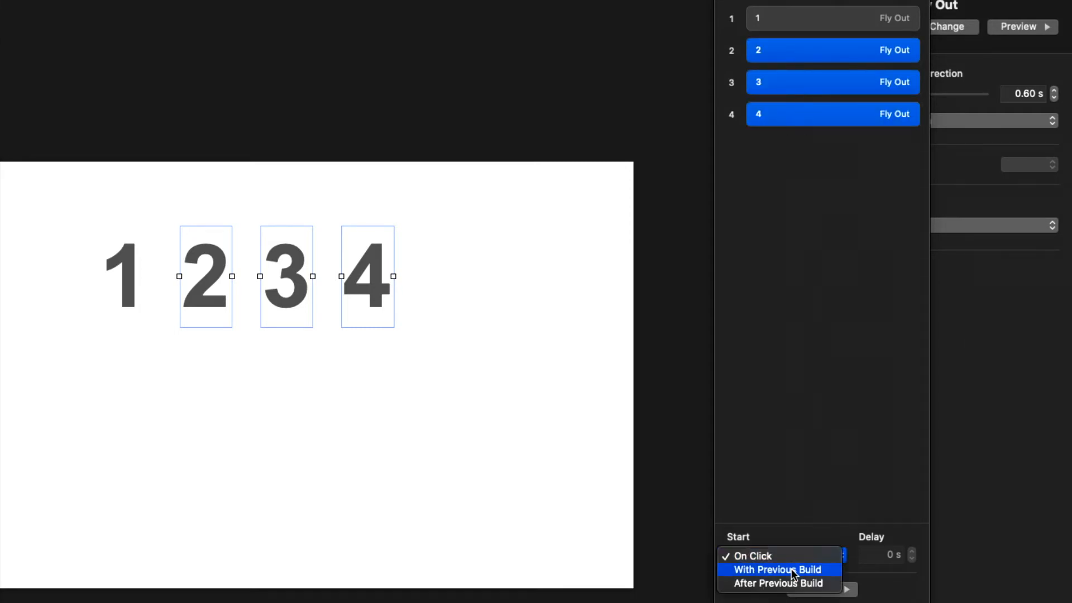
click(792, 569)
click(799, 343)
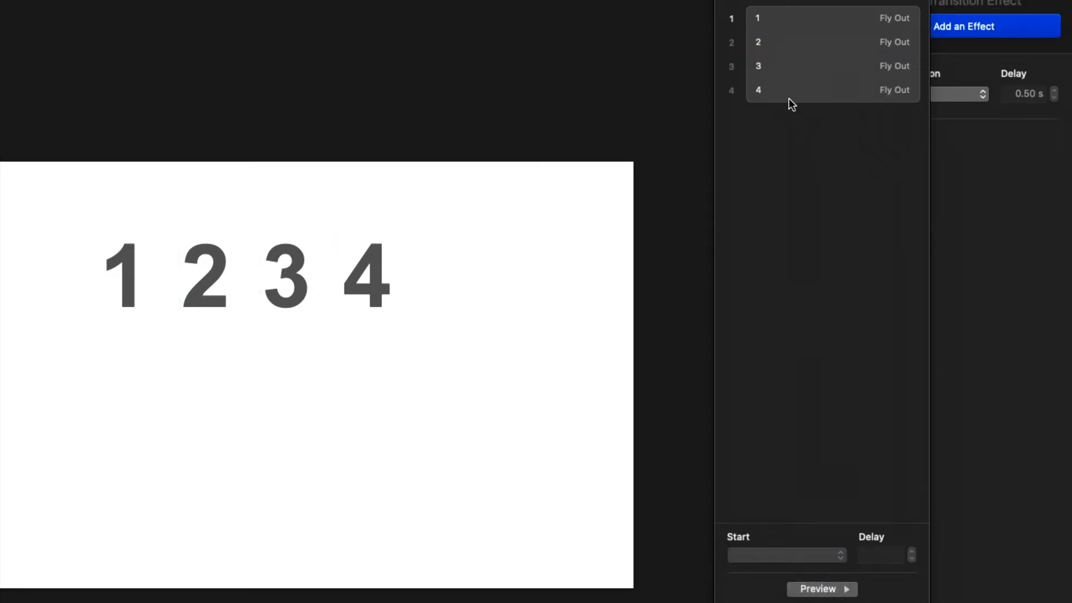
- Preview the grouped Fly Out builds starting from the digit 1 and close the build order
click(779, 22)
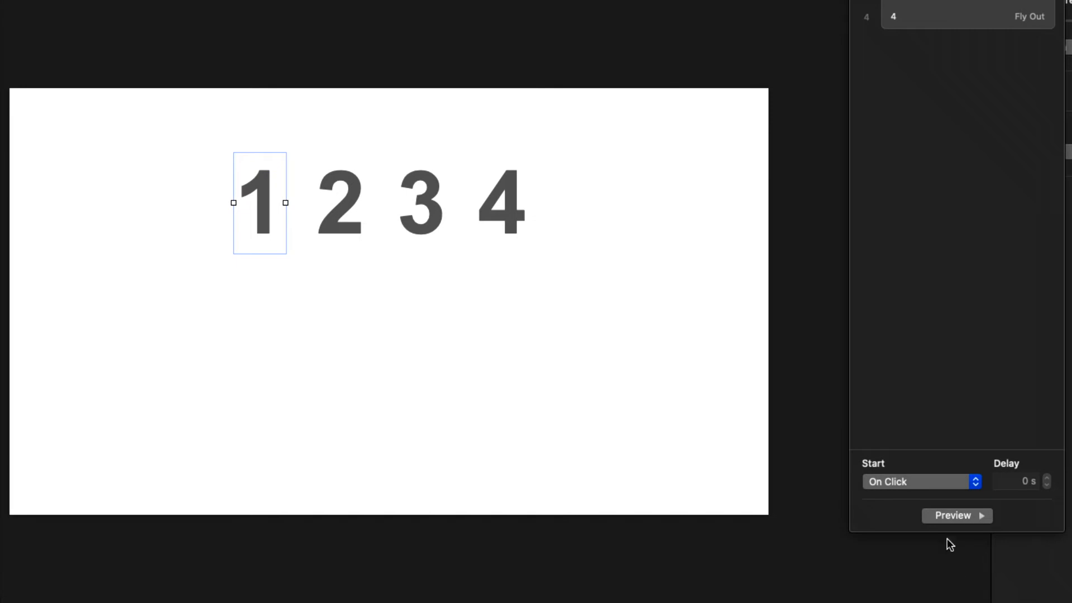
click(947, 516)
click(947, 516)
click(947, 516)
scroll(447, 481, down, 5)
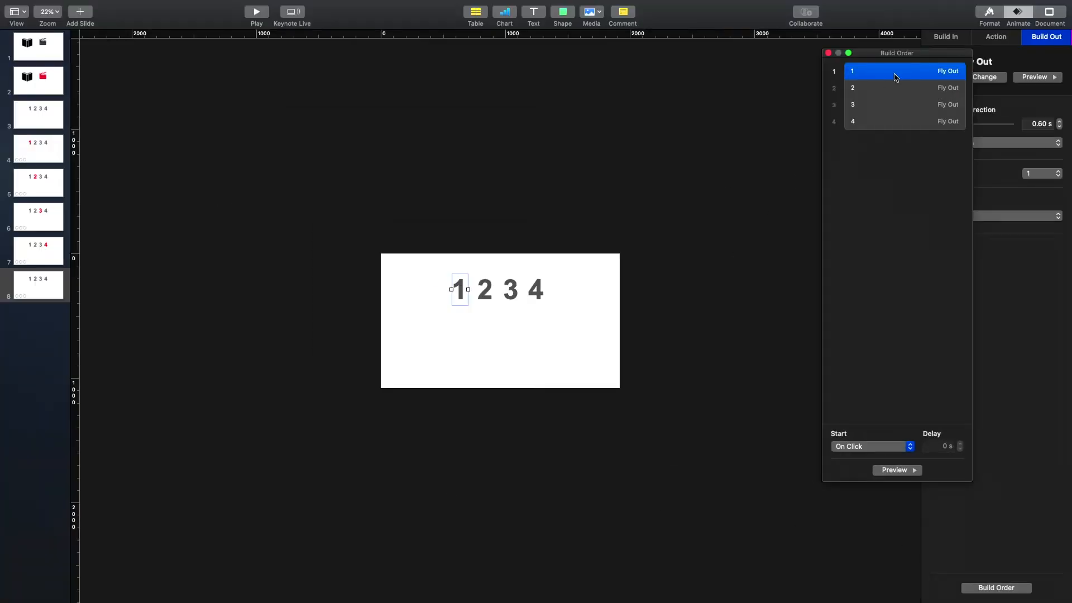
click(829, 53)
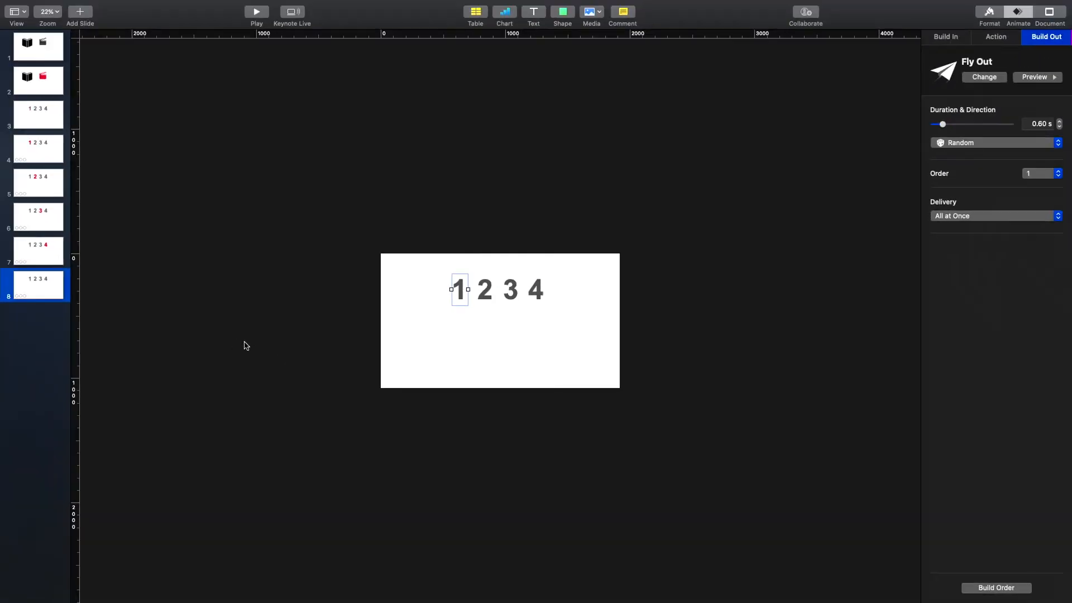
- Play the slideshow from slide 3 through to slide 8's Fly Out builds, and exit it
scroll(244, 345, up, 3)
click(32, 115)
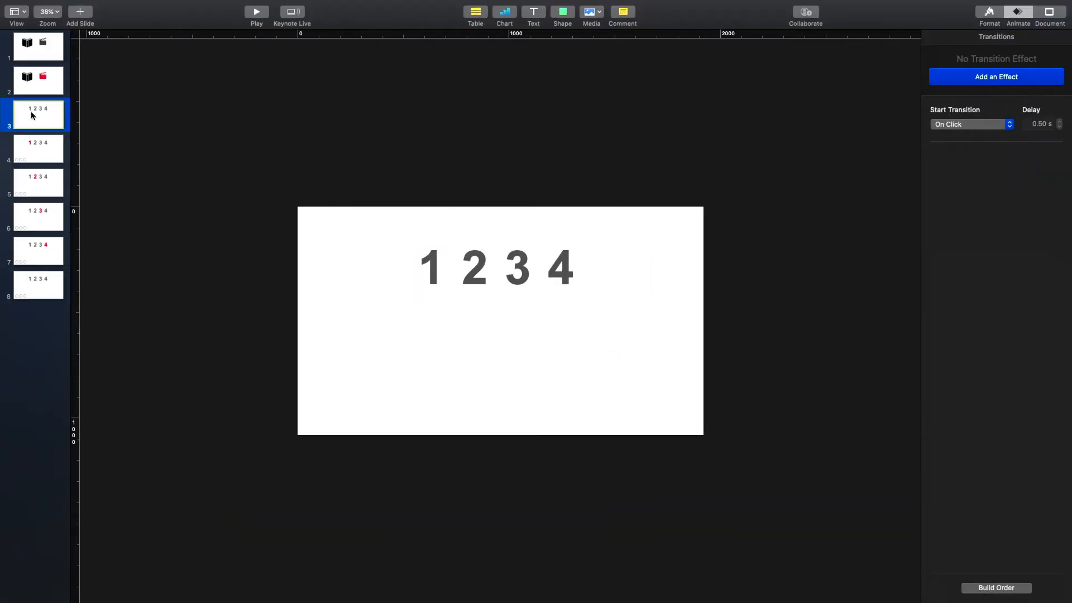
click(256, 12)
key(space)
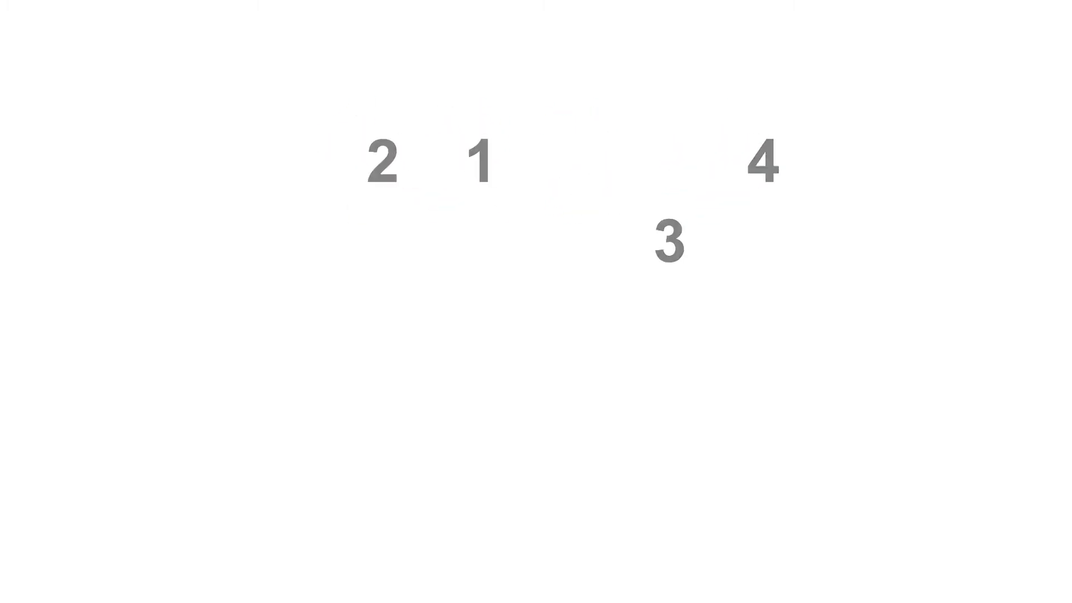
key(Escape)
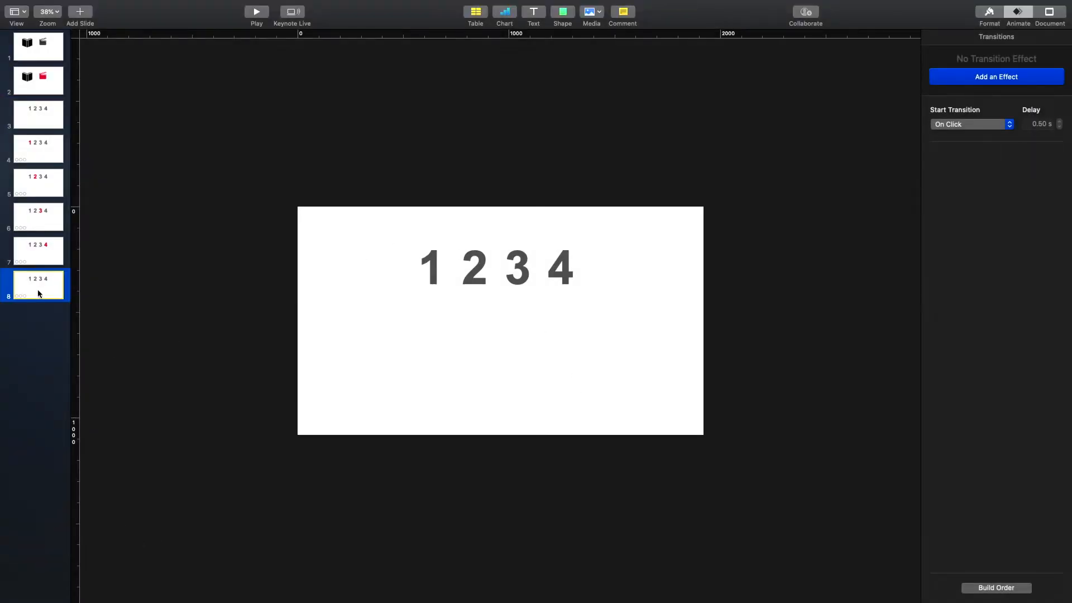
- Delete the Fly Out builds of all four digits on slide 8 and close the build order
click(1028, 589)
drag(892, 206, 888, 42)
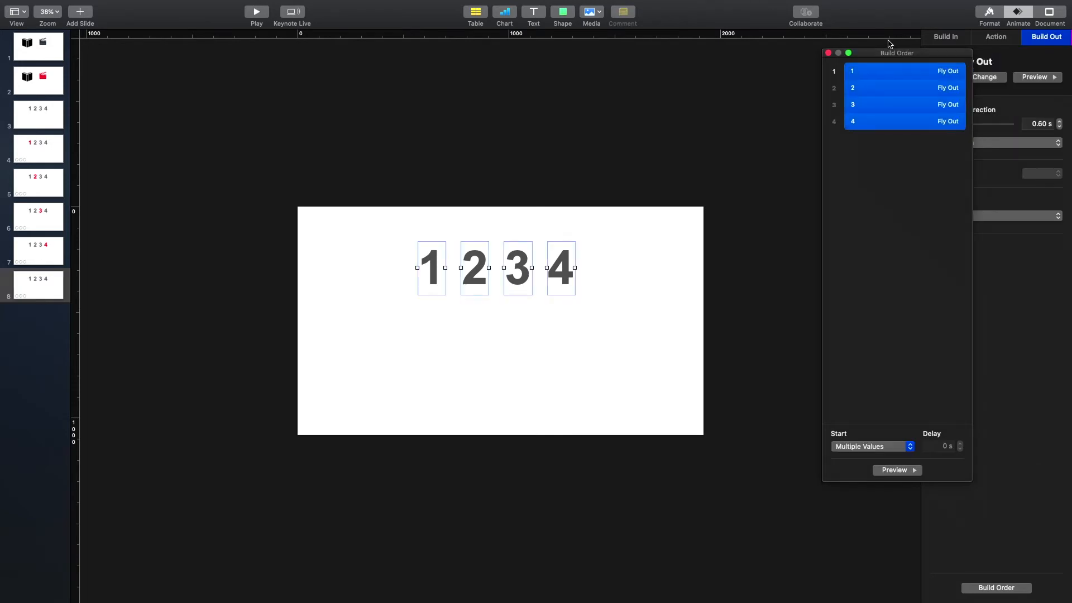
key(Delete)
click(828, 53)
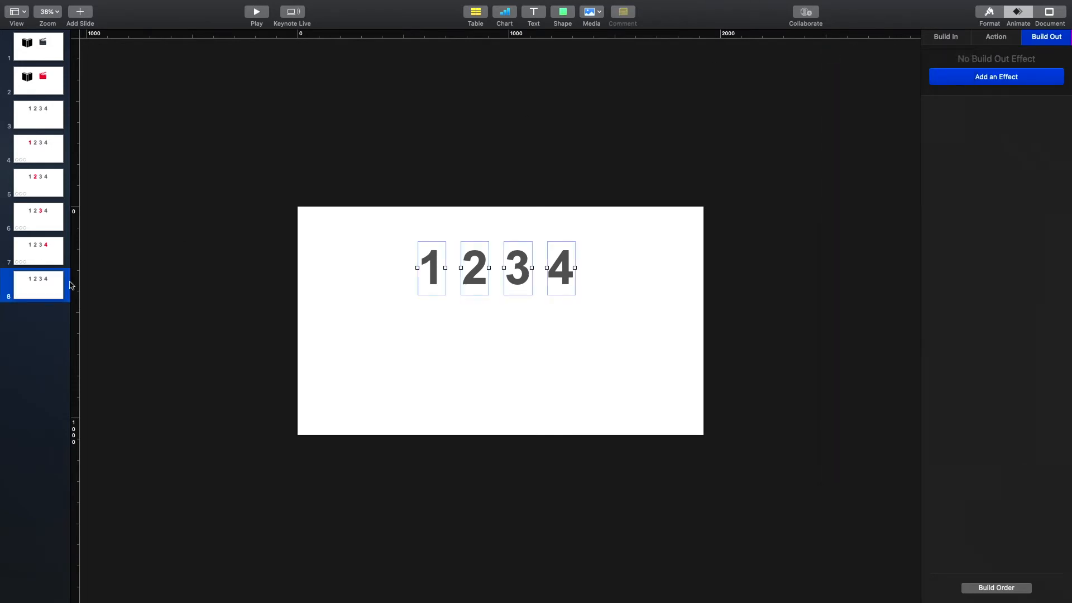
- Duplicate slide 8 and select the copy, slide 9
click(29, 301)
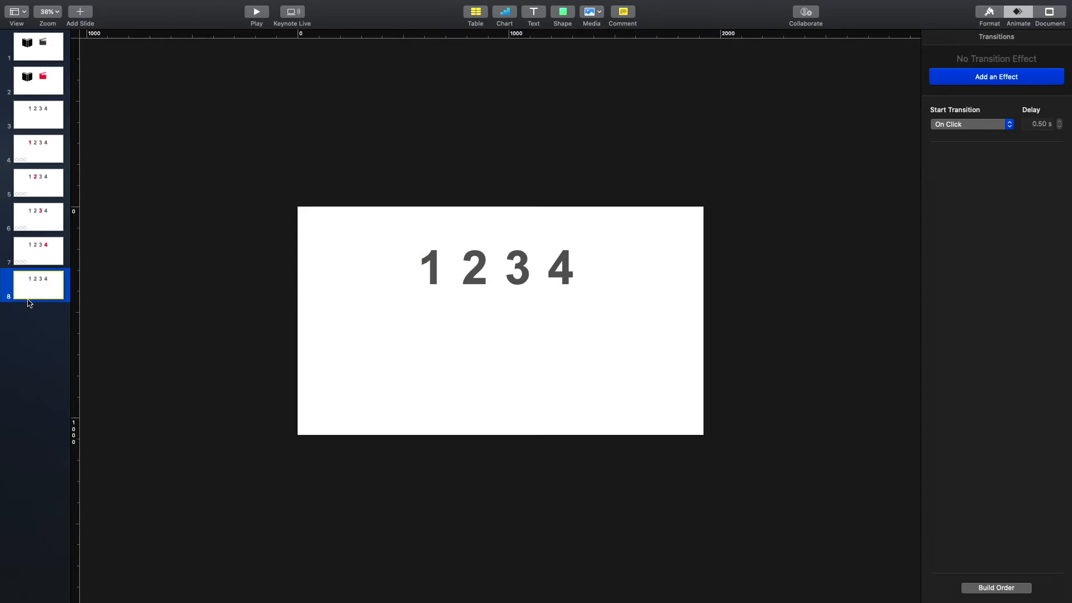
key(super+d)
click(43, 288)
click(39, 322)
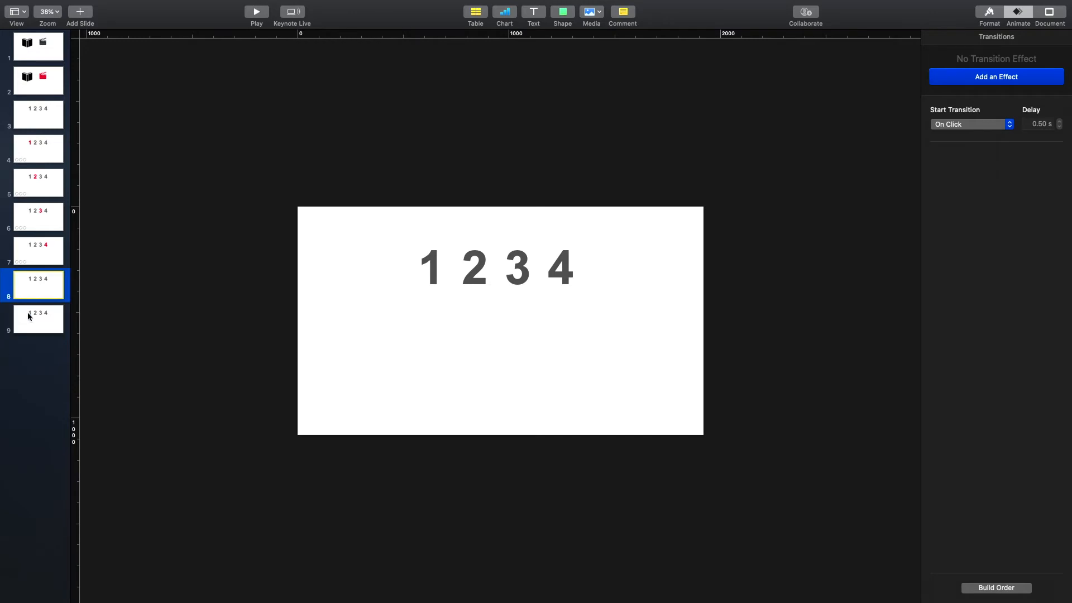
- Move all four digits on slide 9 straight down to the lower part of the slide and deselect them
drag(636, 329, 373, 232)
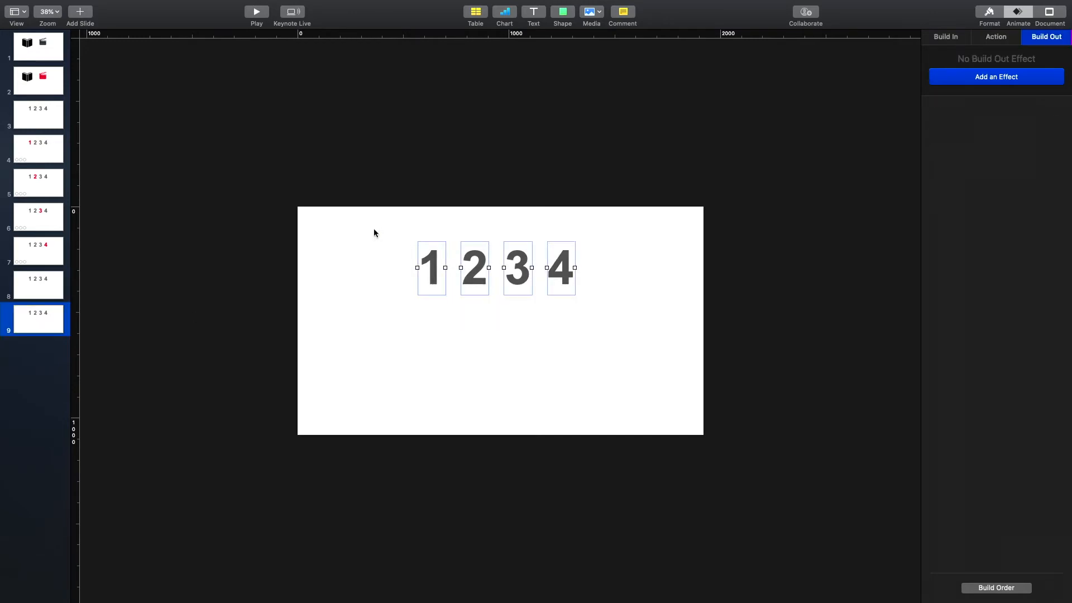
drag(478, 280, 481, 383)
click(452, 326)
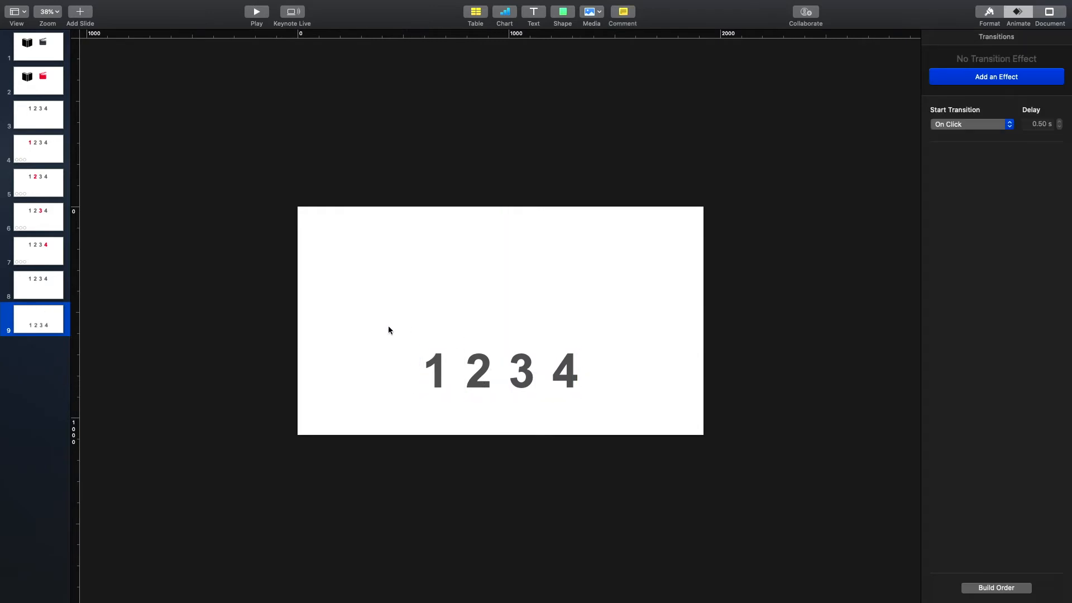
- Increase the font size of all four digits on slide 9 to 296 pt
drag(387, 330, 696, 467)
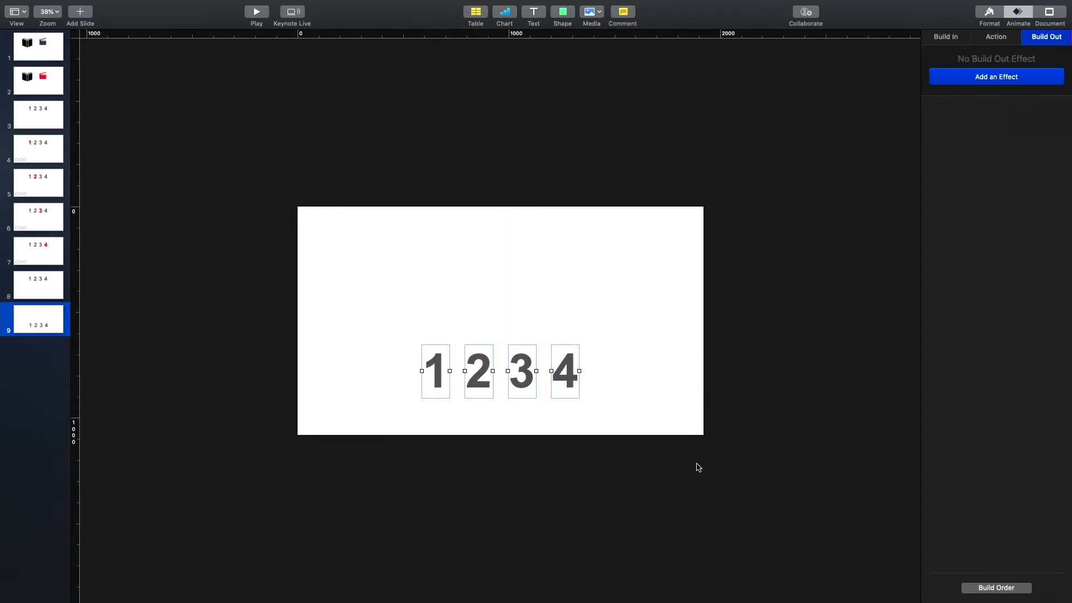
click(990, 13)
drag(1061, 160, 1061, 160)
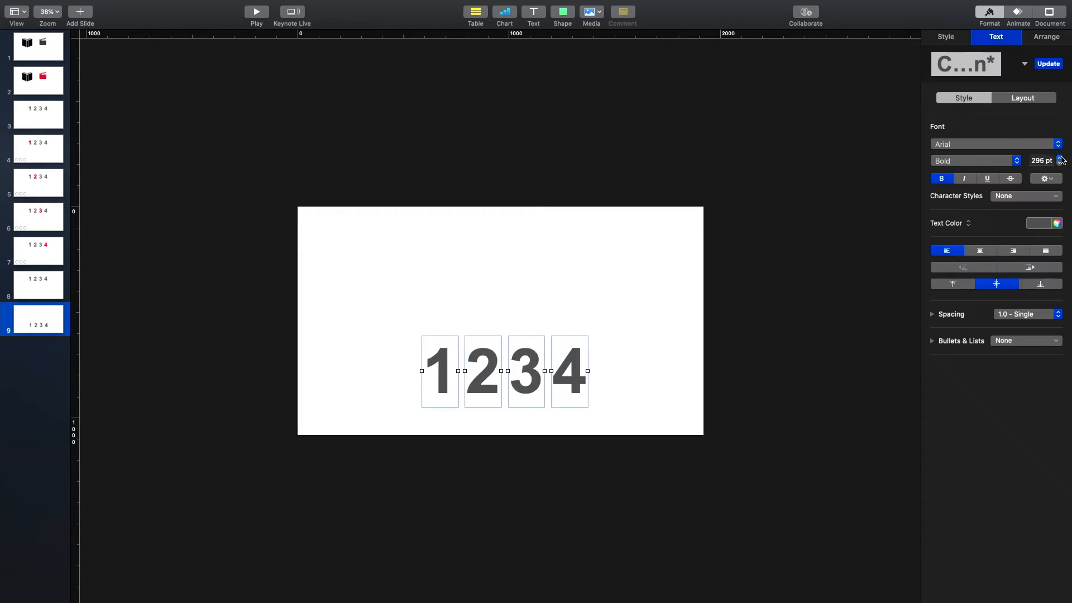
- Spread the enlarged digits on slide 9 apart horizontally with roughly even gaps
click(612, 371)
drag(570, 382, 598, 382)
drag(440, 384, 399, 384)
mouse_move(474, 385)
mouse_down()
mouse_move(444, 384)
mouse_move(455, 384)
mouse_up()
click(528, 384)
drag(528, 384, 532, 384)
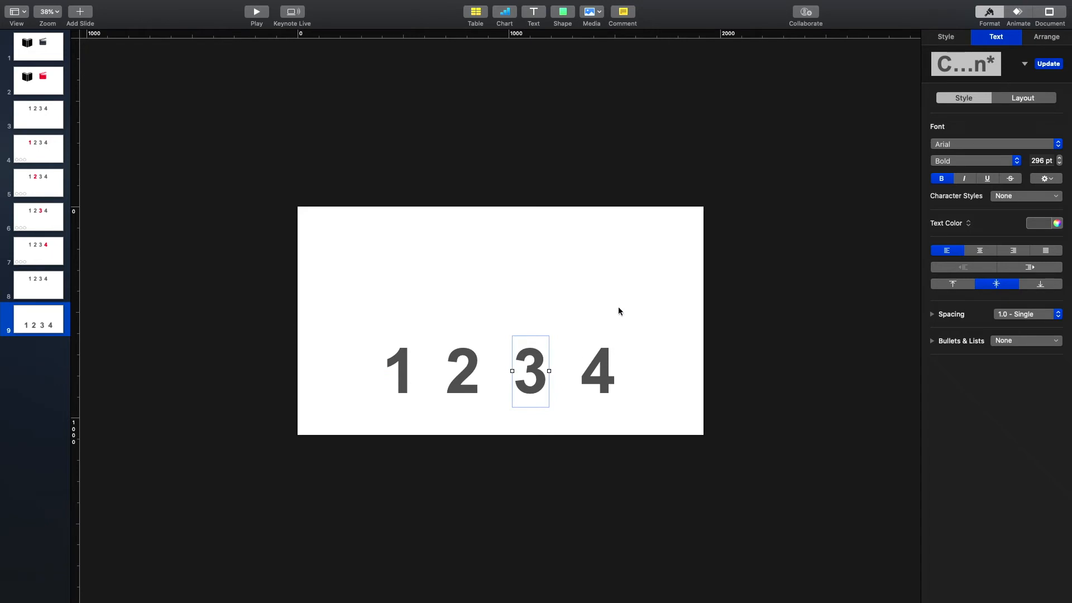
- Place a horizontal guide along the upper edge of the digits on slide 9
drag(404, 33, 419, 348)
scroll(420, 348, up, 5)
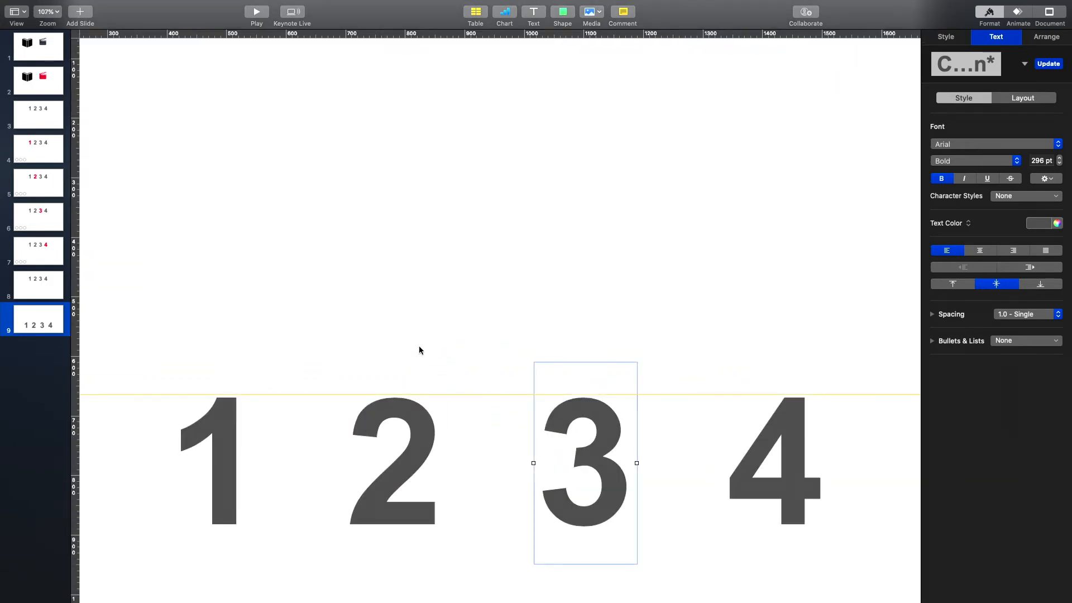
drag(464, 396, 464, 396)
- Nudge the digit 3 vertically to line it up with the guide, and return to the normal zoom
scroll(596, 423, up, 8)
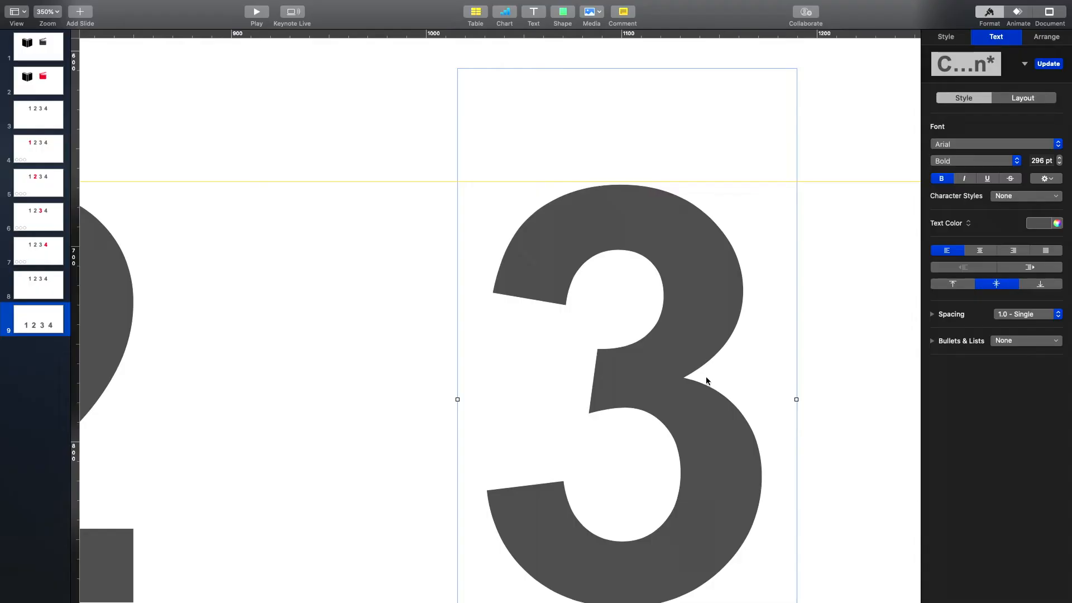
key(Up)
key(Down)
key(Down)
key(Up)
key(Down)
key(super+0)
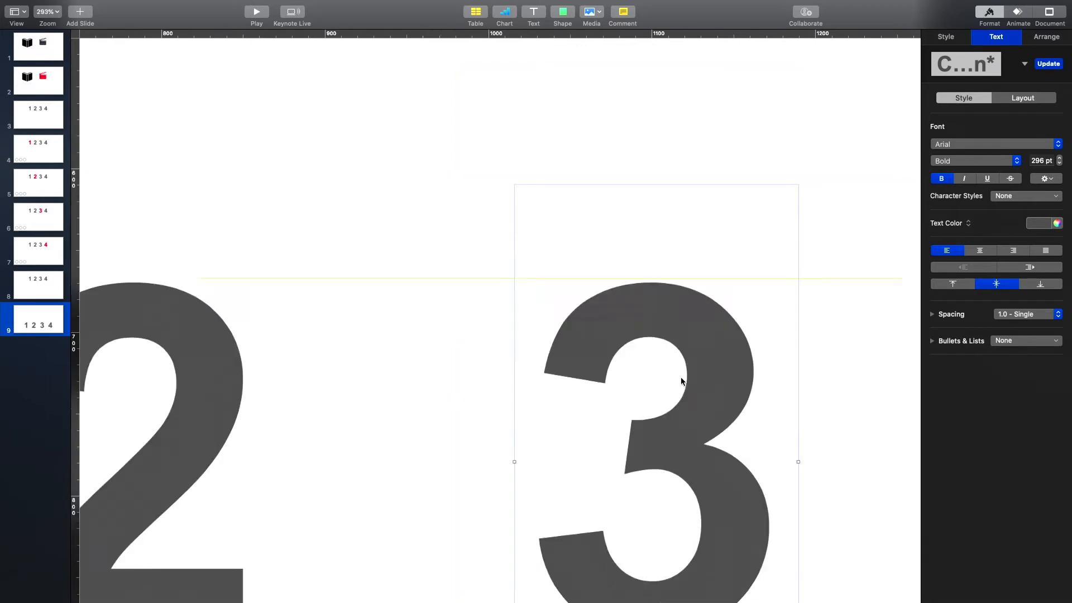
- Remove the horizontal guide along the upper edge of the digits and show slide 9 in full
drag(688, 391, 592, 34)
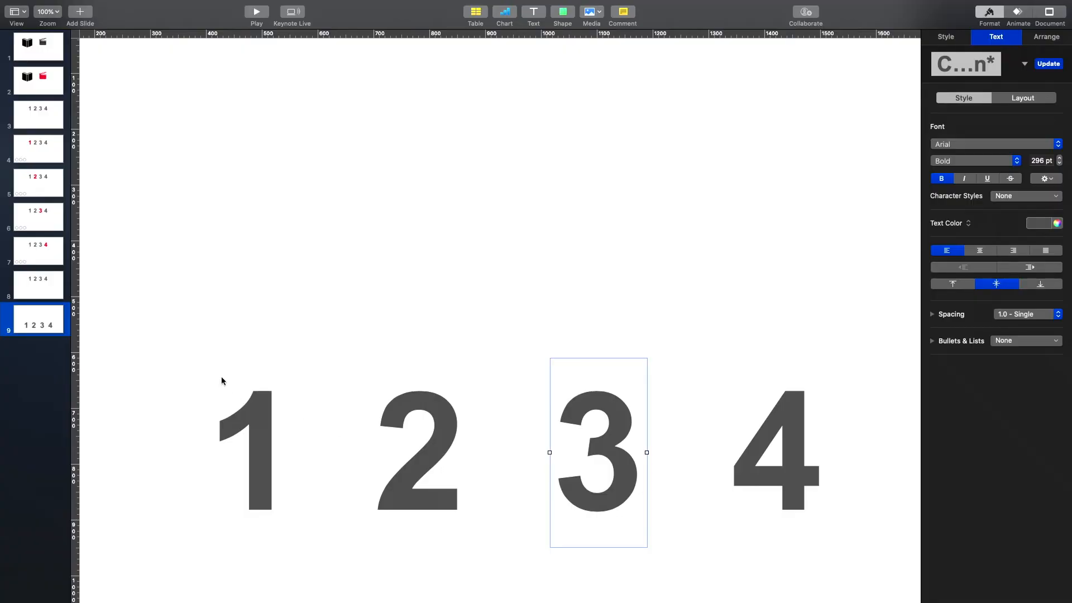
scroll(405, 305, down, 5)
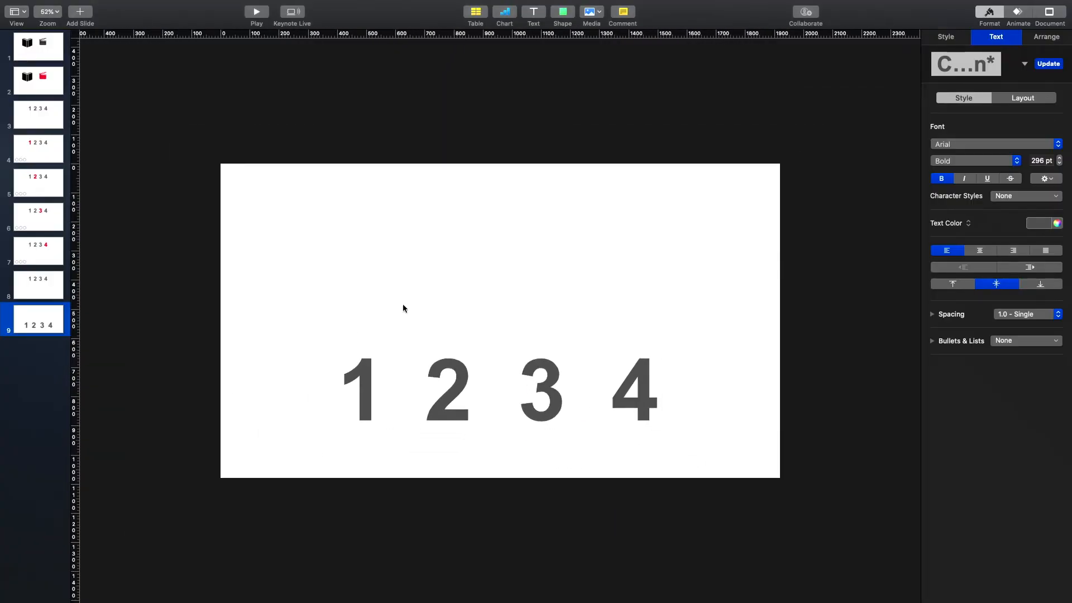
- Compare the digits on slides 8 and 9, then play the slideshow from slide 8 to slide 9 and exit
click(37, 284)
click(39, 321)
click(38, 293)
click(39, 320)
click(39, 284)
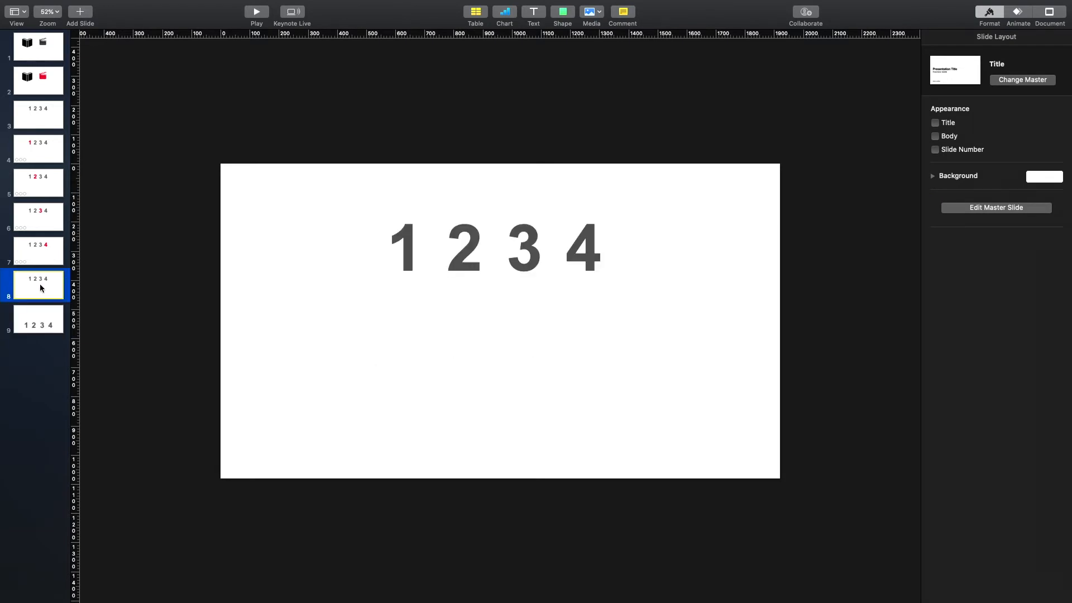
click(40, 313)
click(39, 295)
click(257, 12)
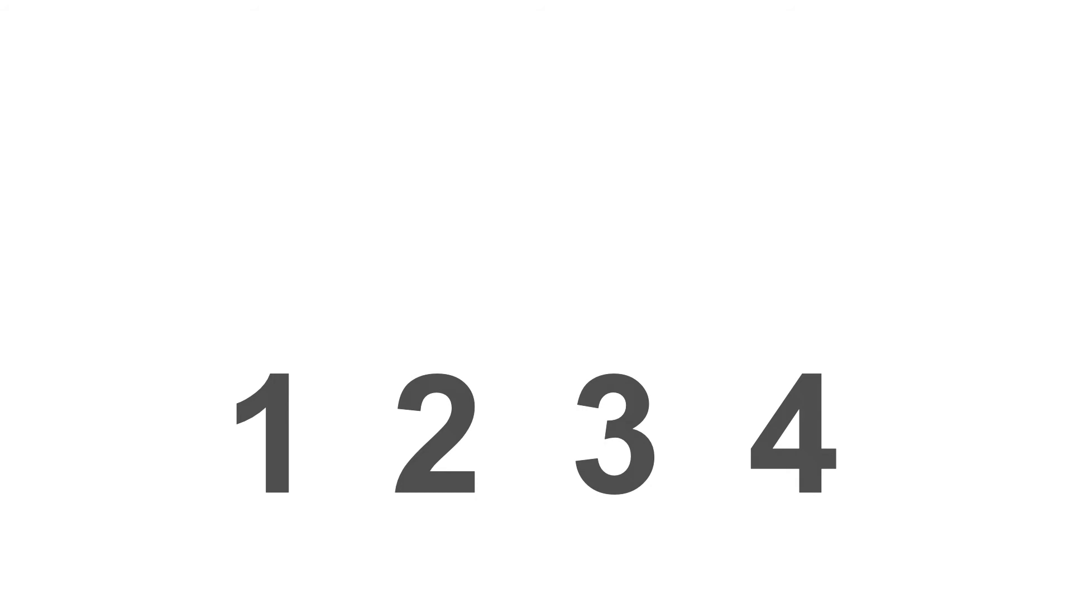
key(Escape)
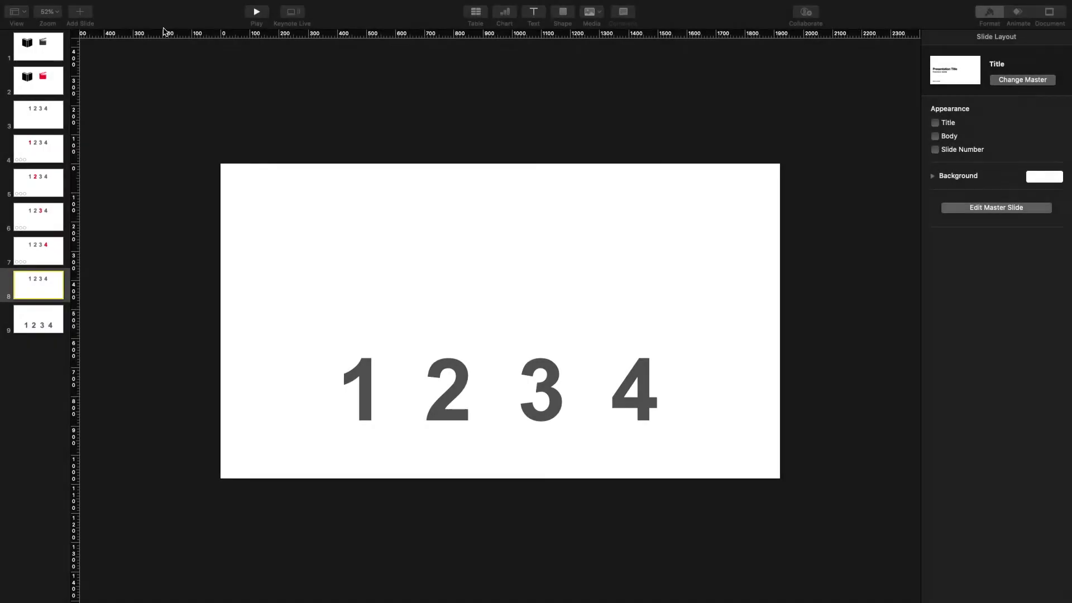
- Add a Magic Move transition to slide 8
click(23, 280)
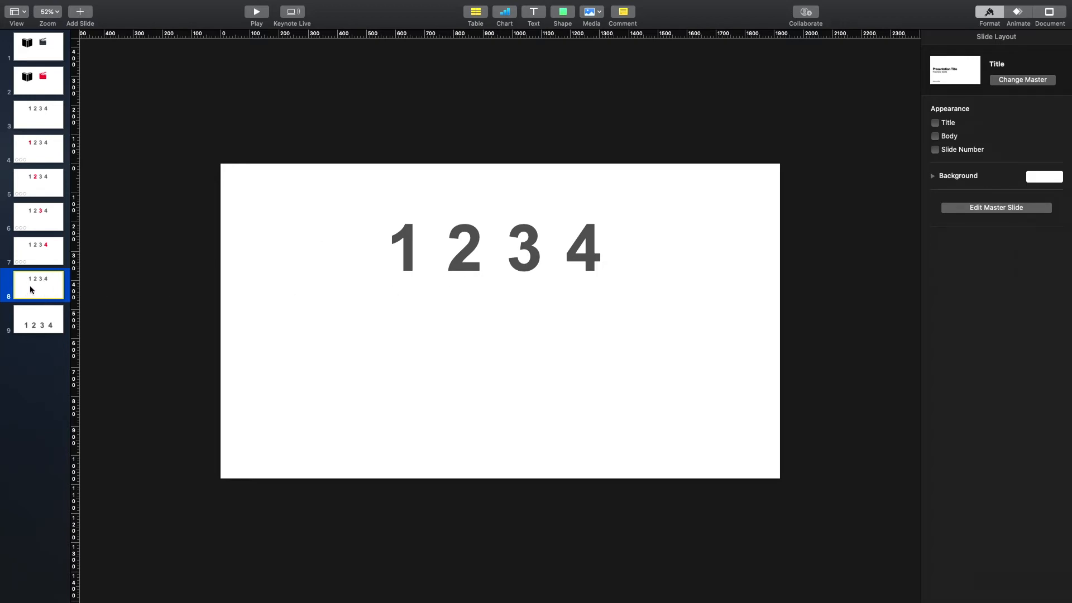
click(1019, 12)
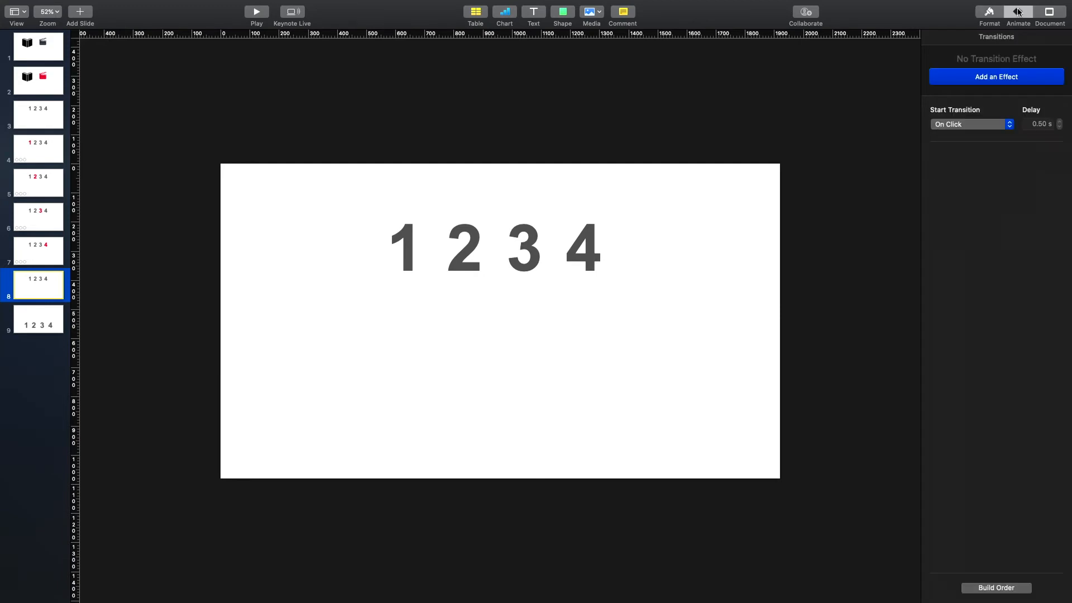
click(1006, 77)
click(987, 134)
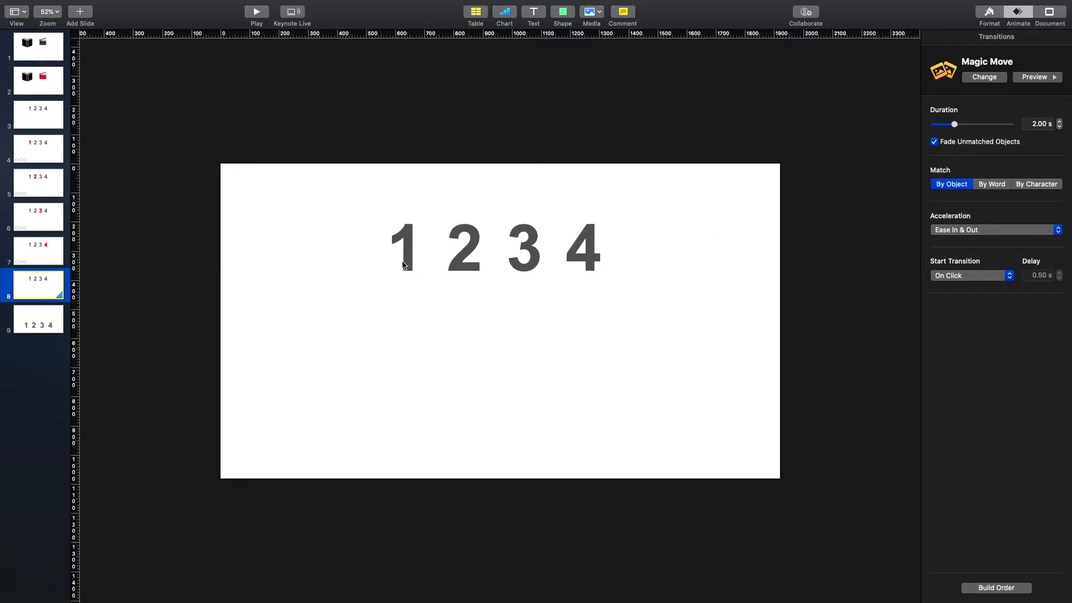
- Compare slides 8 and 9 and play the Magic Move transition between them in the slideshow
click(29, 329)
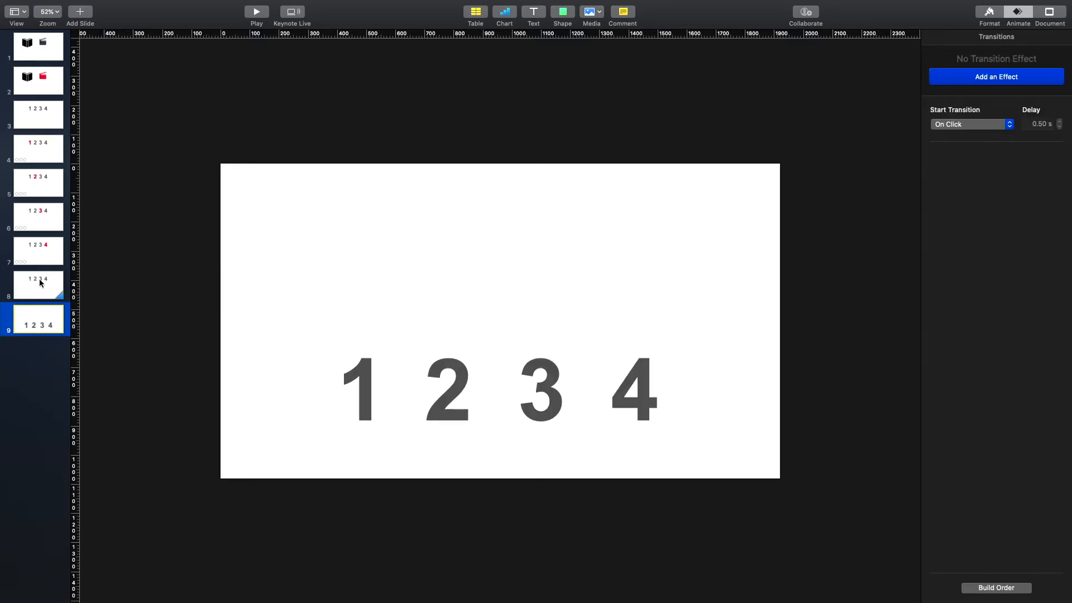
click(40, 283)
click(34, 329)
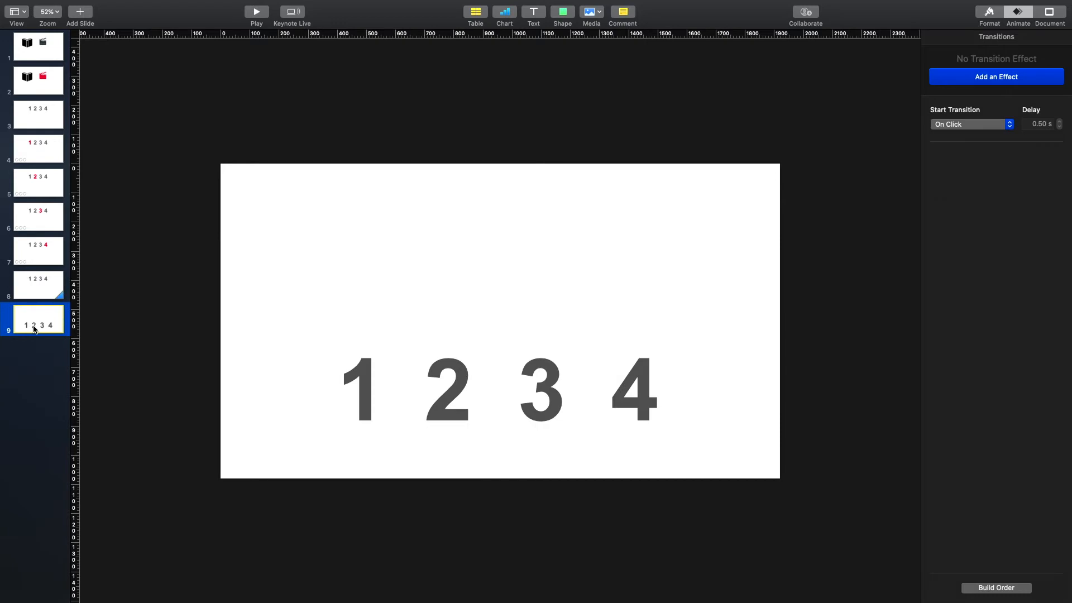
click(35, 281)
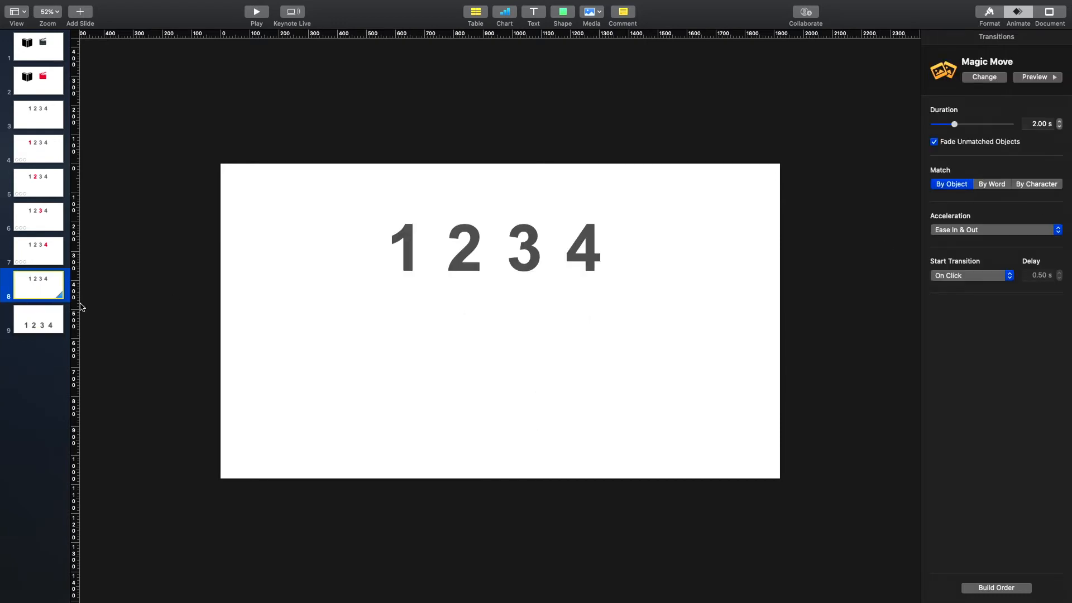
click(34, 330)
click(35, 282)
click(38, 306)
click(40, 286)
click(40, 314)
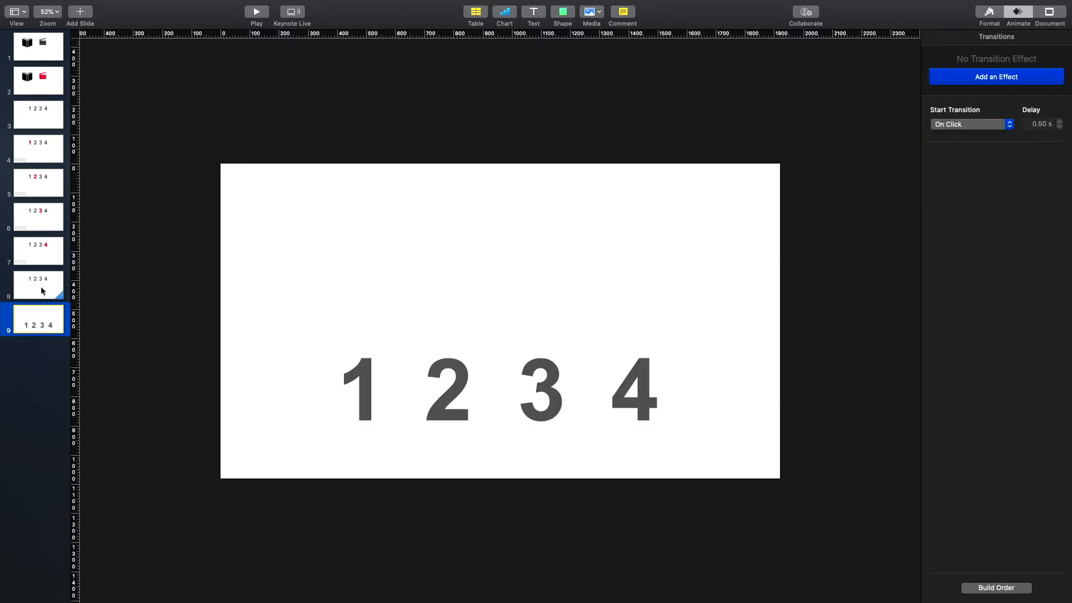
click(41, 287)
click(257, 11)
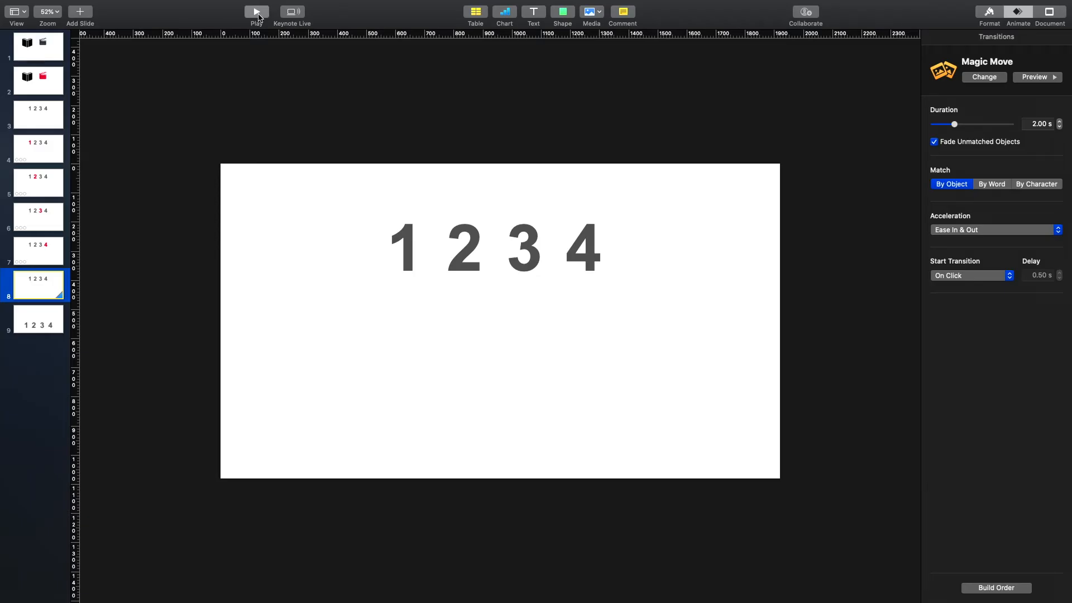
key(Right)
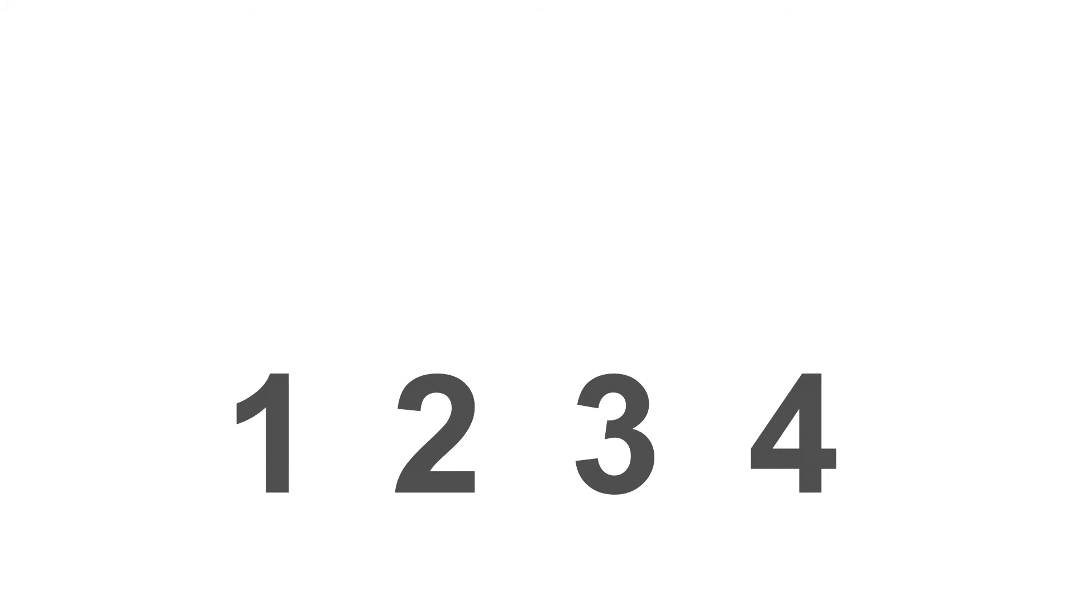
key(Escape)
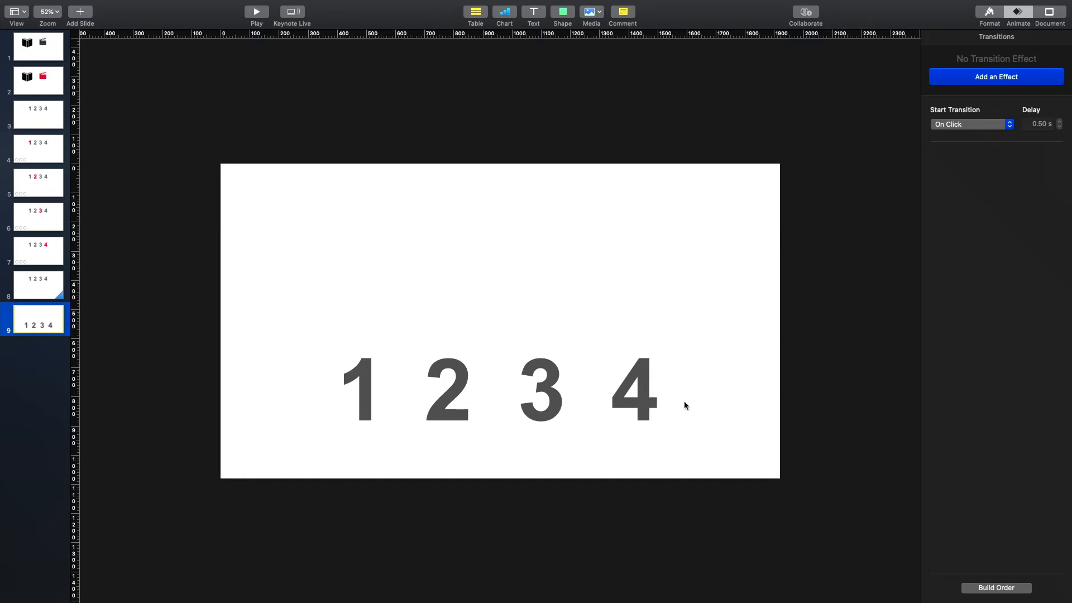
- Duplicate slide 9 with the enlarged digits
click(642, 412)
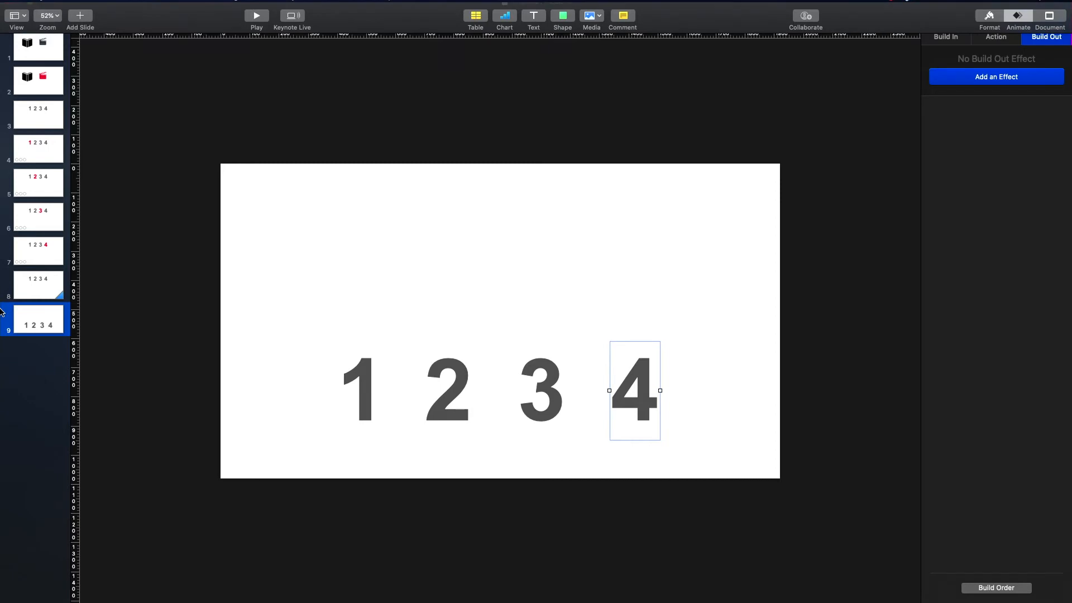
click(42, 324)
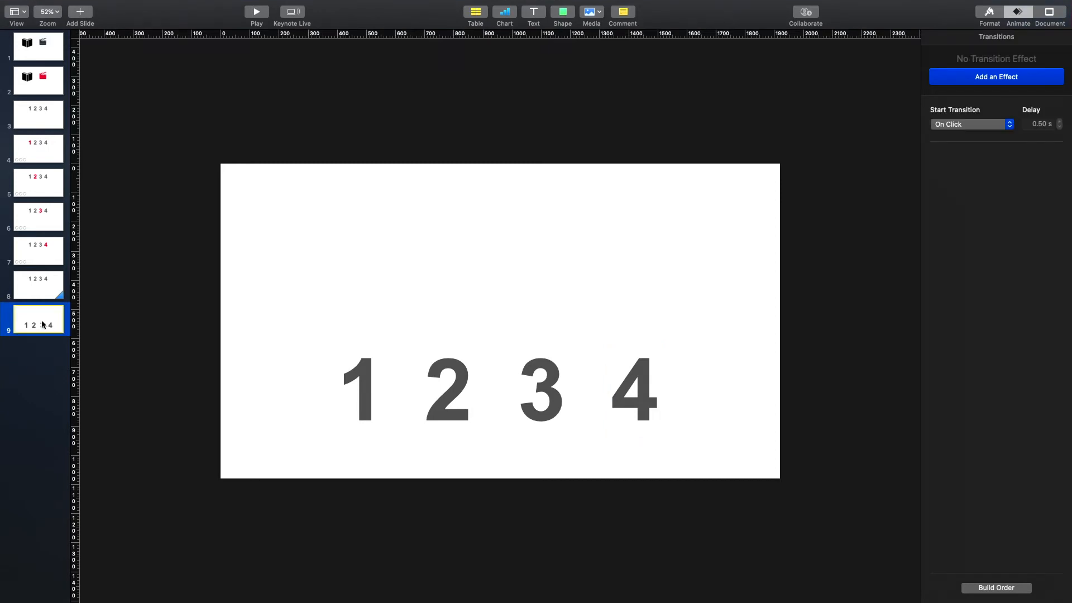
key(super+d)
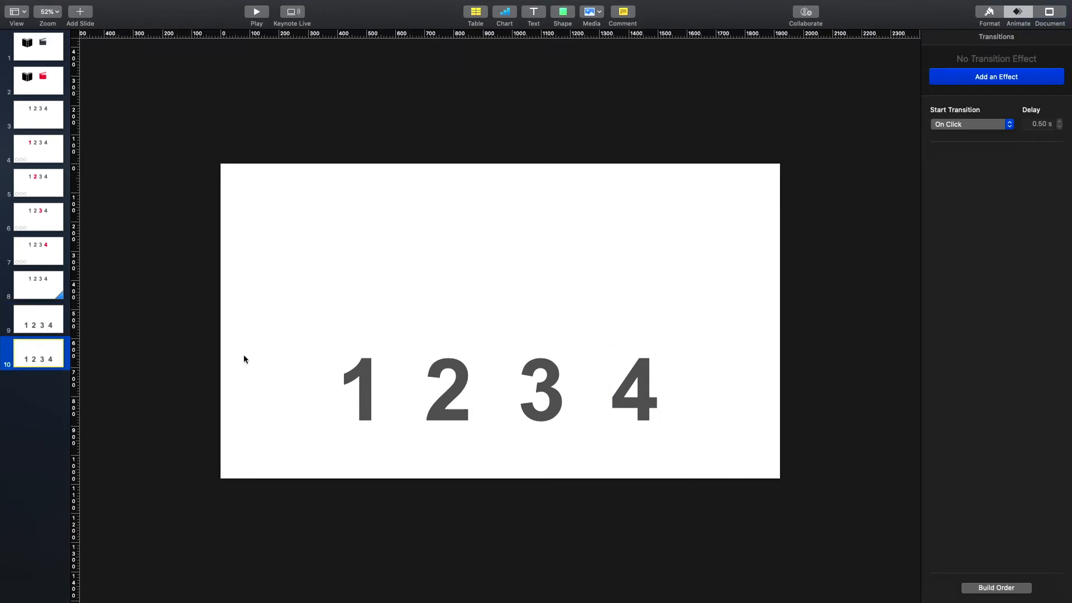
- Change the text color of the digit 4 on slide 10 to light gray
click(643, 403)
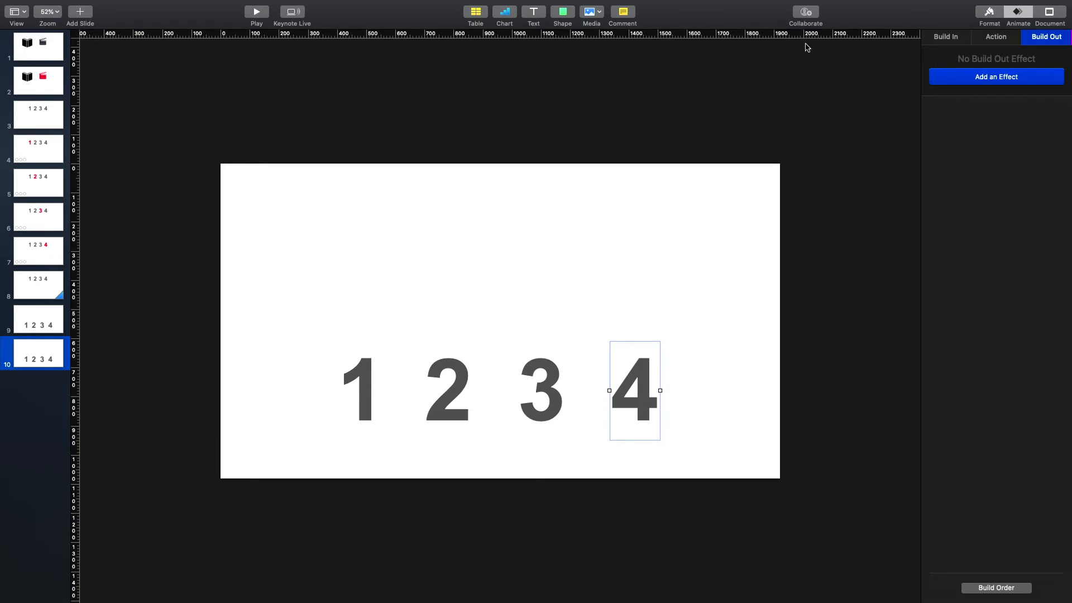
click(992, 16)
click(1046, 223)
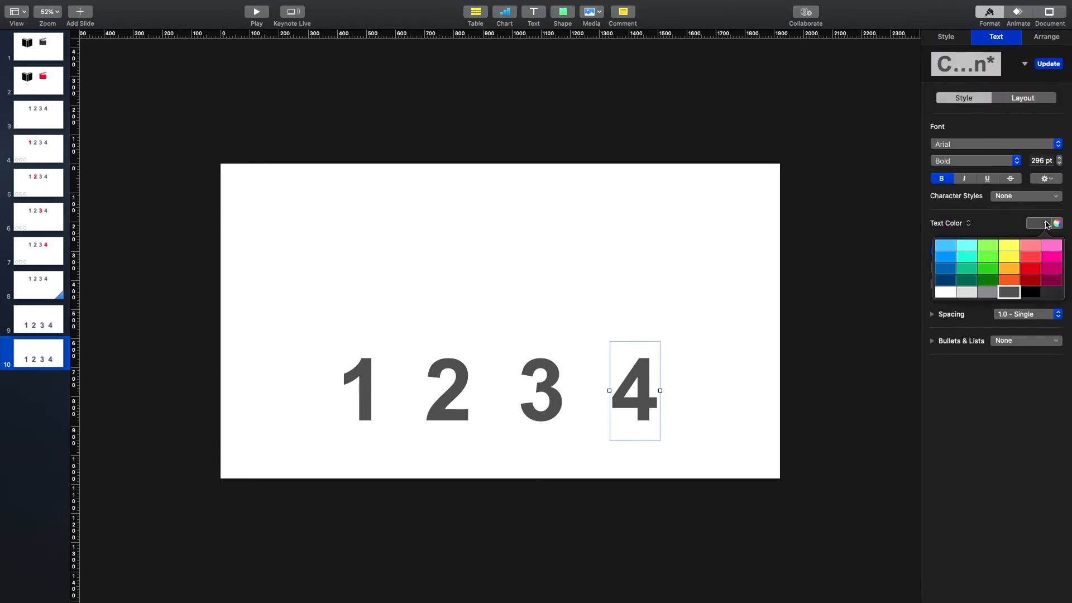
click(969, 293)
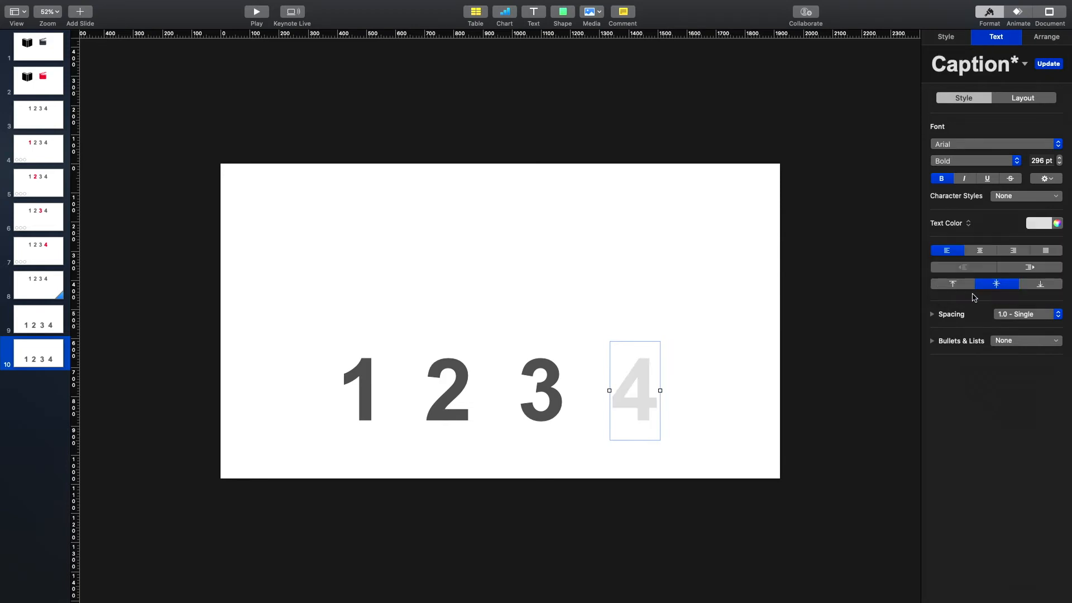
click(735, 327)
- Add a Magic Move transition with a duration of 1.00 s to slide 9 and play it in the slideshow
click(35, 323)
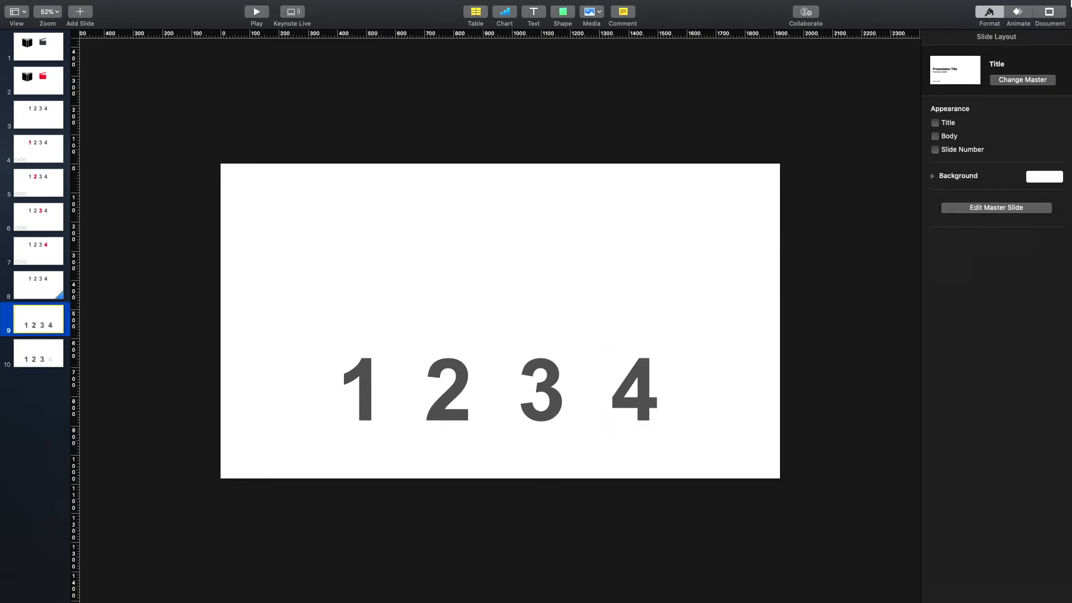
click(1022, 18)
click(1020, 75)
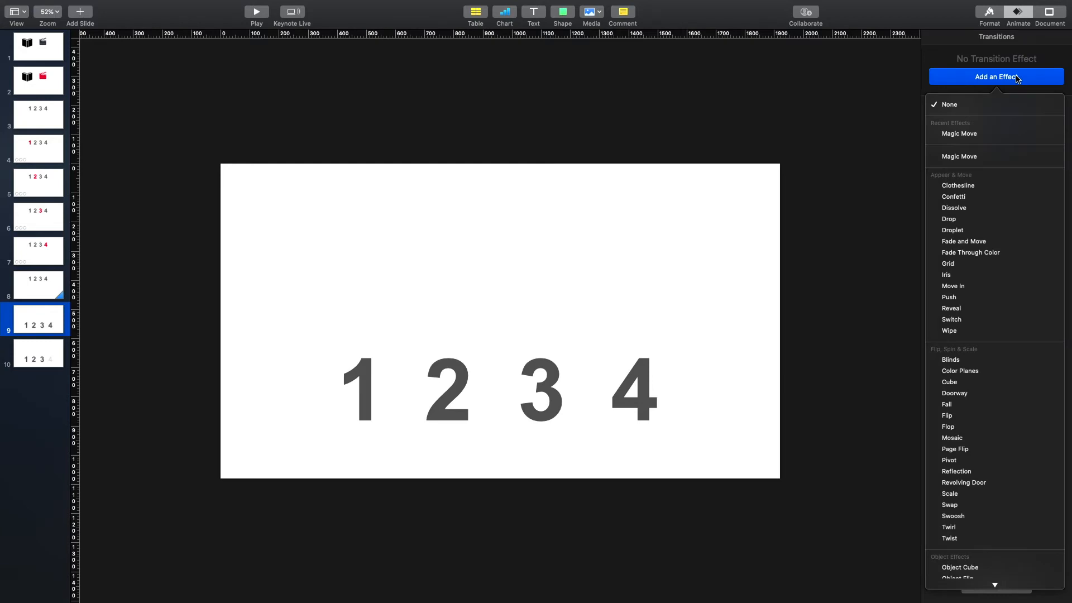
click(969, 137)
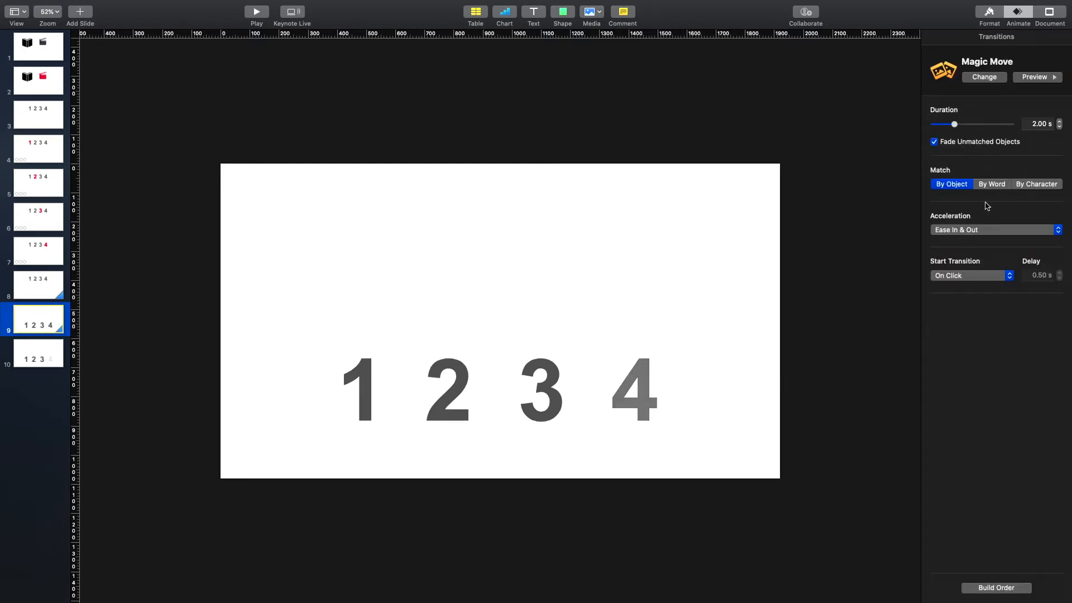
click(1060, 127)
click(1060, 127)
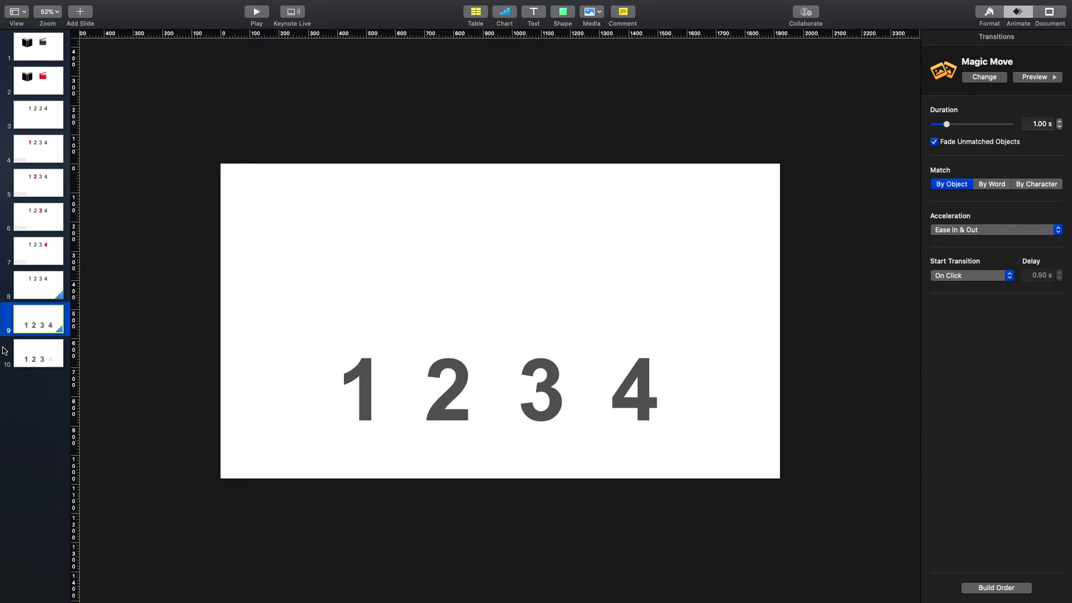
click(256, 13)
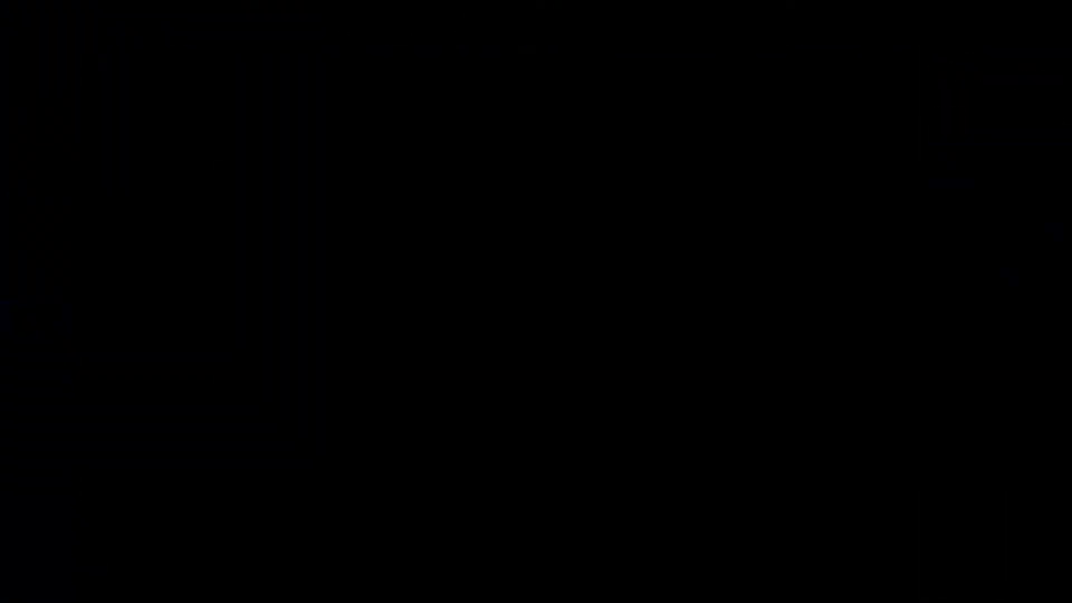
key(Escape)
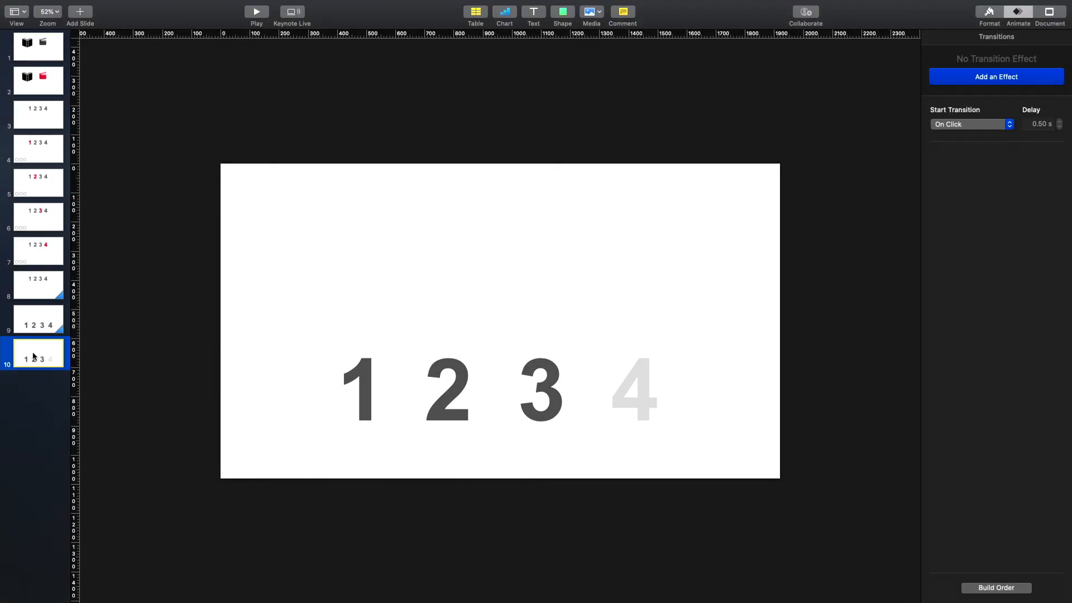
click(643, 409)
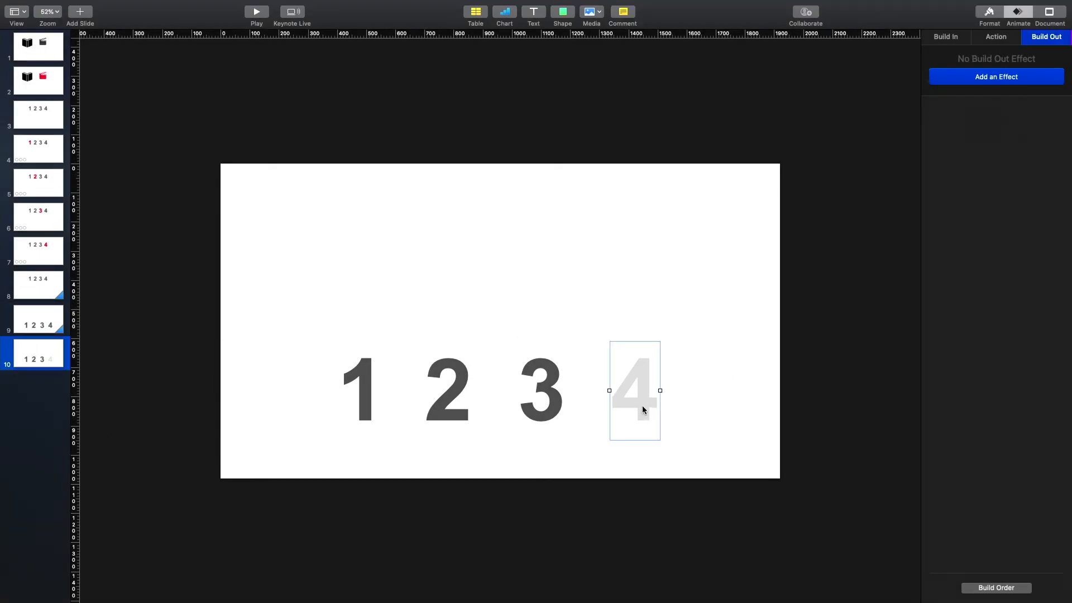
key(super+d)
key(Delete)
- Add a Move action to the digit 4 on slide 10, ending above the digit 1 at about X 398 pt, Y 161 pt, and preview it
click(642, 406)
click(1007, 38)
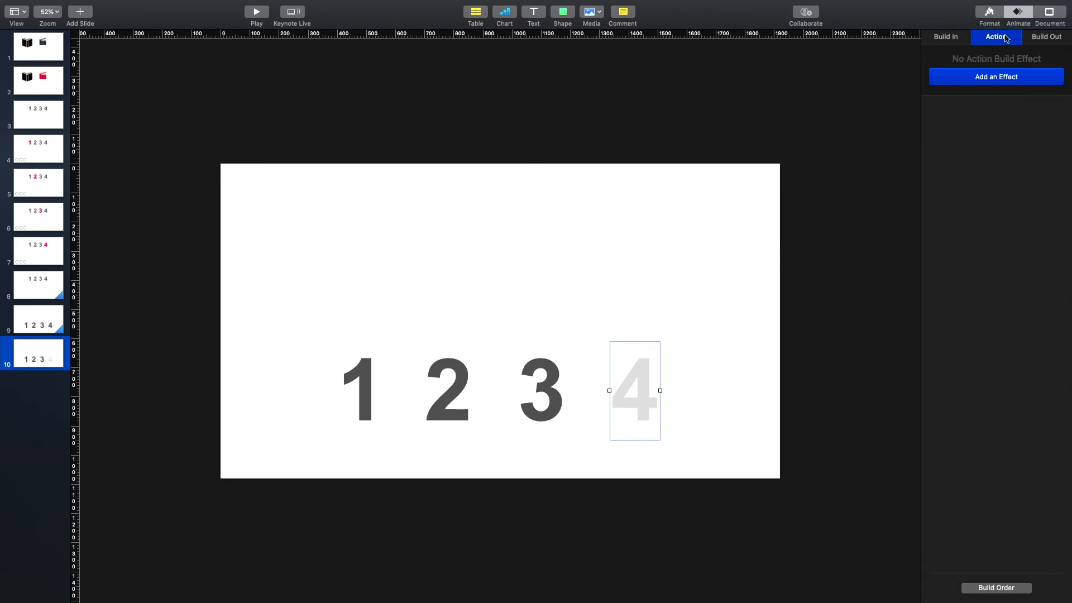
click(1006, 82)
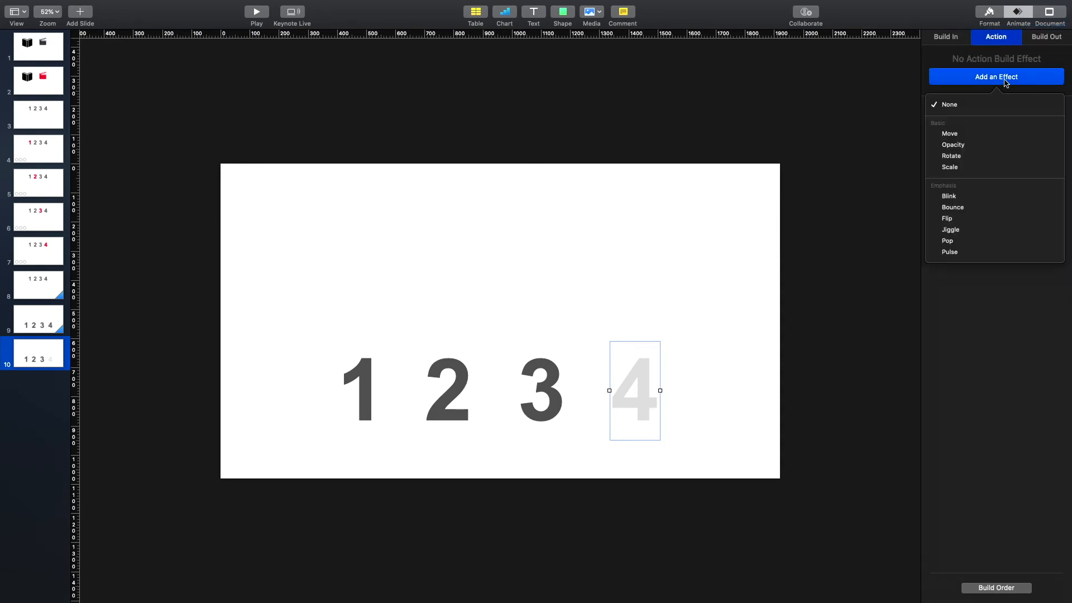
click(994, 135)
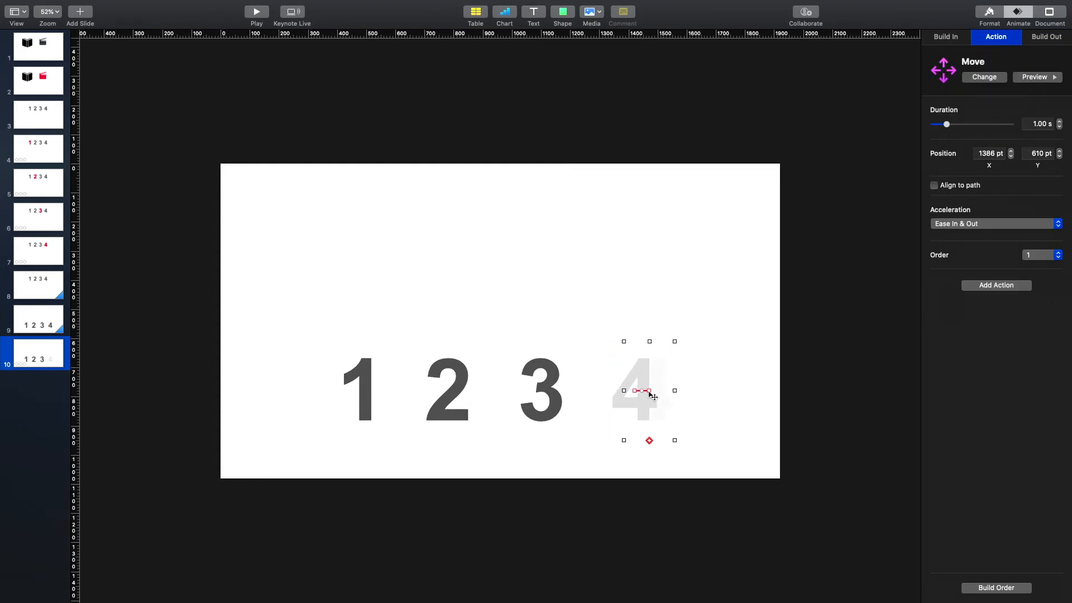
drag(650, 392, 363, 261)
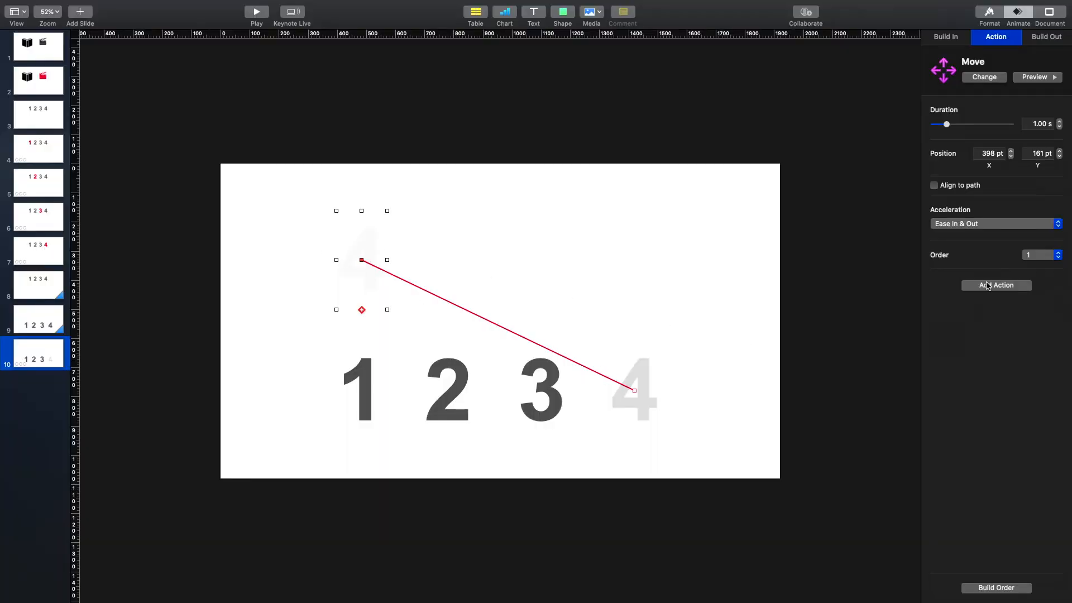
click(1045, 81)
- Bend the digit 4's motion path into an upward arc, enable Align to path, and preview the animation
drag(498, 327, 574, 306)
click(1053, 78)
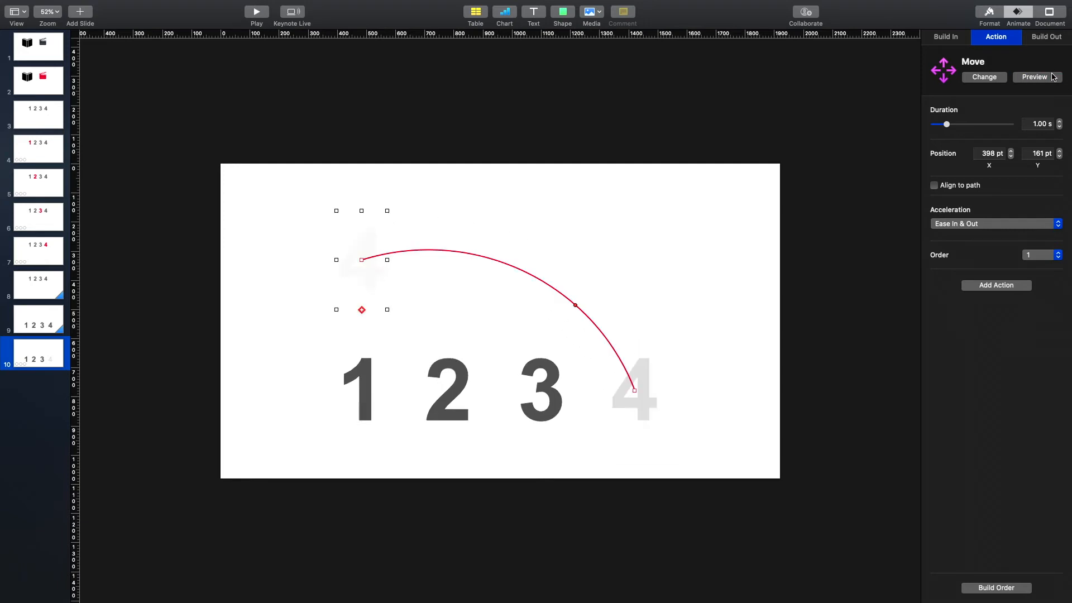
click(961, 190)
click(1029, 82)
click(1028, 81)
click(1028, 82)
- Reshape the digit 4's Move action to end at about X 36 pt, Y 82 pt, and preview the animation
drag(410, 288, 484, 335)
click(1046, 78)
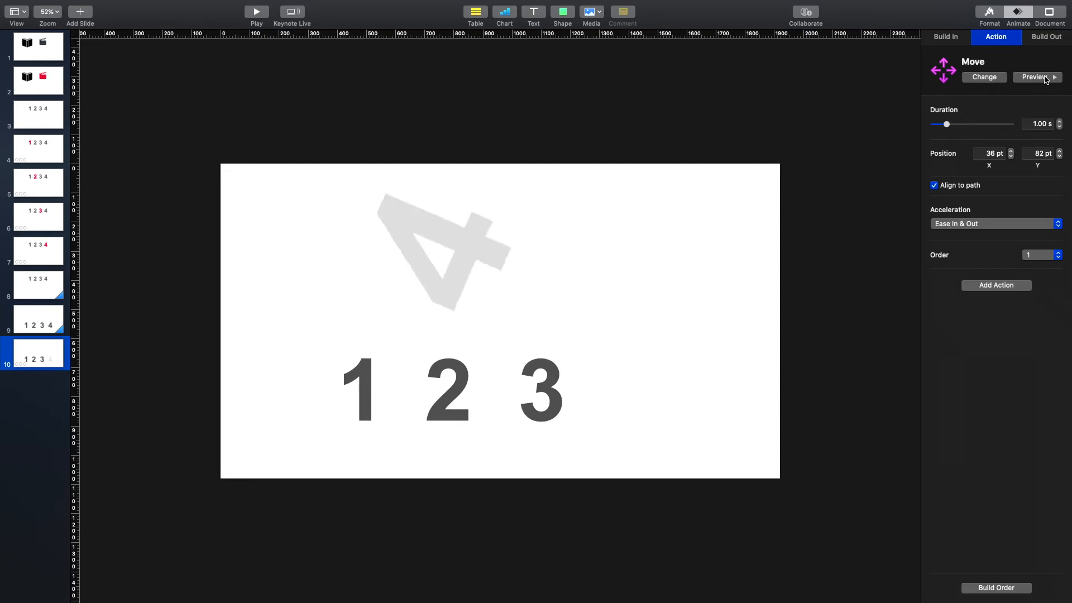
click(1046, 78)
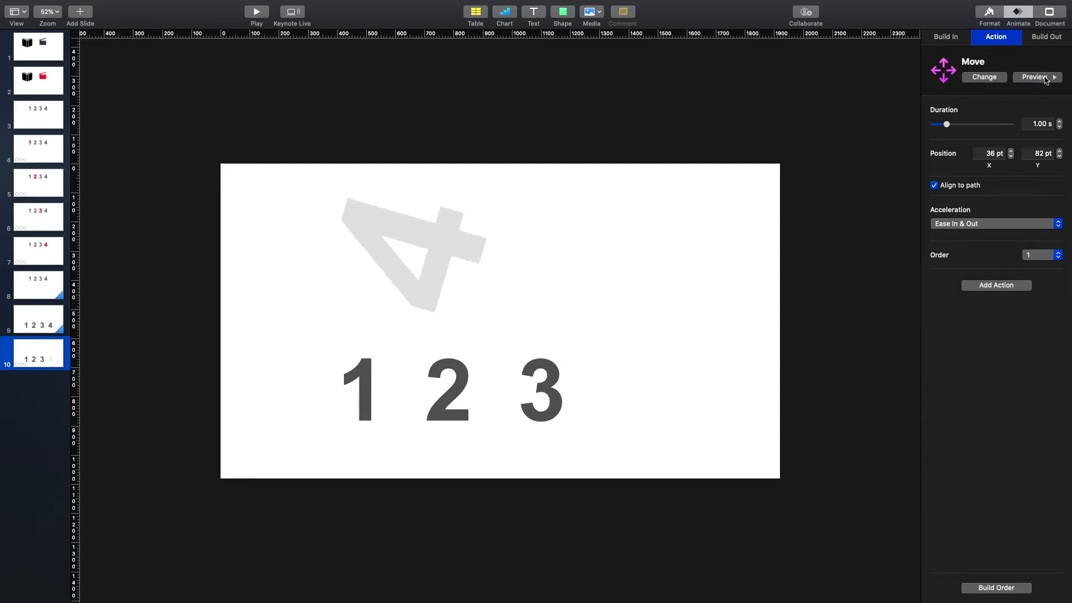
- Add a Rotate action to the digit 4 on slide 10 and set its direction to Clockwise
click(1002, 41)
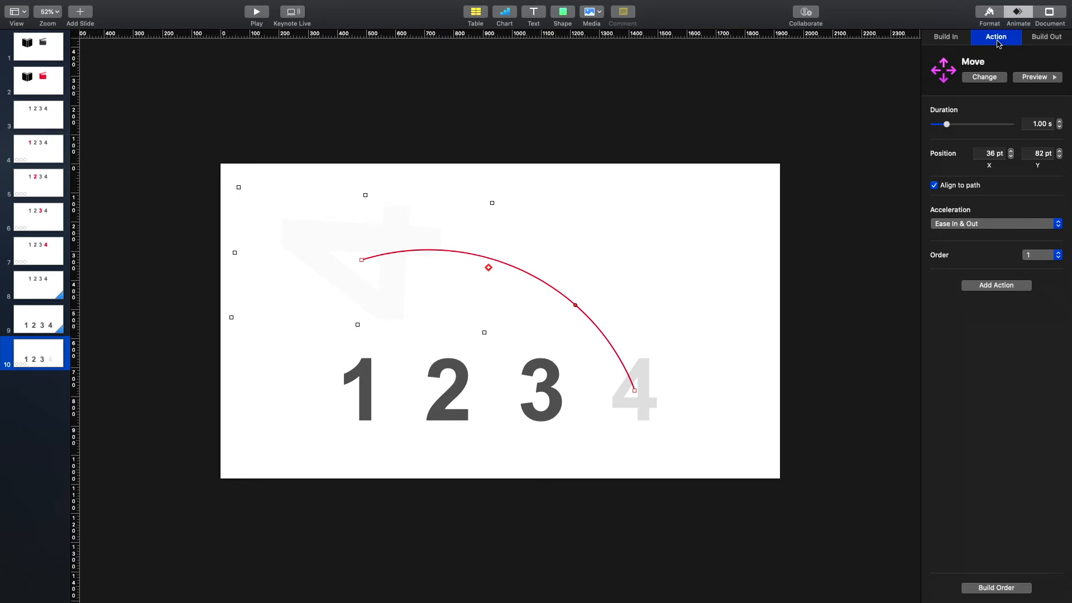
click(1017, 287)
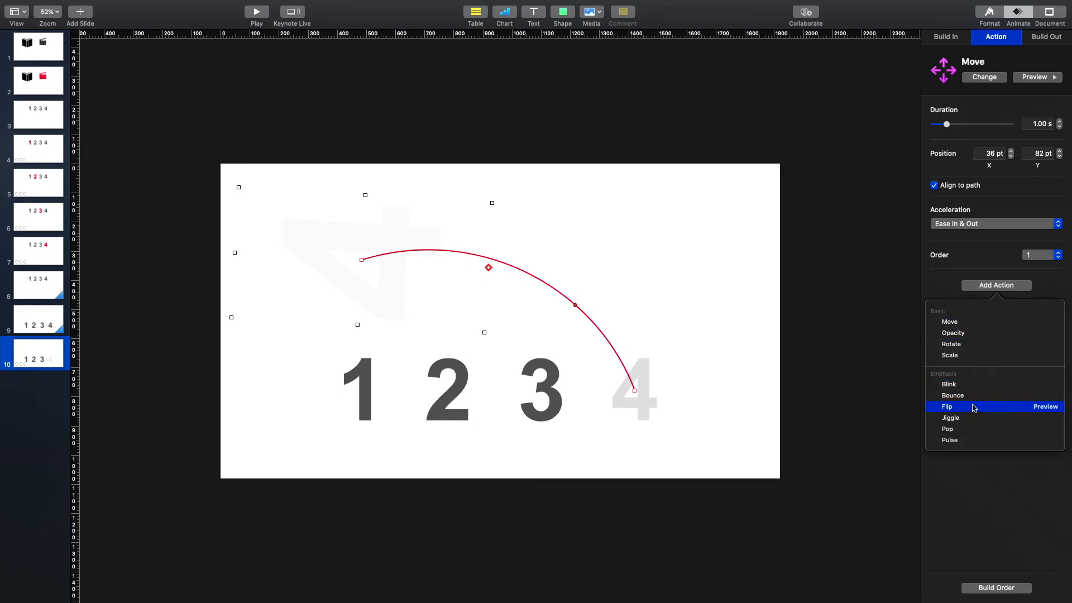
click(963, 345)
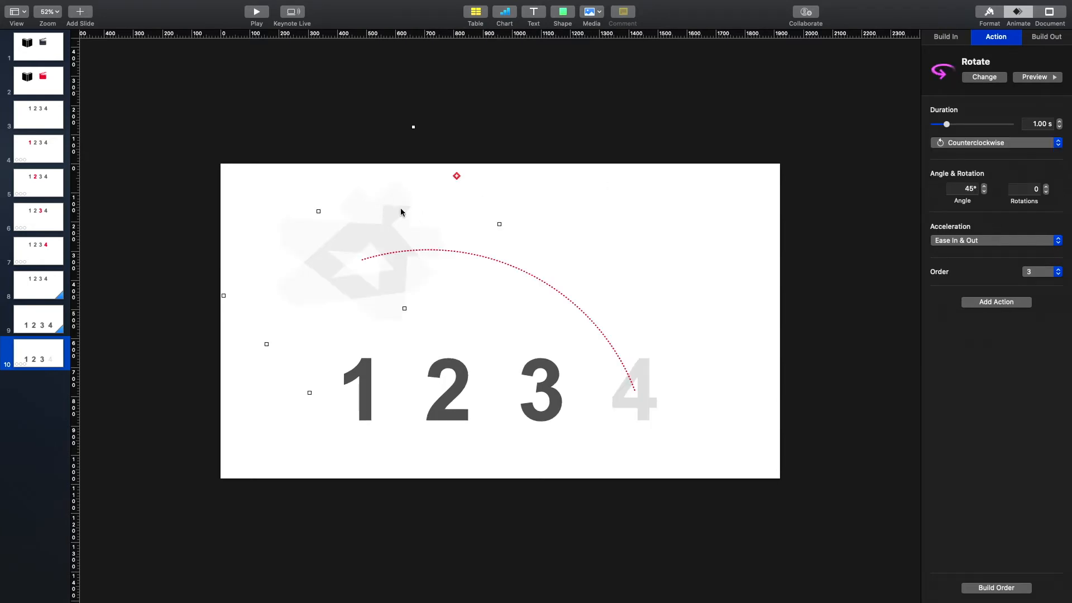
click(984, 192)
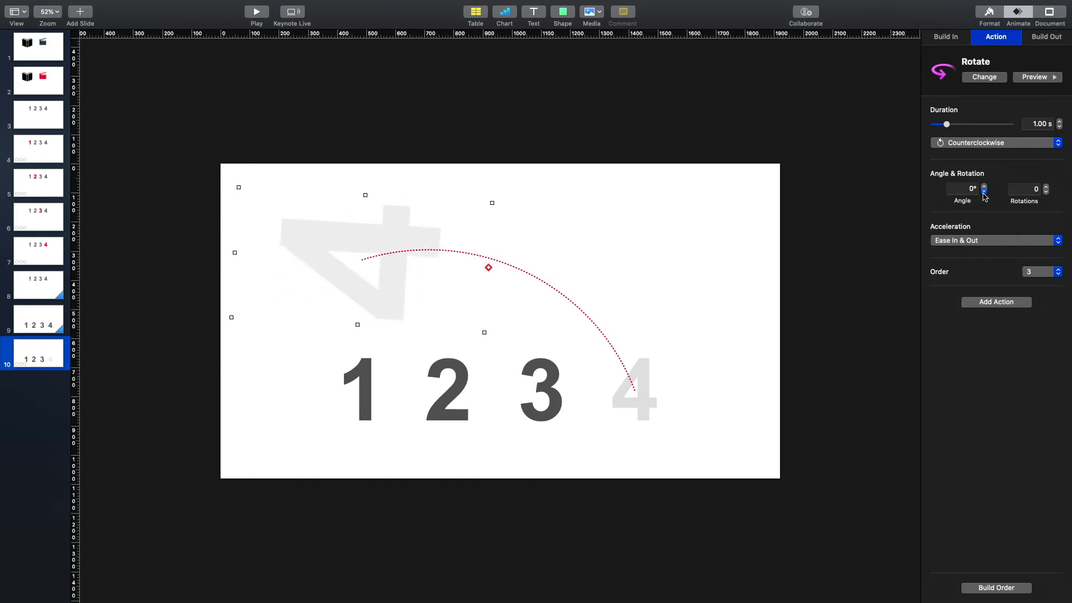
click(985, 188)
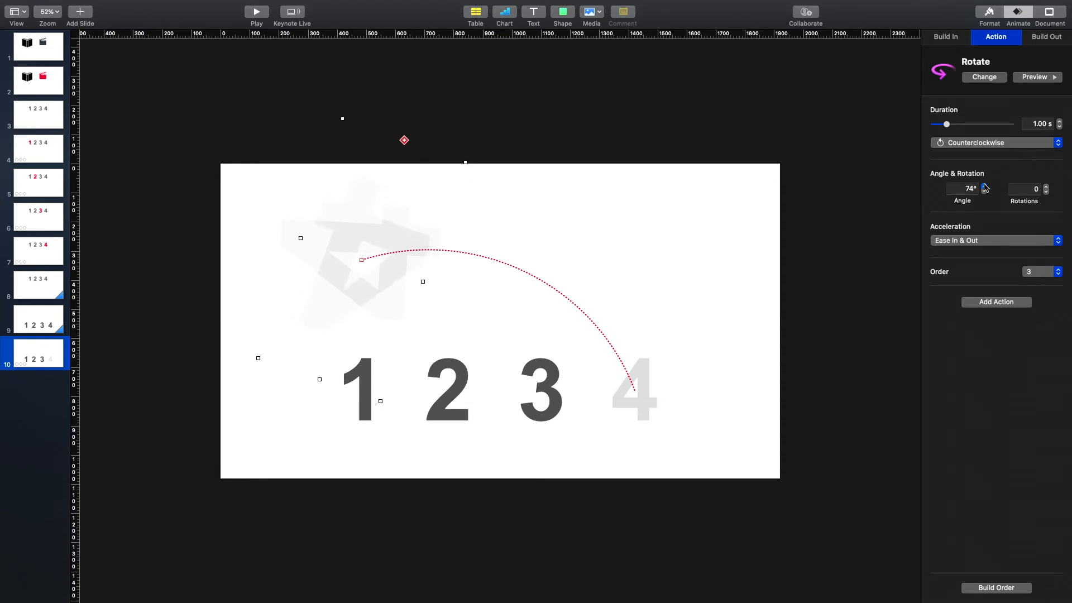
click(979, 148)
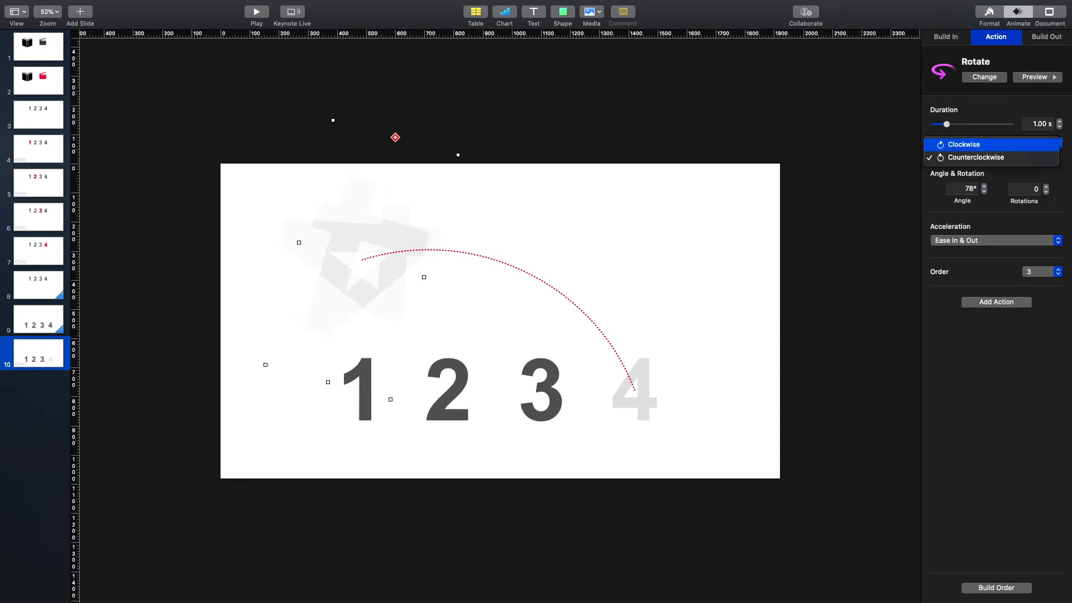
click(964, 144)
- Set the digit 4's Rotate angle to 87° so that the digit stands upright
click(985, 192)
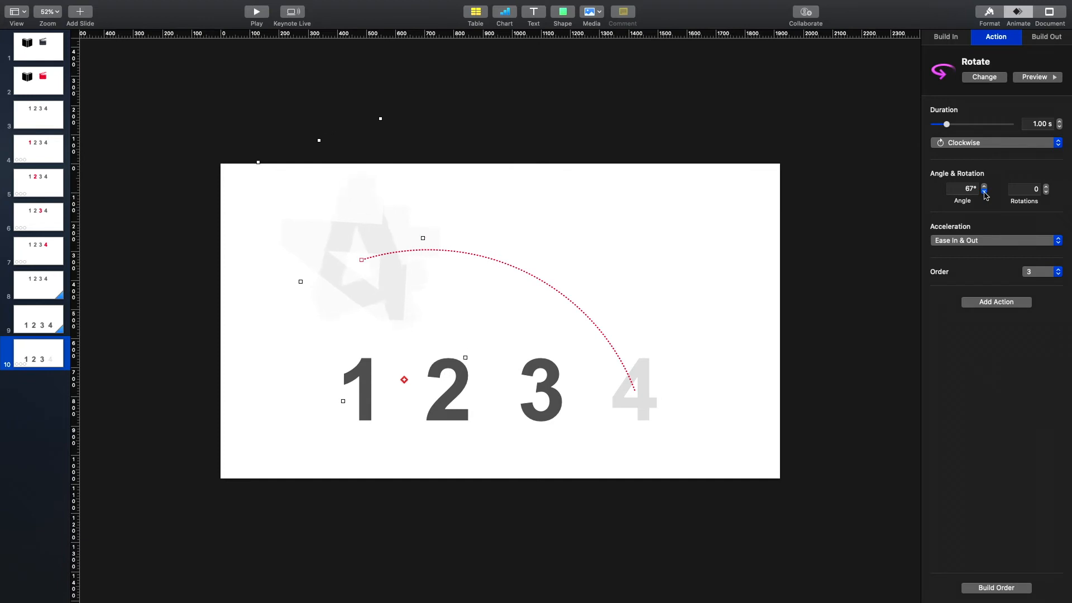
click(984, 188)
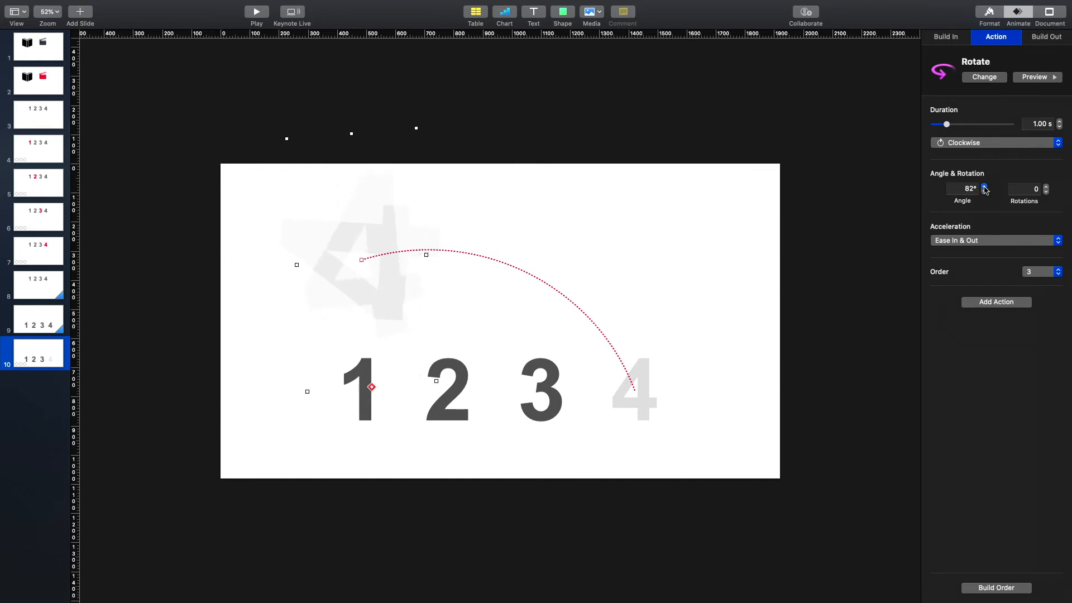
click(984, 192)
click(985, 186)
click(985, 186)
click(985, 186)
- Check the rotated 4's vertical stem against a temporary vertical guide, and remove the guide
drag(76, 312, 399, 326)
scroll(398, 326, up, 3)
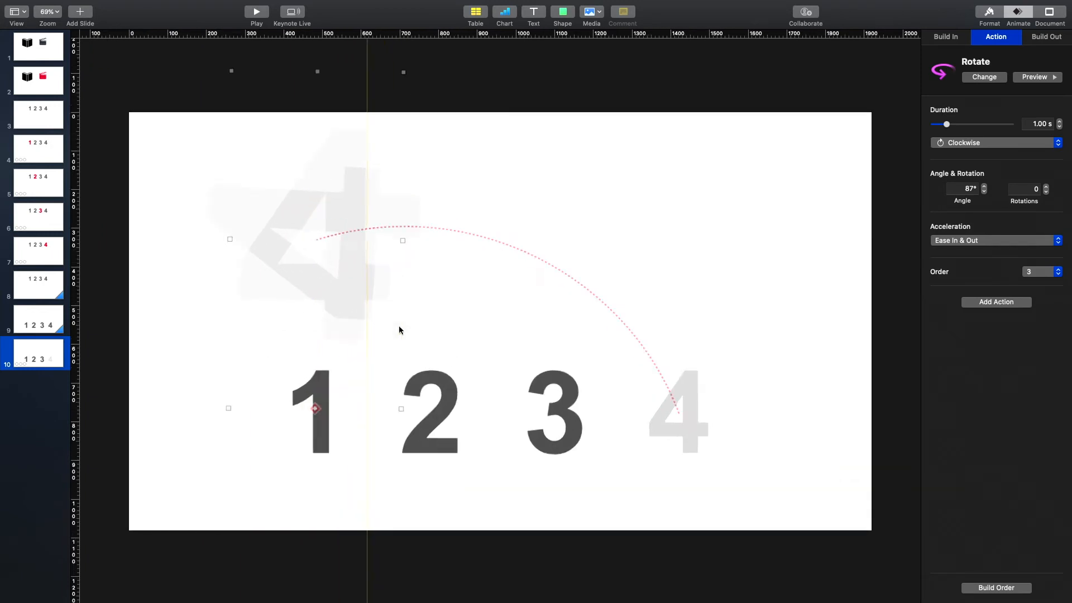
scroll(399, 326, up, 5)
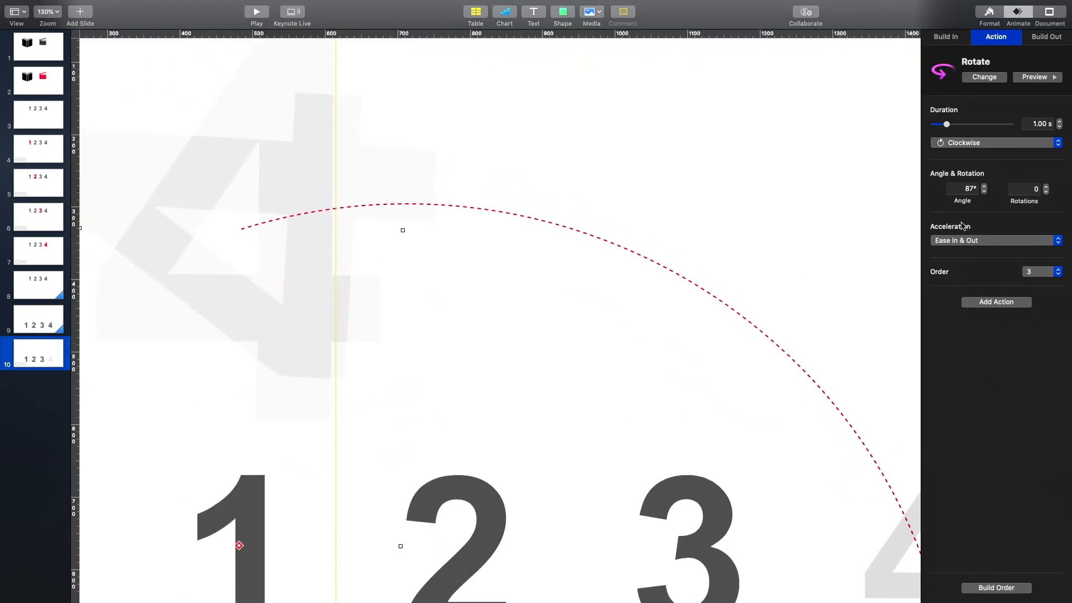
click(984, 192)
click(985, 187)
scroll(352, 250, down, 8)
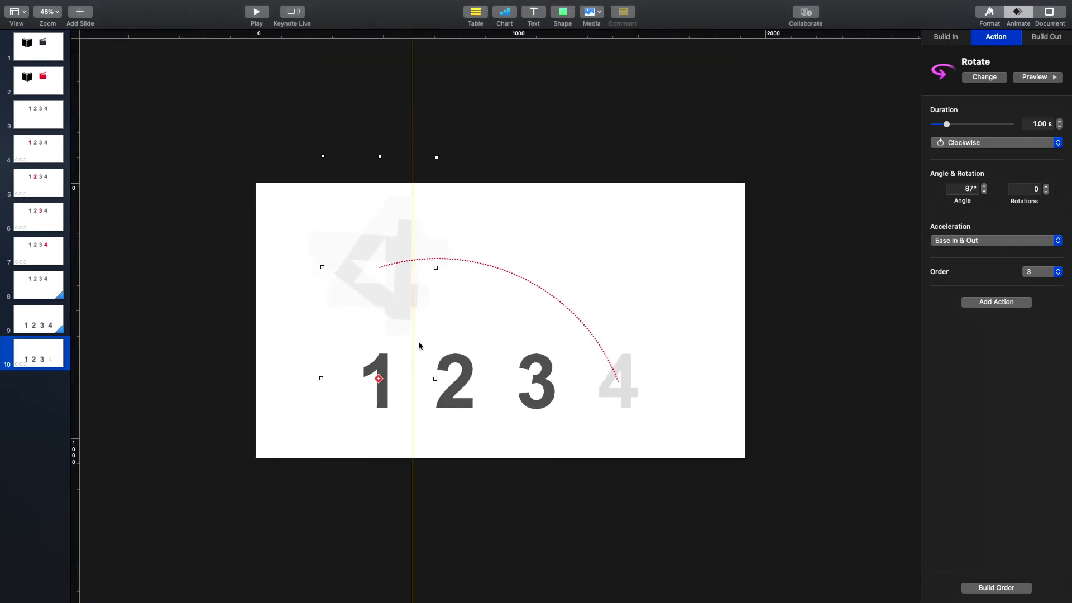
drag(411, 345, 69, 338)
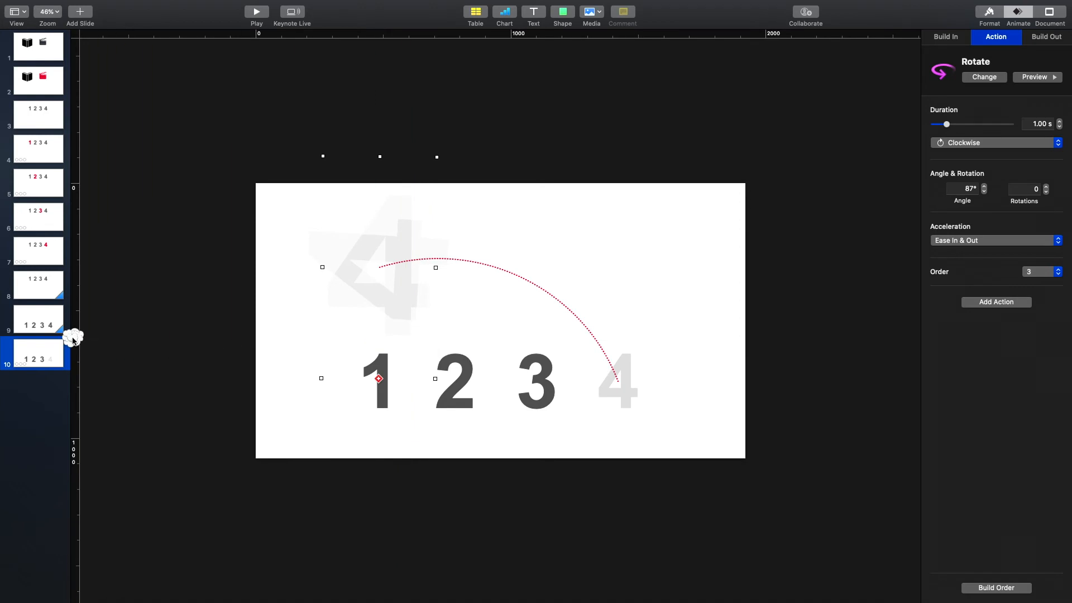
- Preview slide 10's builds from the build order and select the digit 4's Rotate build
click(1030, 589)
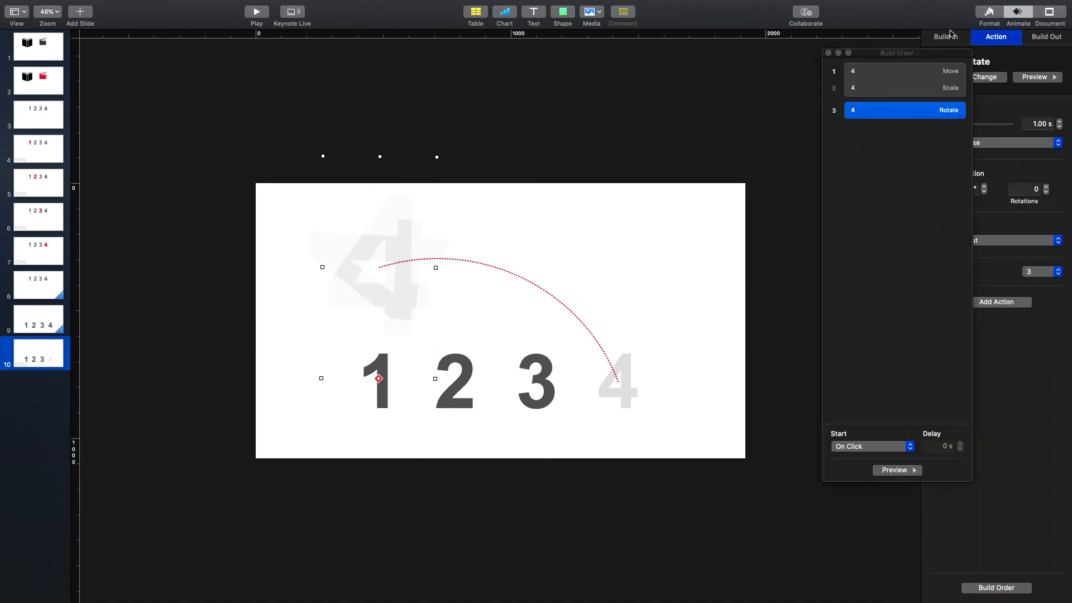
click(908, 164)
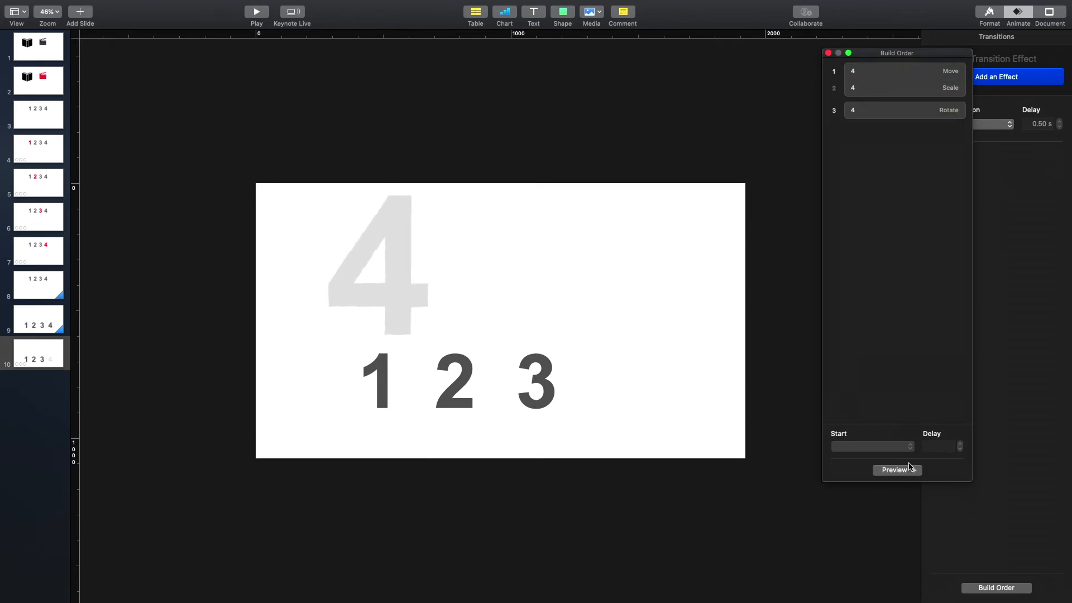
click(898, 112)
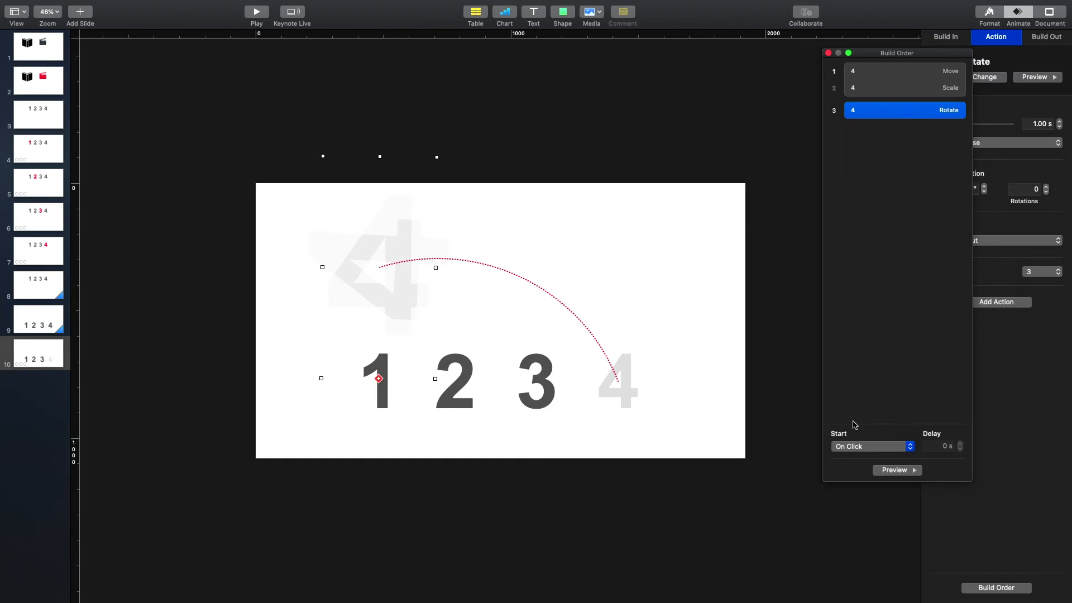
- Set the digit 4's Rotate build to start With Build 1 and preview the builds
click(859, 448)
click(859, 456)
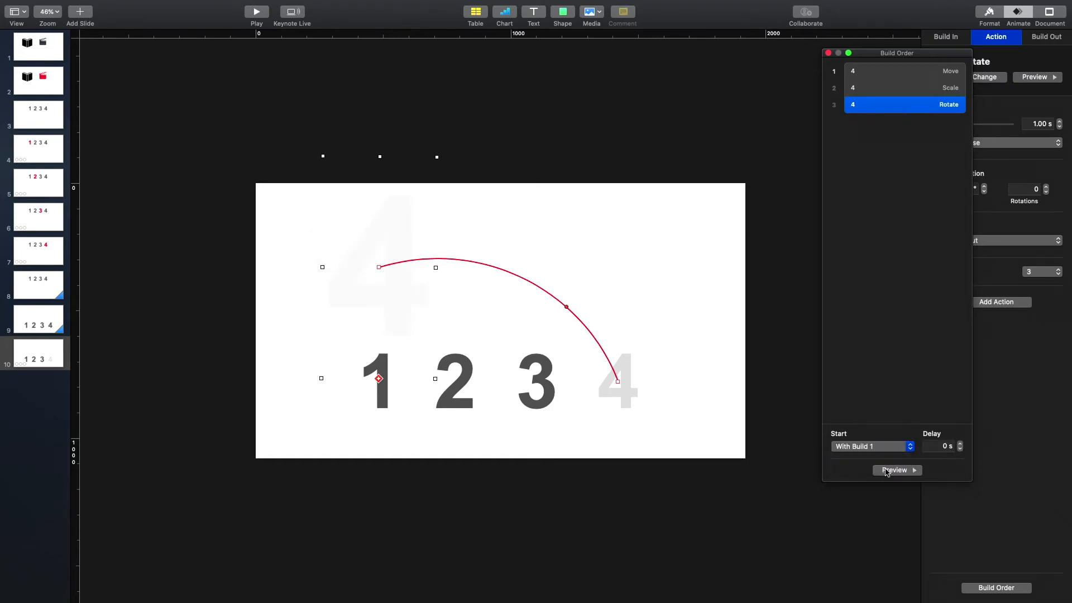
click(888, 471)
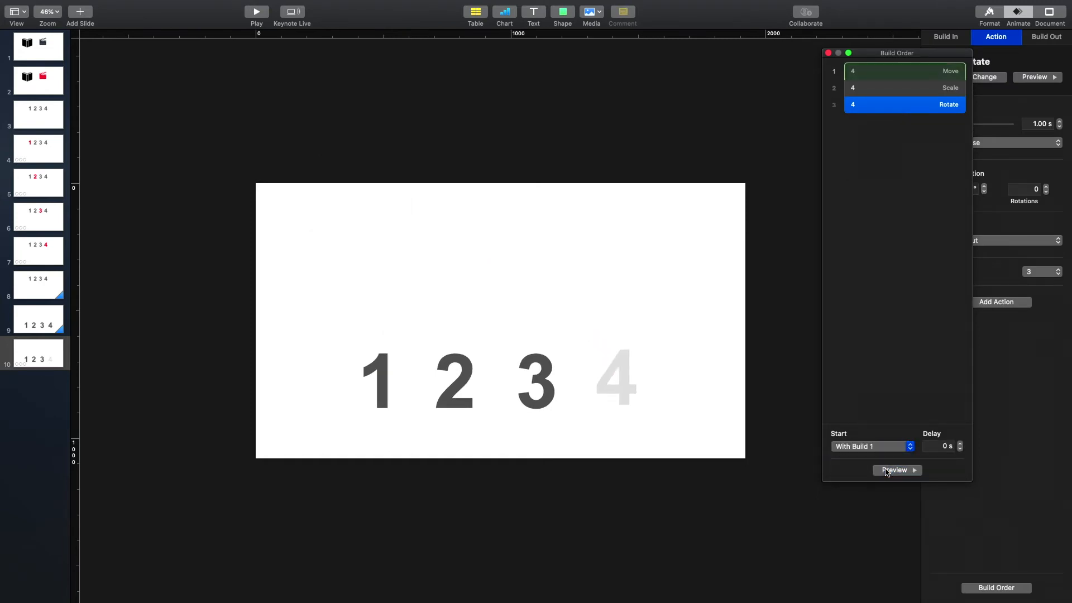
click(888, 470)
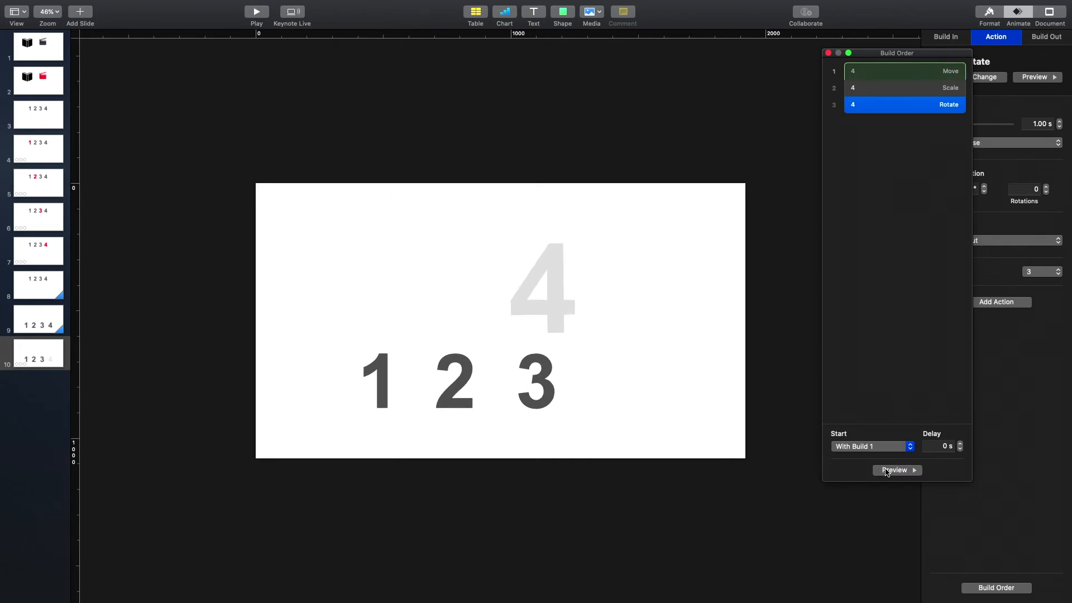
- Set the digit 4's Rotate build to start After Build 2, preview the sequence, and close the build order
click(887, 453)
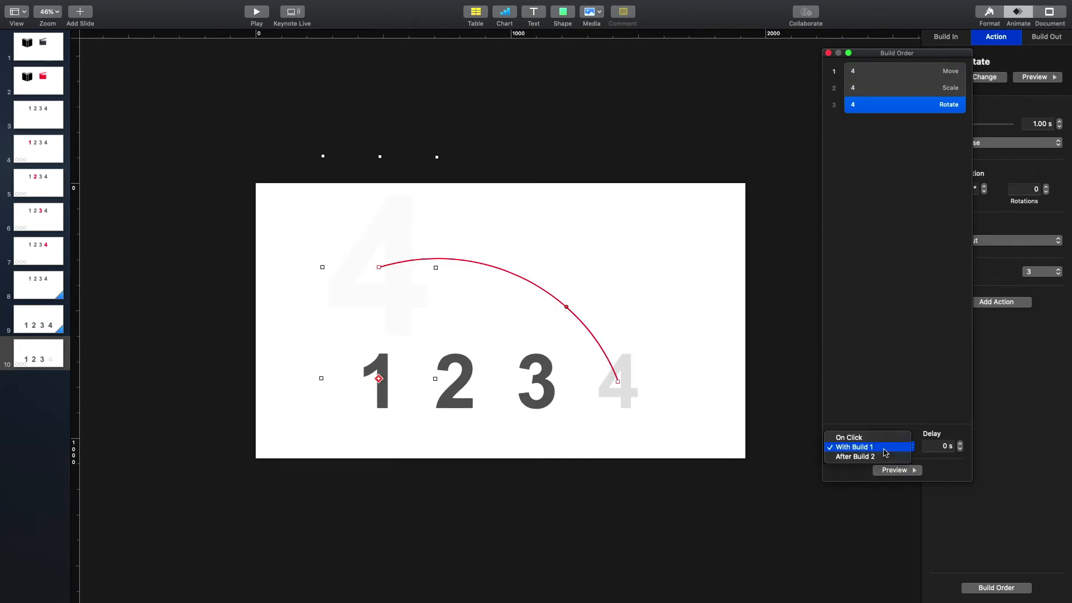
click(880, 456)
click(884, 471)
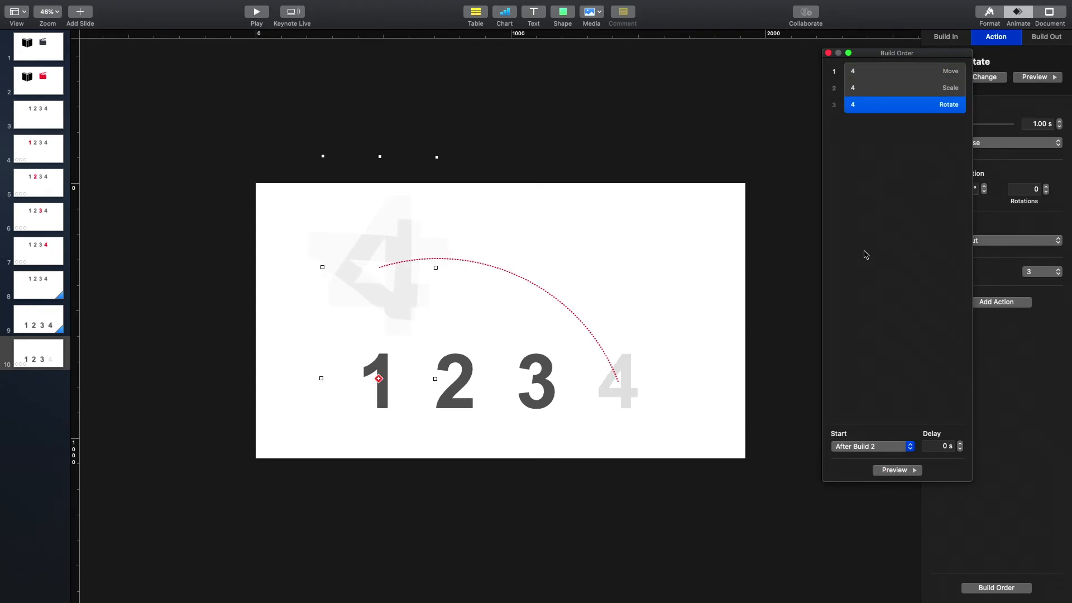
click(828, 54)
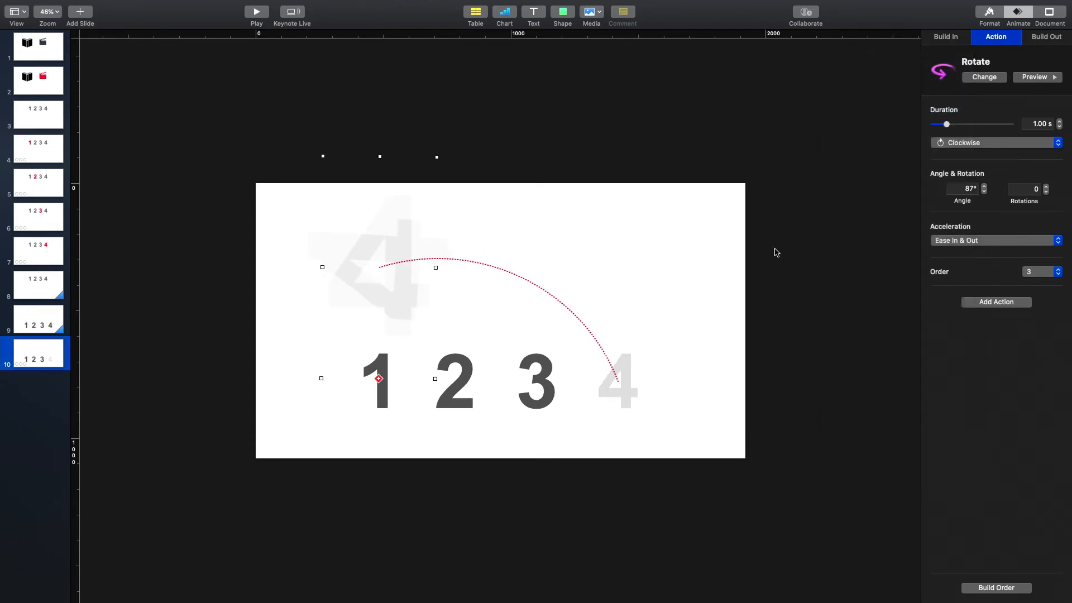
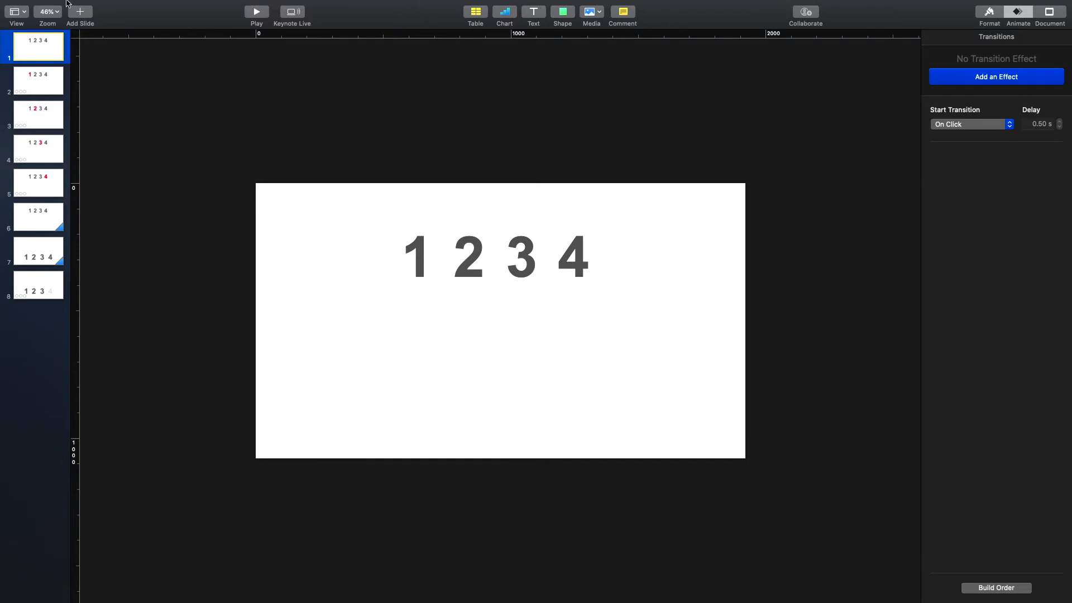
- Open the slideshow recording view and start recording from slide 1
click(289, 7)
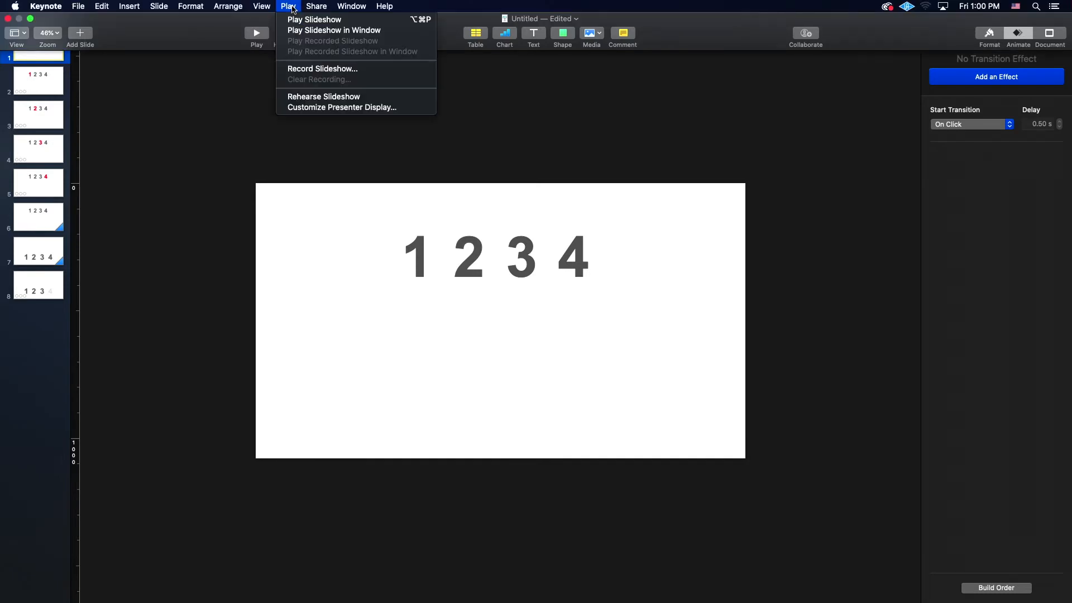
click(314, 69)
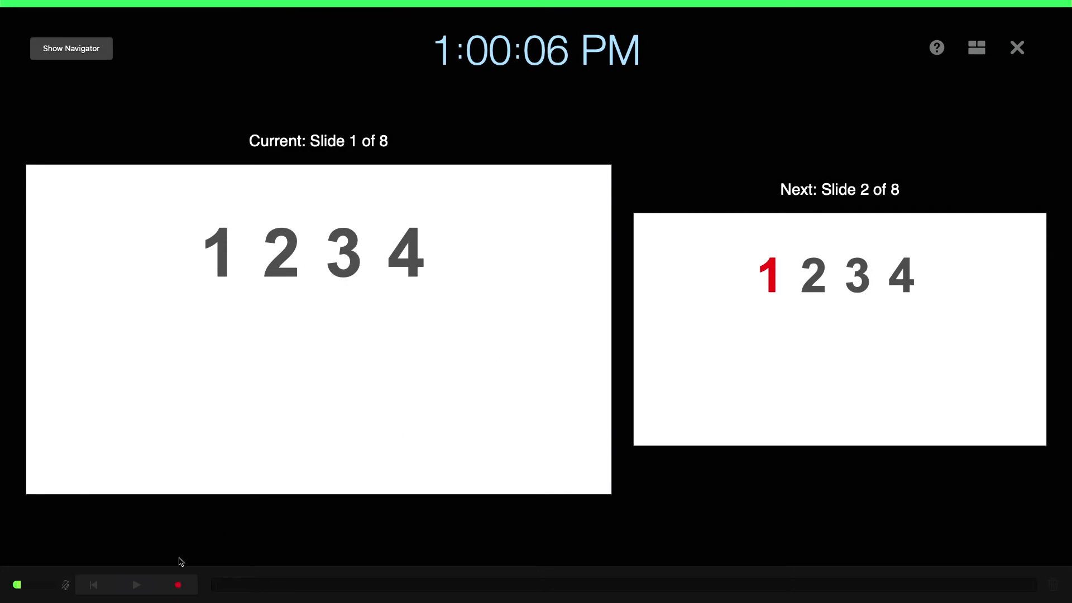
click(180, 584)
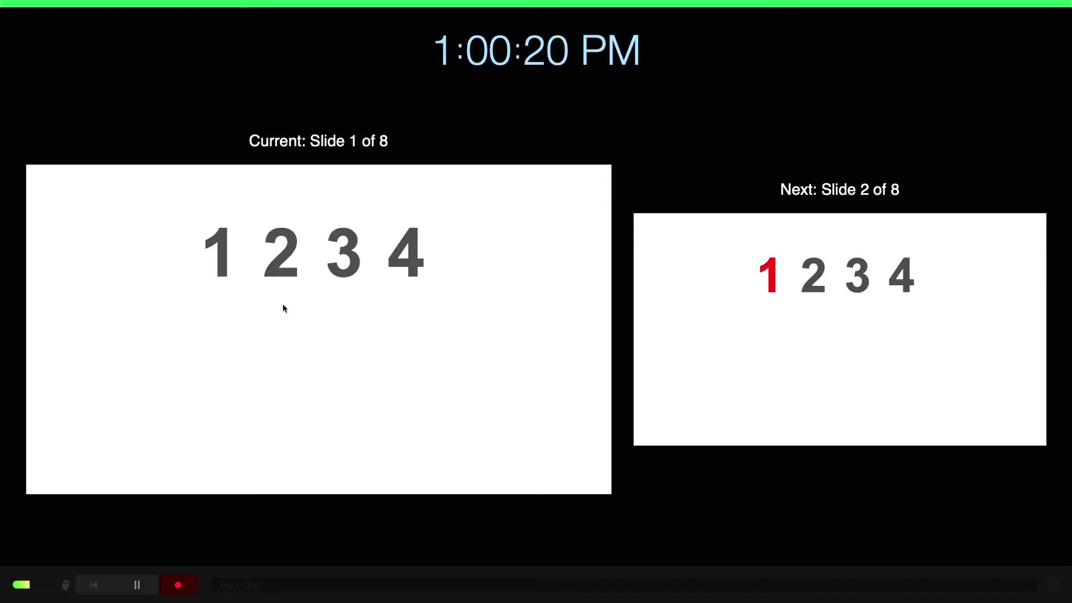
- Advance the recorded slideshow from slide 1 through slide 8, play the digit 4's builds, and stop recording
key(space)
key(space)
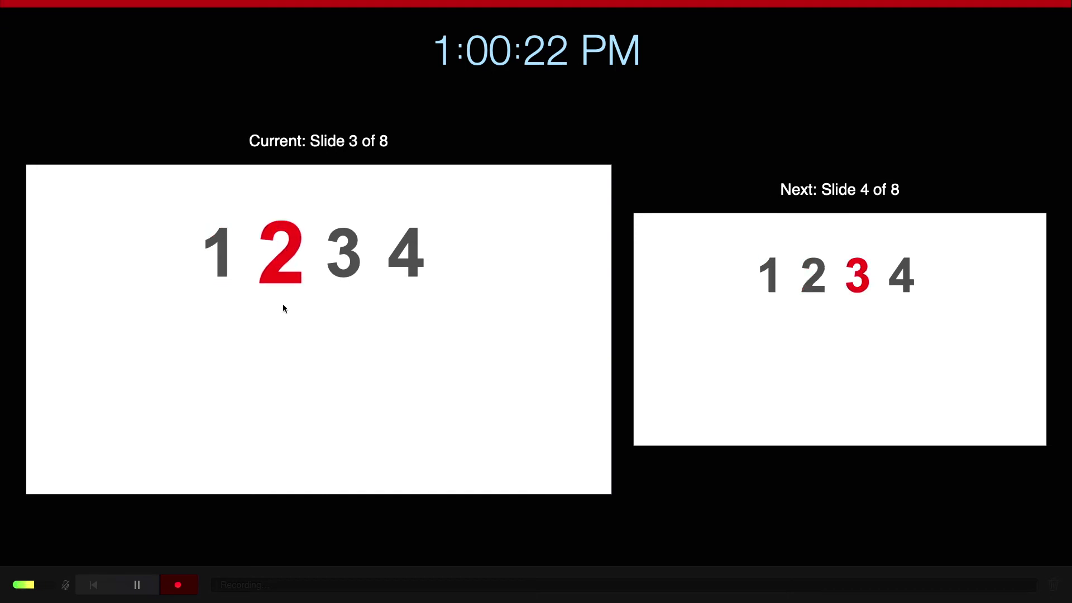
key(space)
key(space)
key(space)
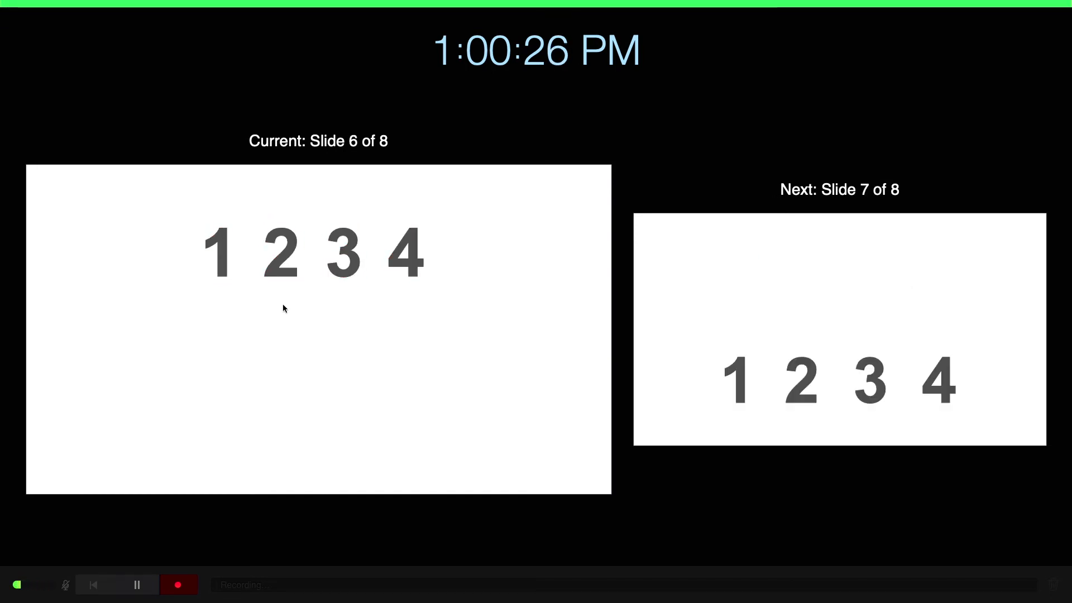
key(space)
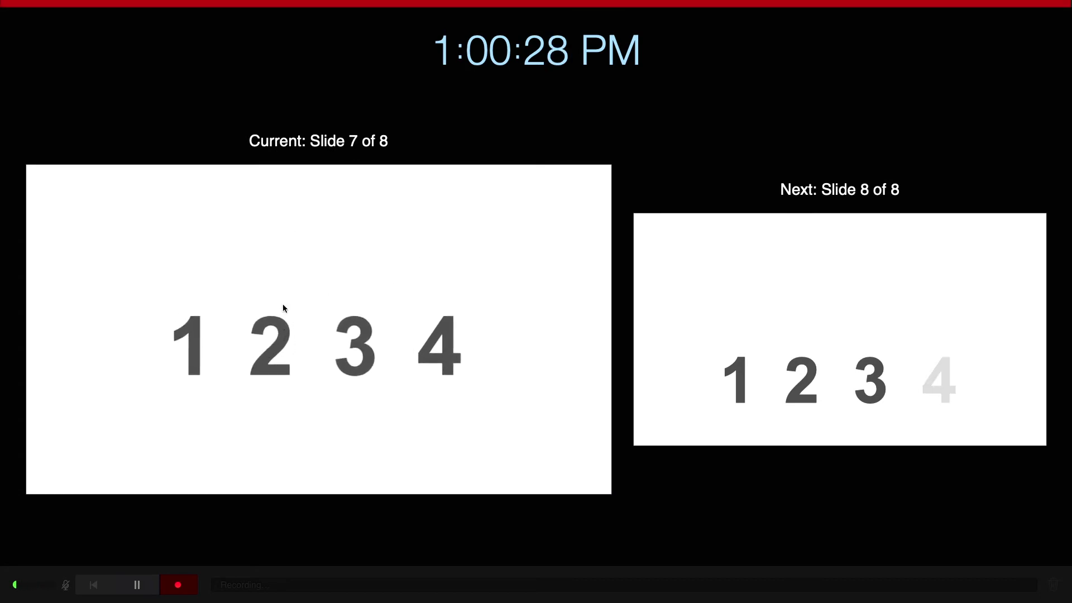
key(space)
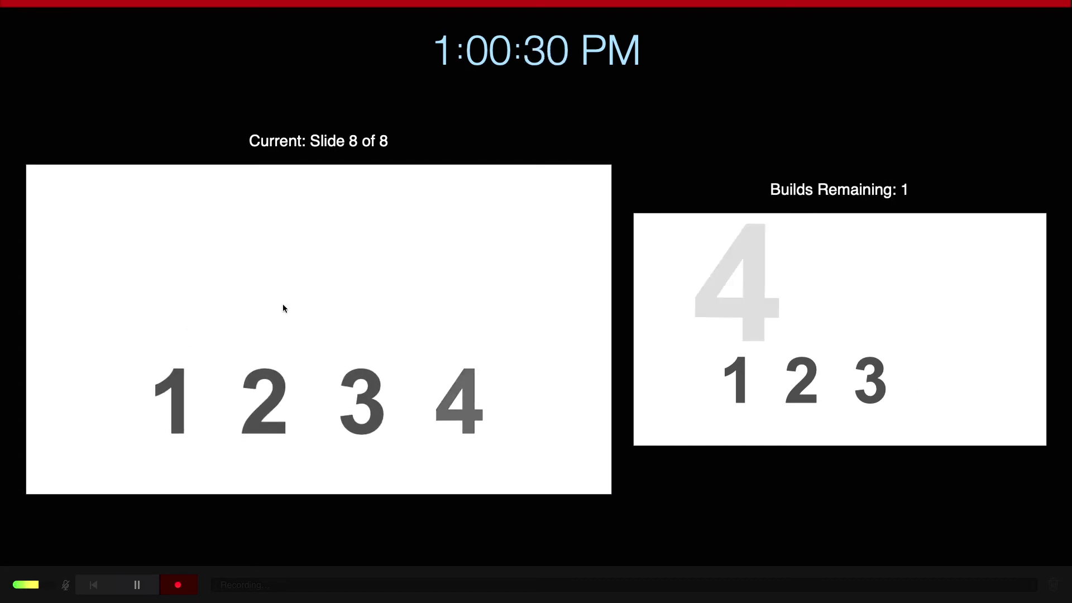
key(space)
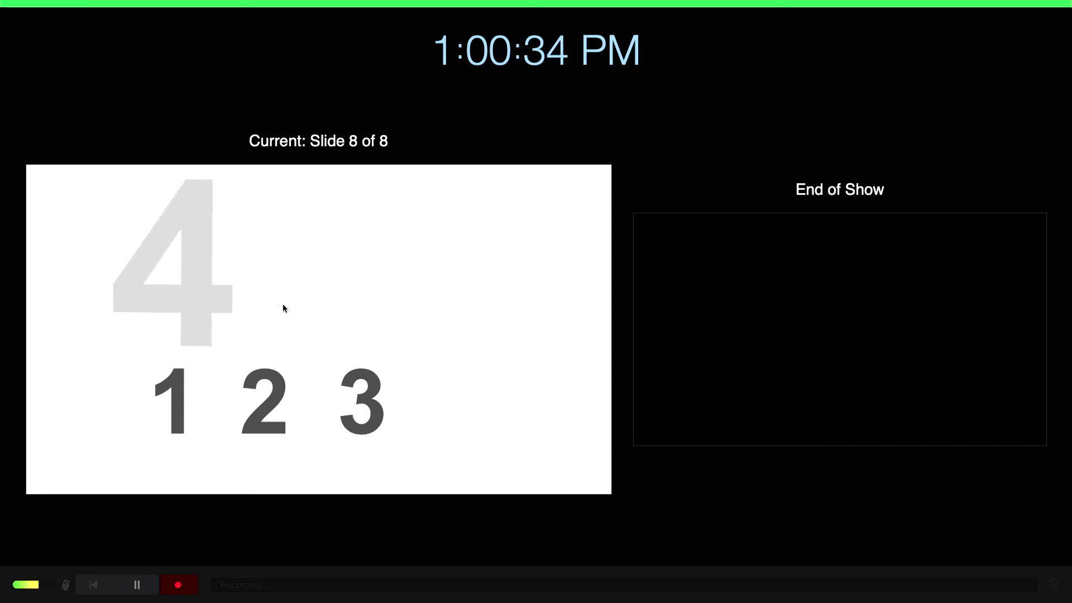
click(173, 587)
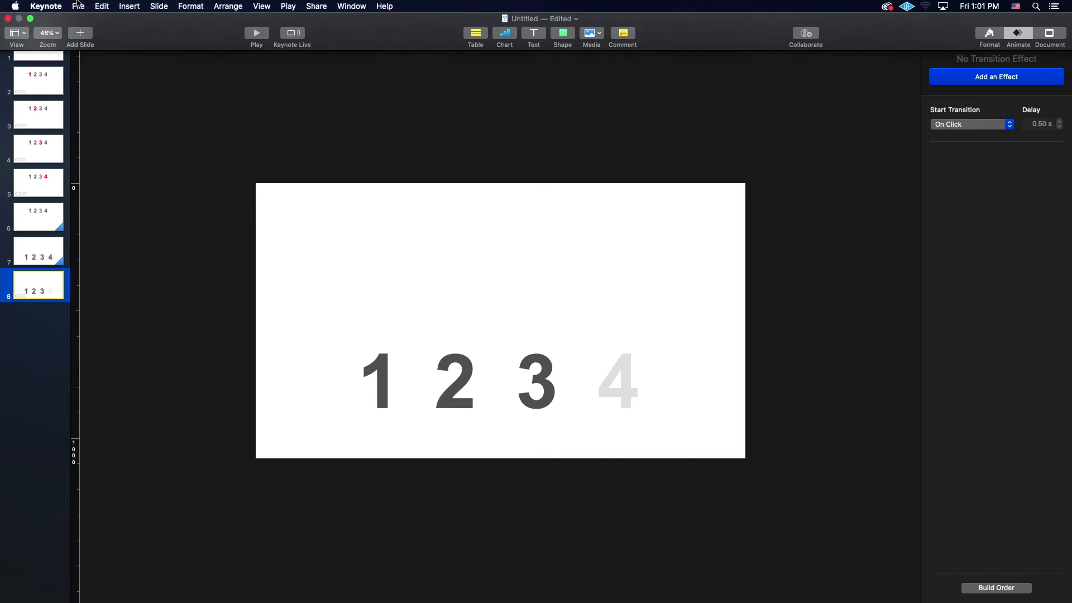
- Export the presentation as a 1080p movie with Slideshow Recording playback, saved as 1234 in the Keynote Files folder
click(79, 6)
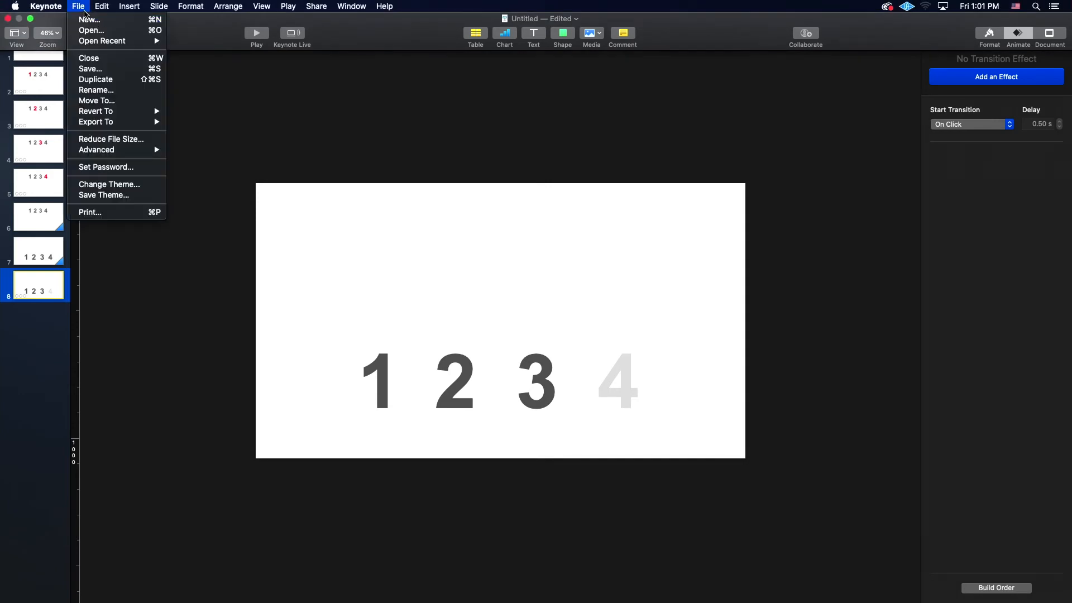
mouse_move(122, 122)
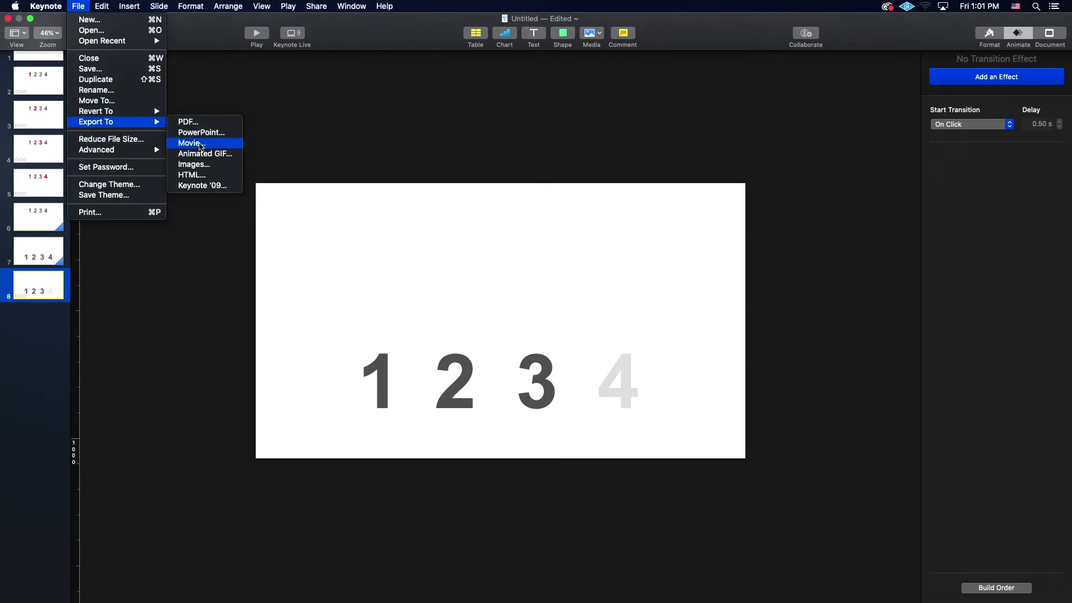
click(200, 146)
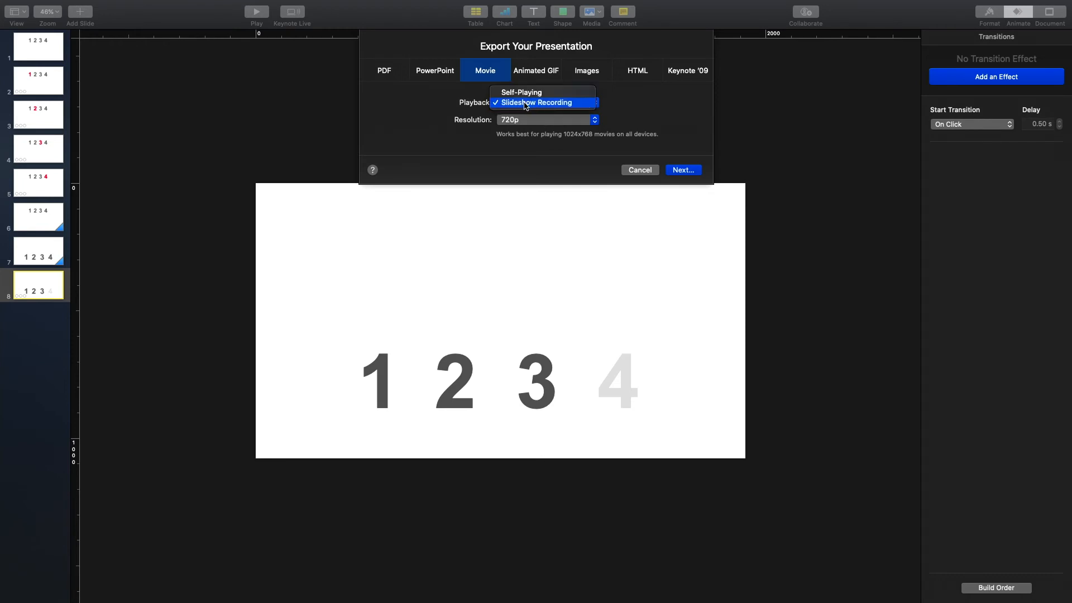
click(541, 102)
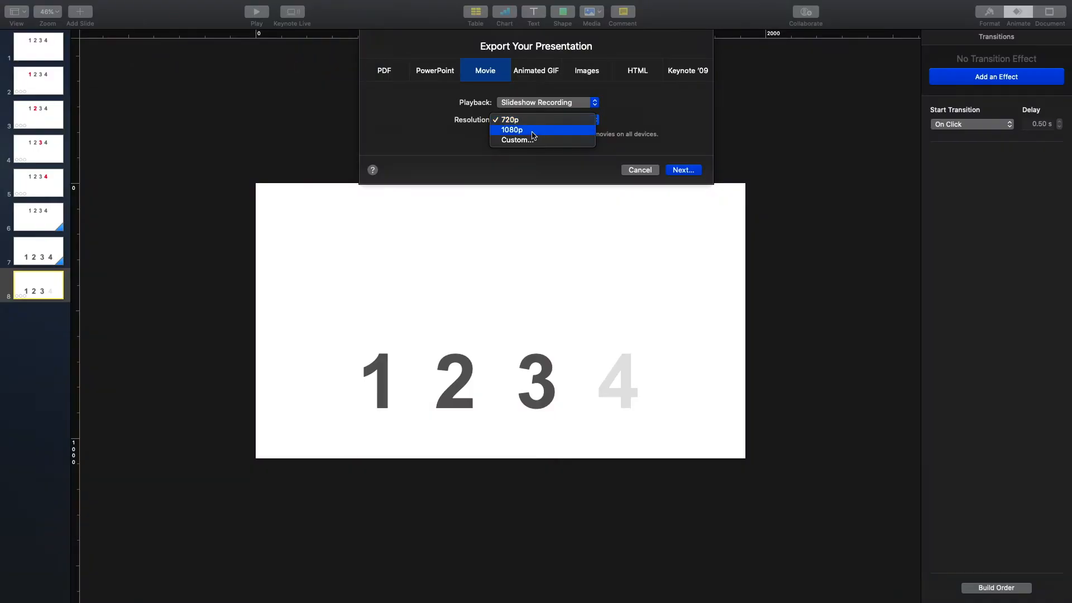
click(526, 130)
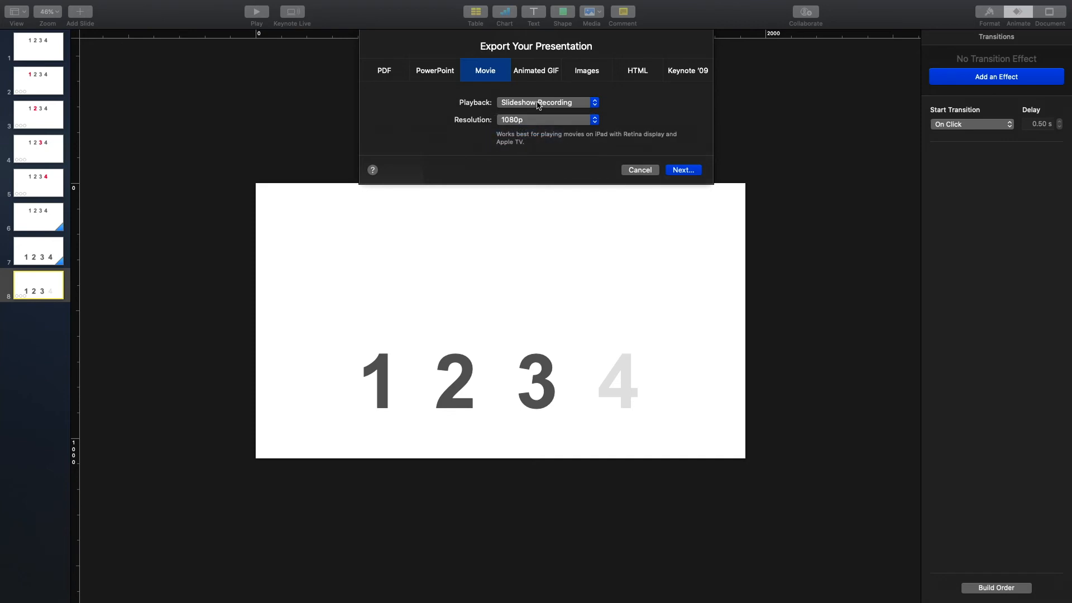
click(683, 170)
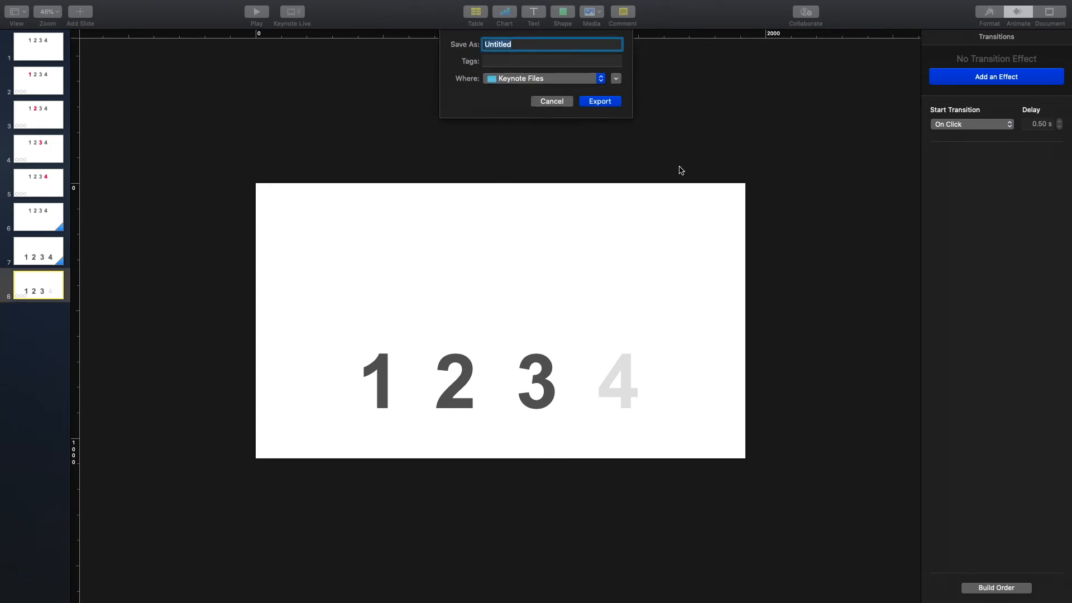
key(Return)
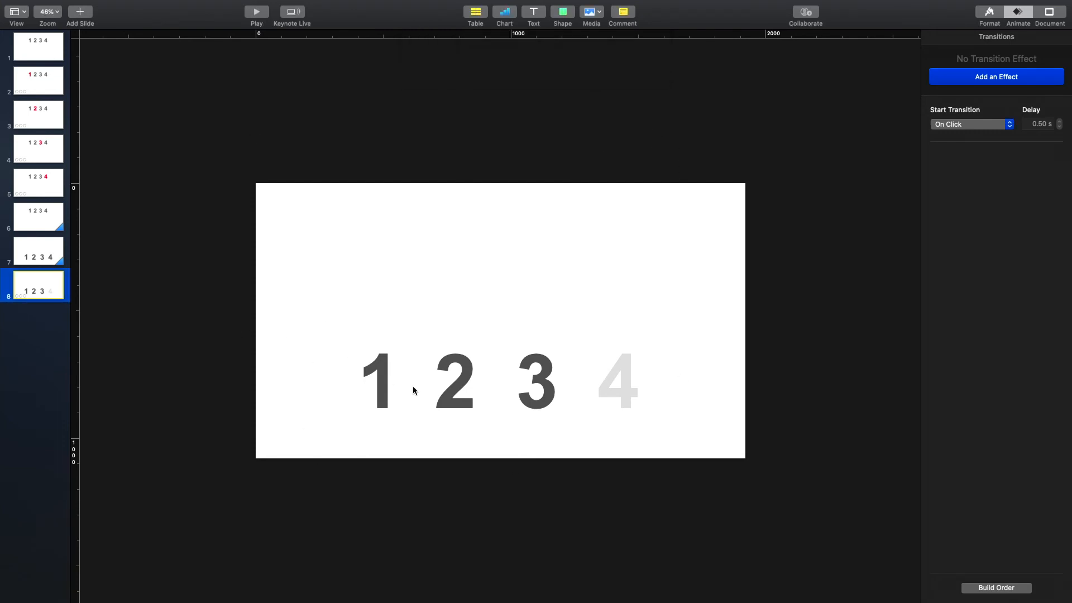
- Switch to Finder and search This Mac for 1234 in a new window
key(super+Tab)
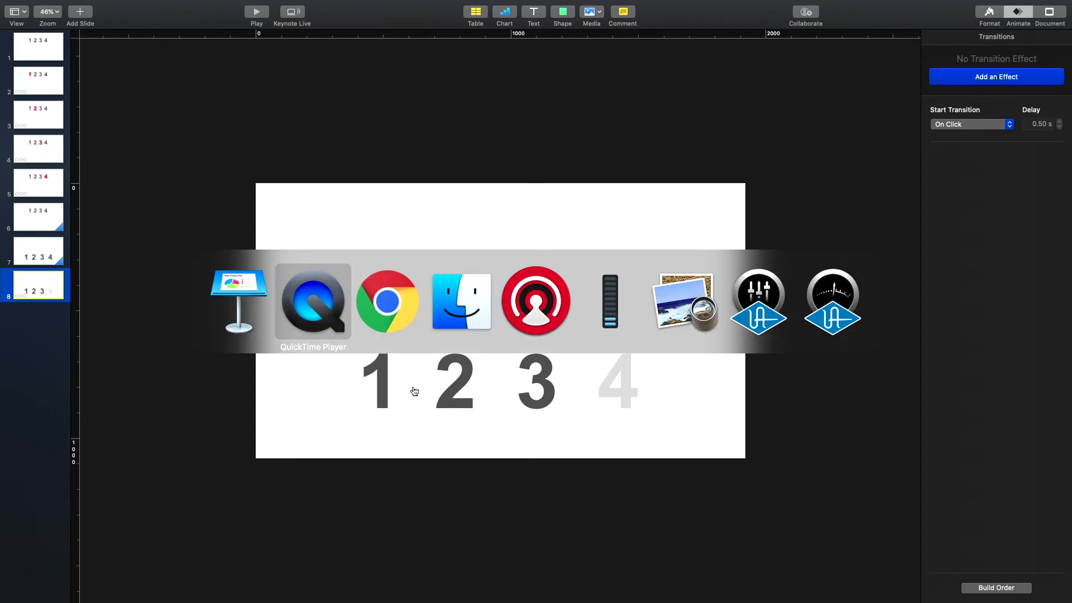
key(super+Tab)
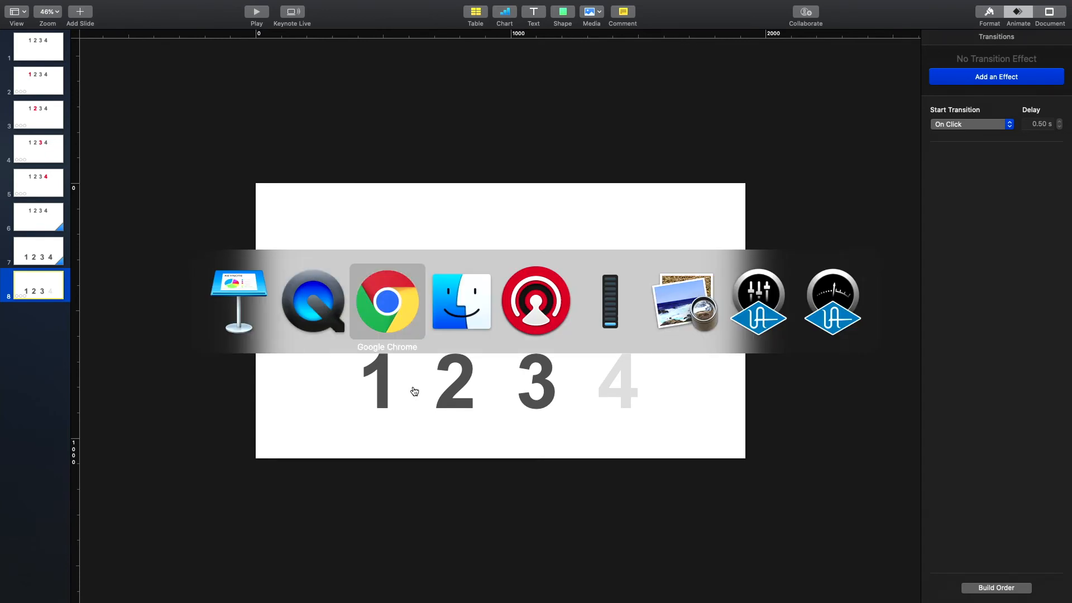
key(super+Tab)
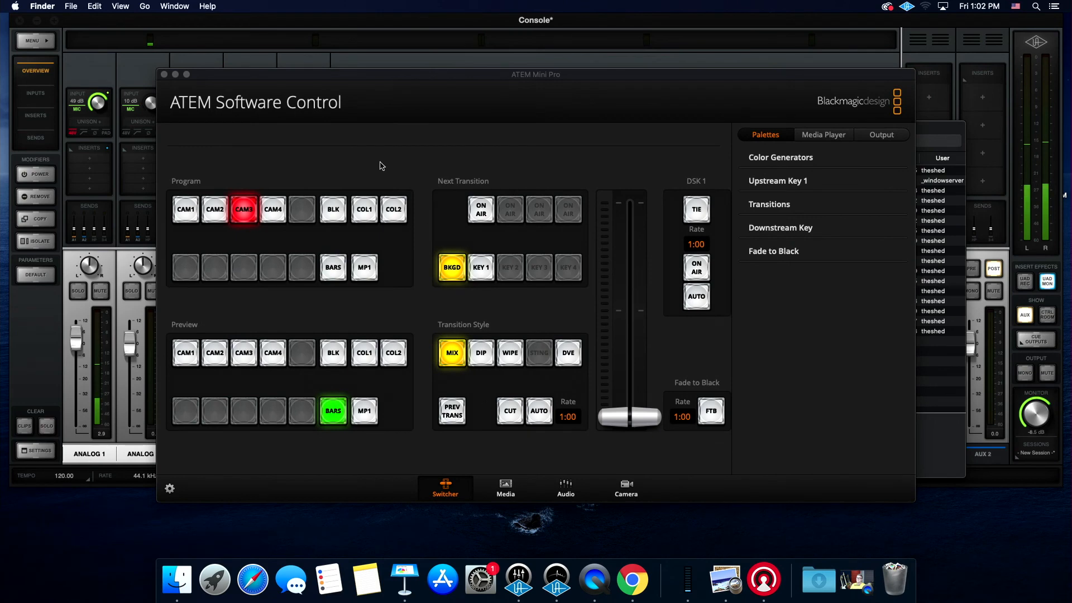
key(super+n)
click(661, 106)
text(12334)
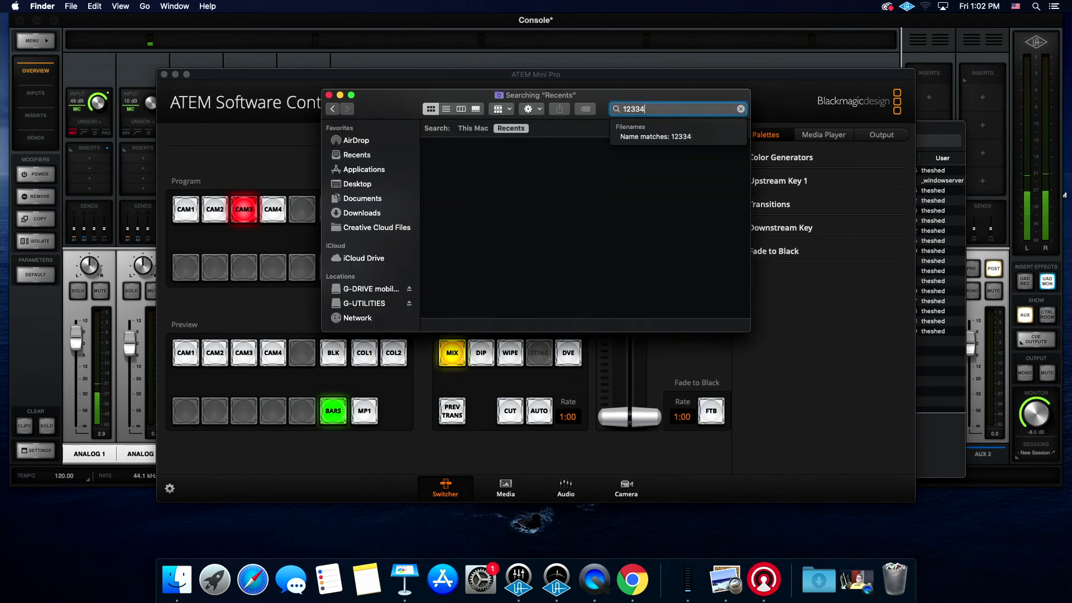
key(Return)
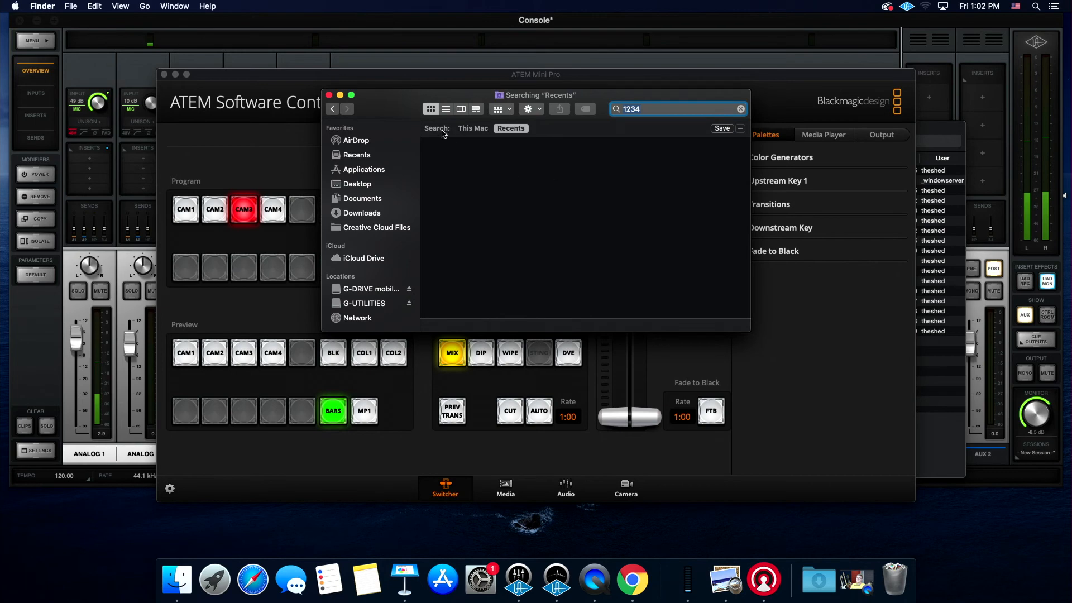
click(473, 129)
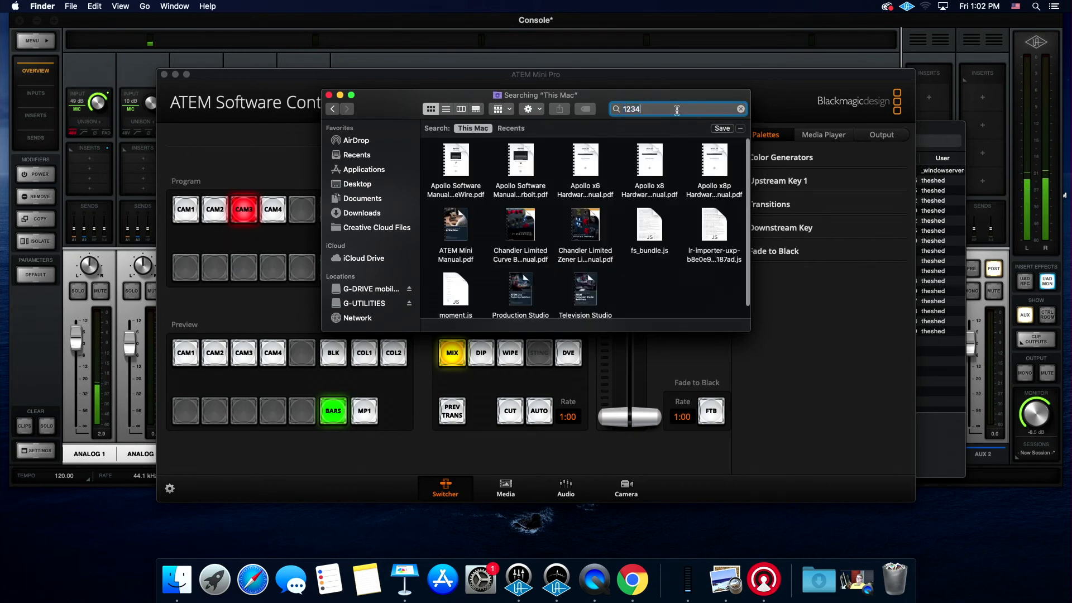
scroll(696, 278, down, 2)
- Search This Mac for keynote and look through the files for the exported movie
click(374, 200)
click(634, 109)
text(keynote)
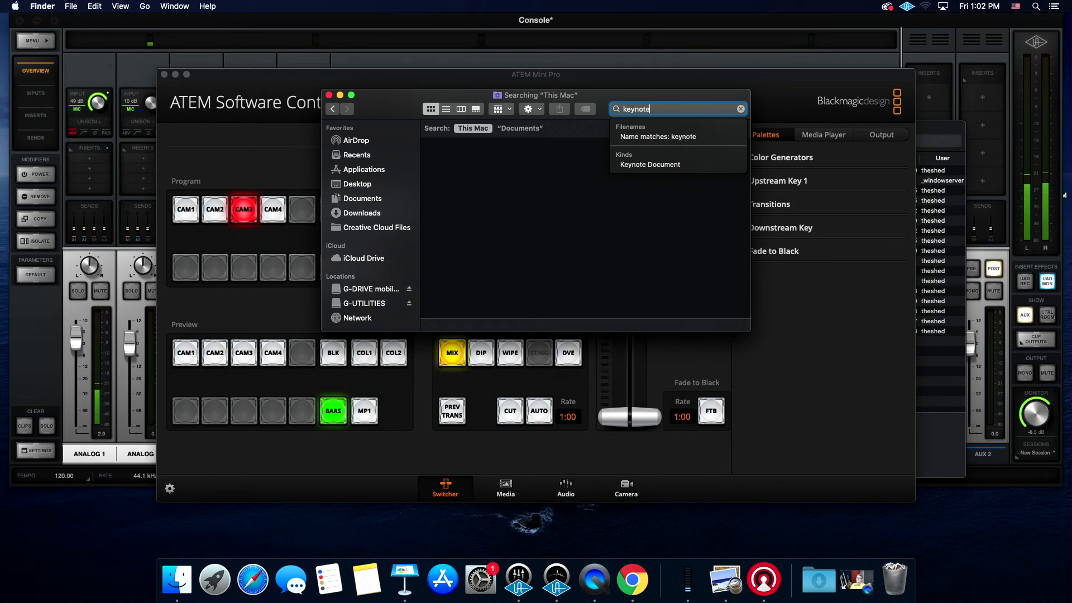
key(Return)
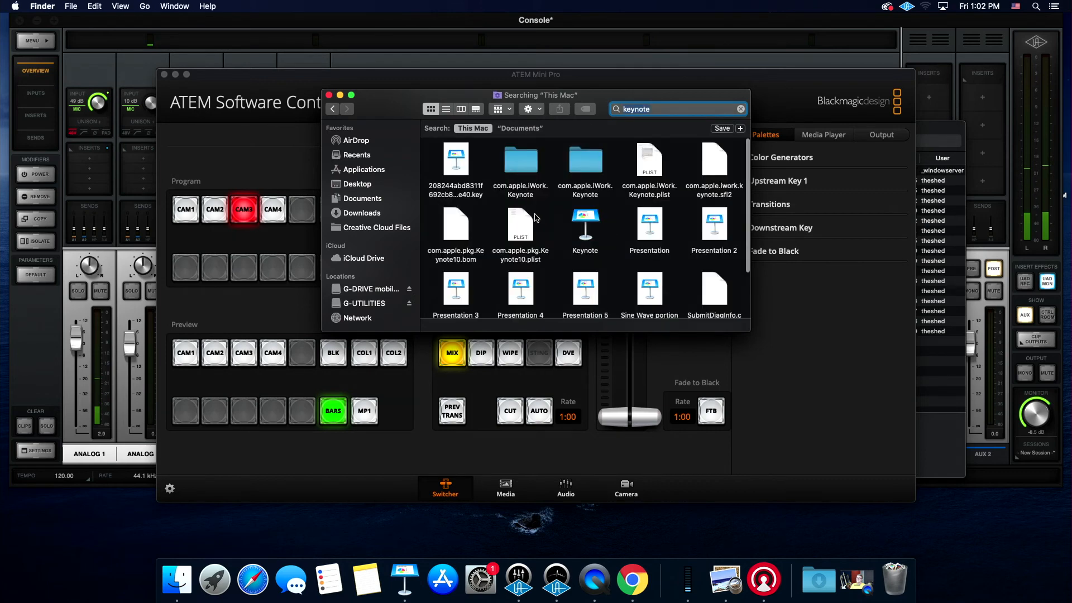
scroll(554, 223, down, 3)
scroll(554, 224, up, 2)
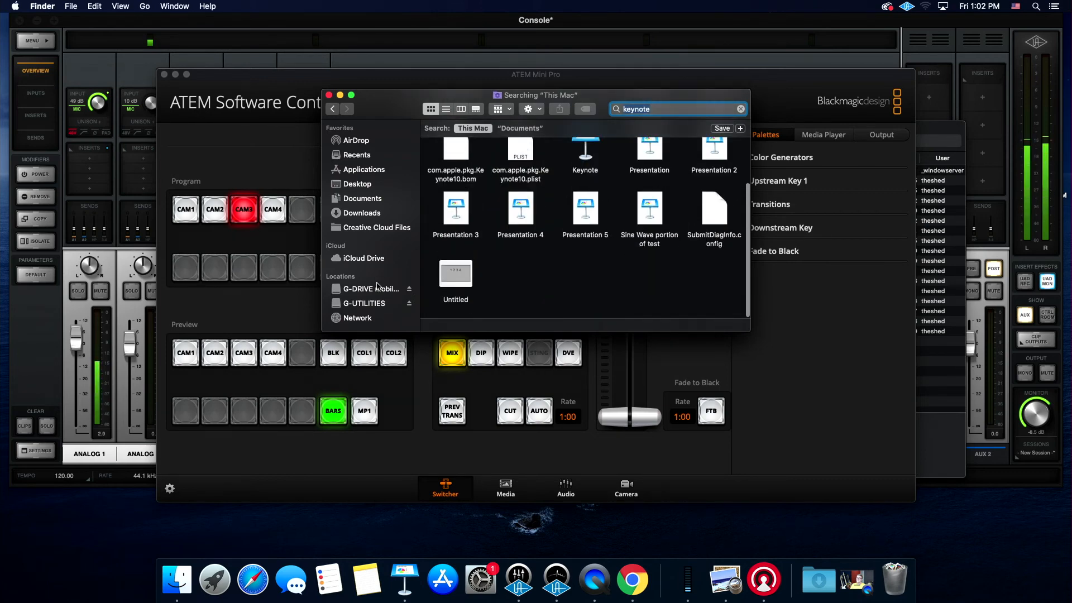
- Browse the G-DRIVE drive's Documents folder to Keynote Files and select the 1234 movie
click(372, 303)
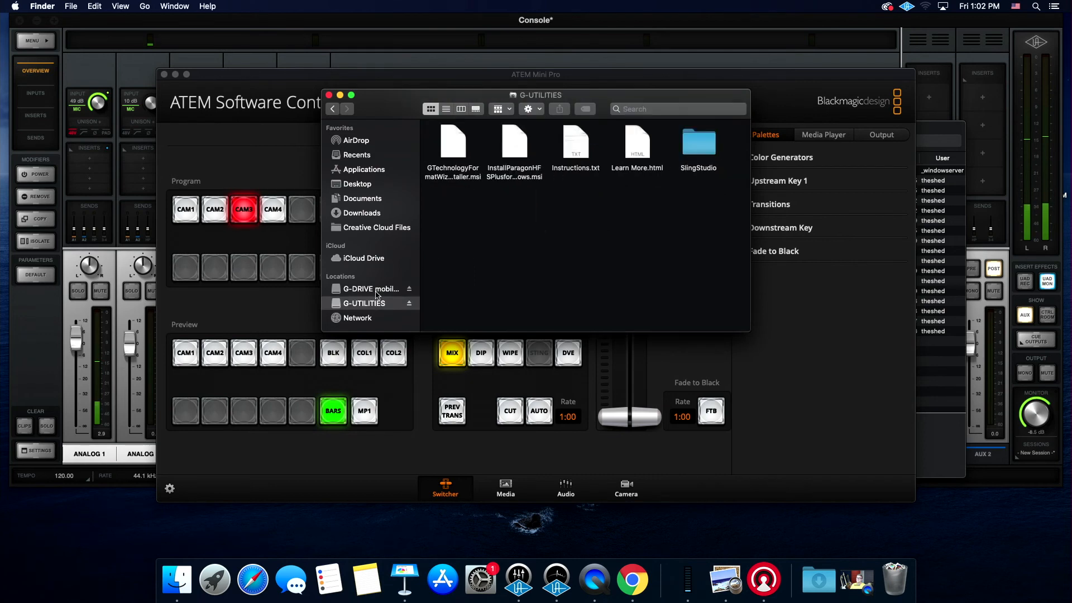
click(377, 295)
double_click(468, 144)
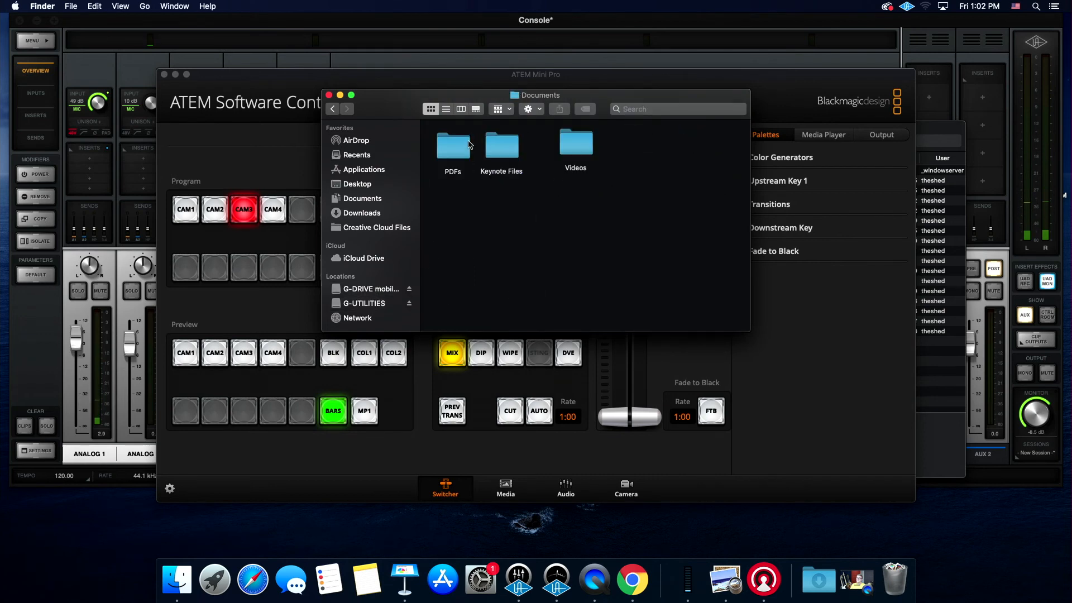
double_click(577, 154)
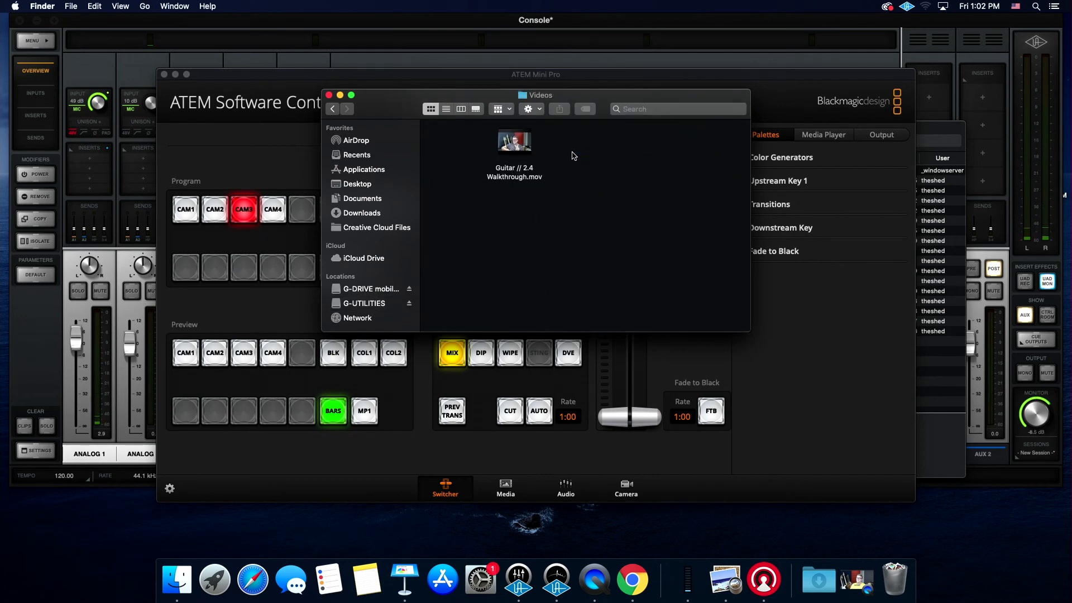
click(333, 109)
double_click(503, 146)
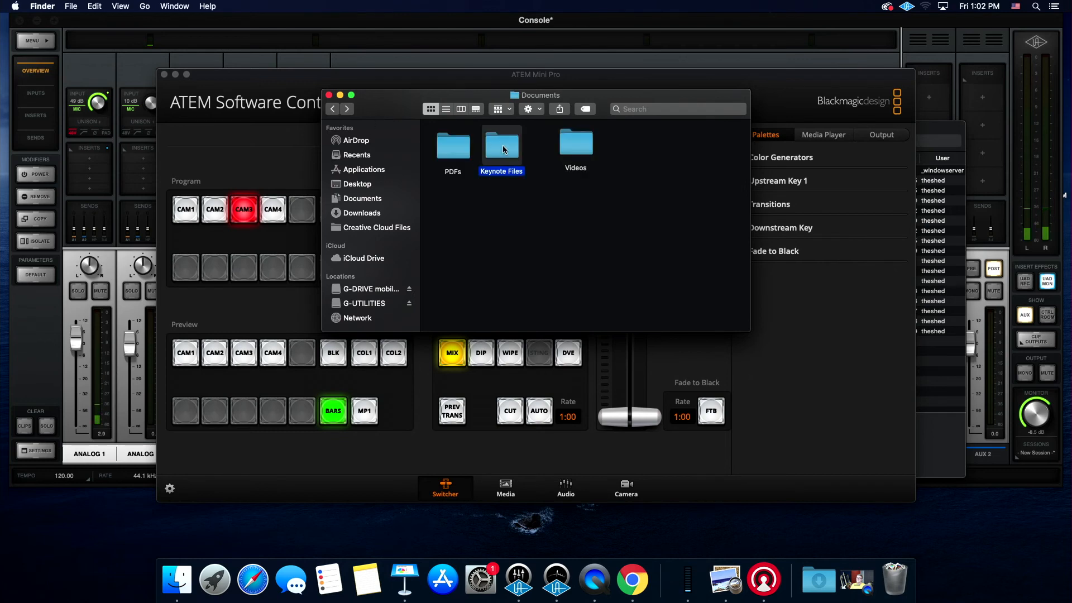
click(451, 149)
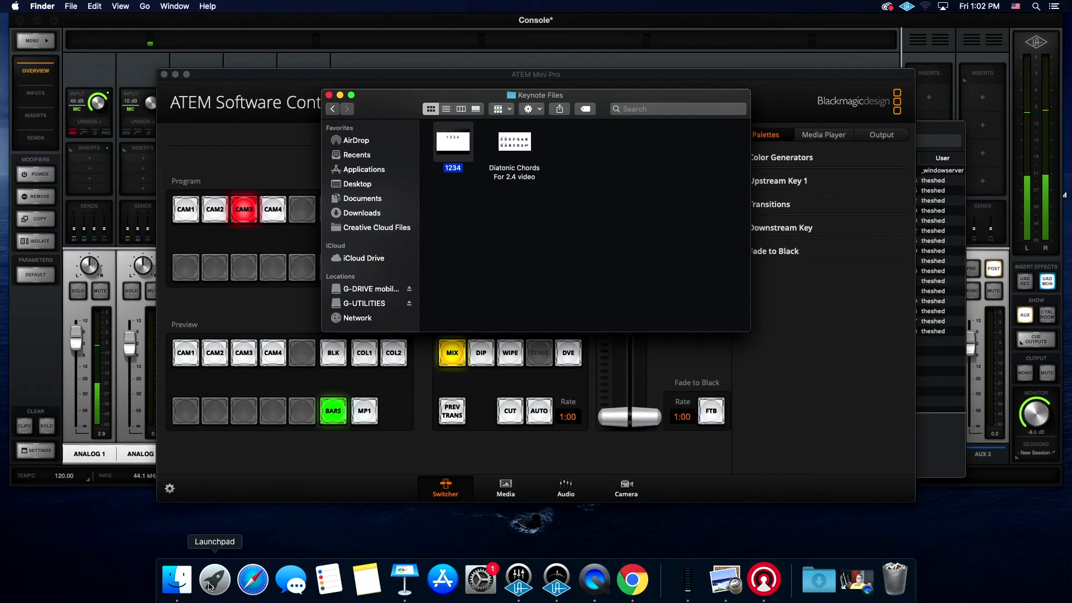
- Launch iMovie and dismiss its welcome window
click(211, 585)
scroll(374, 353, left, 3)
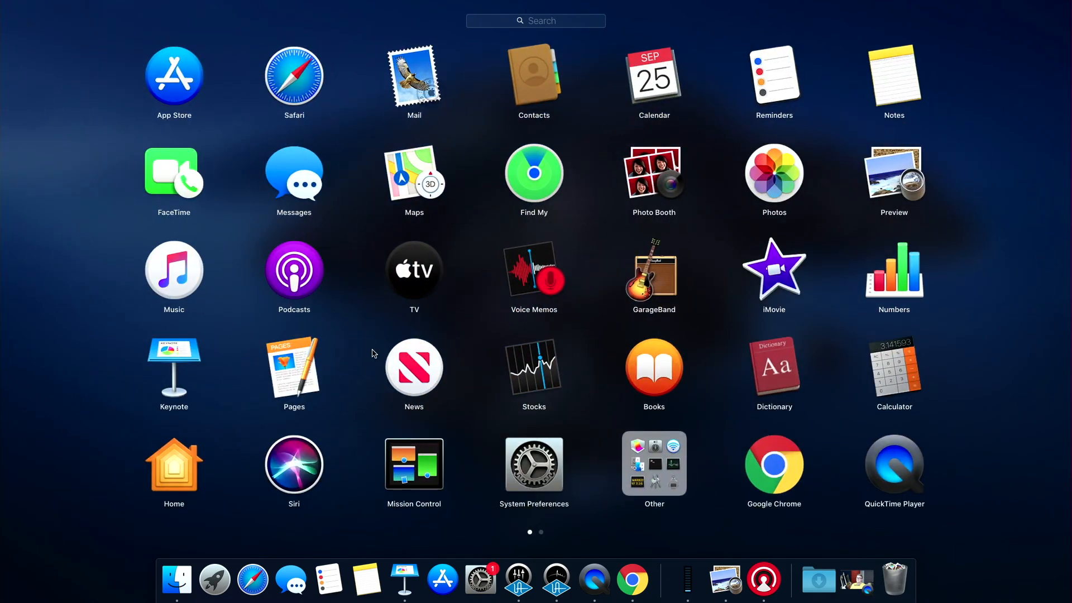
click(782, 290)
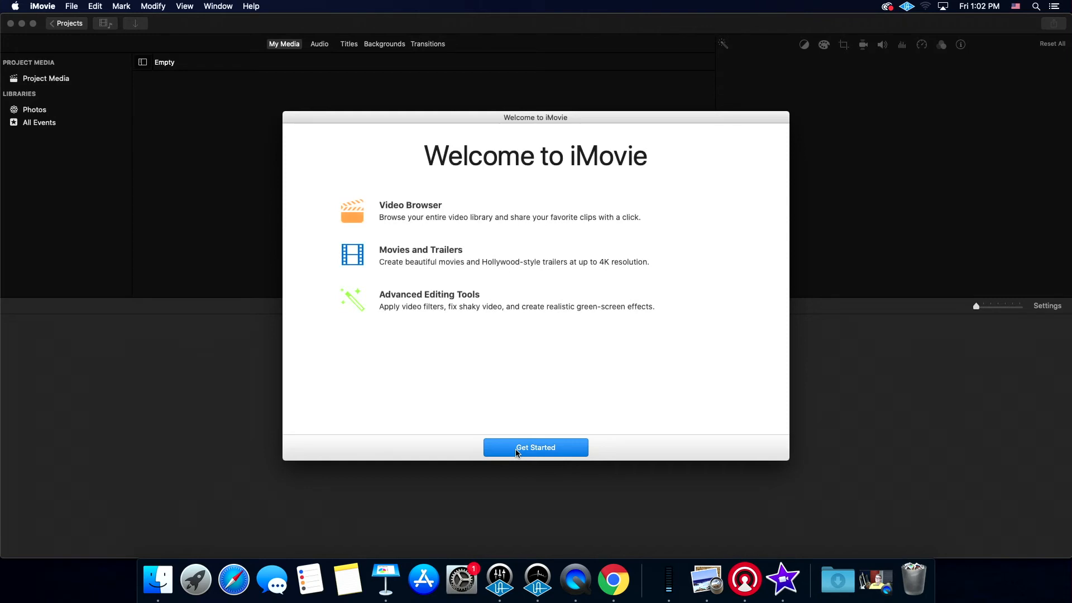
click(517, 448)
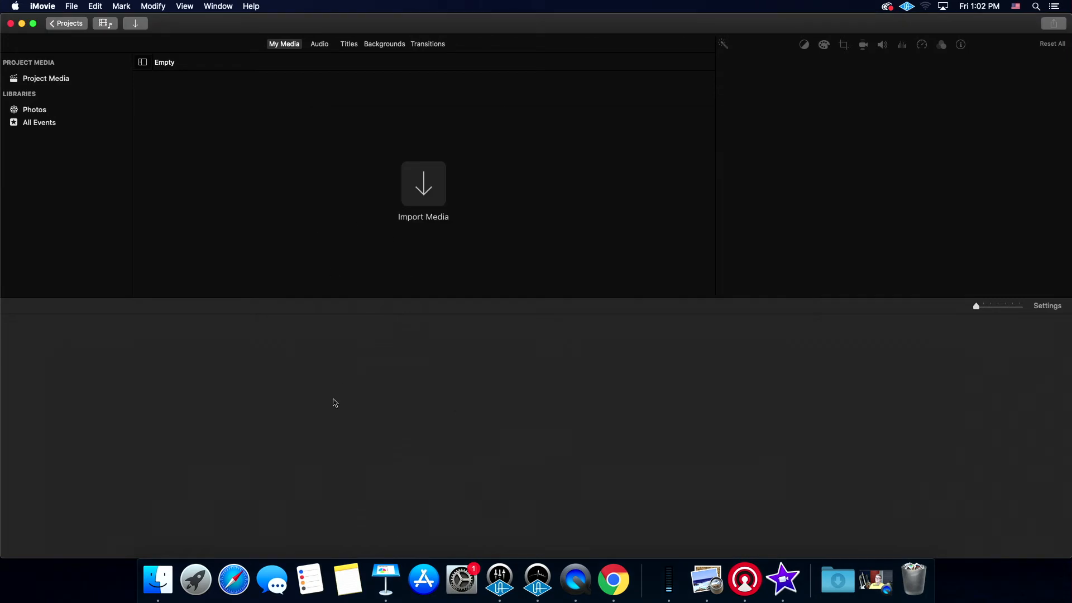
- Add the 1234 movie from the Finder window to the iMovie timeline and play part of the clip
key(super+Tab)
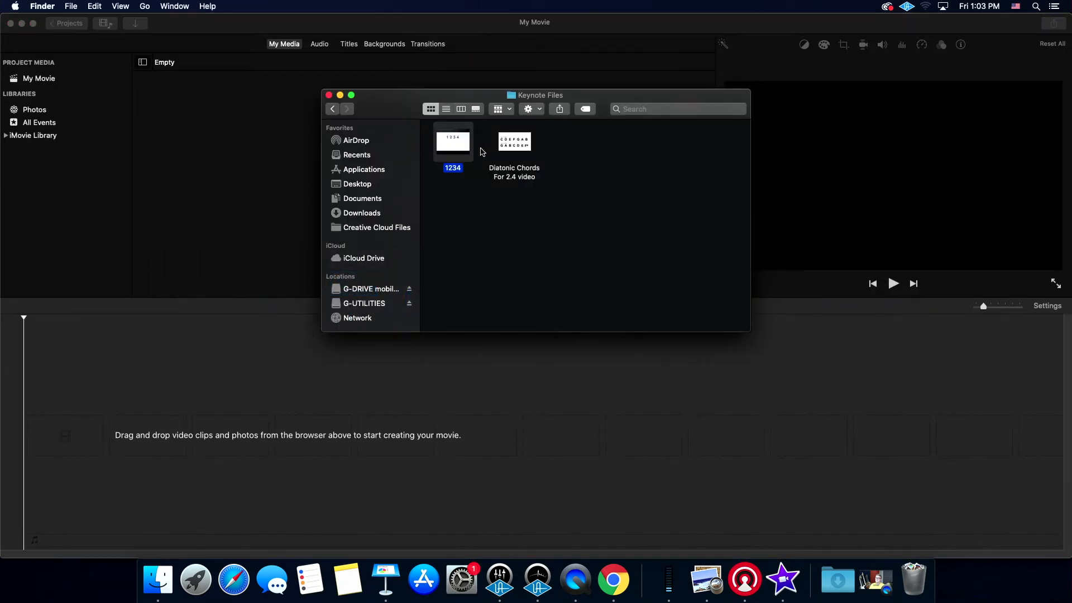
drag(454, 173, 371, 447)
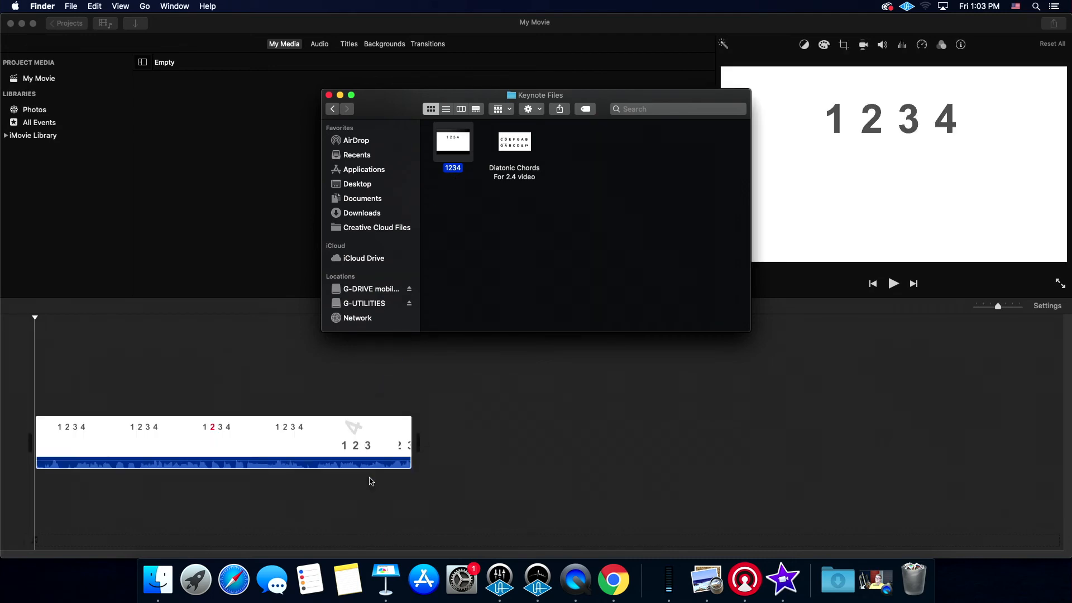
click(316, 364)
click(322, 426)
key(space)
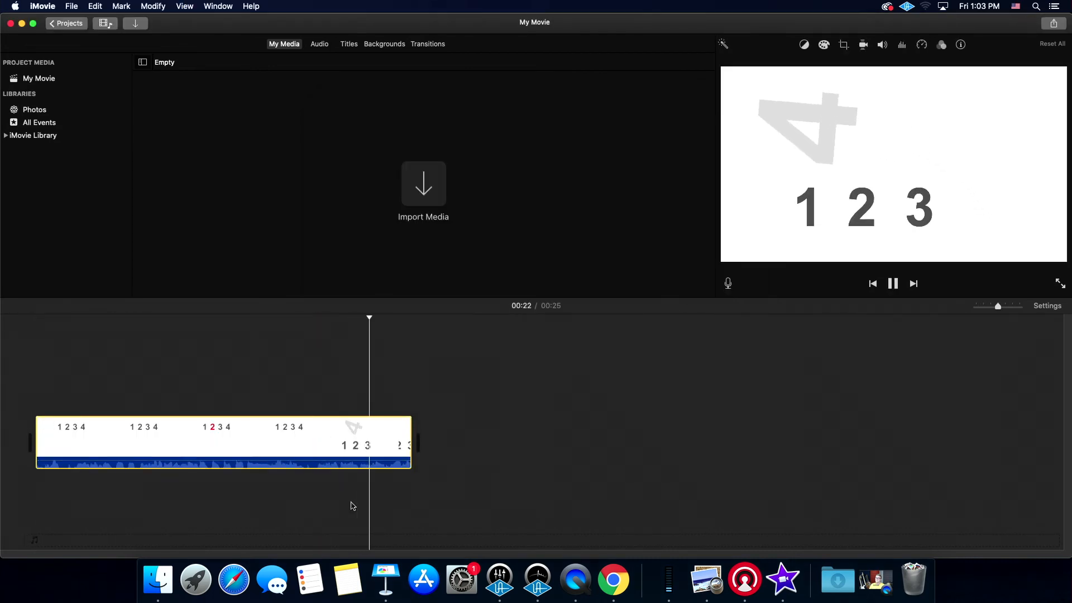
key(space)
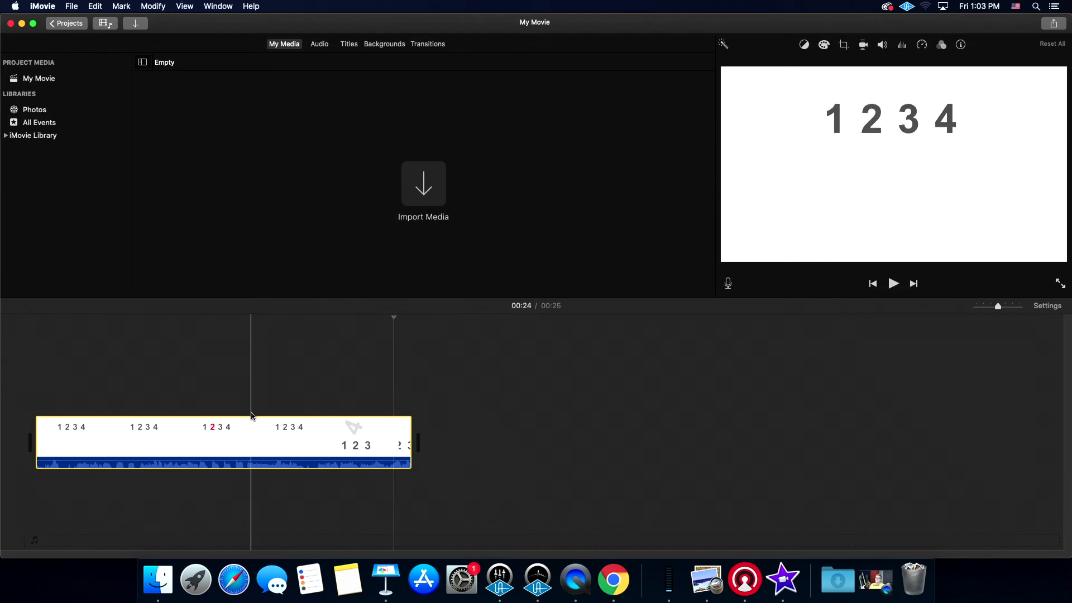
- Detach the audio from the 1234 clip and delete the detached audio track
right_click(235, 451)
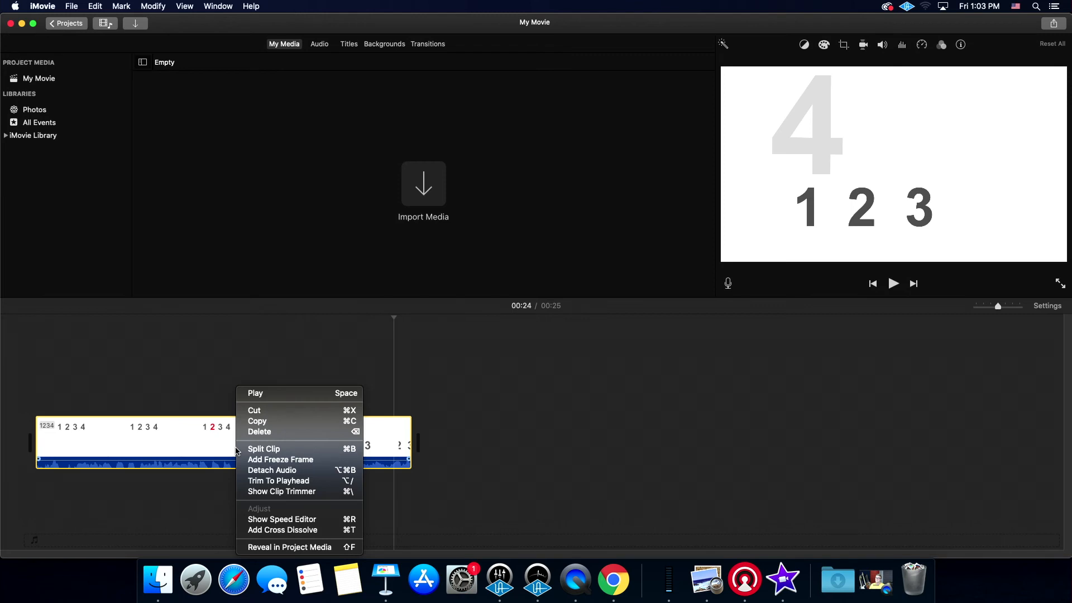
click(267, 471)
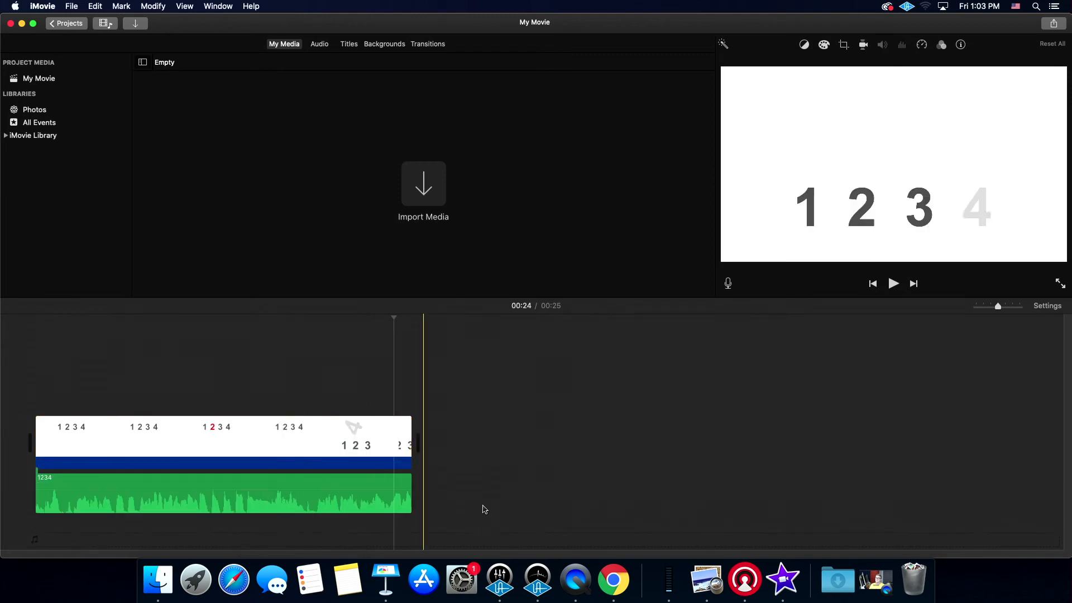
click(304, 507)
key(Delete)
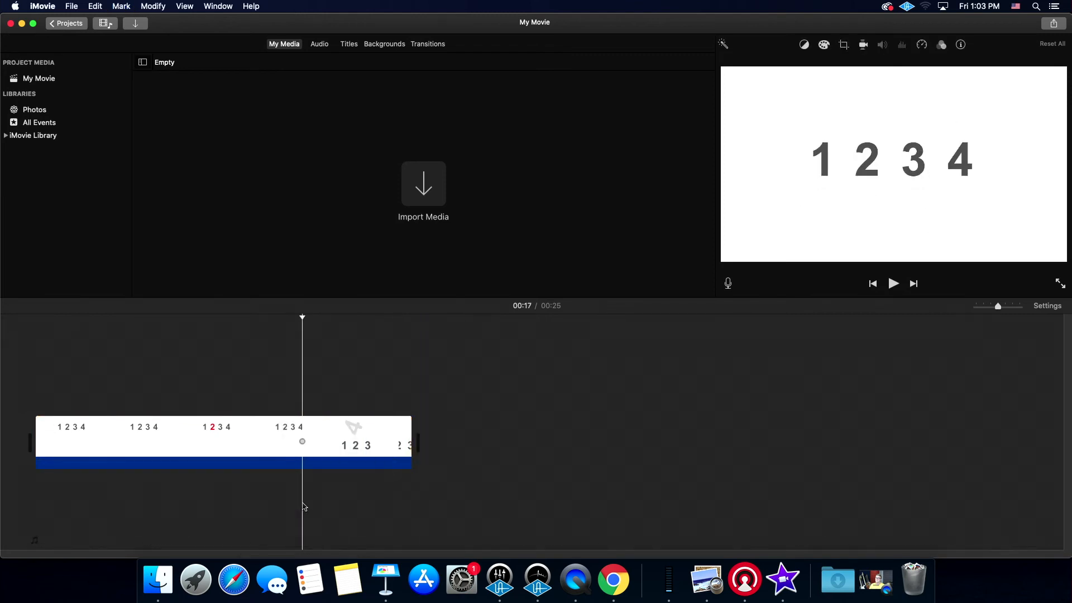
- Play the clip from its beginning and pause at about 11 seconds, as the digit 1 turns red
drag(269, 329, 61, 330)
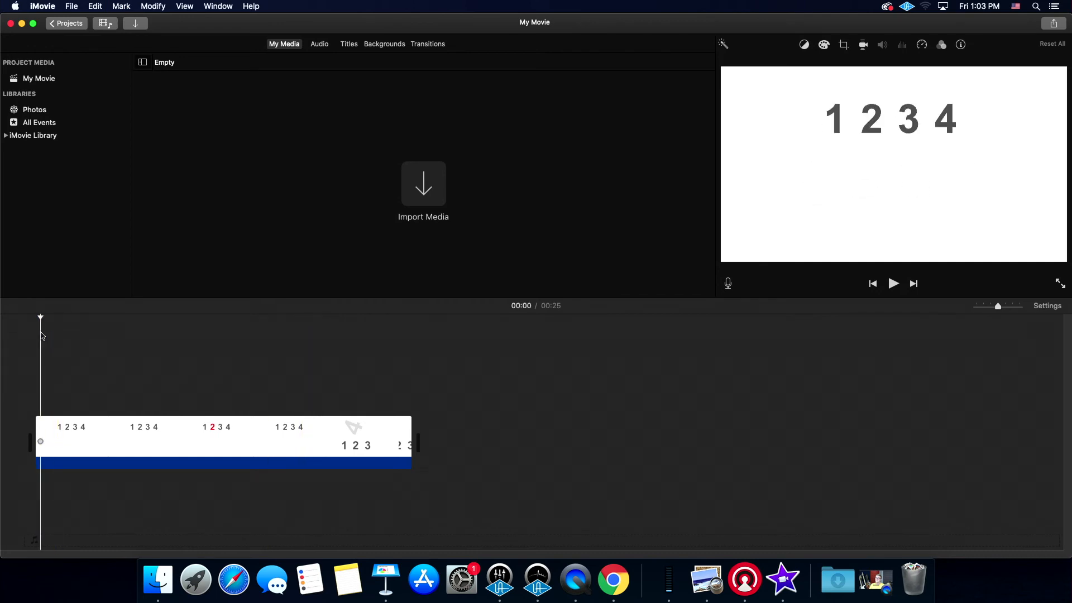
key(space)
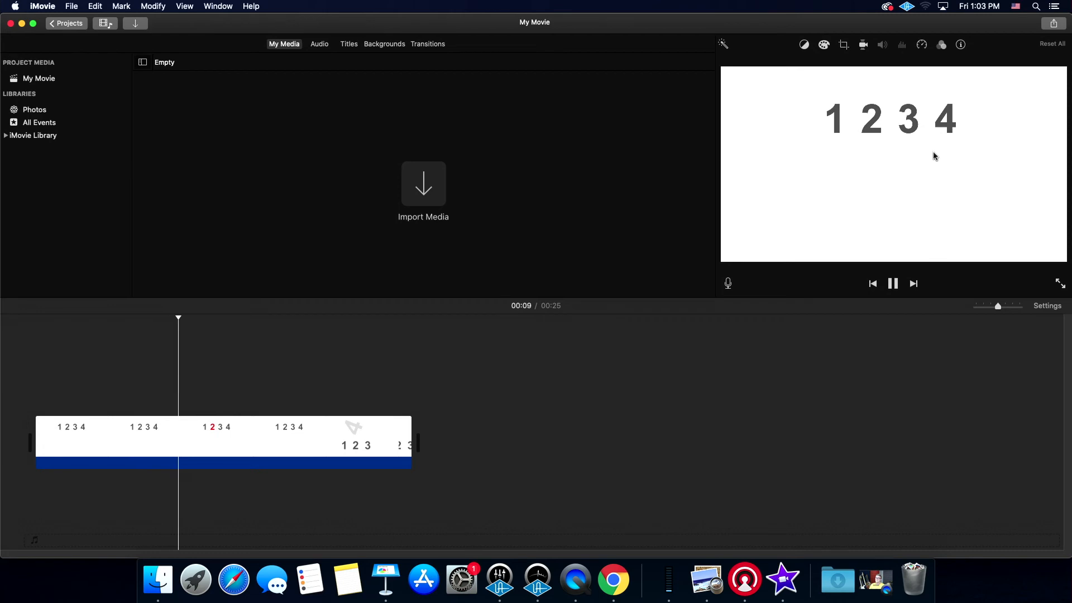
key(space)
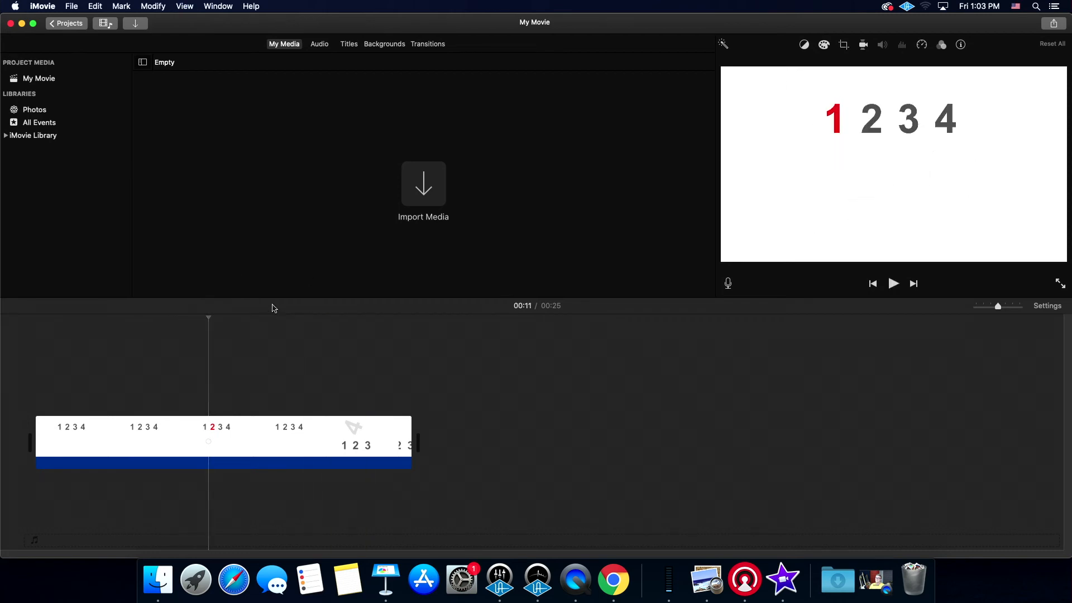
click(213, 349)
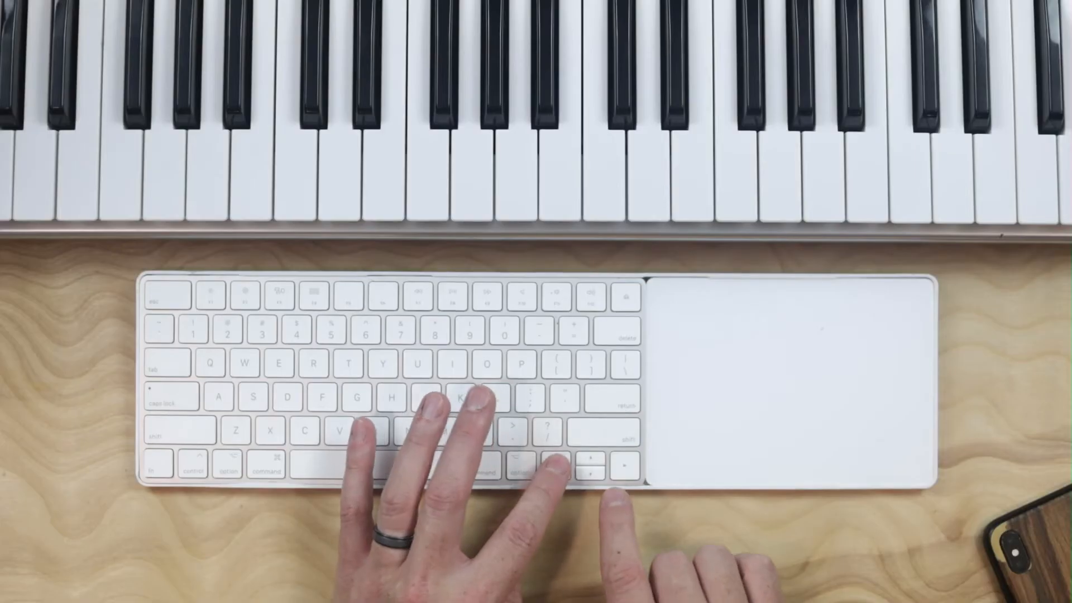
- Step the playhead frame by frame around 11 seconds to the exact frame where the digit 1 turns red
key(Left)
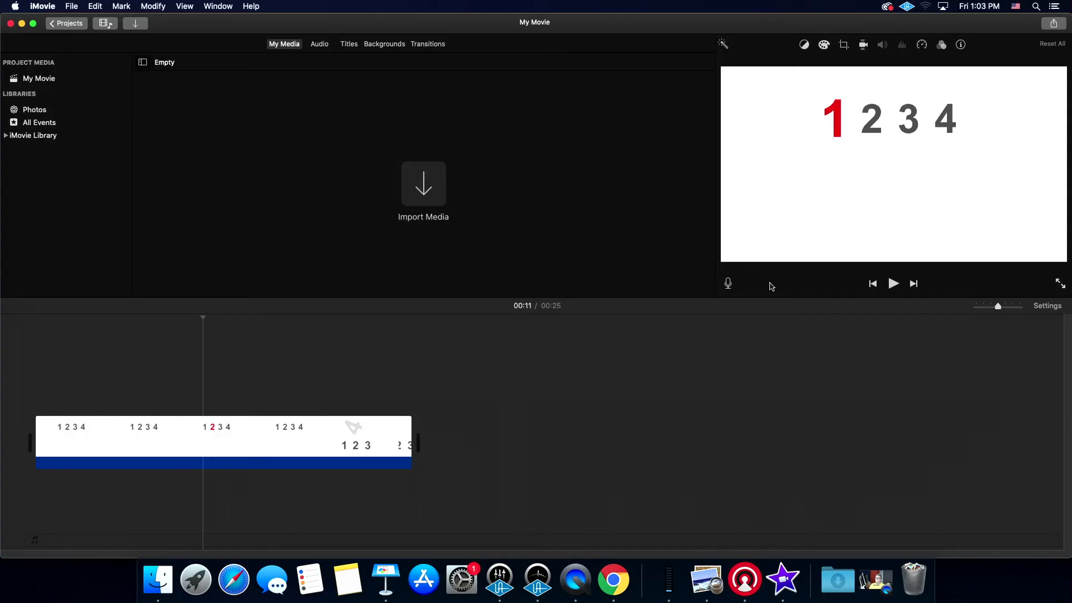
key(Left)
key(Left)
key(Left)
key(Left)
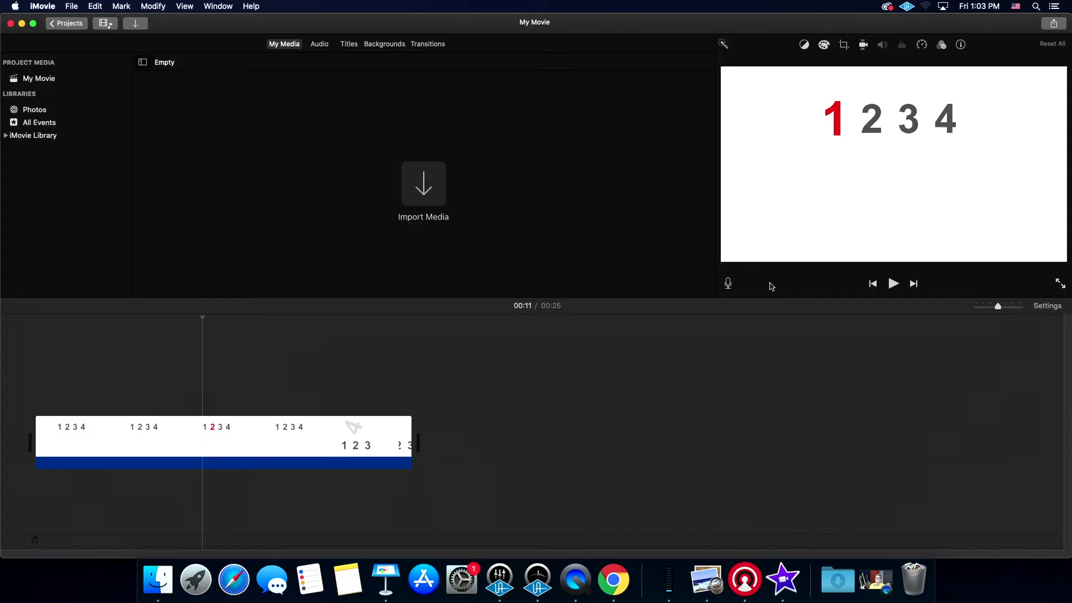
key(Right)
key(Left)
- Trim the clip's start up to the playhead at about 11 seconds, then extend it back to its full length
drag(37, 468, 205, 467)
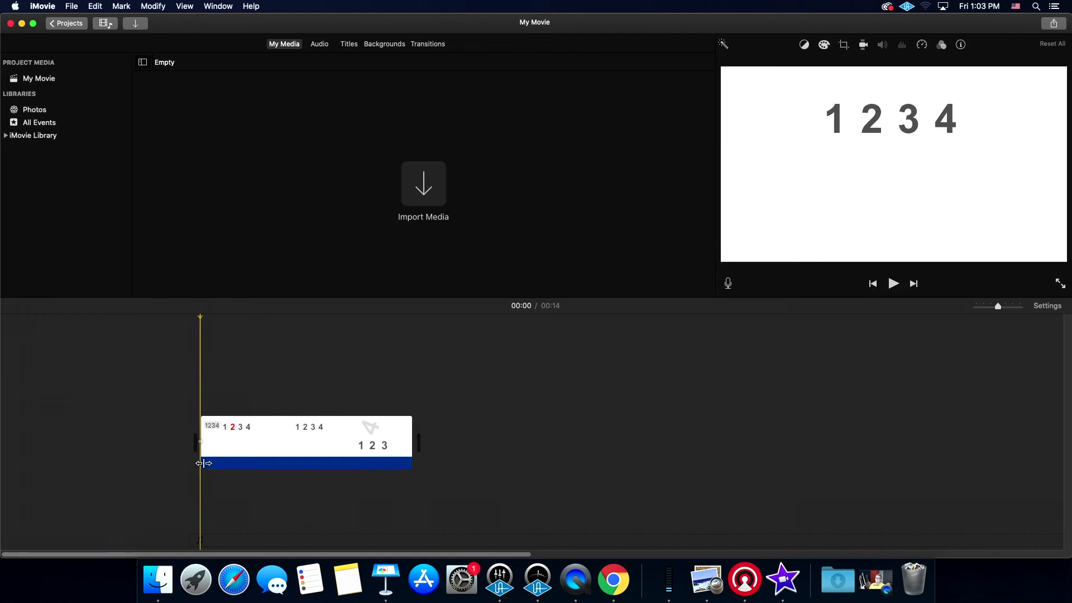
drag(201, 465, 9, 466)
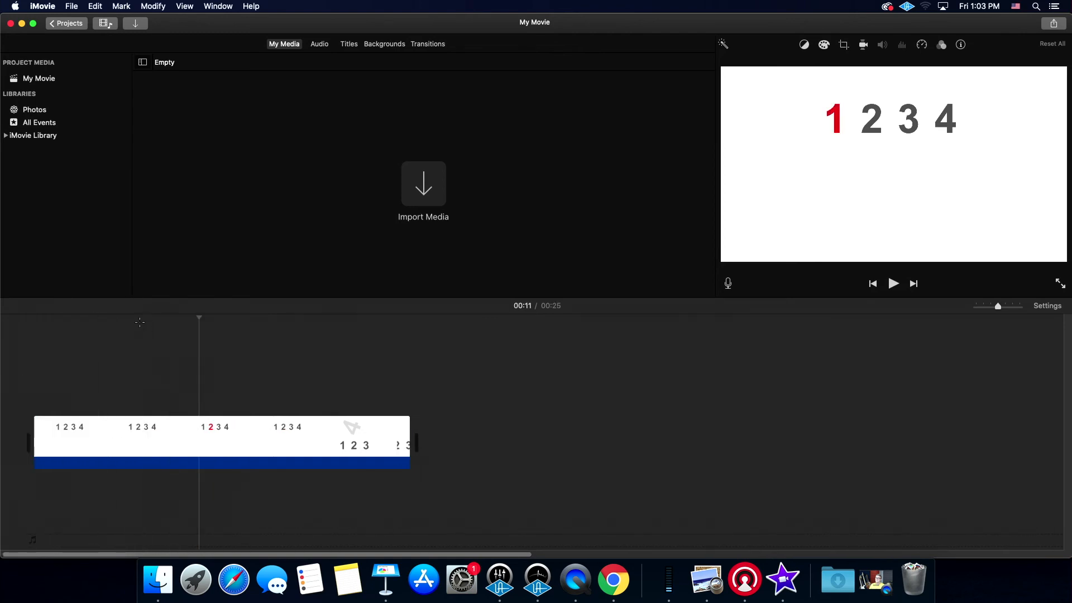
click(136, 336)
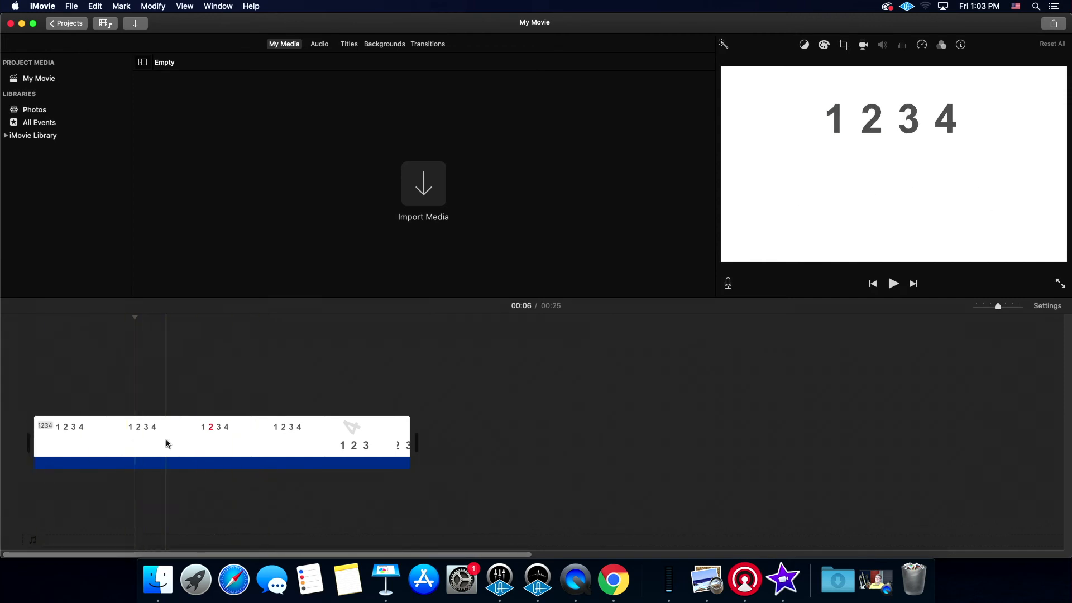
- Switch to Keynote, show slide 1's layout formatting options, look through the next slides and return to slide 1
key(super+Tab)
key(super+Tab)
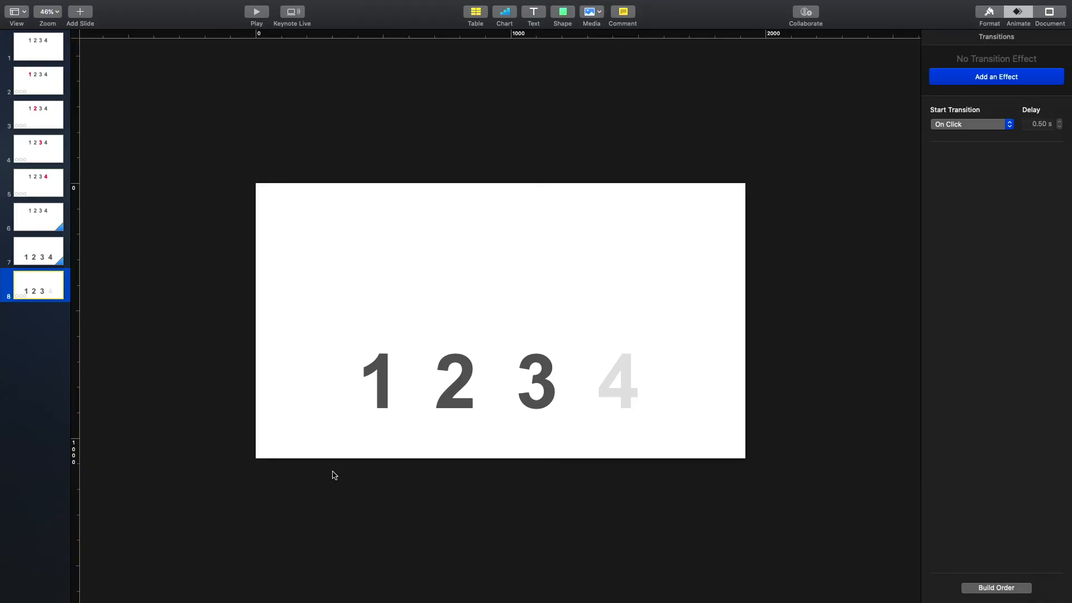
click(37, 52)
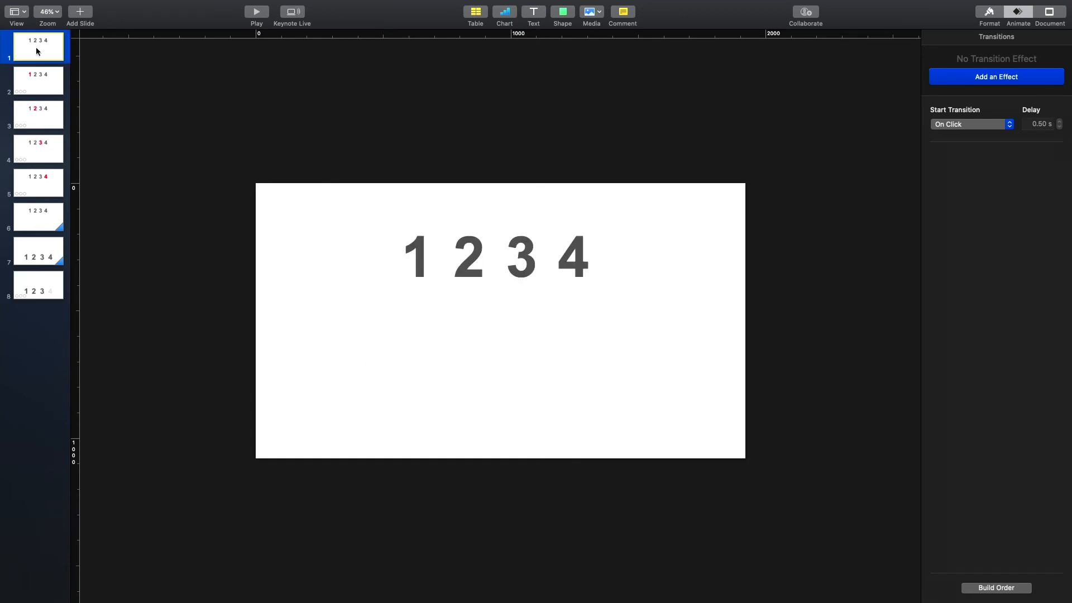
click(990, 17)
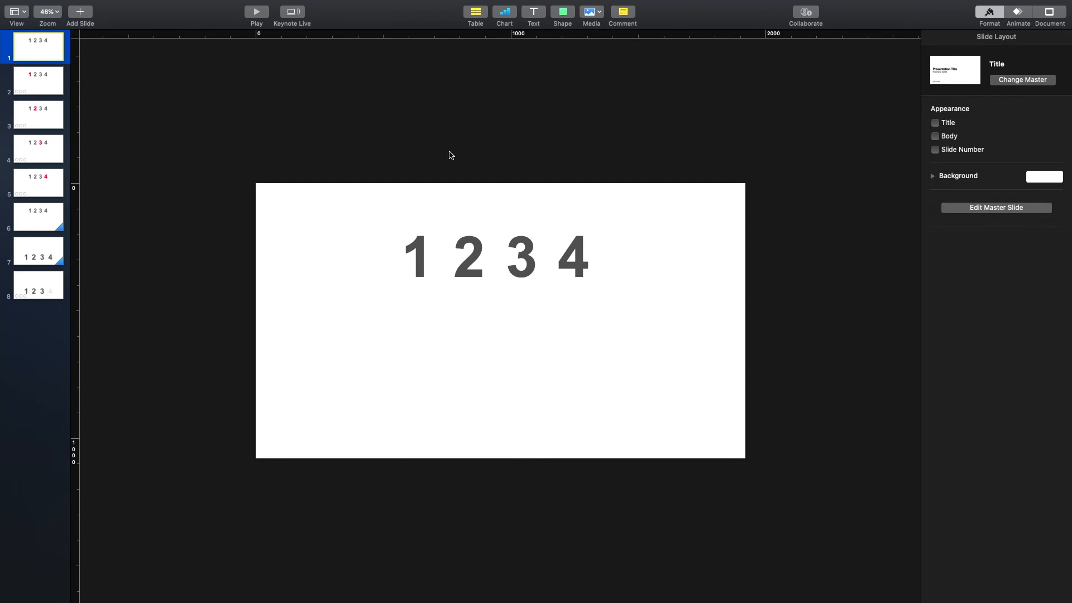
click(55, 96)
click(53, 123)
click(54, 150)
click(47, 59)
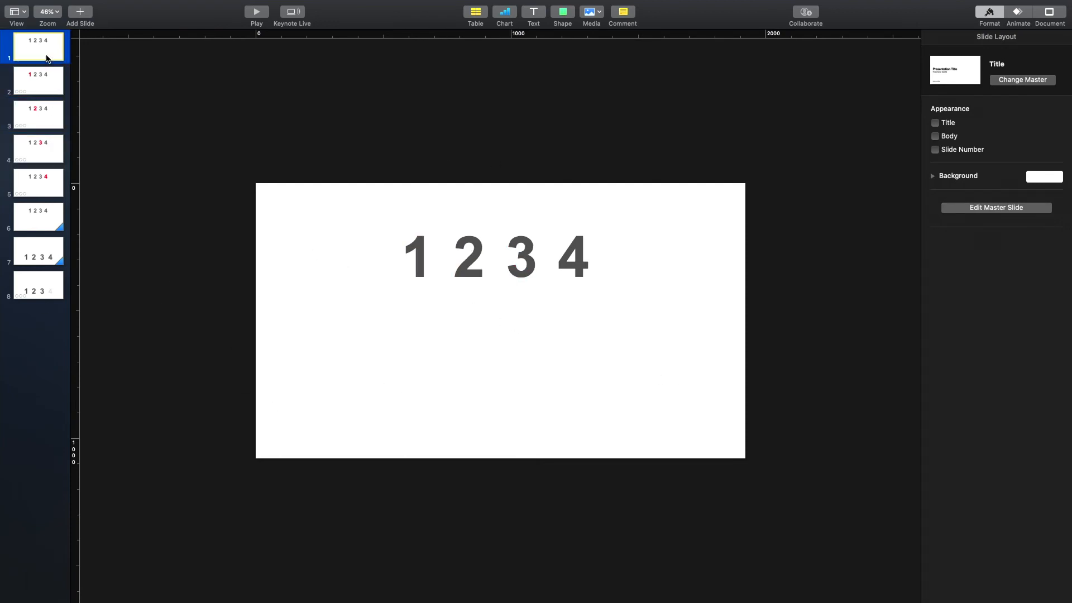
- Open the Title master slide for editing and remove its uppermost horizontal guide
click(981, 210)
click(595, 84)
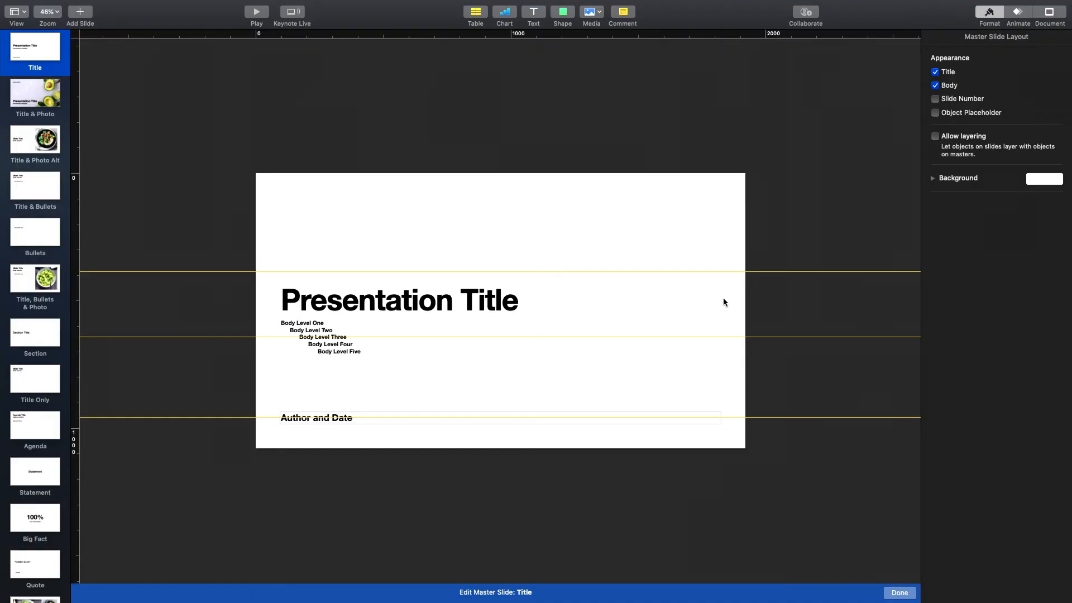
drag(661, 274, 581, 30)
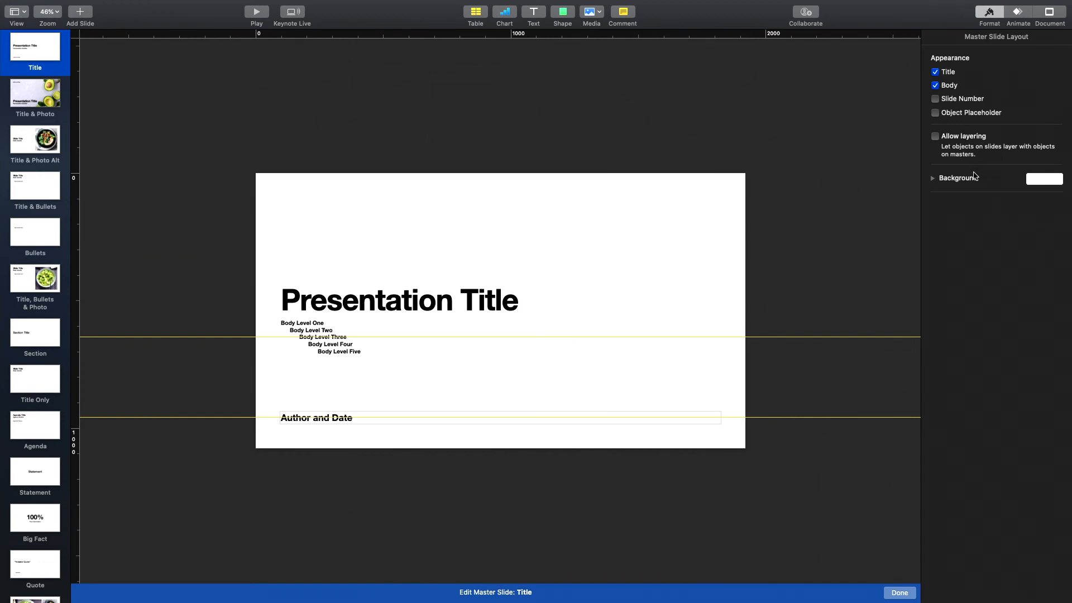
- Set the Title master slide's background to No Fill and finish editing the master
click(1055, 179)
click(939, 189)
click(943, 180)
click(954, 197)
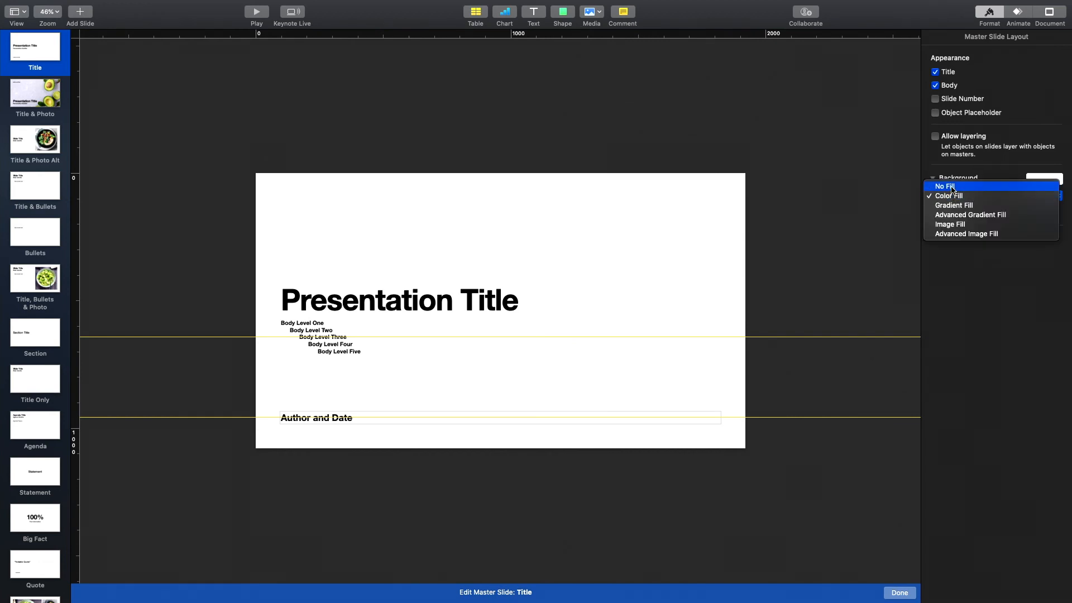
click(951, 187)
click(900, 597)
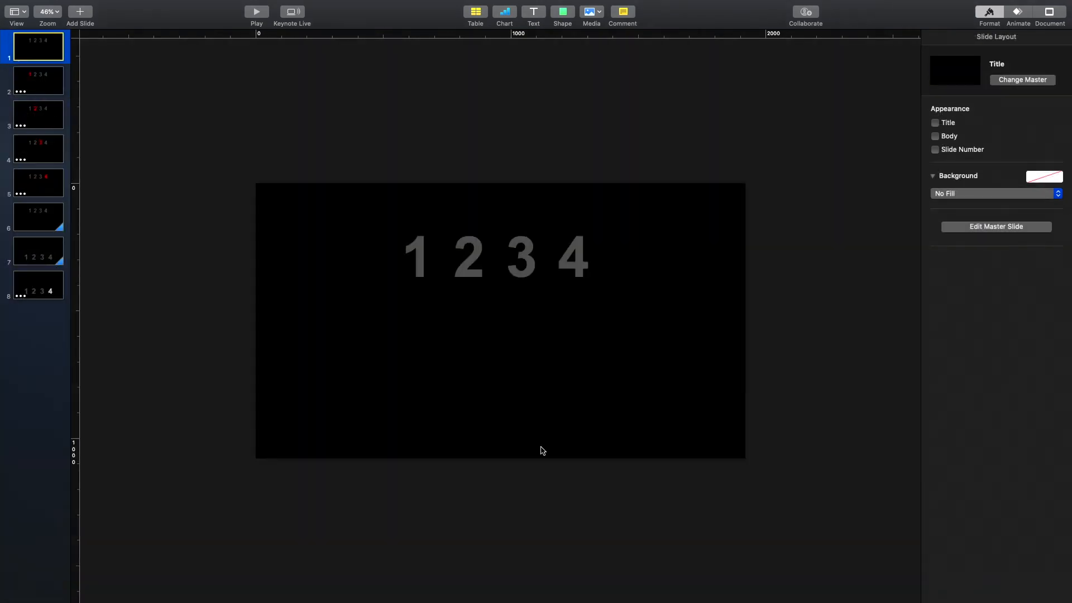
- Check the digits on slides 2, 4 and 5 against the unfilled background
click(51, 80)
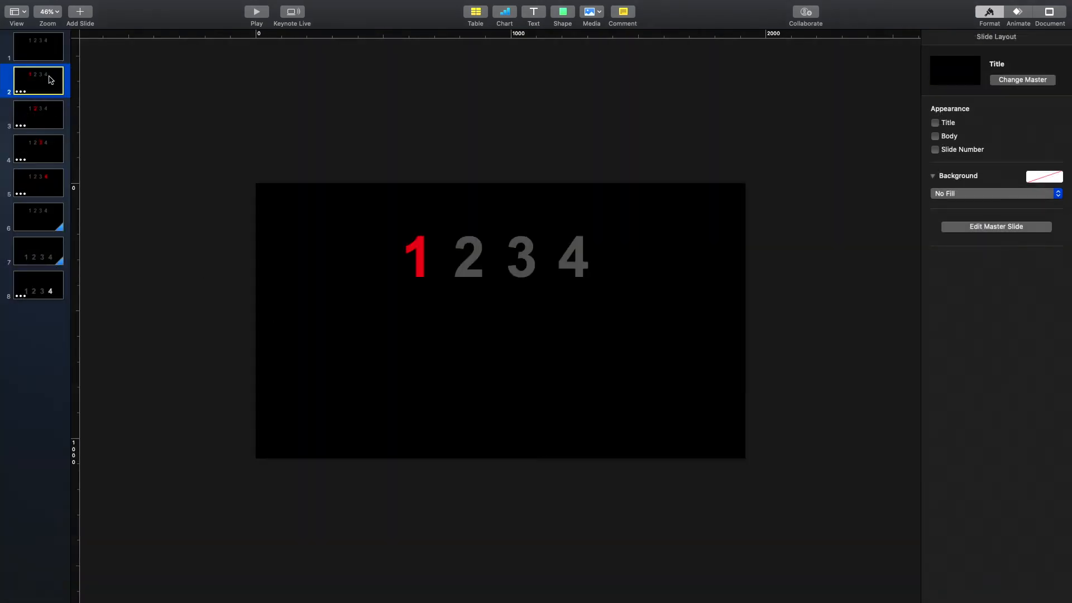
click(45, 146)
click(46, 173)
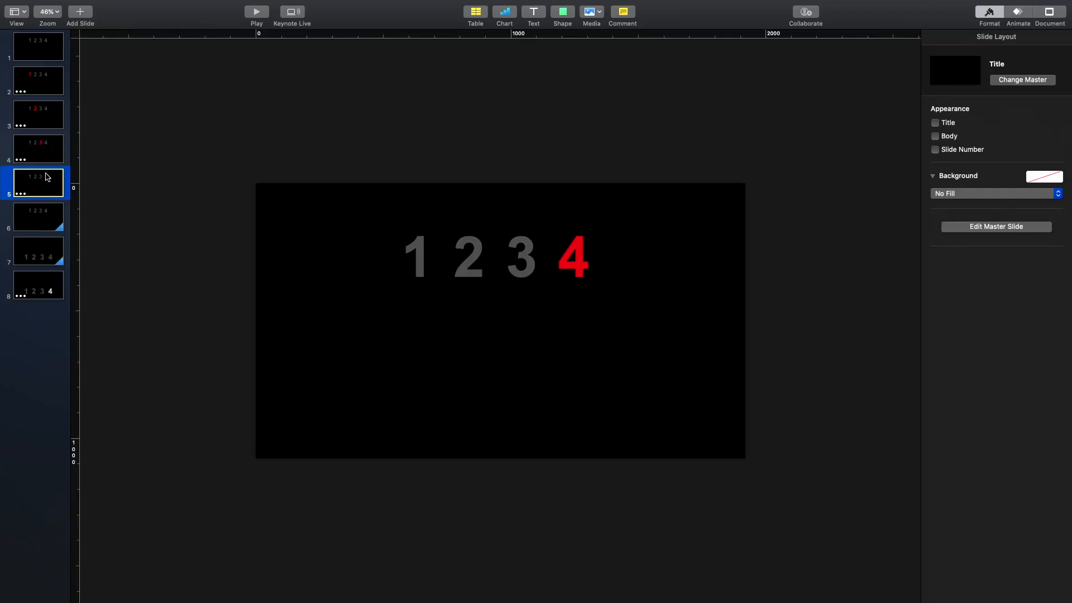
- Start a movie export of the slideshow recording with a custom resolution of 1920 x 1080
click(78, 6)
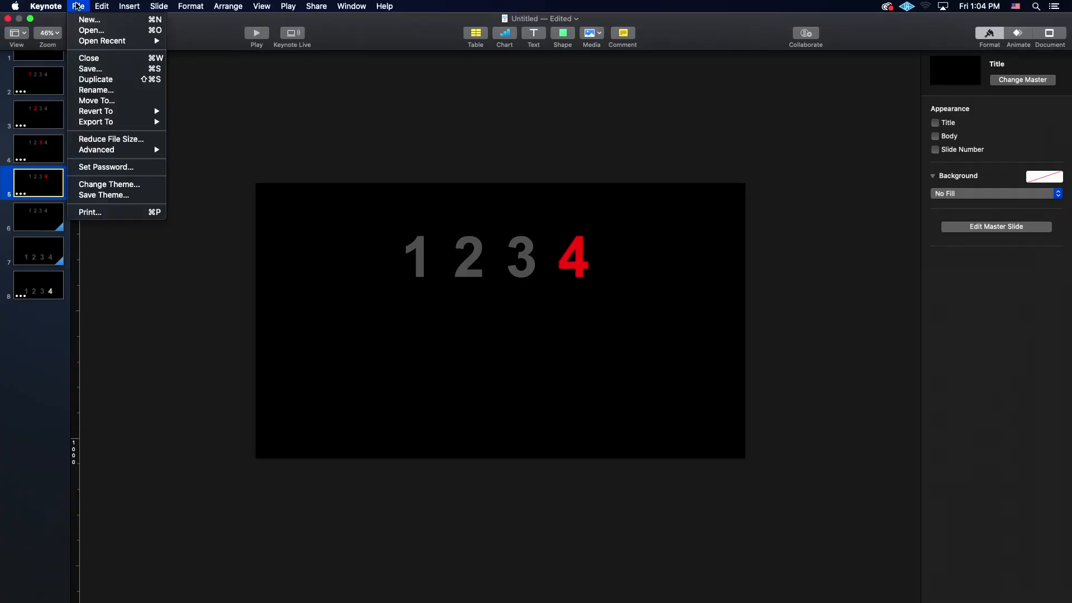
mouse_move(116, 124)
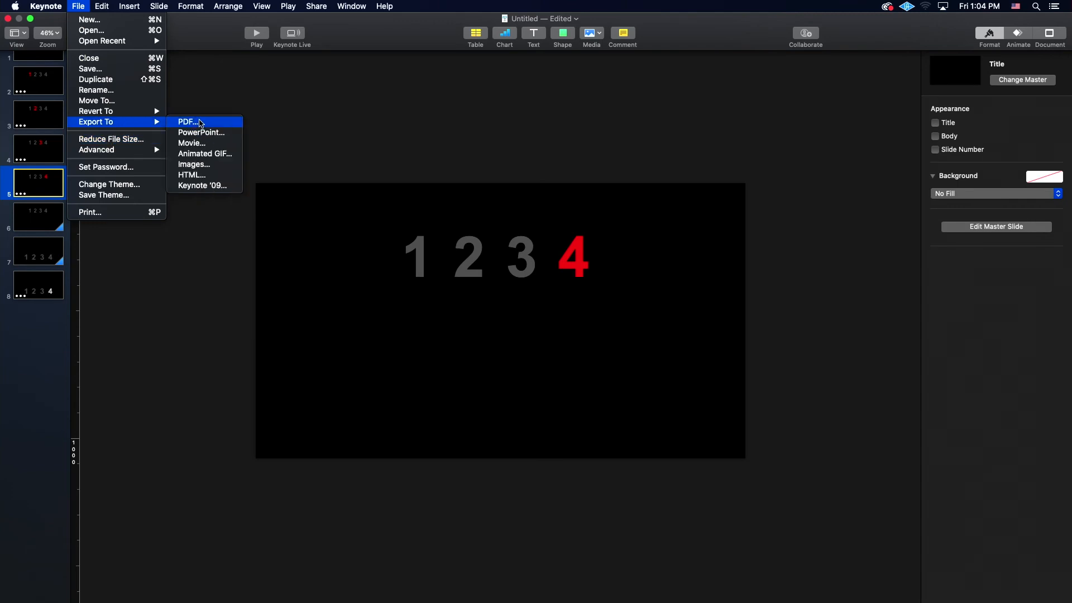
click(202, 145)
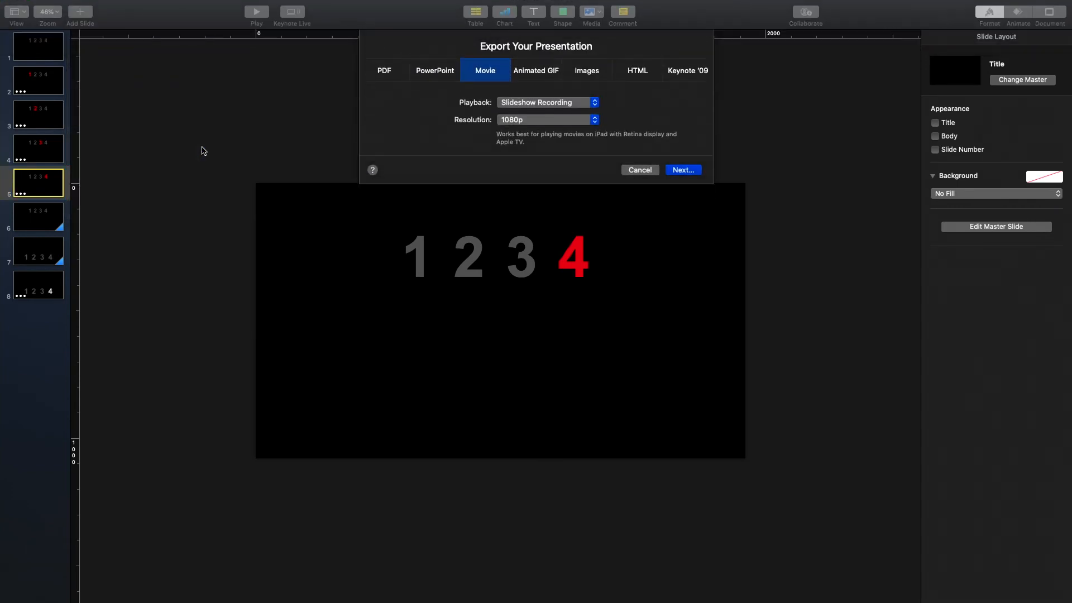
click(519, 120)
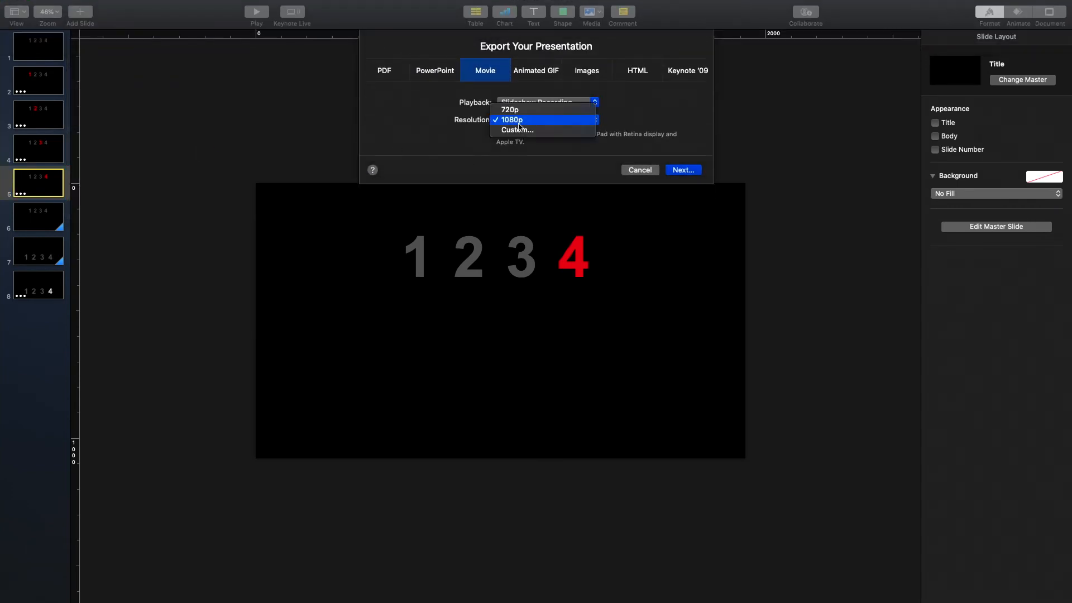
click(518, 130)
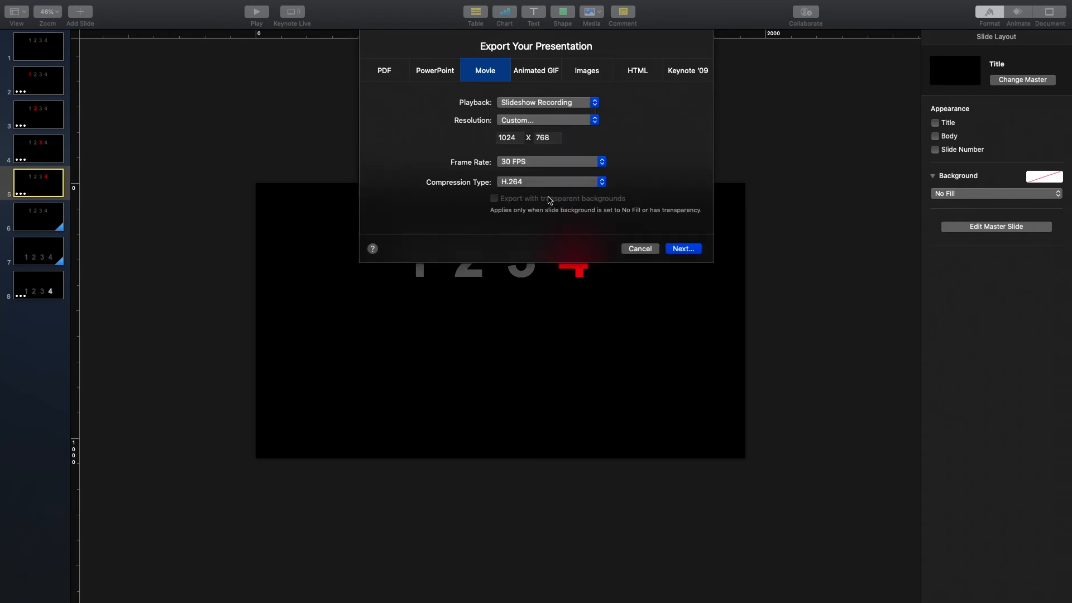
click(511, 138)
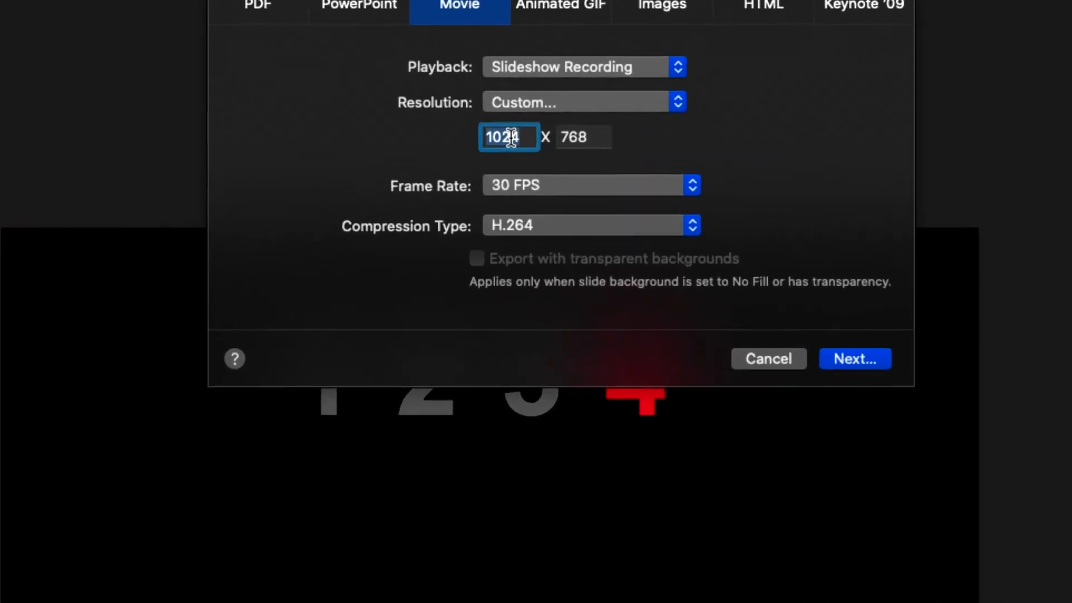
text(1920)
key(Tab)
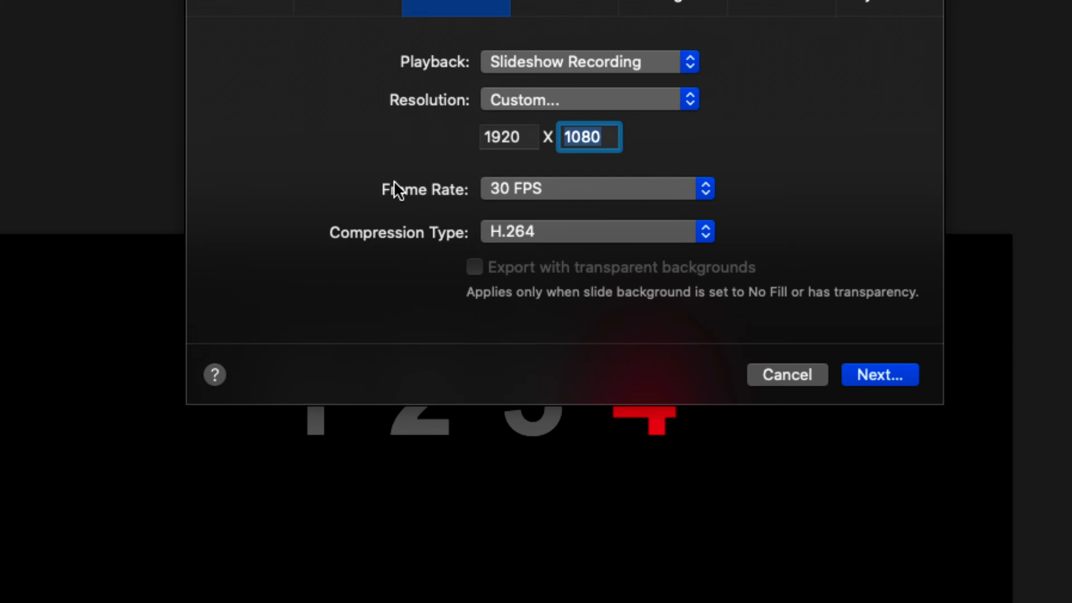
- Set the export compression to Apple ProRes 4444 with transparent backgrounds, keep 30 FPS, and proceed to saving
click(488, 224)
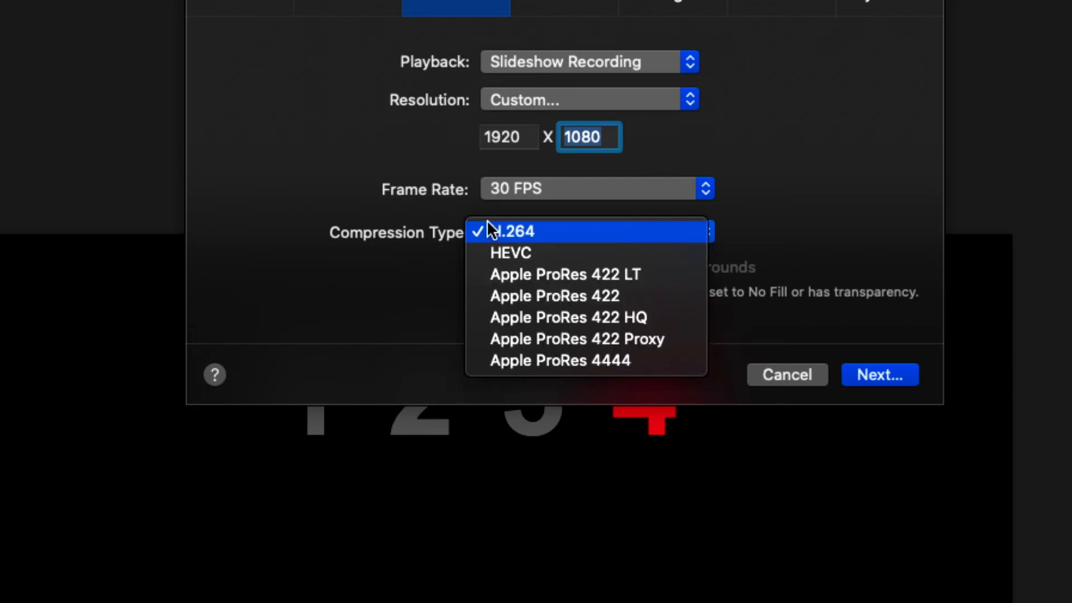
click(510, 287)
click(510, 237)
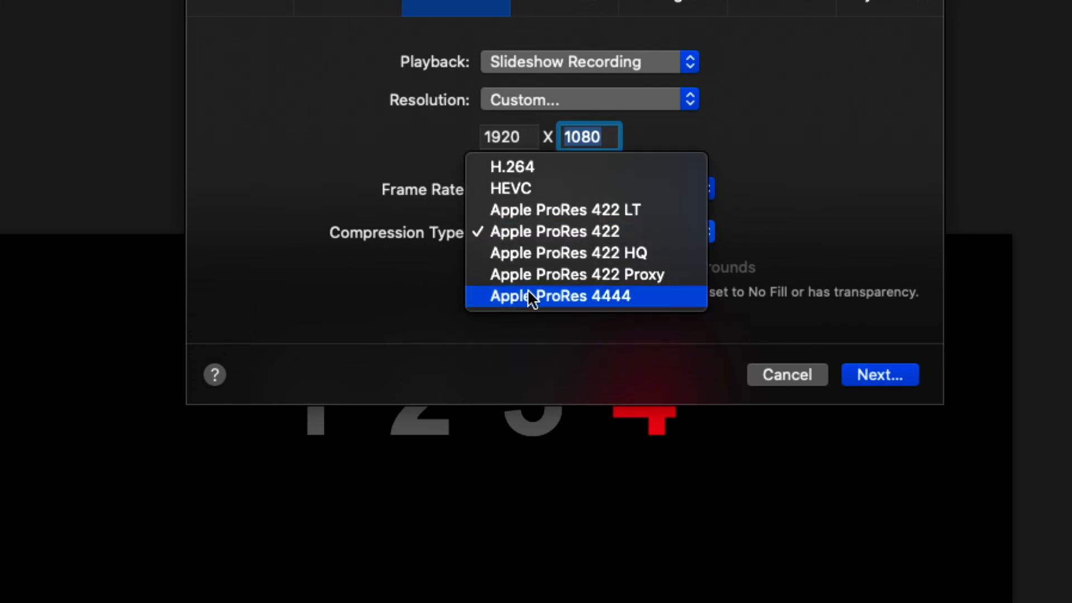
click(537, 296)
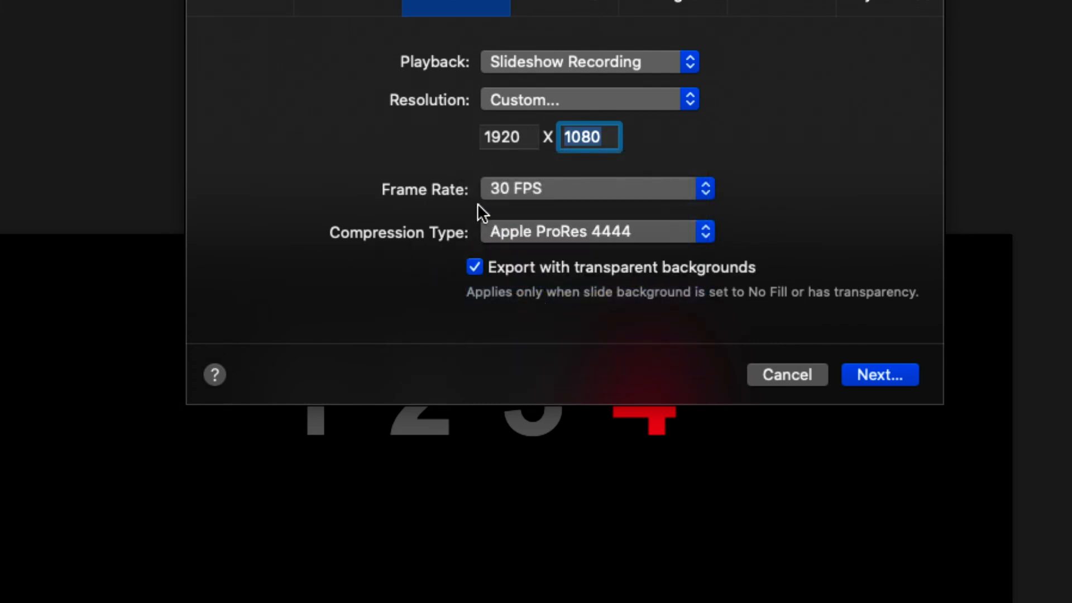
click(514, 191)
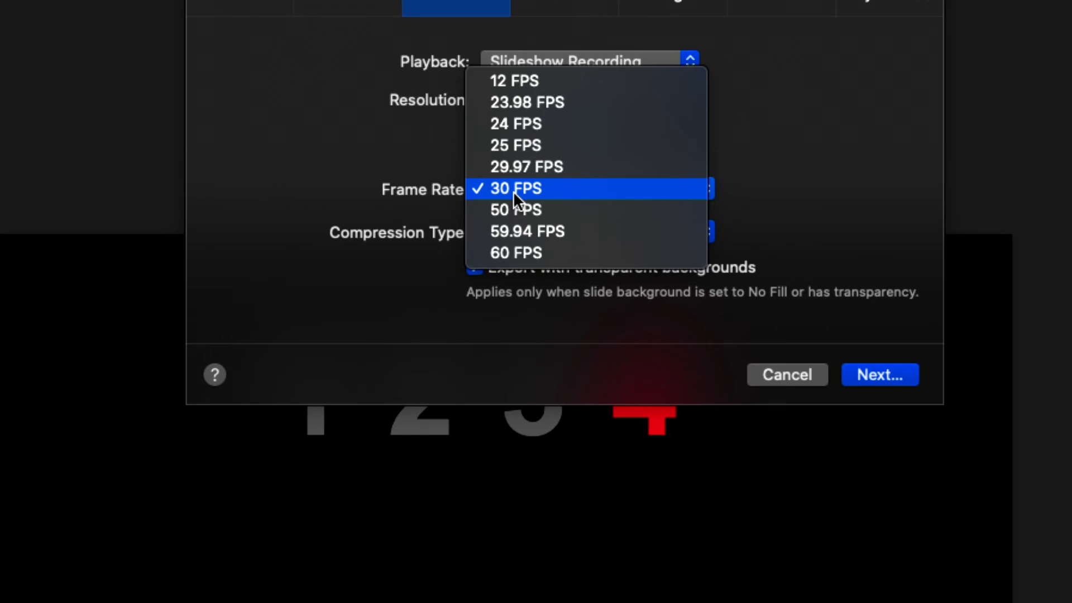
click(514, 191)
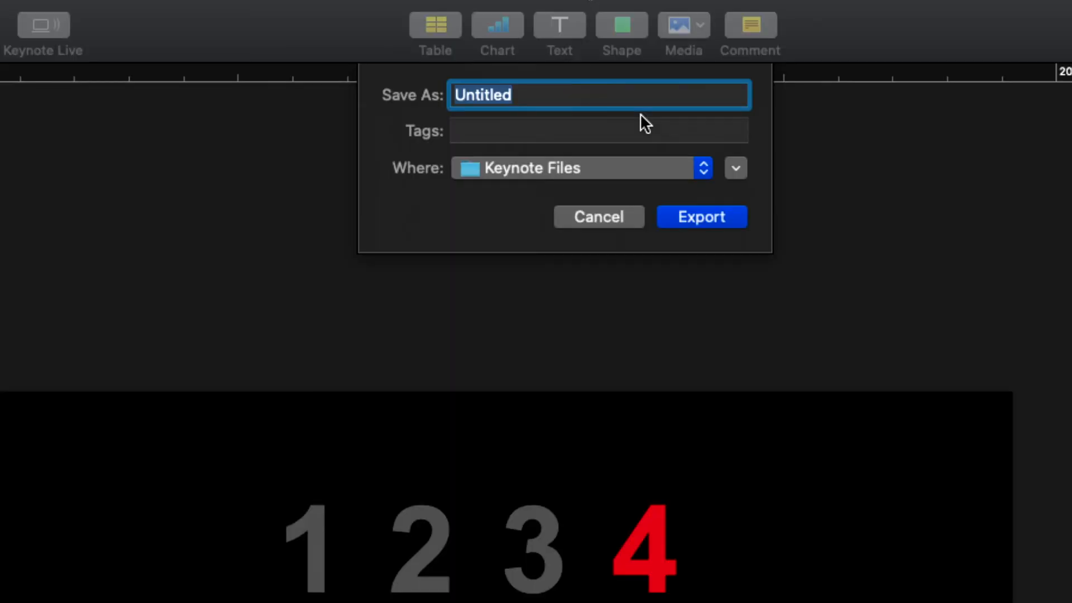
- Expand the save dialog and create a new folder named "Video on Keynote" inside Keynote Files
click(735, 169)
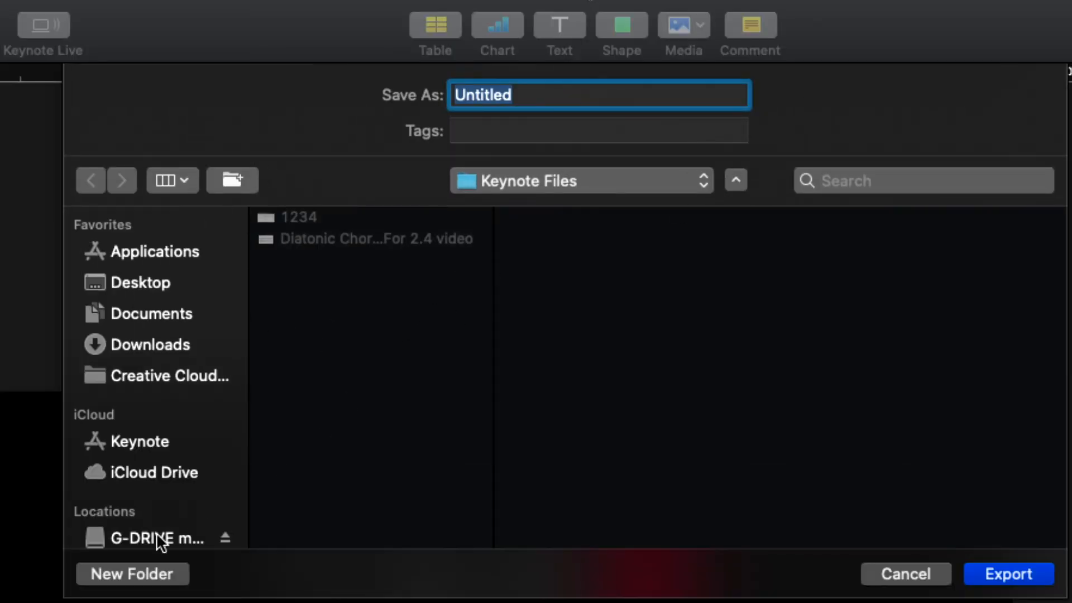
click(158, 576)
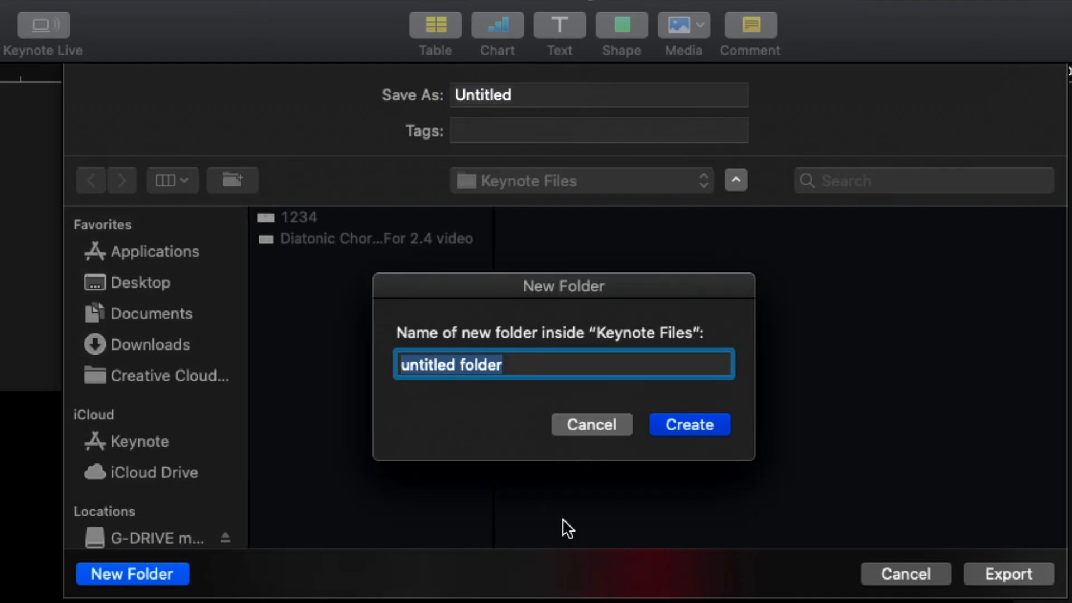
text(Video on Keynote)
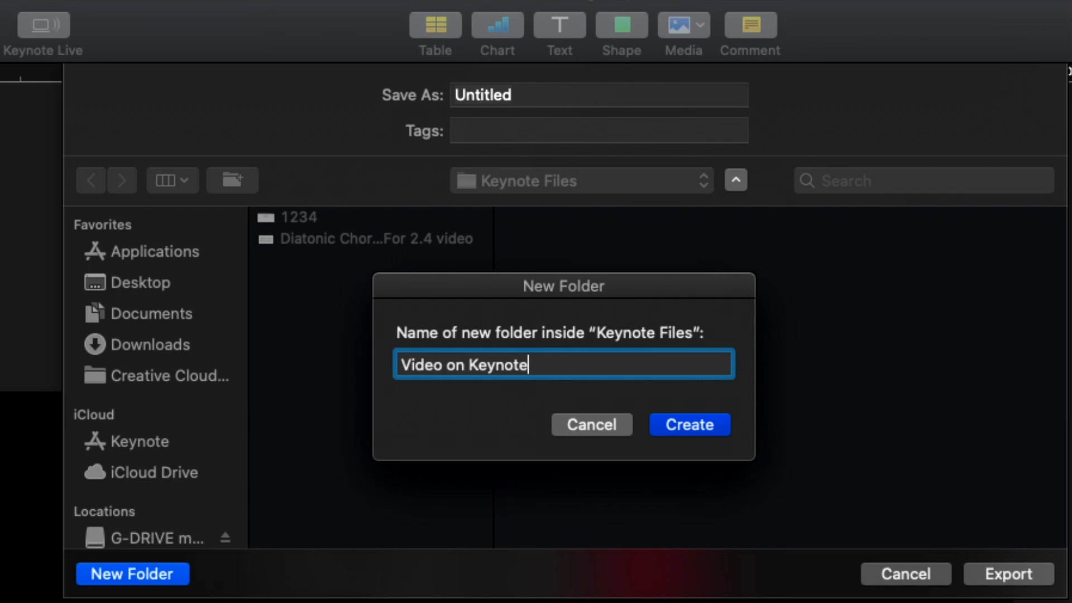
key(Return)
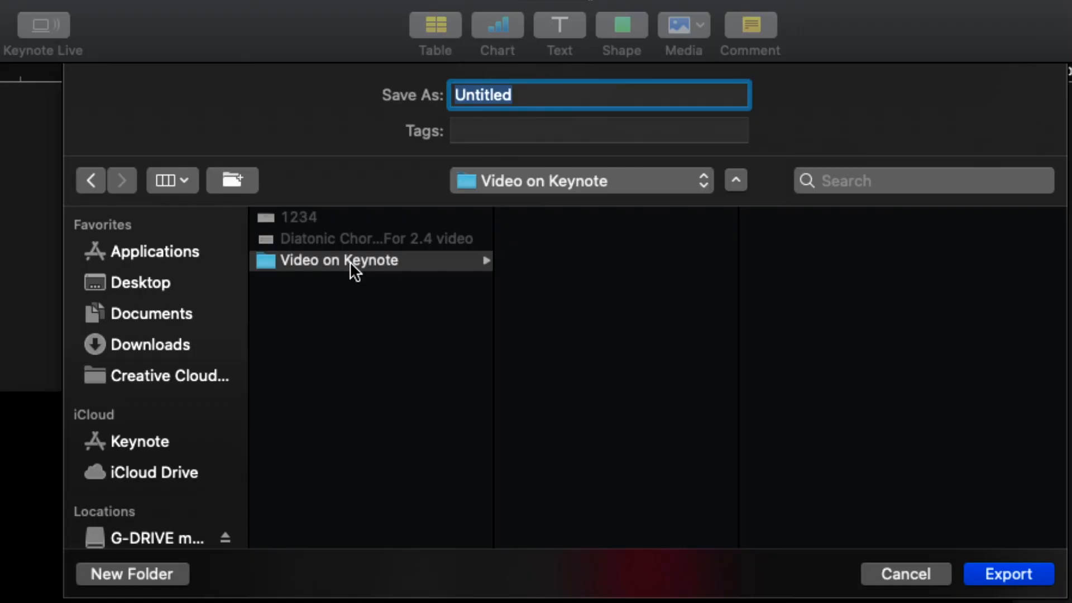
- Name the movie "Backgroundless Animation 1234" and export it to the Video on Keynote folder
text(Backgroundl)
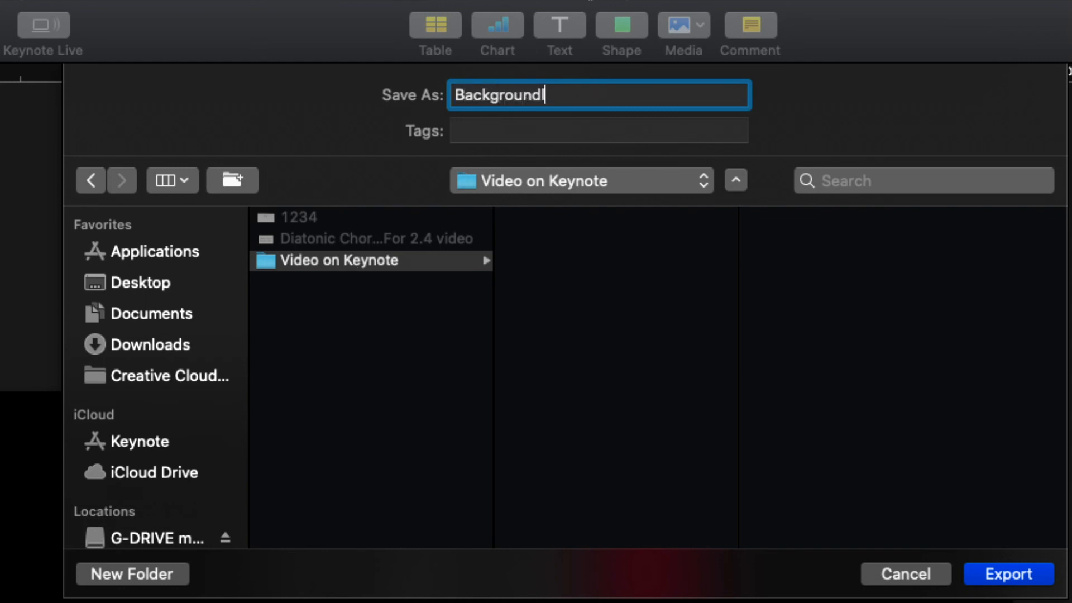
text(ess Animation)
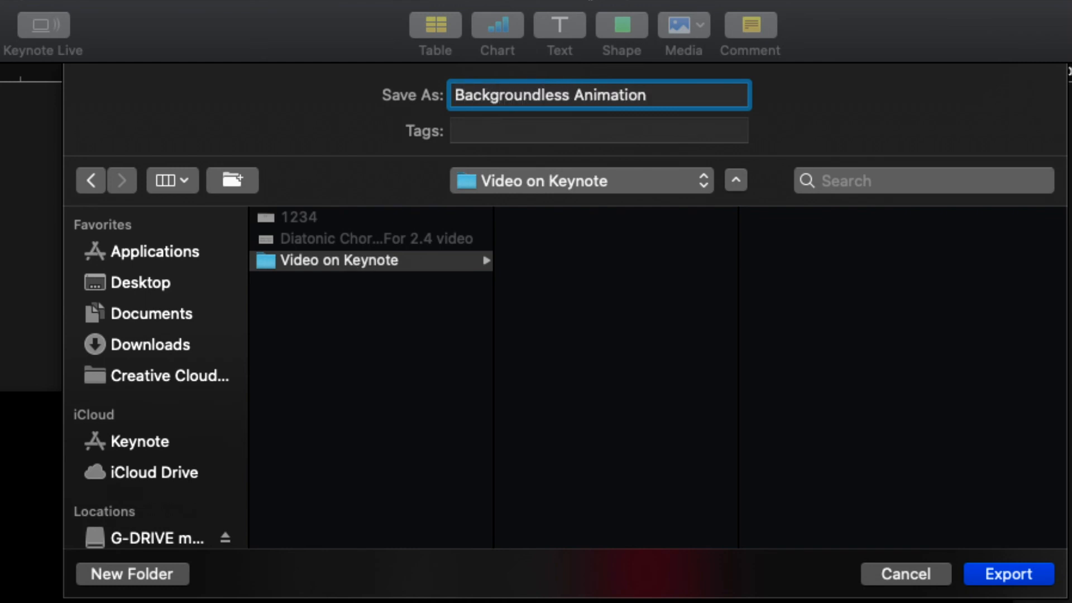
text( 1234)
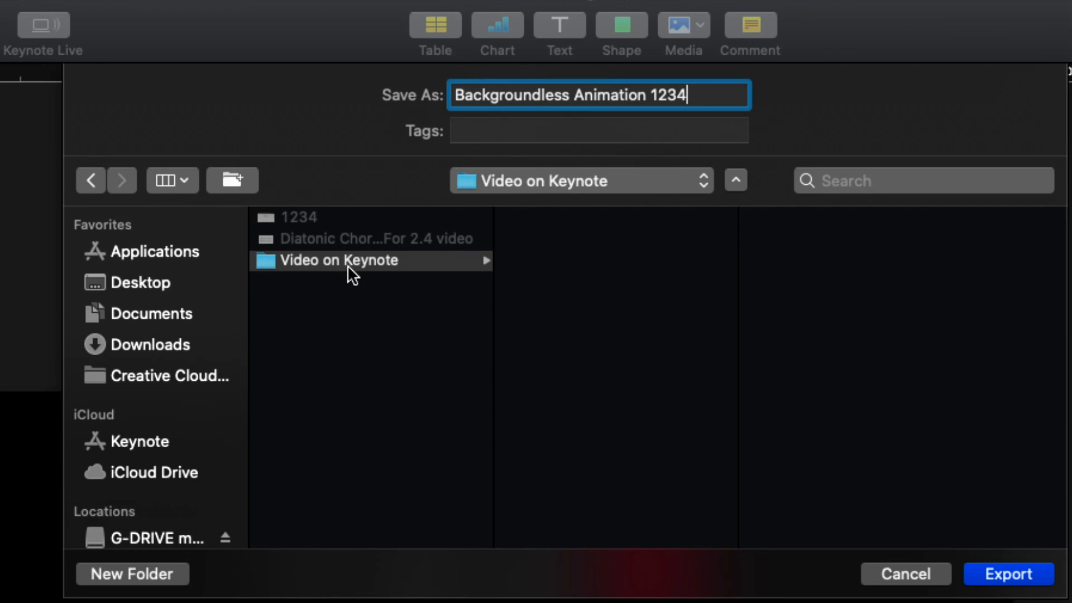
click(986, 572)
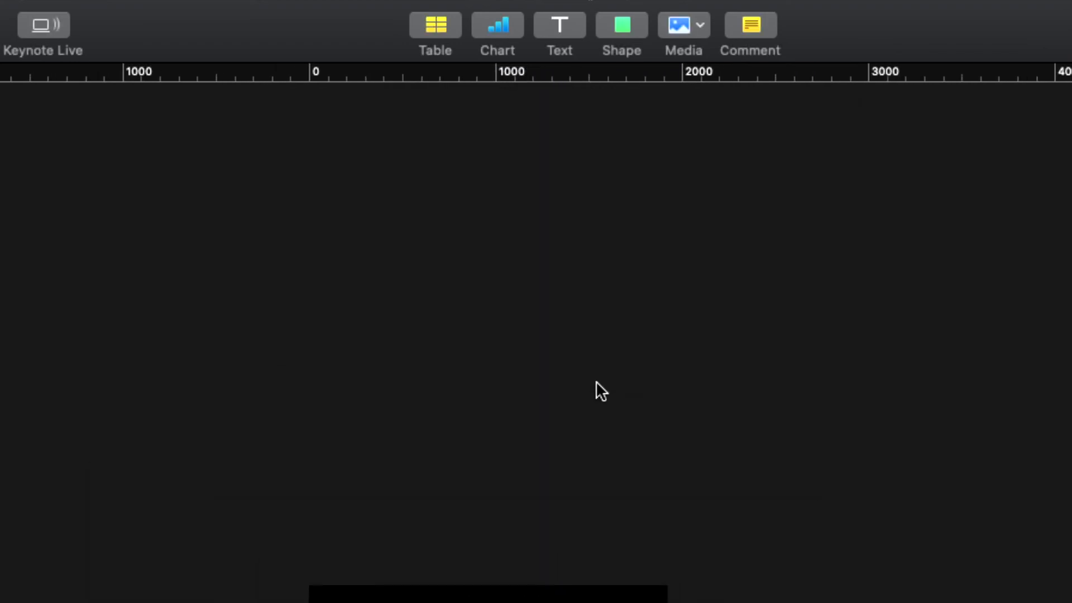
- Switch to Finder, move the 1234 movie into the Video on Keynote folder, and open that folder
key(super+Tab)
key(super+Tab)
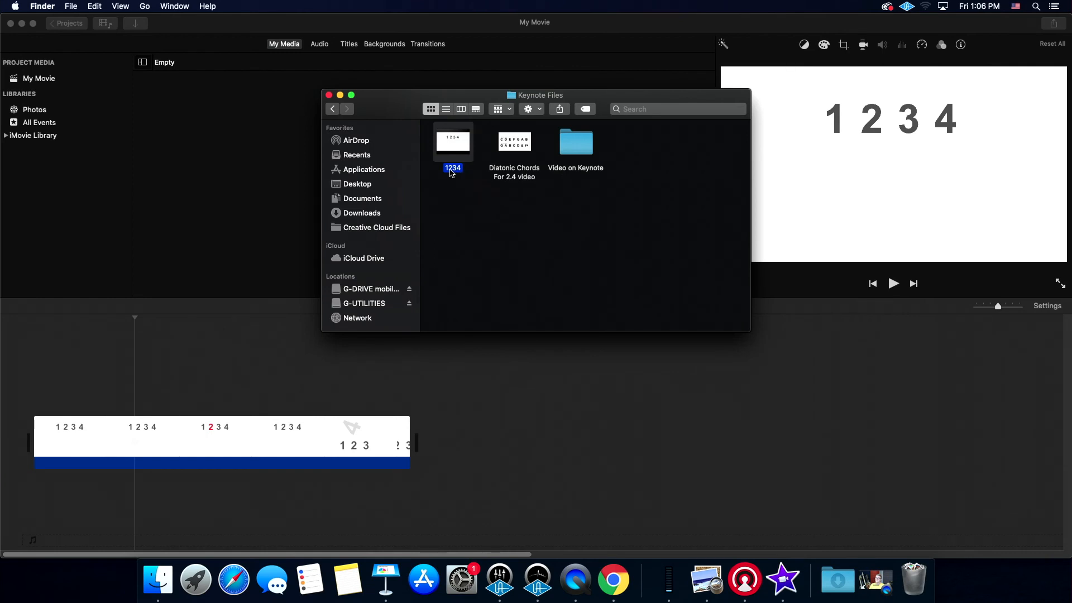
drag(452, 172, 587, 168)
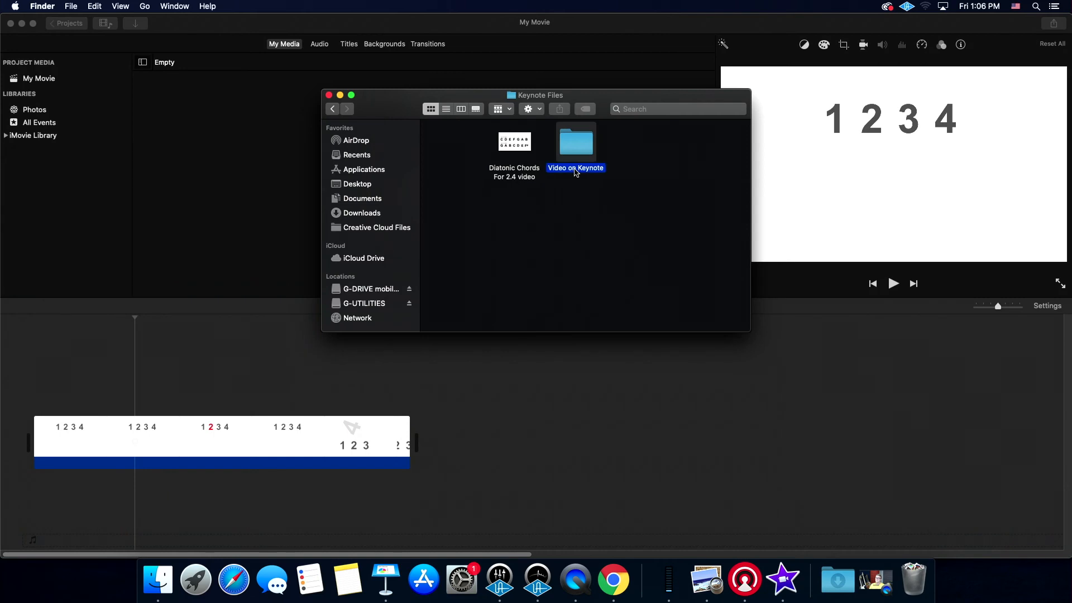
double_click(576, 168)
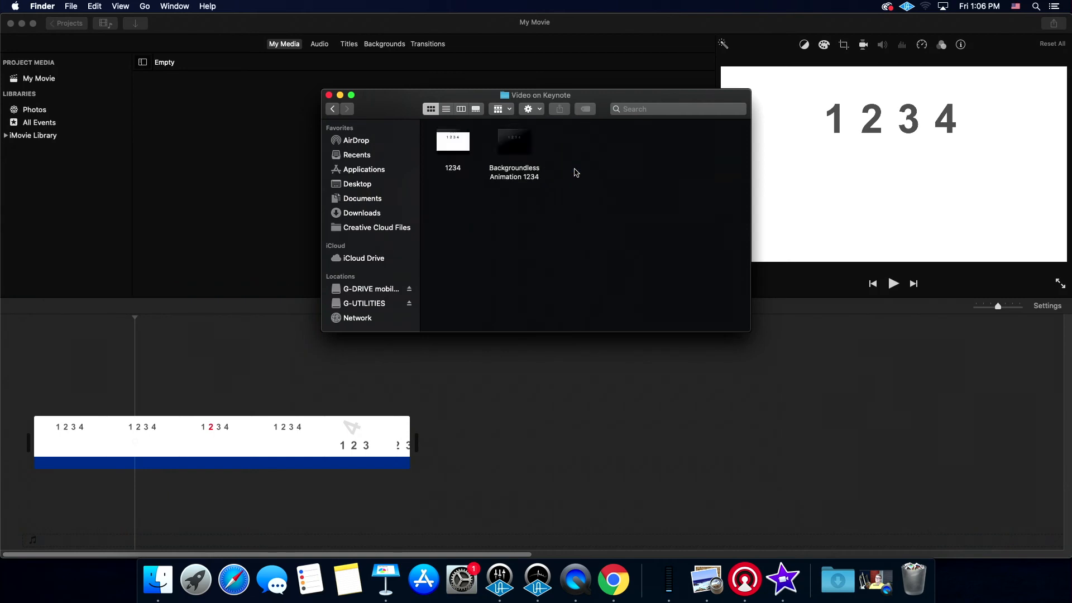
- Play the exported Backgroundless Animation 1234 movie in QuickTime Player, skip to about 00:11, and close it
click(520, 175)
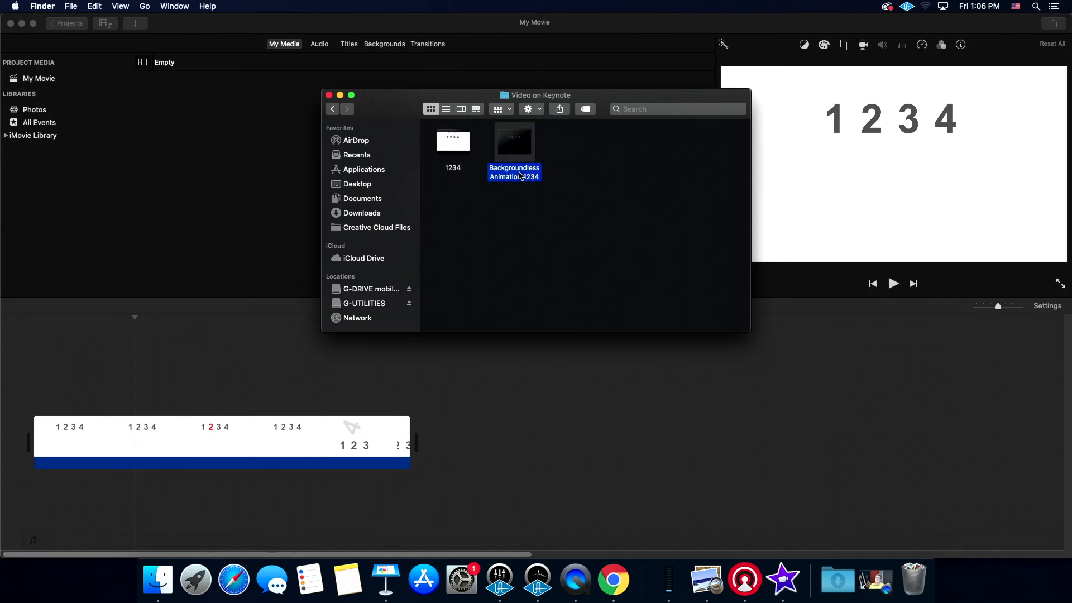
double_click(520, 176)
click(548, 445)
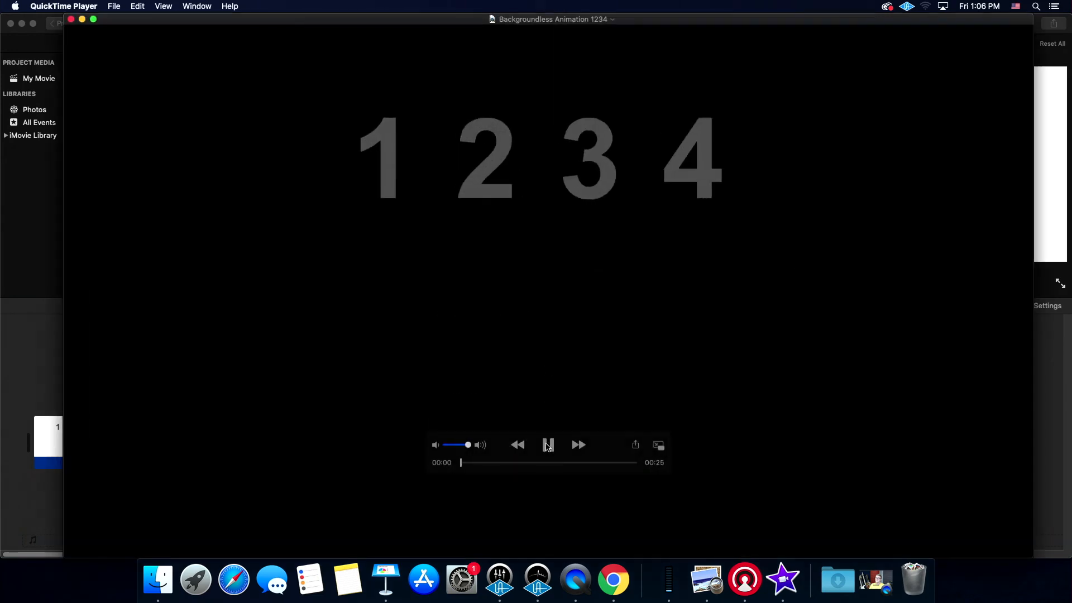
click(538, 463)
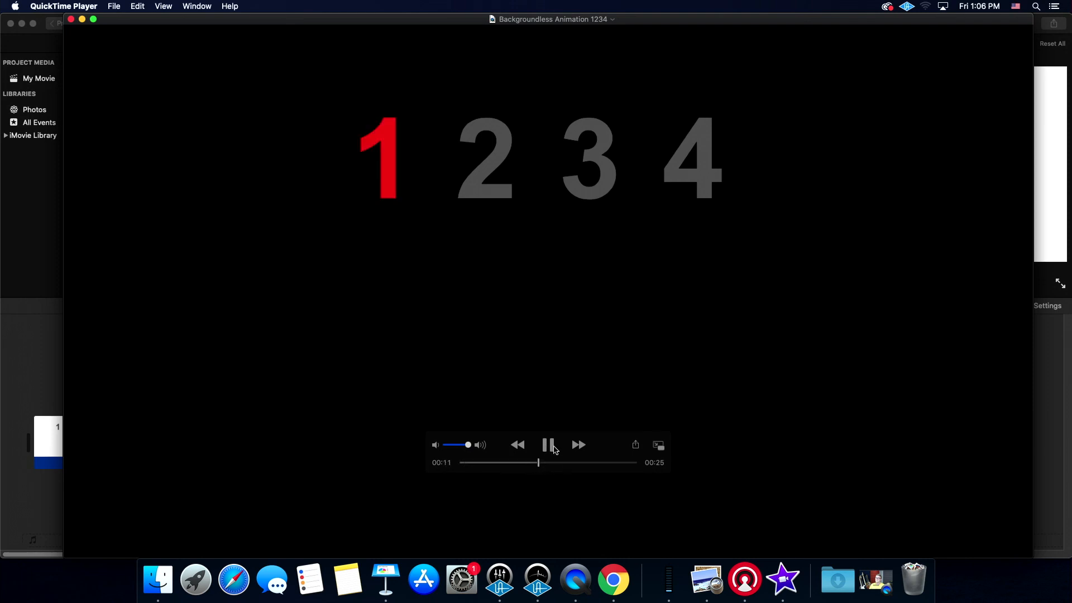
key(space)
key(super+w)
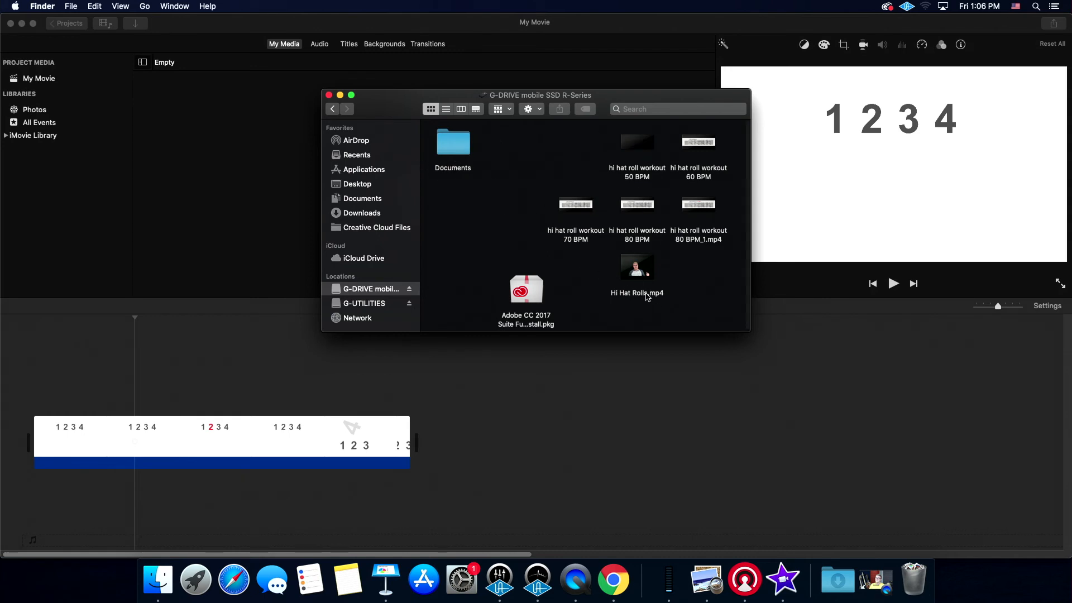
- Return to iMovie and delete the white-background 1234 clip from the timeline
click(361, 457)
click(297, 442)
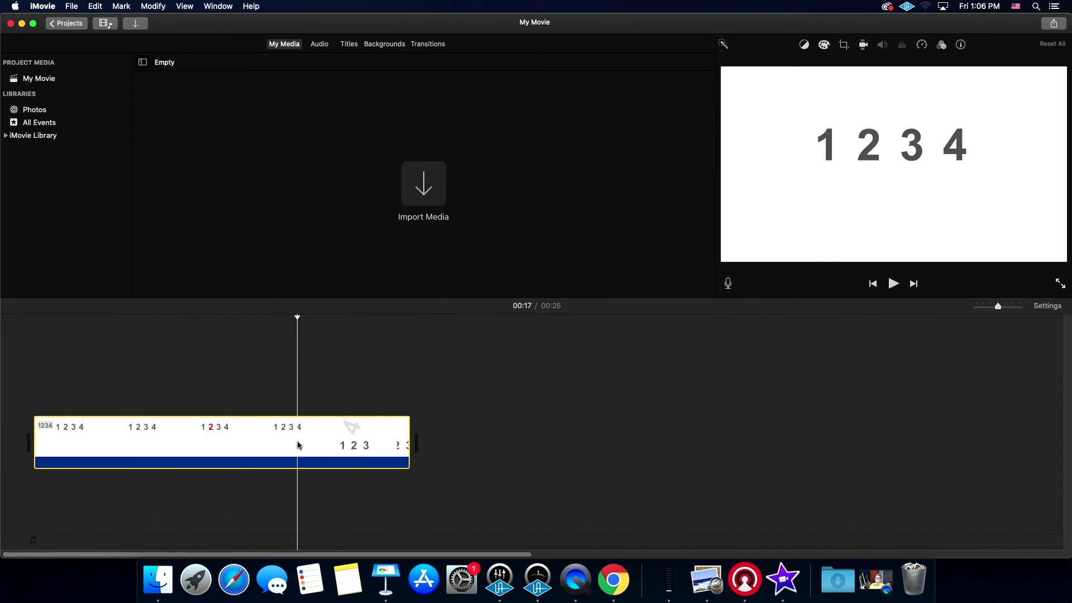
key(Delete)
- Add Hi Hat Rolls.mp4 from the G-DRIVE folder in Finder to the empty iMovie timeline and place the playhead at 04:57
key(super+Tab)
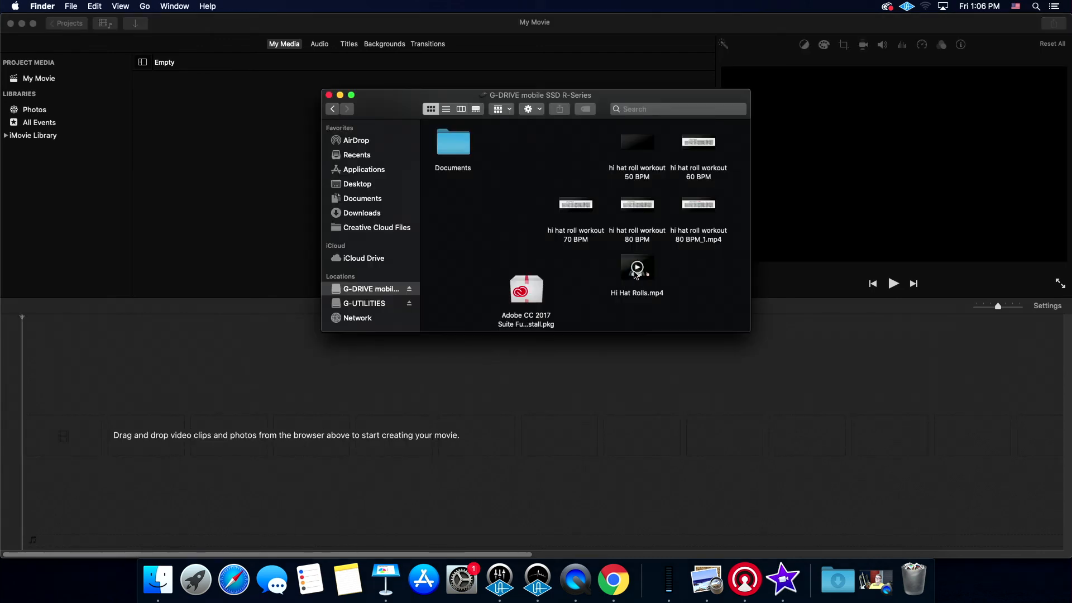
drag(633, 298, 214, 442)
click(76, 363)
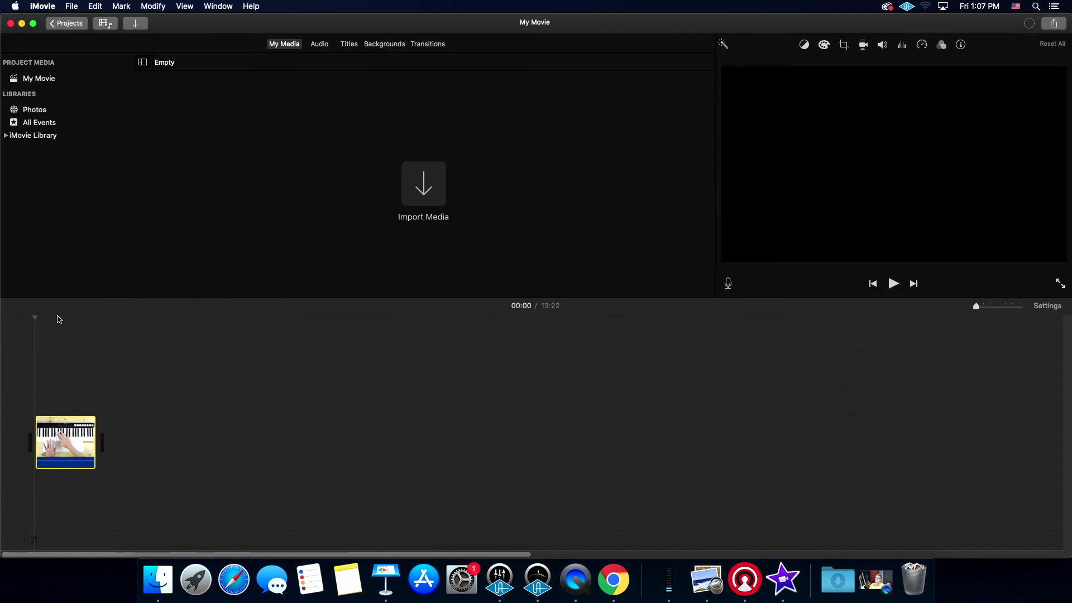
click(57, 327)
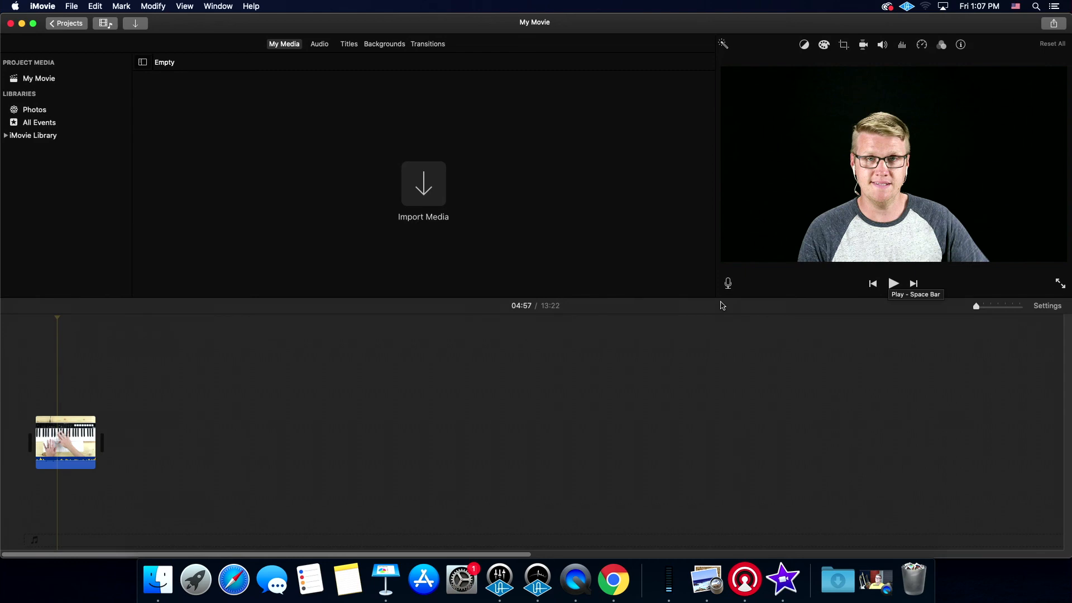
- Add Backgroundless Animation 1234 from Documents > Keynote Files > Video on Keynote as an overlay above the main clip in iMovie
key(super+Tab)
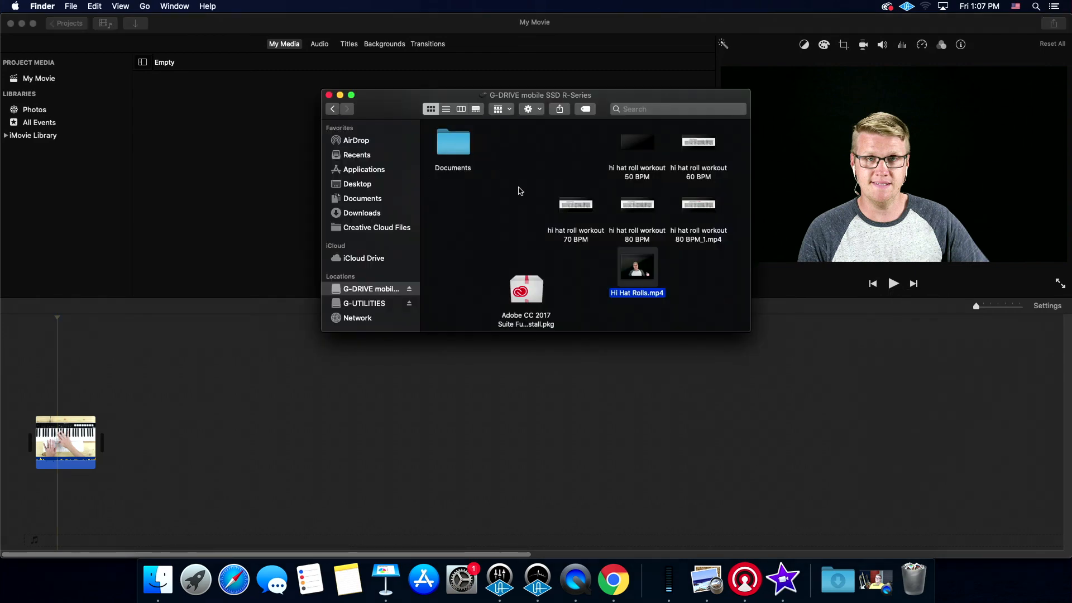
double_click(461, 155)
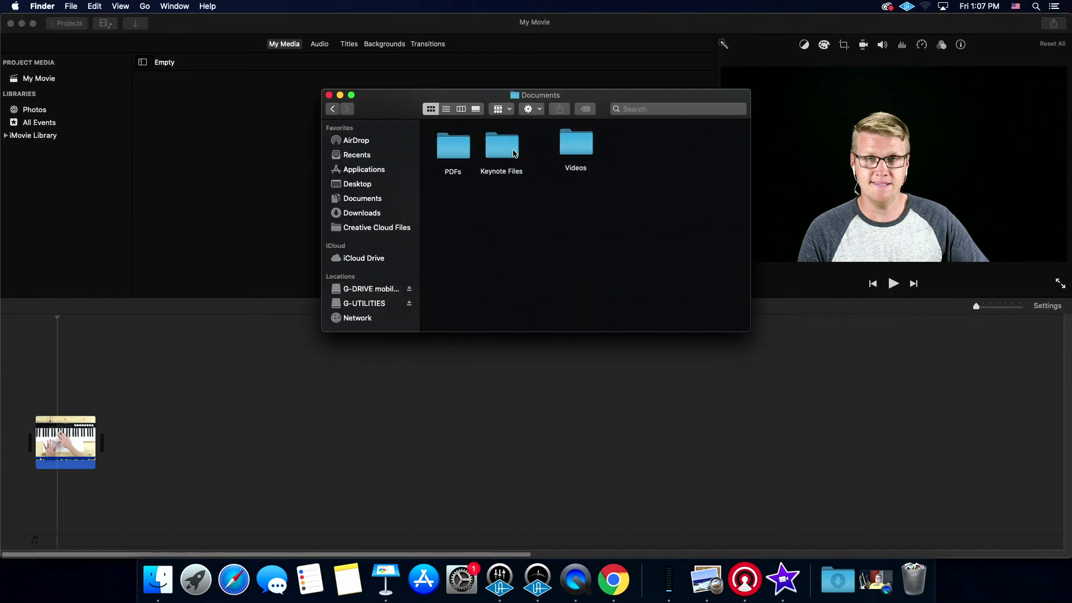
double_click(516, 154)
double_click(559, 151)
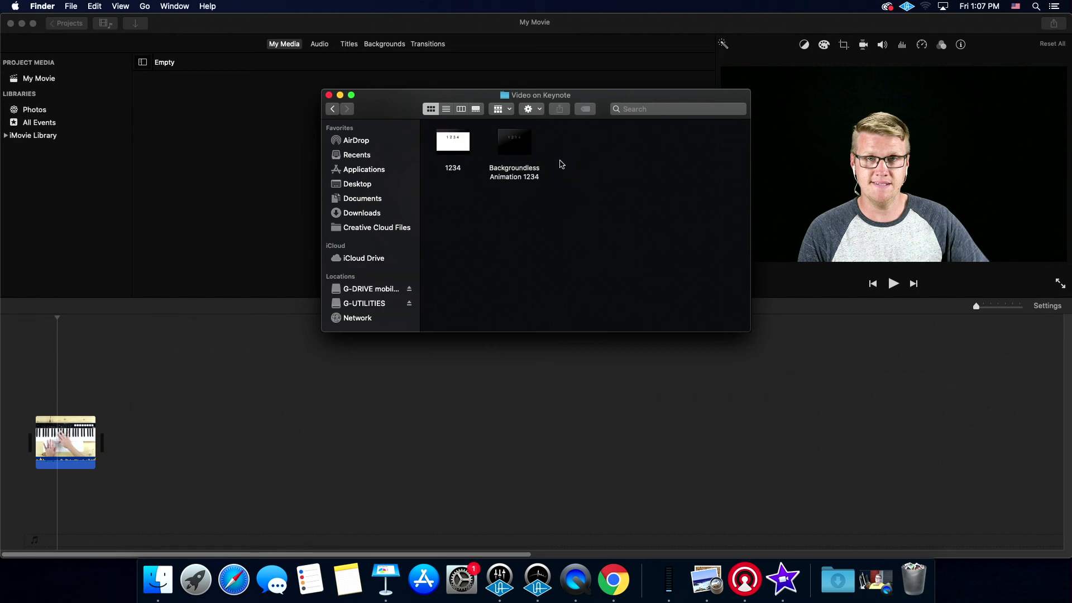
drag(520, 176, 76, 380)
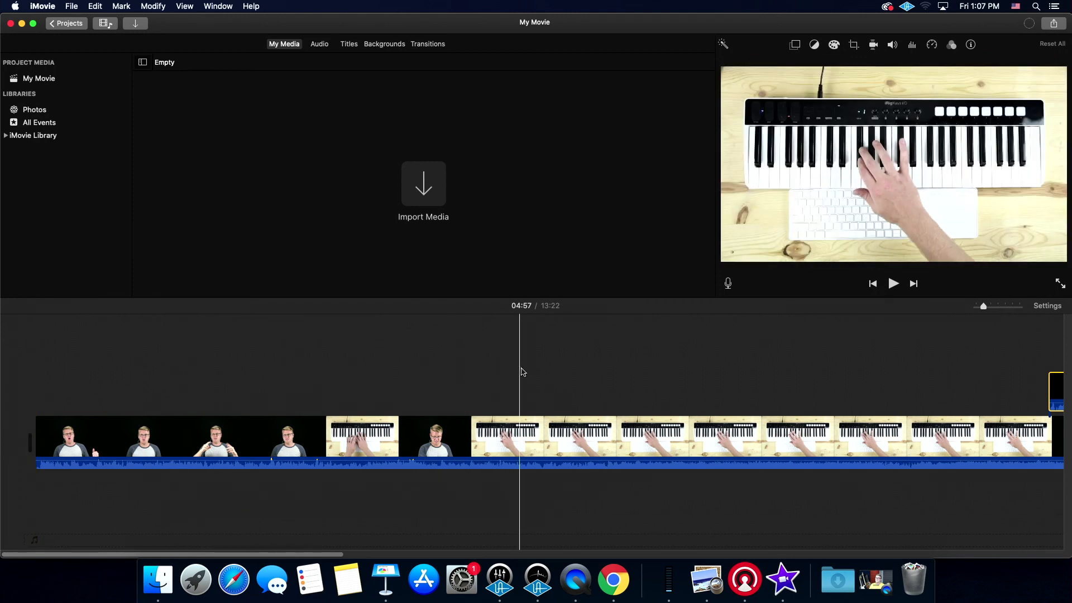
- Move the number animation overlay along the timeline so it sits entirely above the talking-head footage following the keyboard section
scroll(520, 372, right, 10)
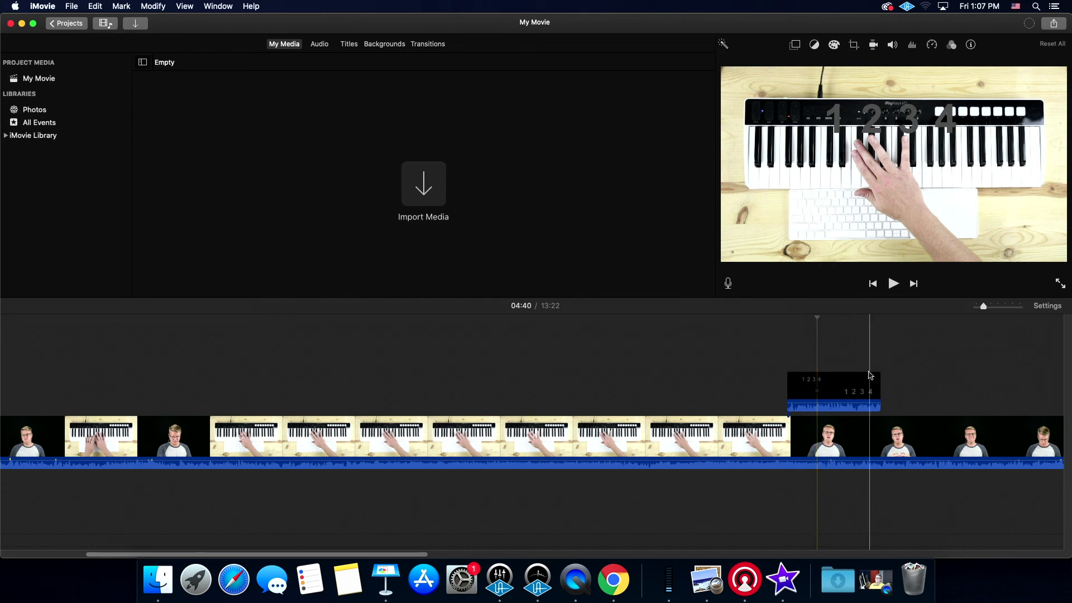
click(821, 394)
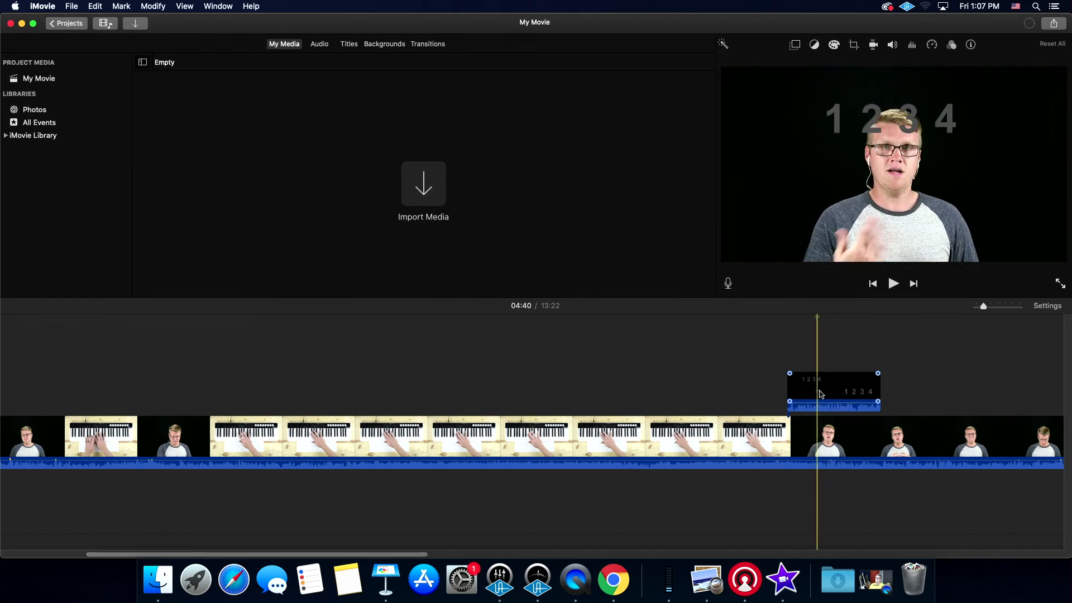
drag(820, 395, 897, 394)
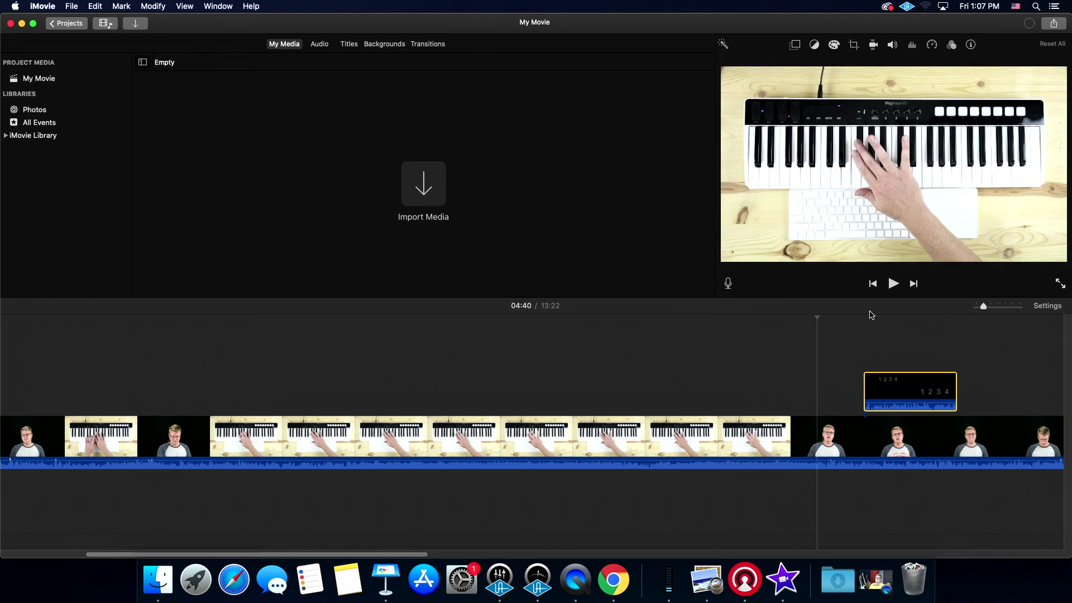
- Preview the number animation over the talking-head footage in full screen from near the overlay's start, and return to the editor
click(892, 319)
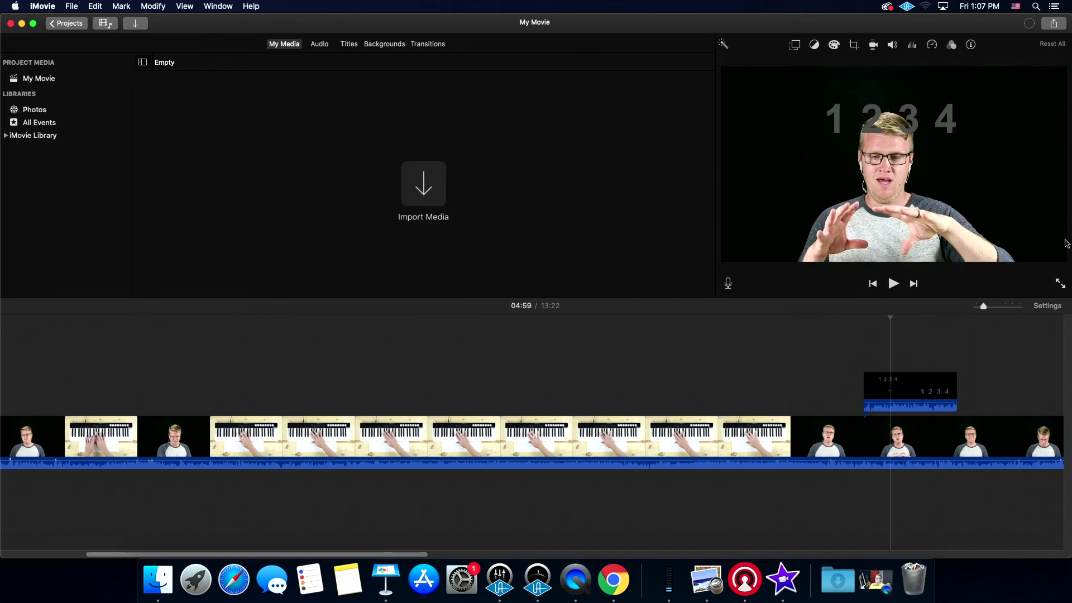
click(1060, 285)
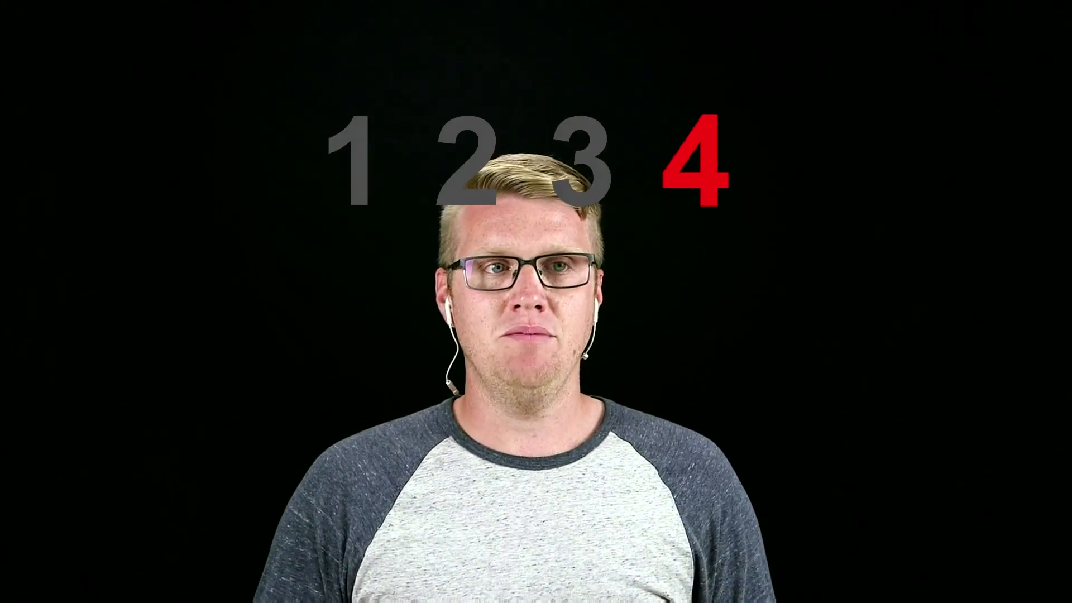
key(Escape)
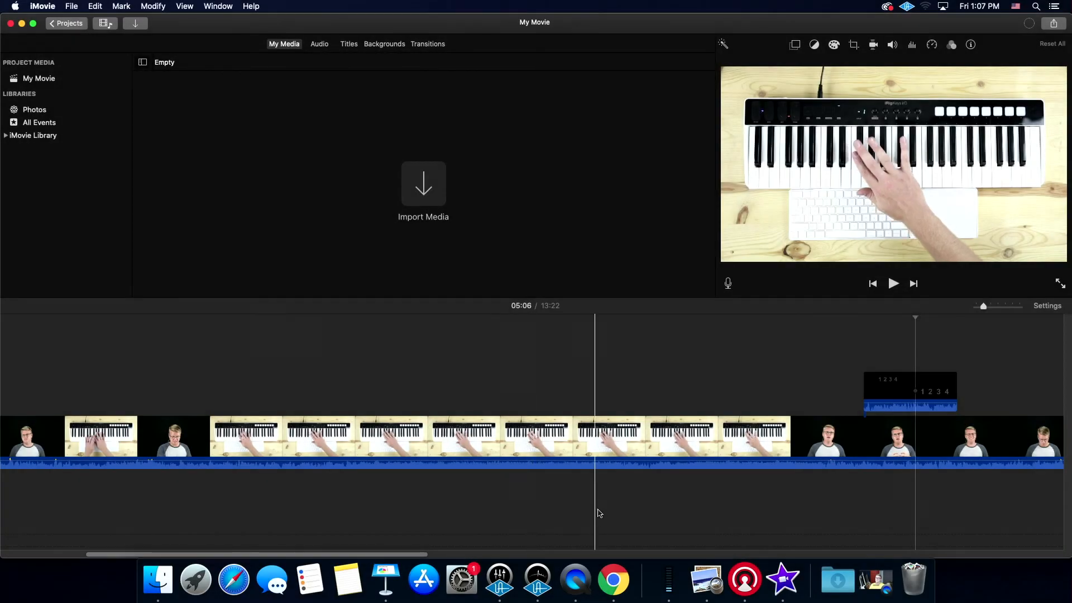
key(space)
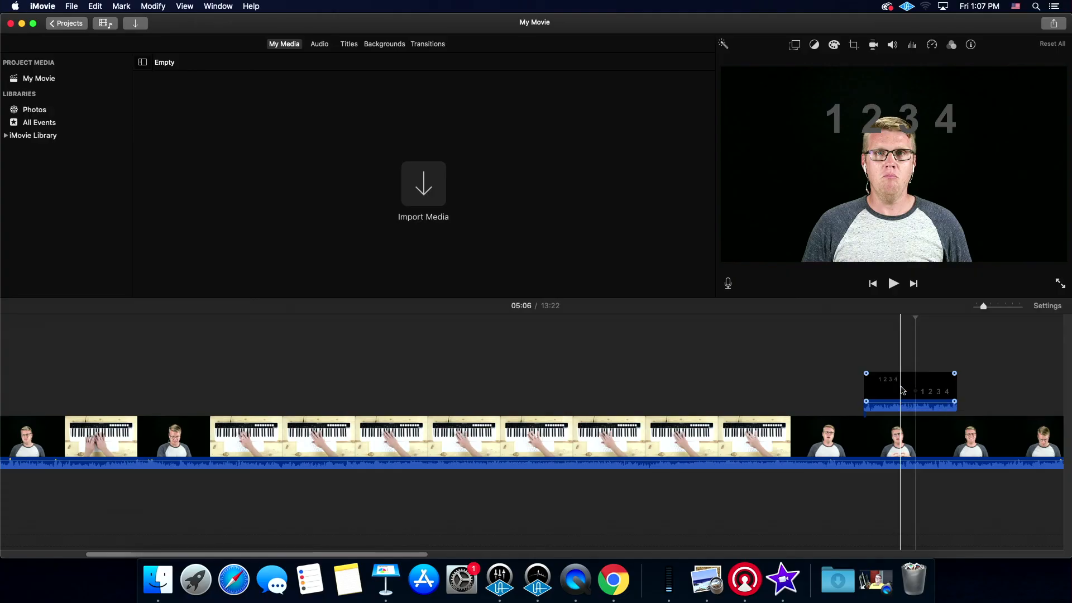
- Detach the audio from the number animation overlay, delete the detached audio clip, and play the result
right_click(904, 380)
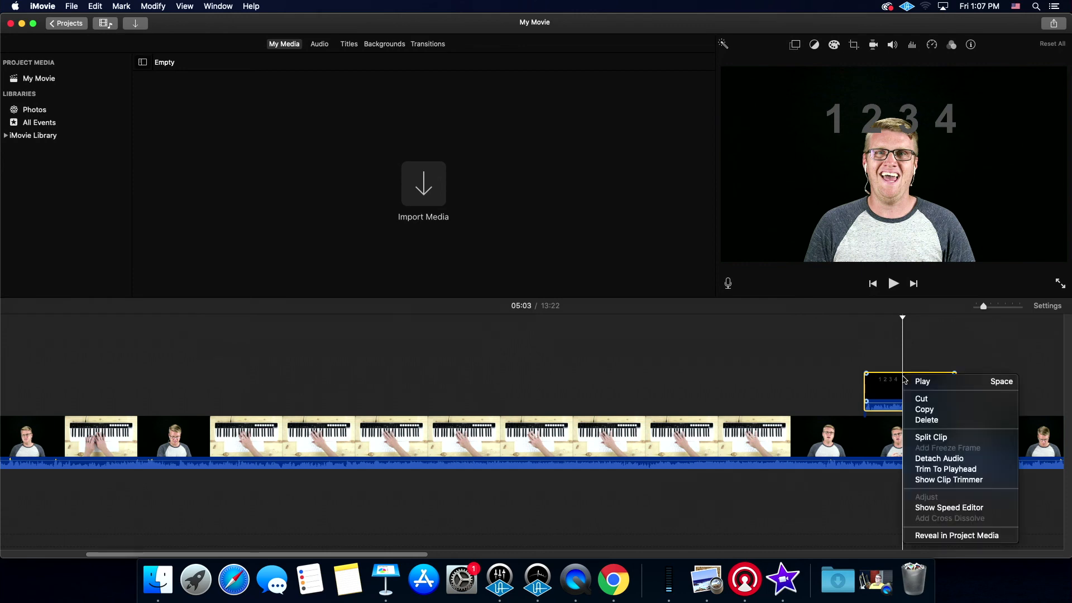
click(939, 458)
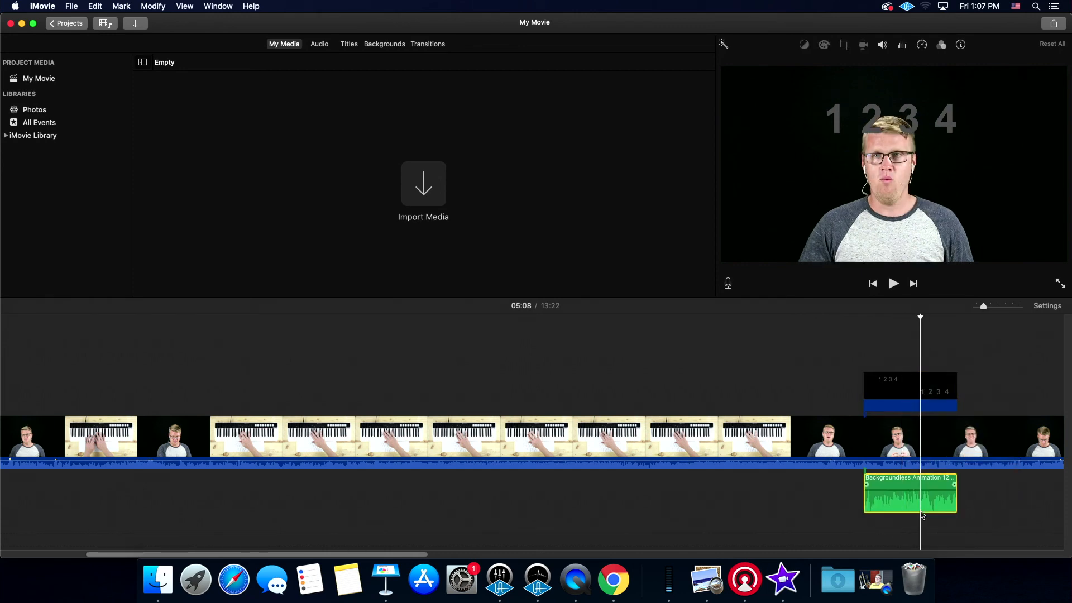
key(Delete)
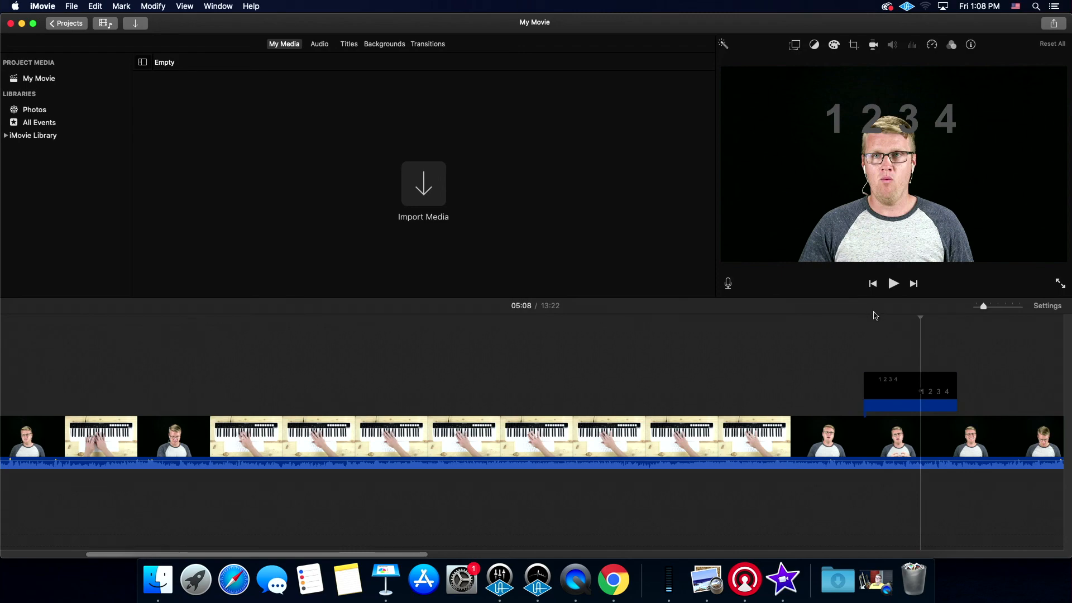
key(space)
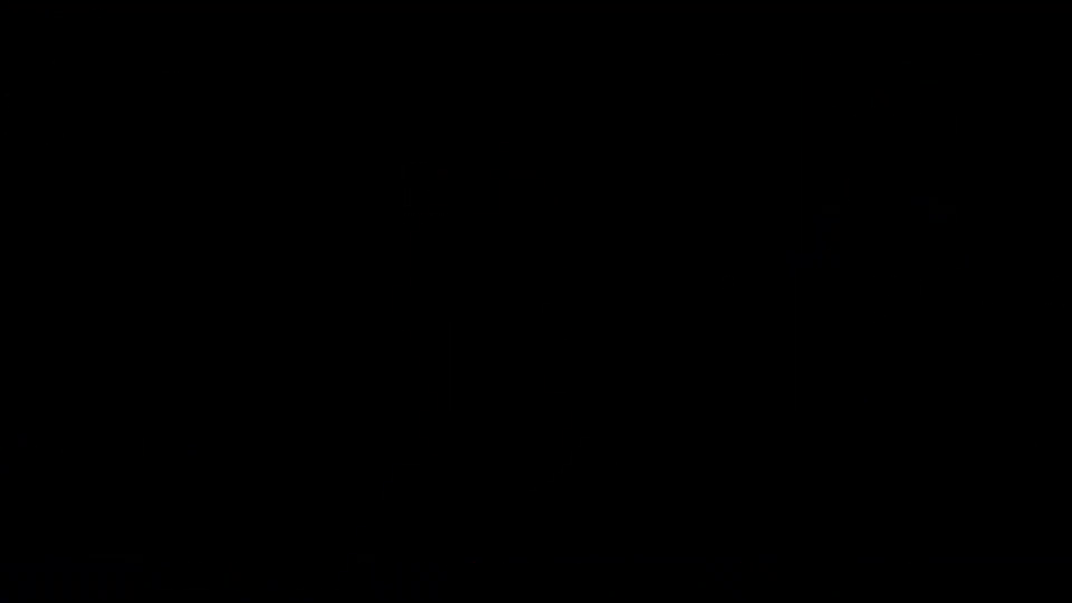